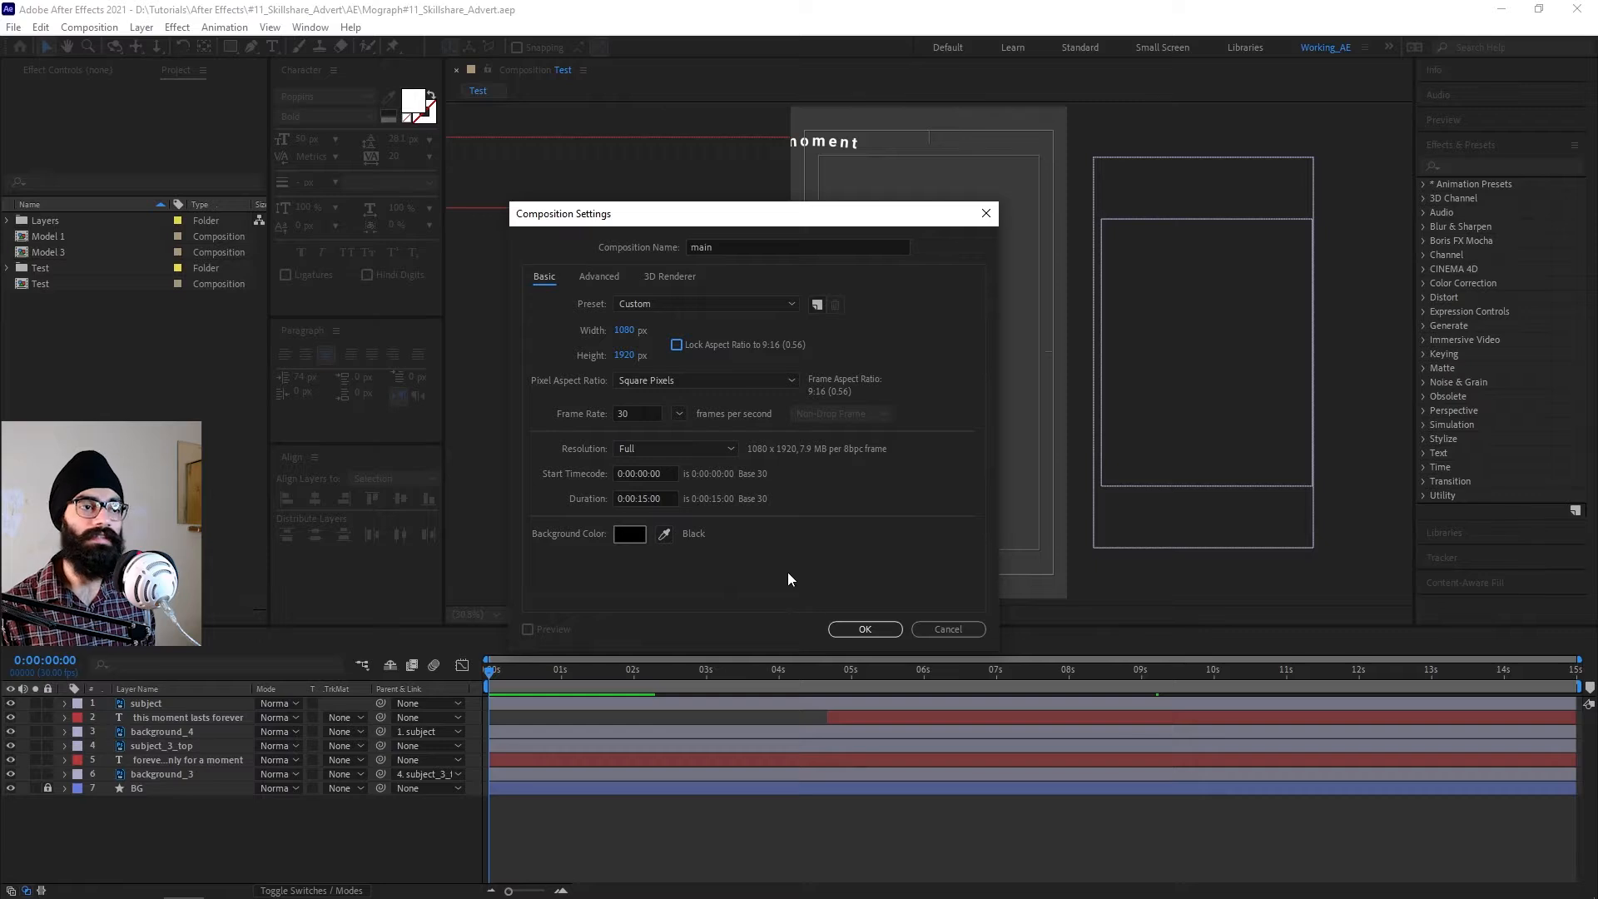
# Create a 1080 x 1920 px composition named main at 30 fps, 15 seconds long, and check its guide display options.
pyautogui.click(862, 630)
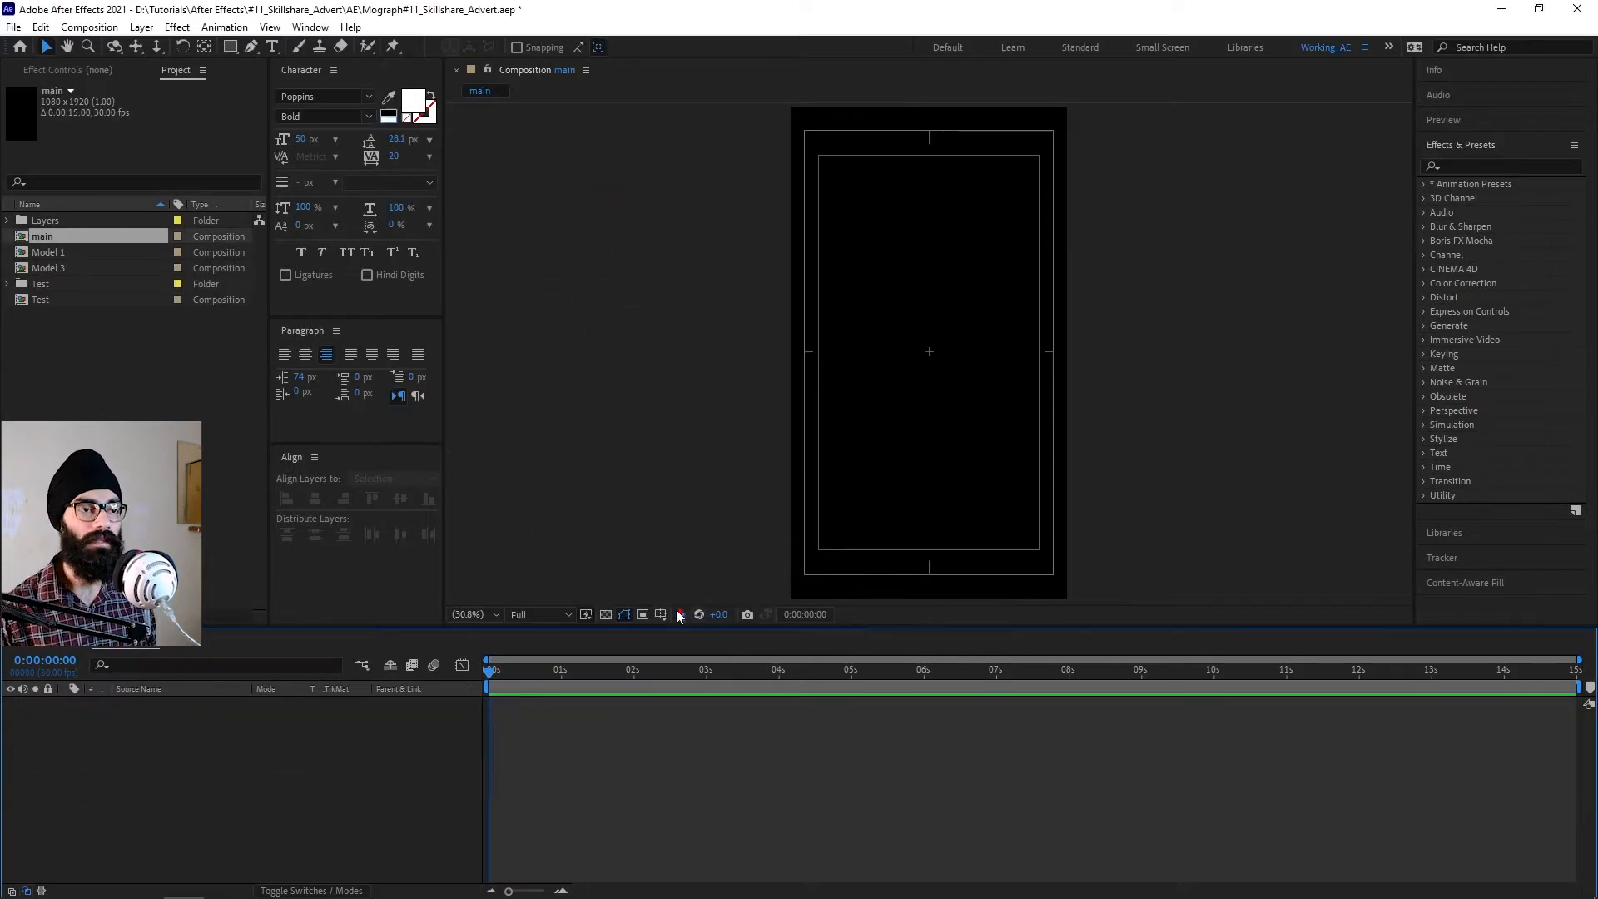
pyautogui.click(658, 615)
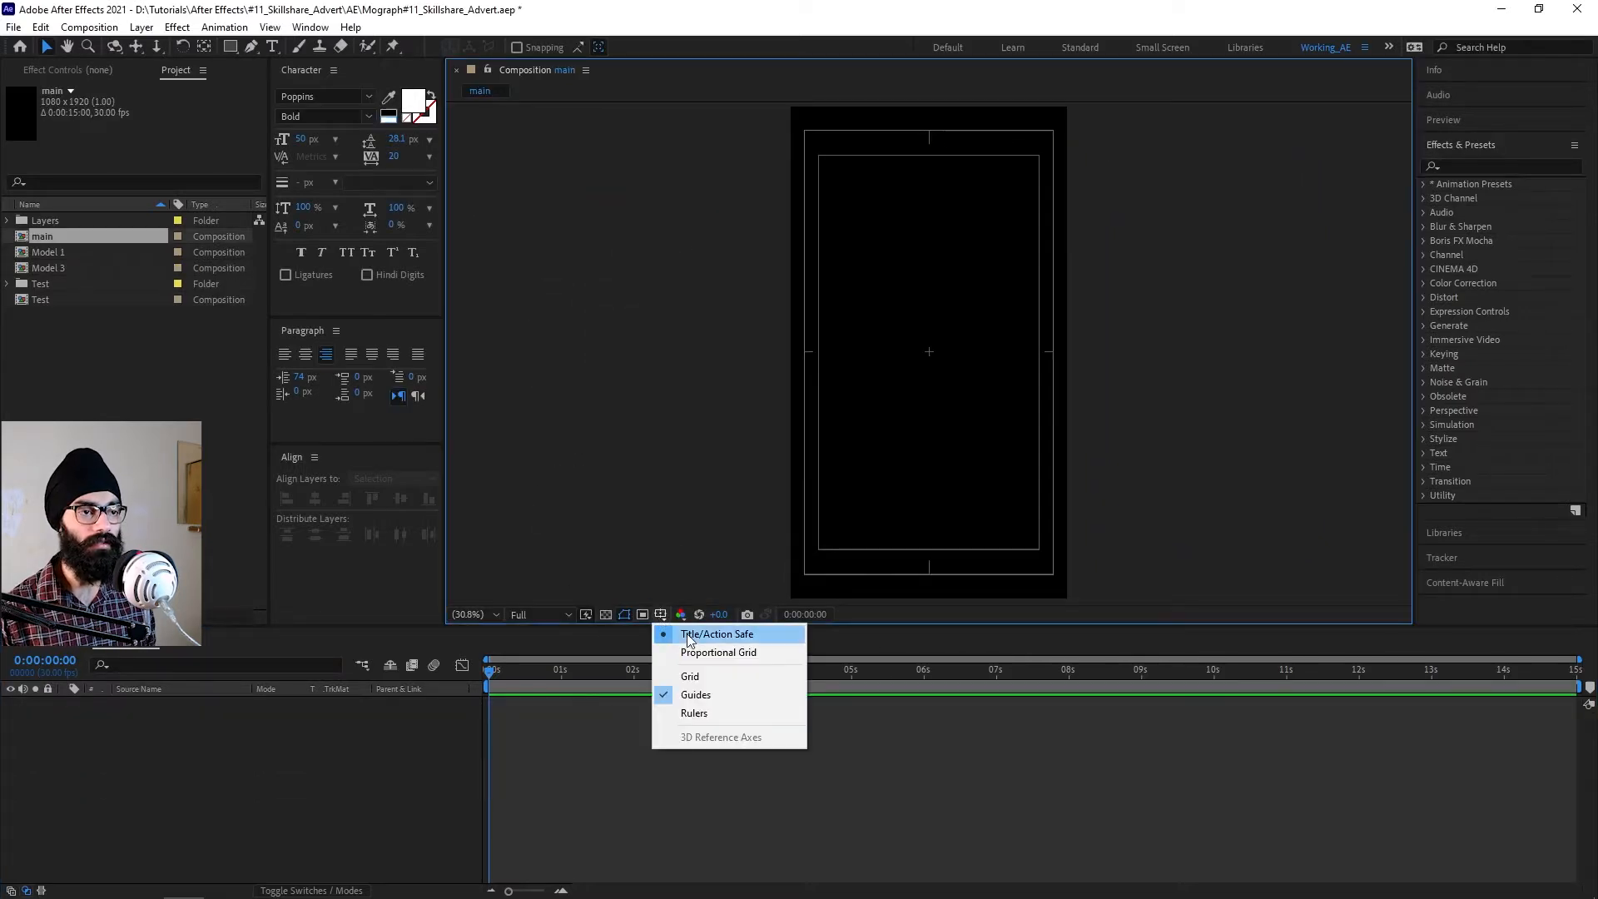
pyautogui.click(1273, 475)
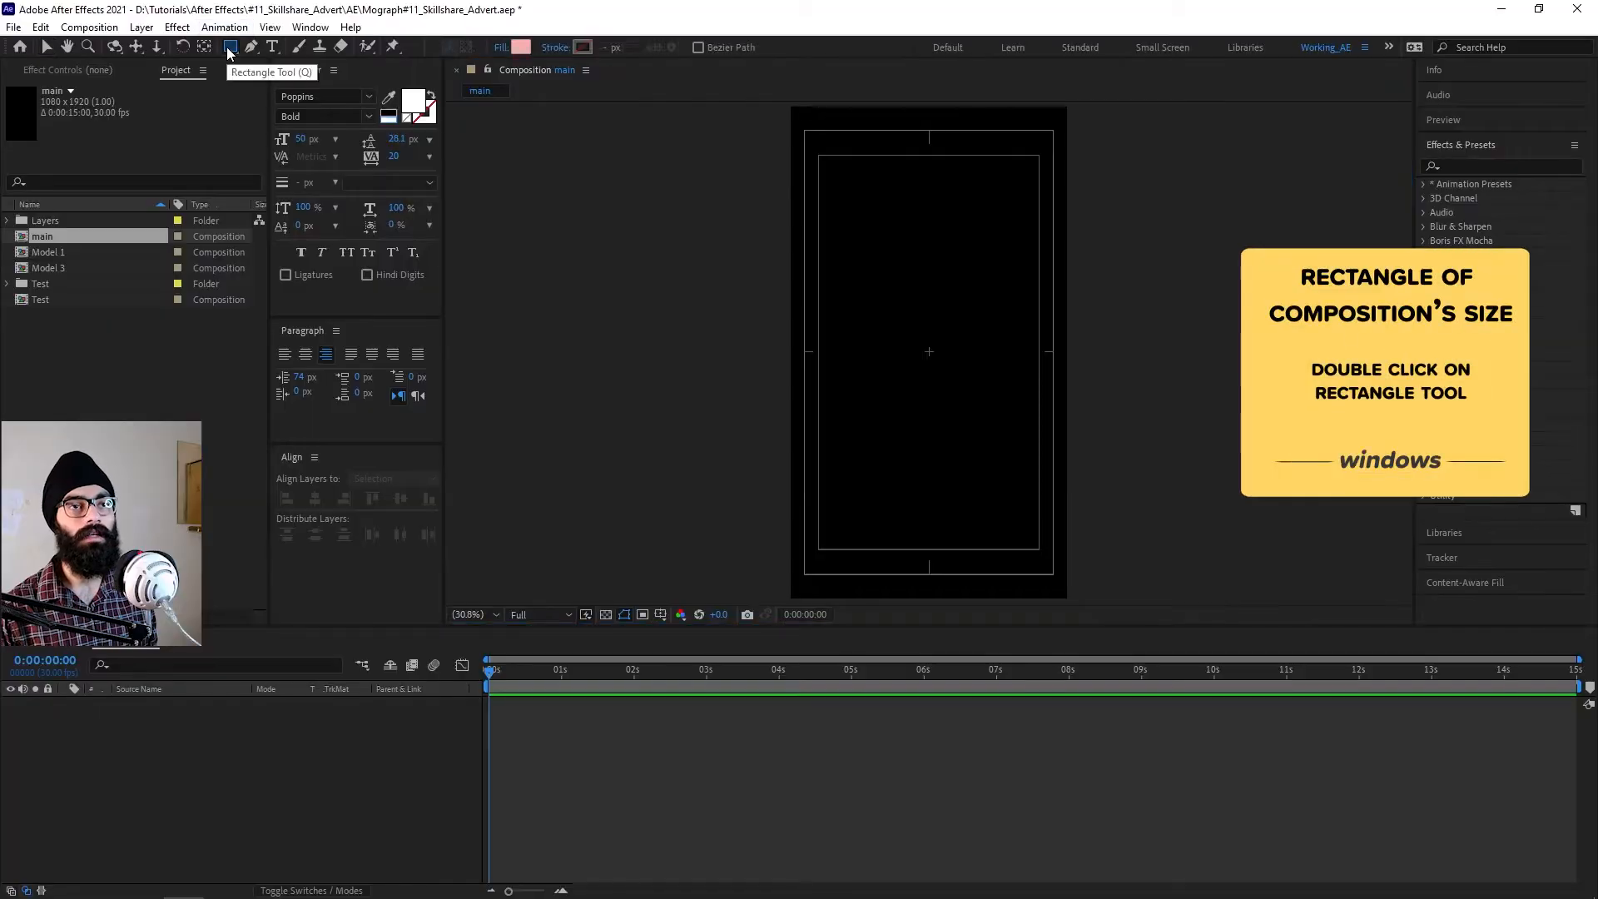
# Add a rectangle shape covering the whole composition and set its fill colour to dark grey 353535.
pyautogui.doubleClick(231, 46)
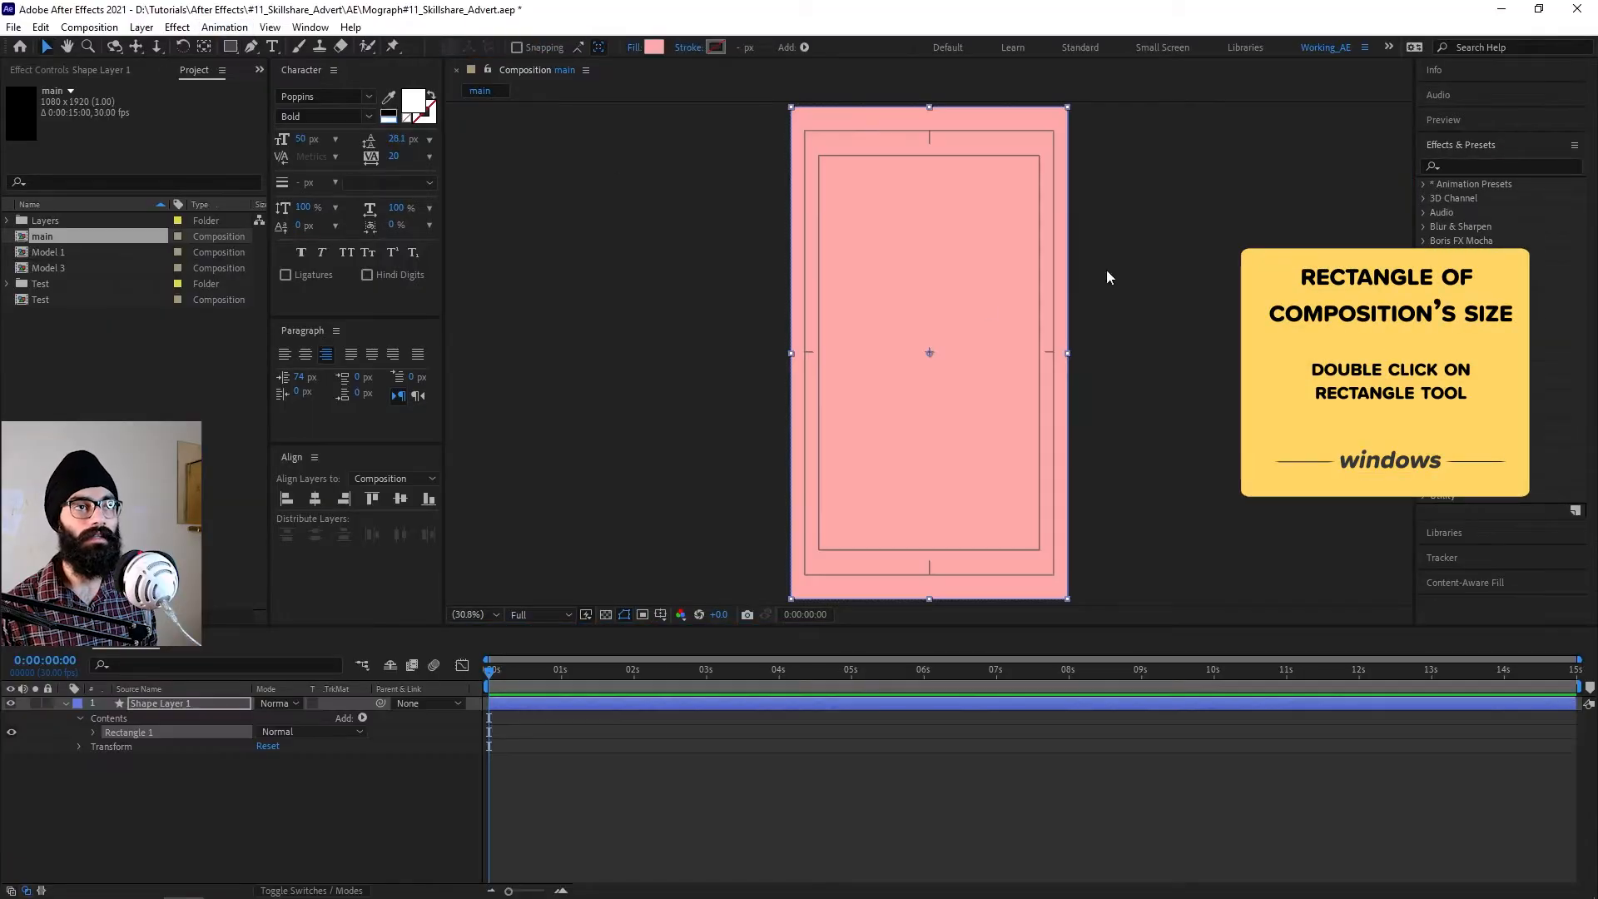
pyautogui.click(654, 47)
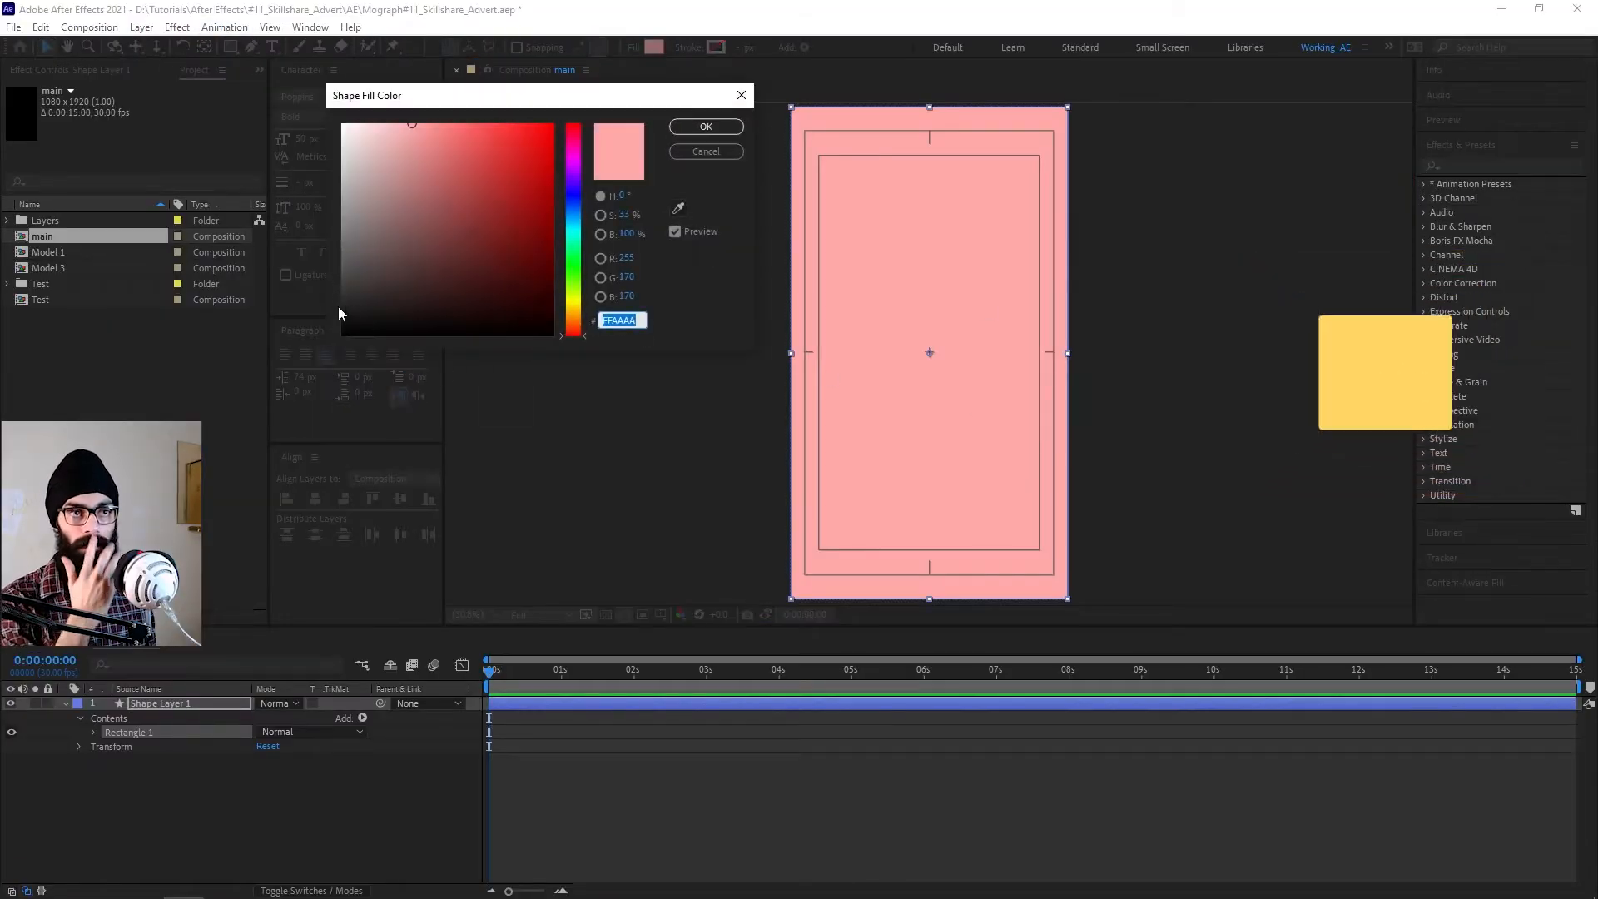
pyautogui.click(336, 300)
pyautogui.click(342, 291)
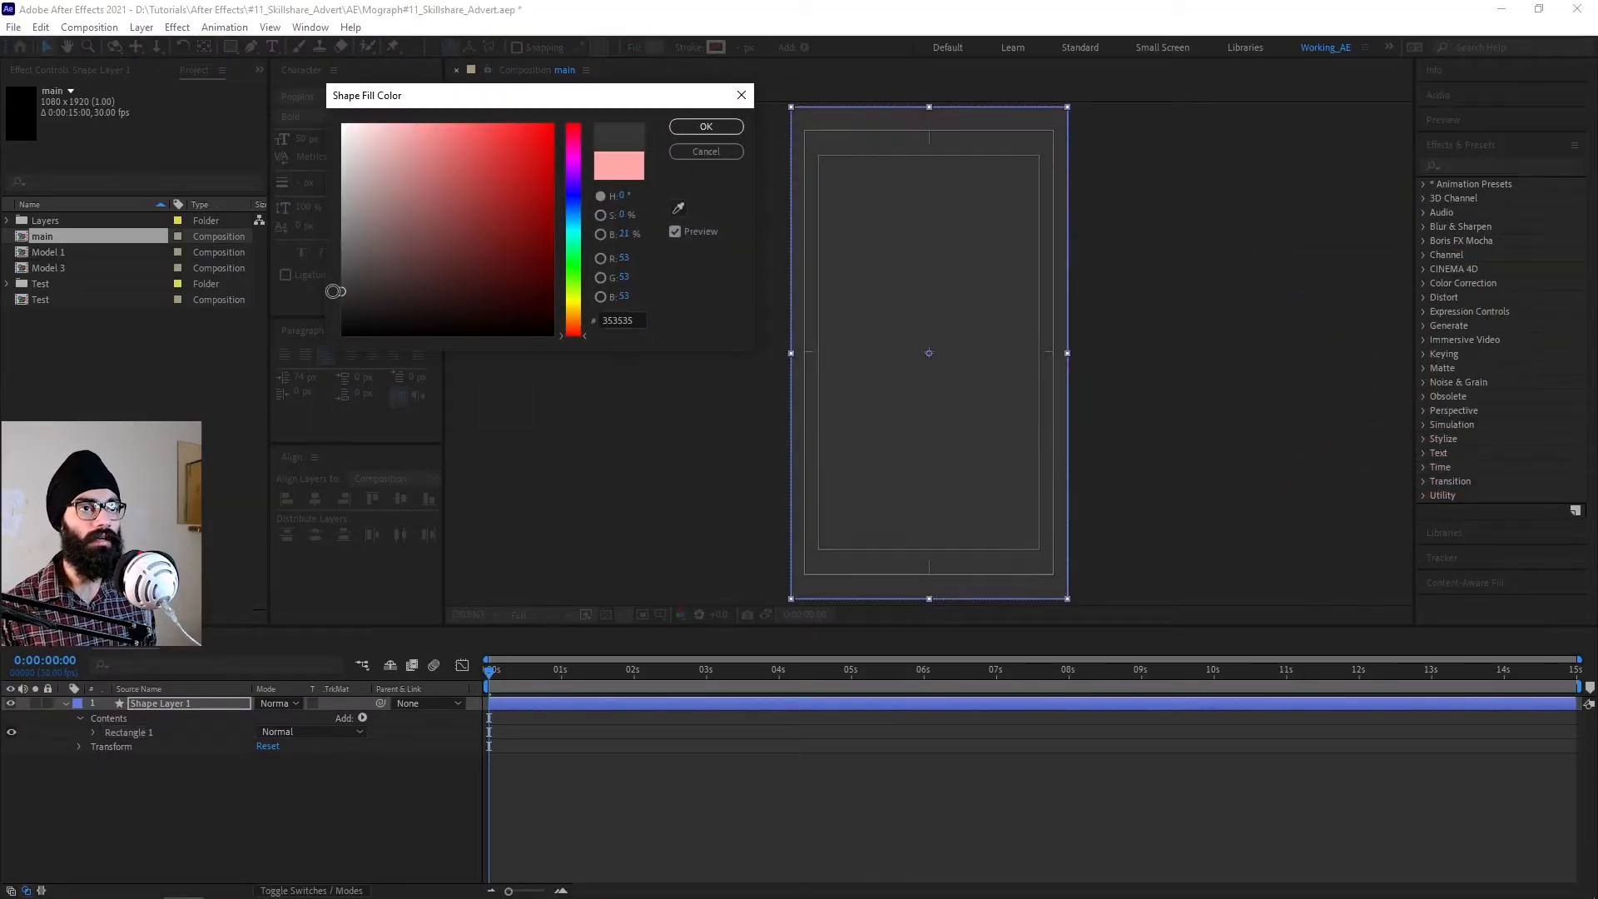
pyautogui.click(733, 133)
# Rename the full-size rectangle layer to BG, collapse its properties and lock it.
pyautogui.press('Return')
pyautogui.write('BG')
pyautogui.press('Return')
pyautogui.click(64, 703)
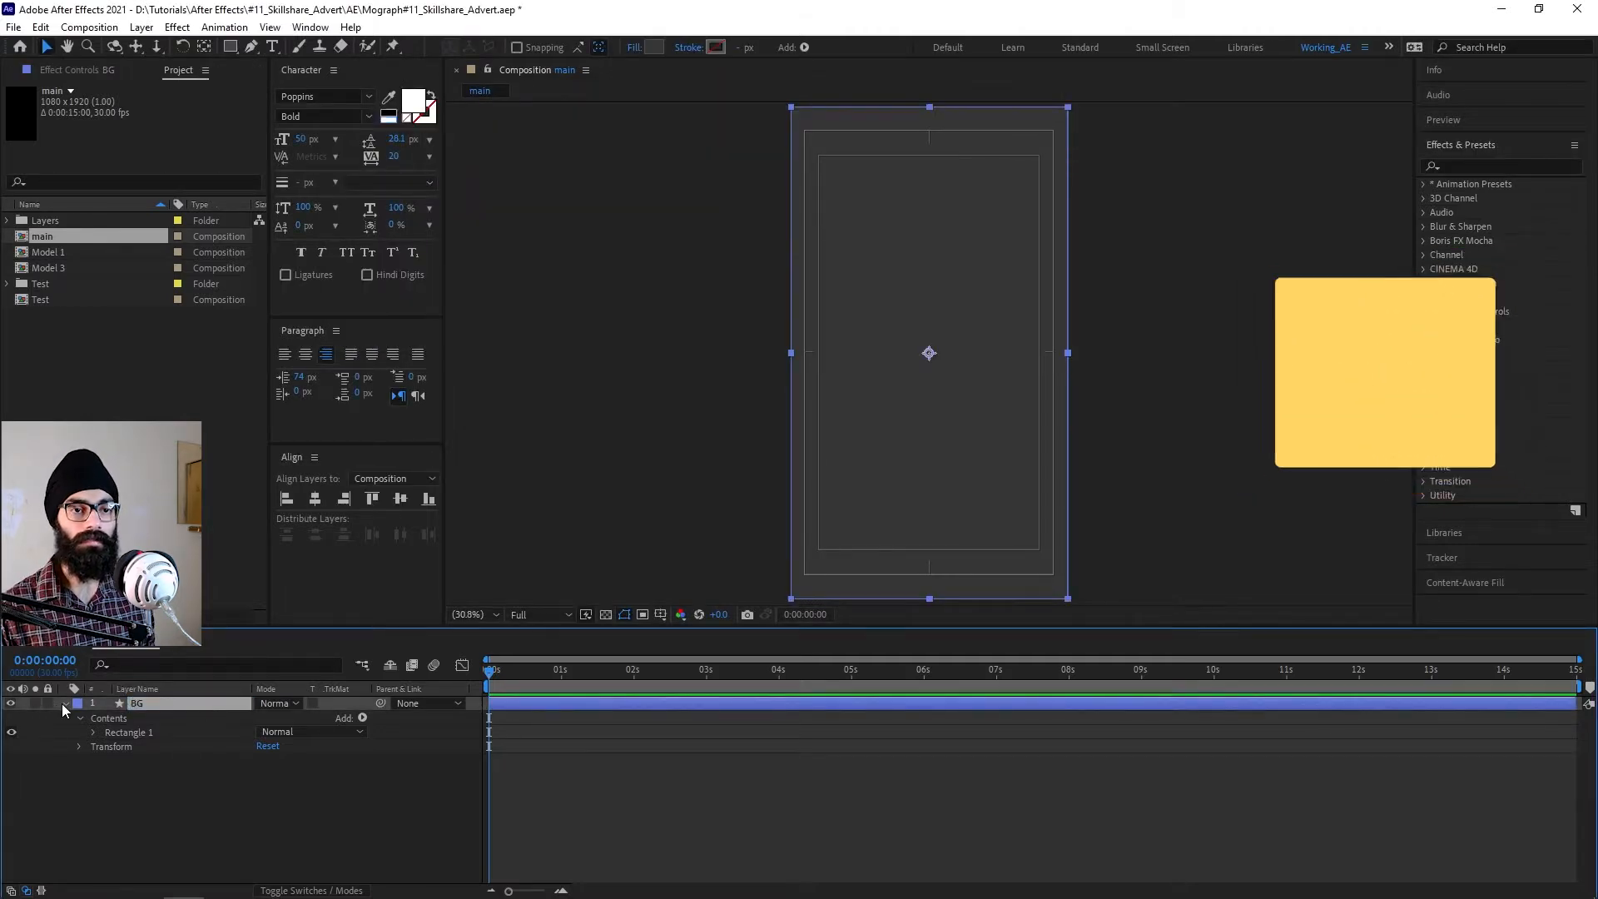
pyautogui.click(51, 703)
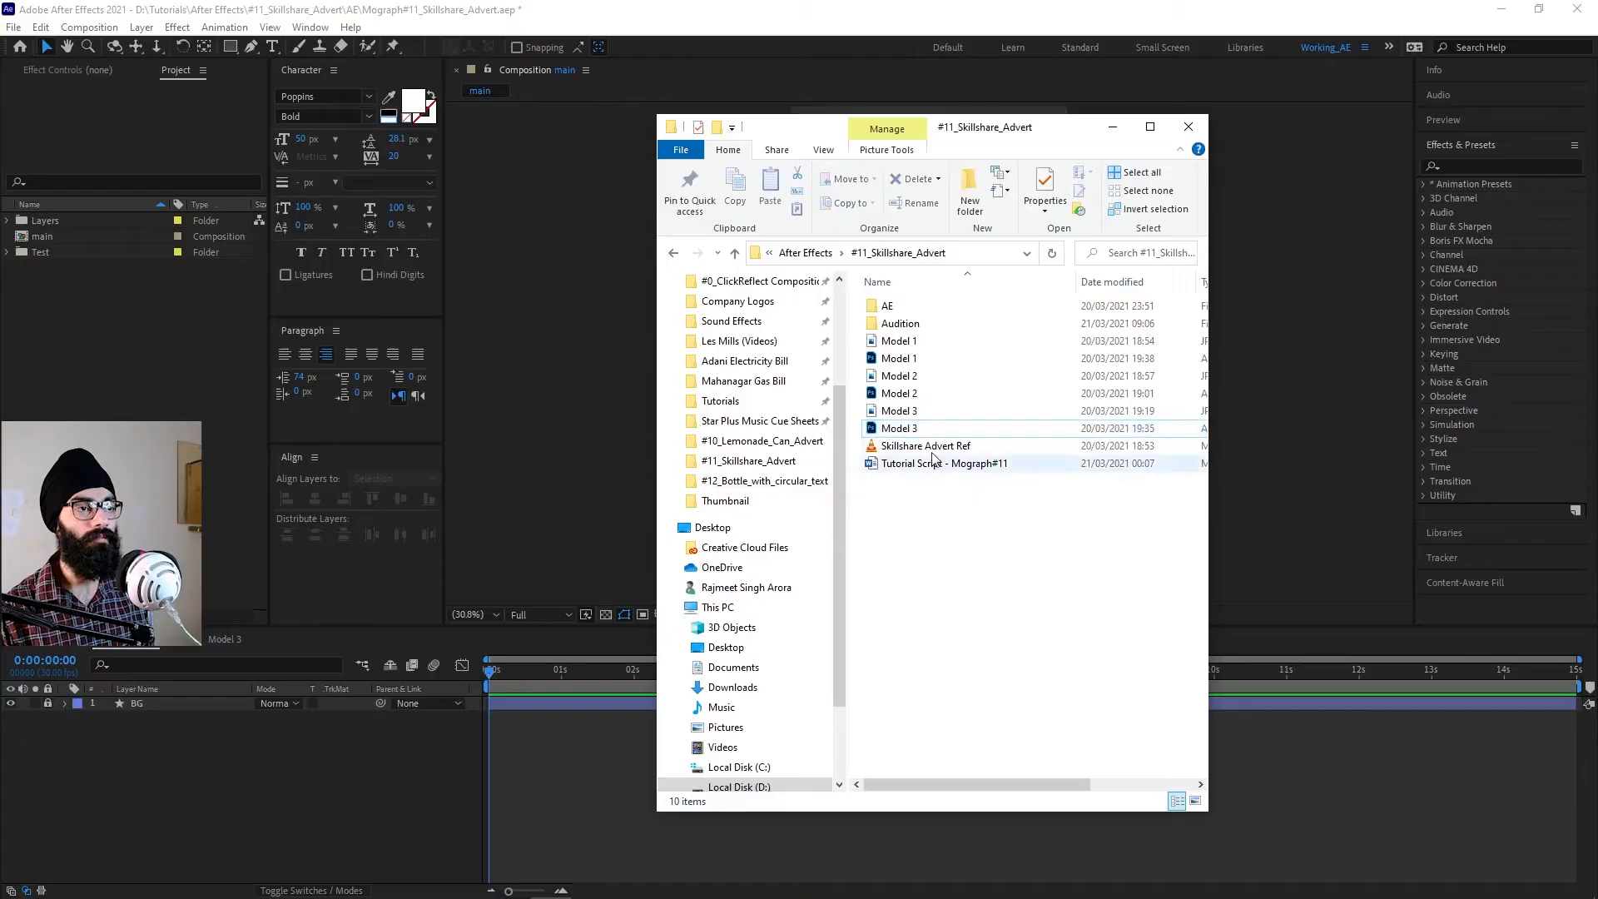
# Import Model 3.psd as a composition retaining layer sizes with editable layer styles, and file its layer folder inside Layers.
pyautogui.click(916, 433)
pyautogui.moveTo(916, 431); pyautogui.dragTo(168, 283)
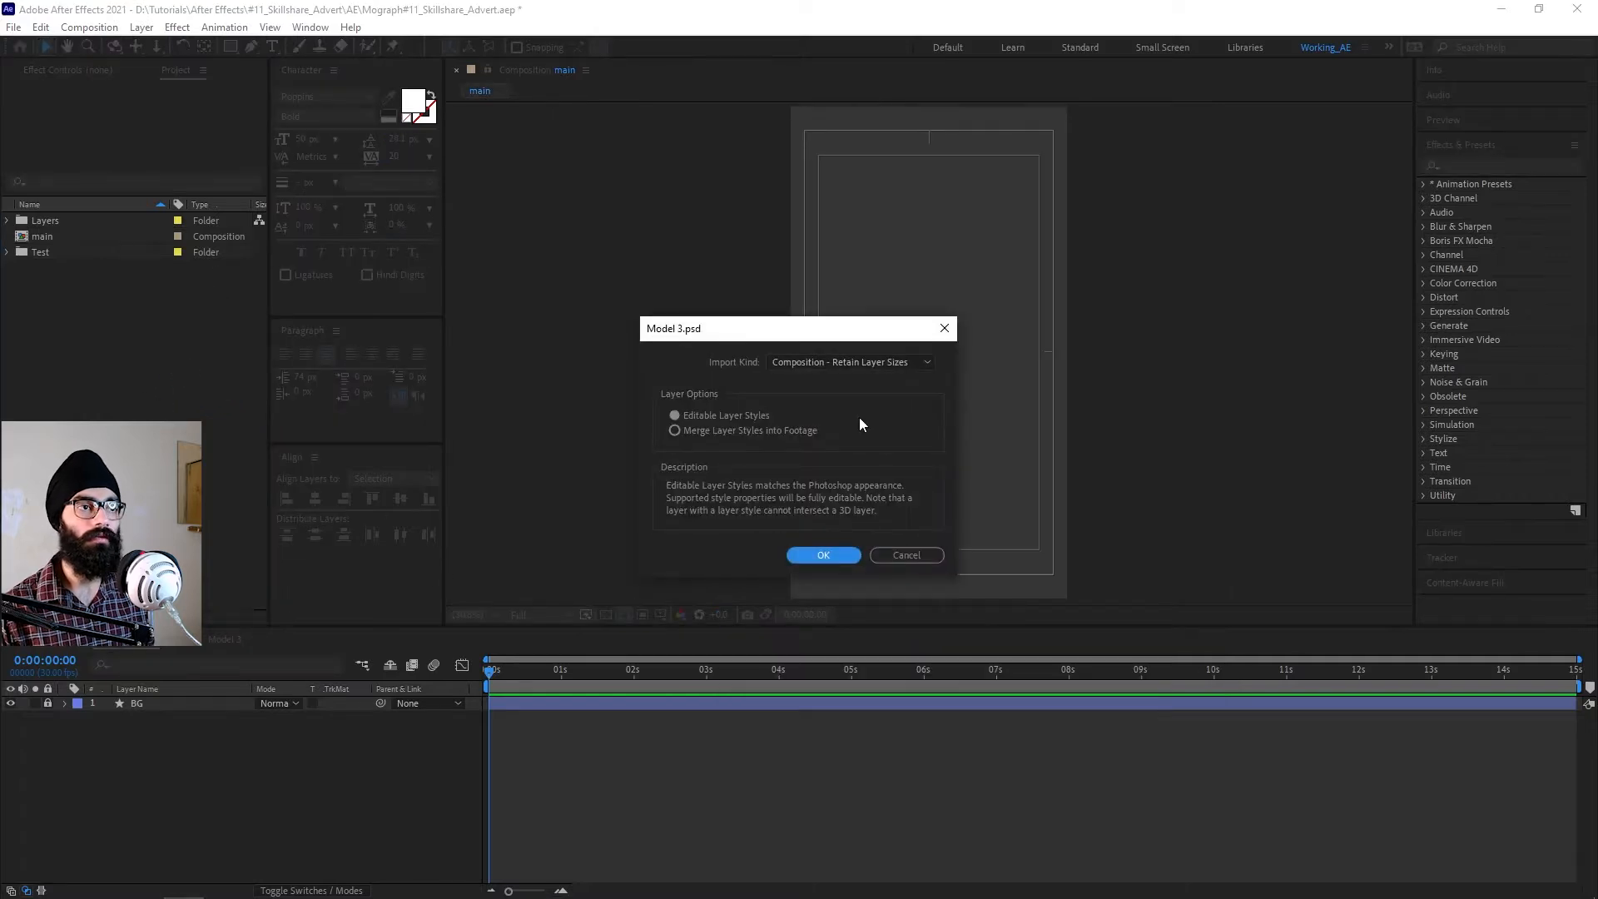
pyautogui.click(897, 360)
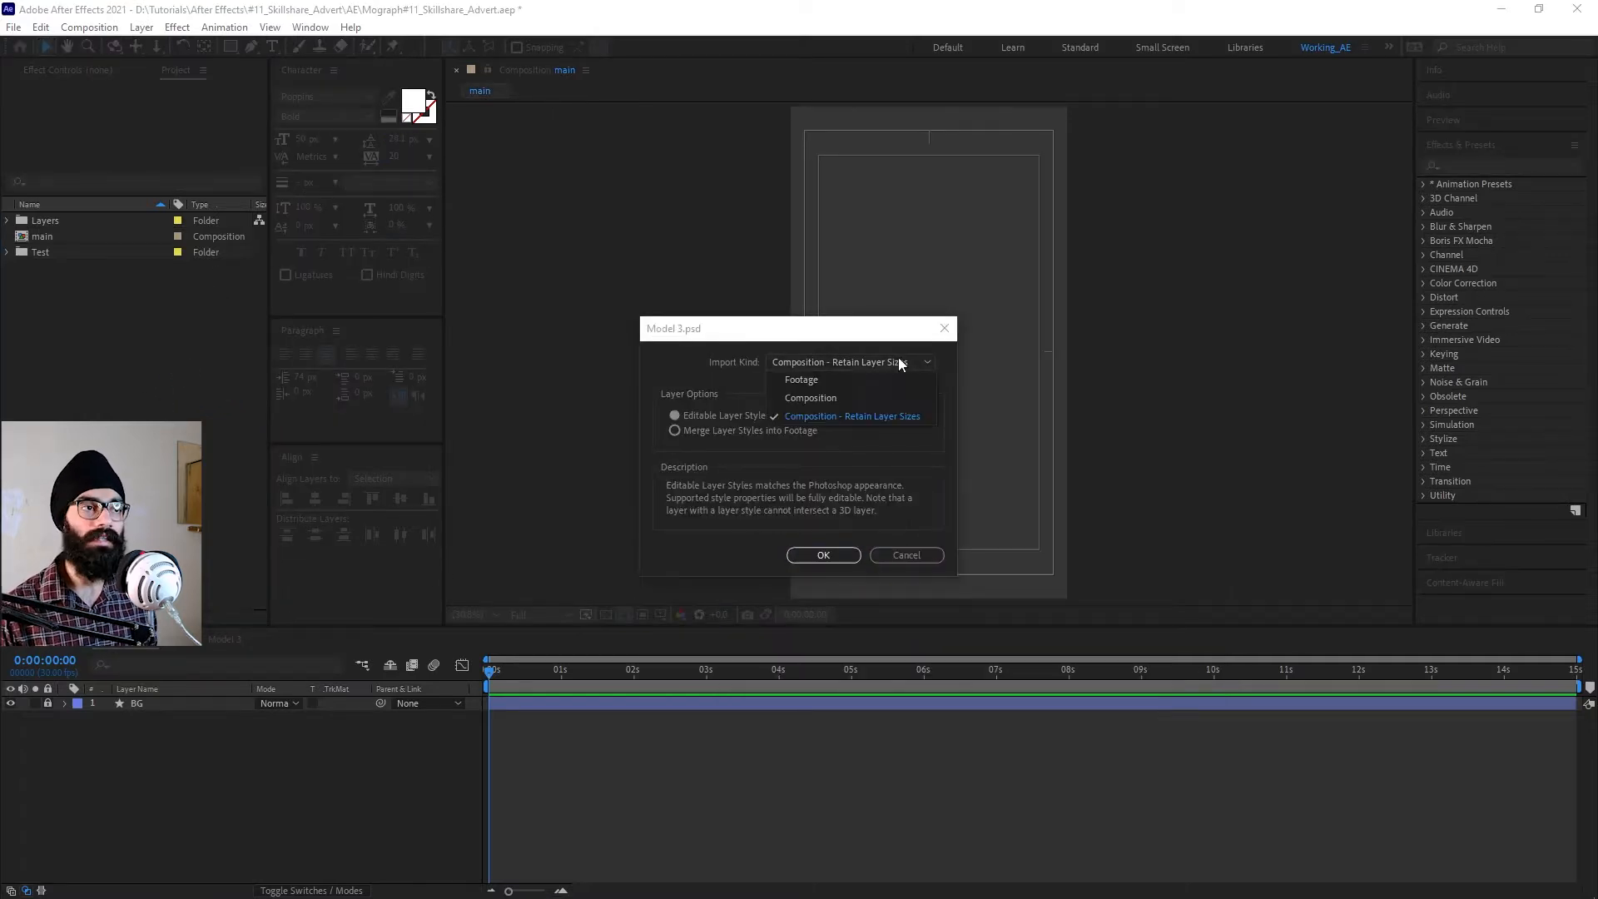
pyautogui.click(890, 367)
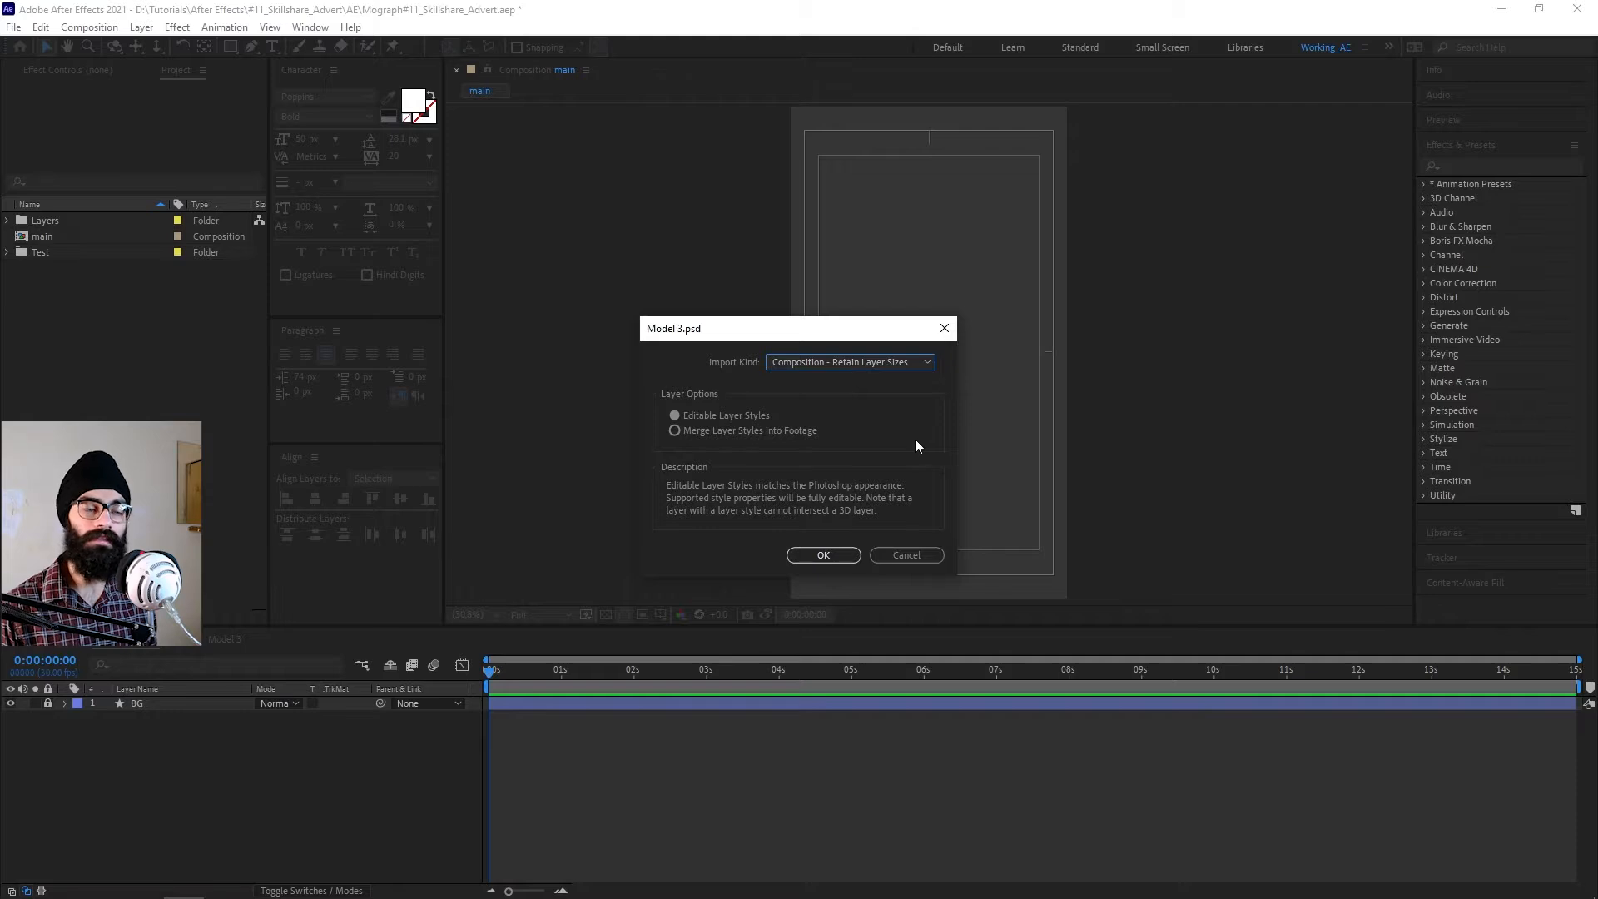
pyautogui.click(823, 555)
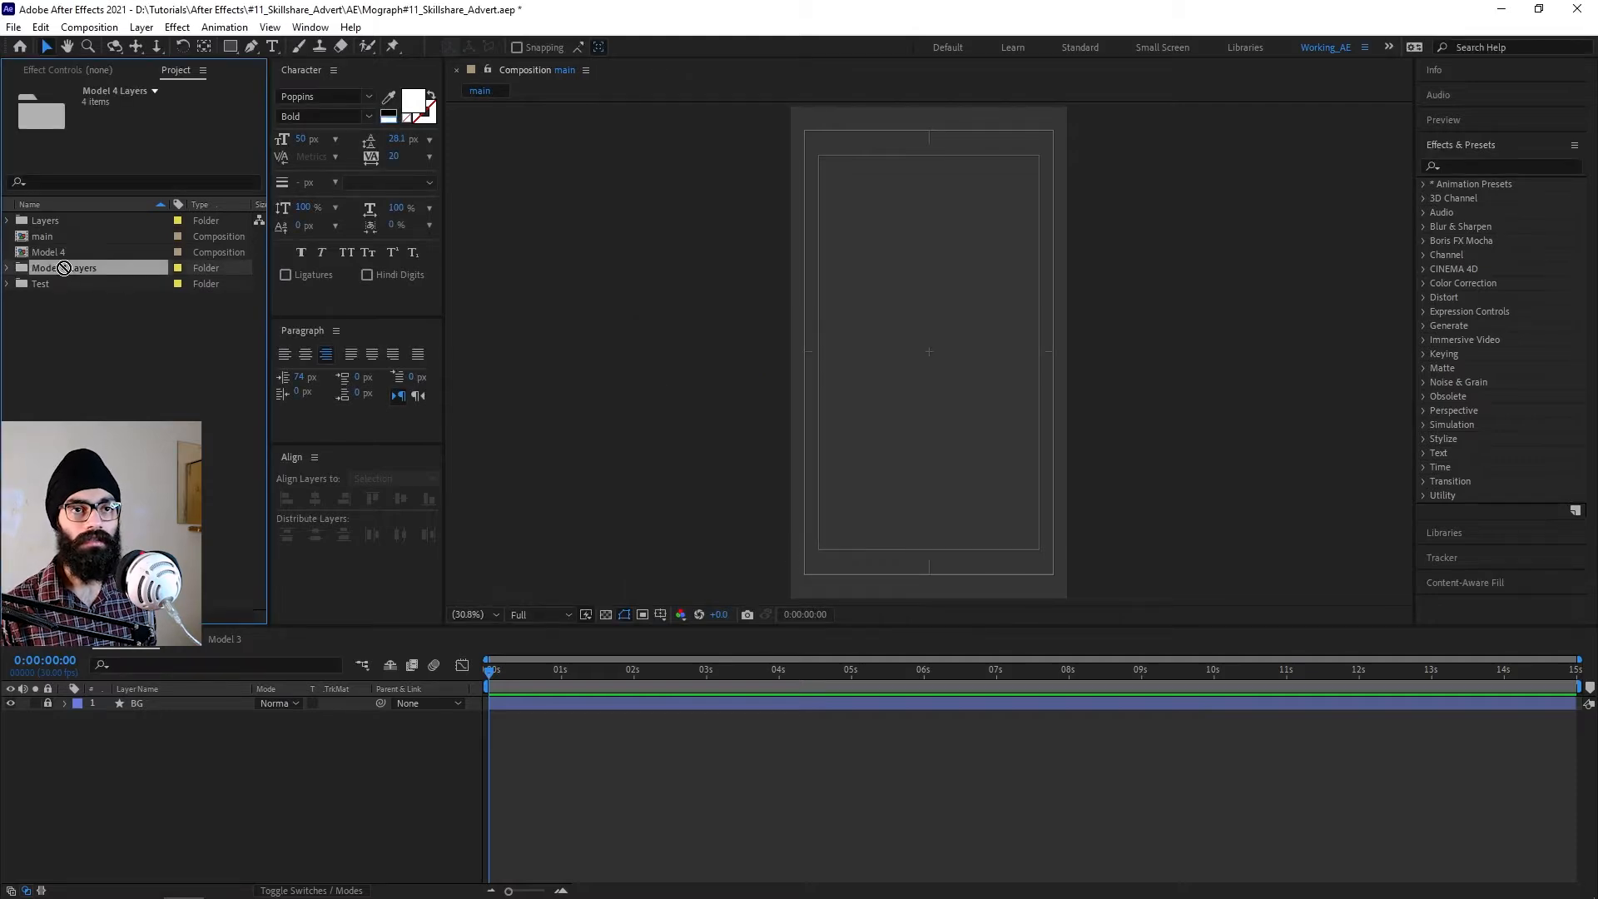
pyautogui.moveTo(84, 273); pyautogui.dragTo(53, 218)
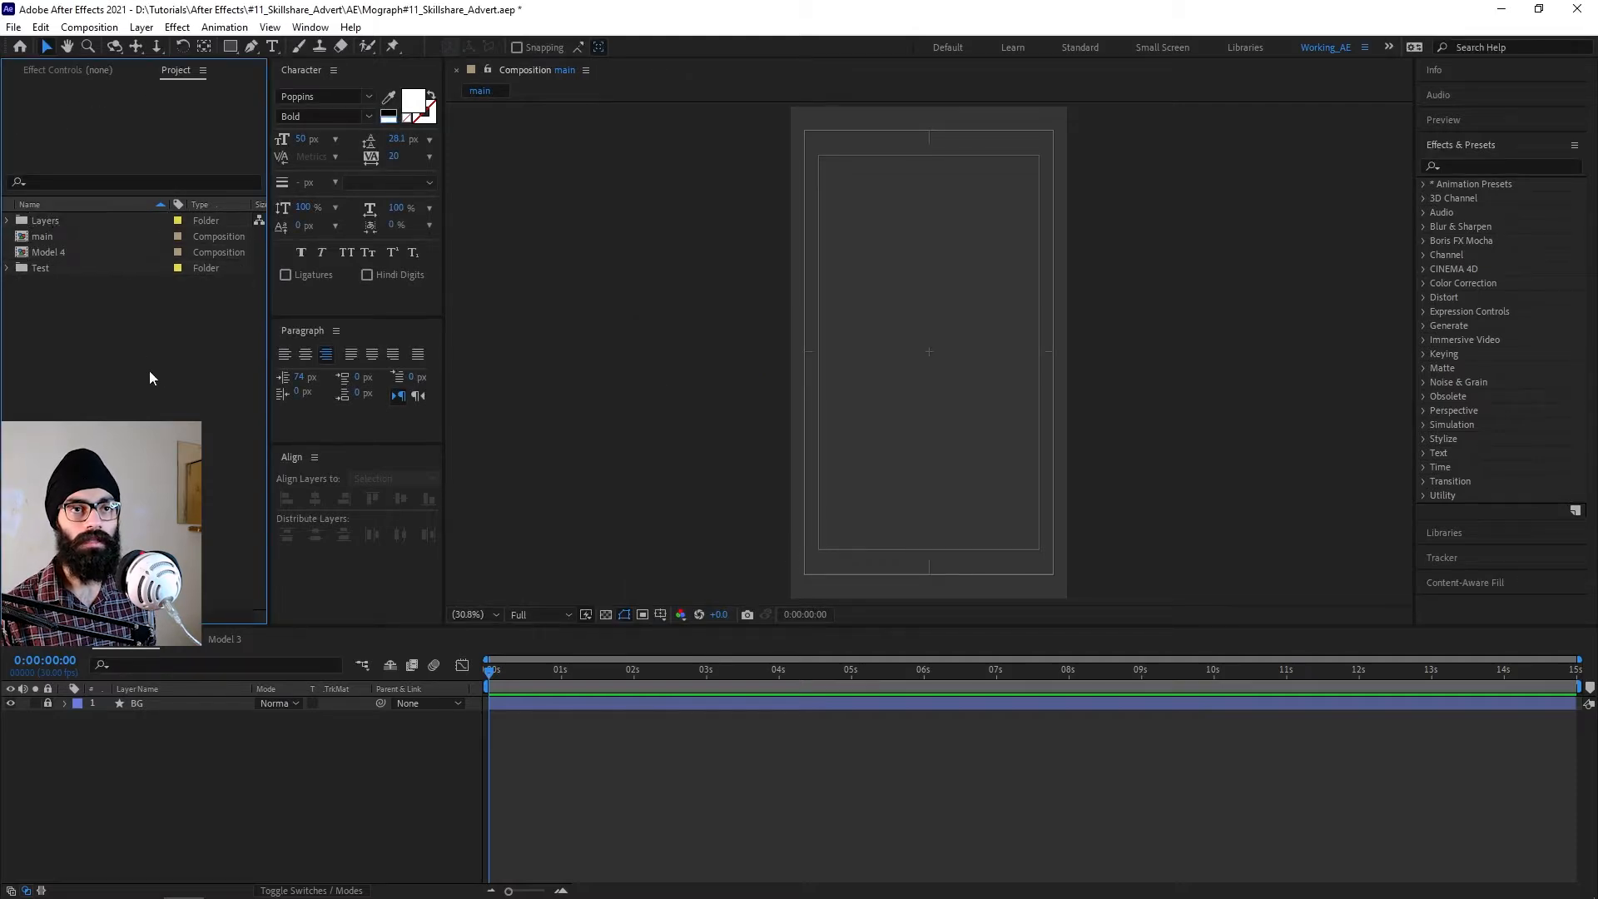
# Open the imported Model 4 composition and parent the background_3 layer to subject_3.
pyautogui.click(61, 251)
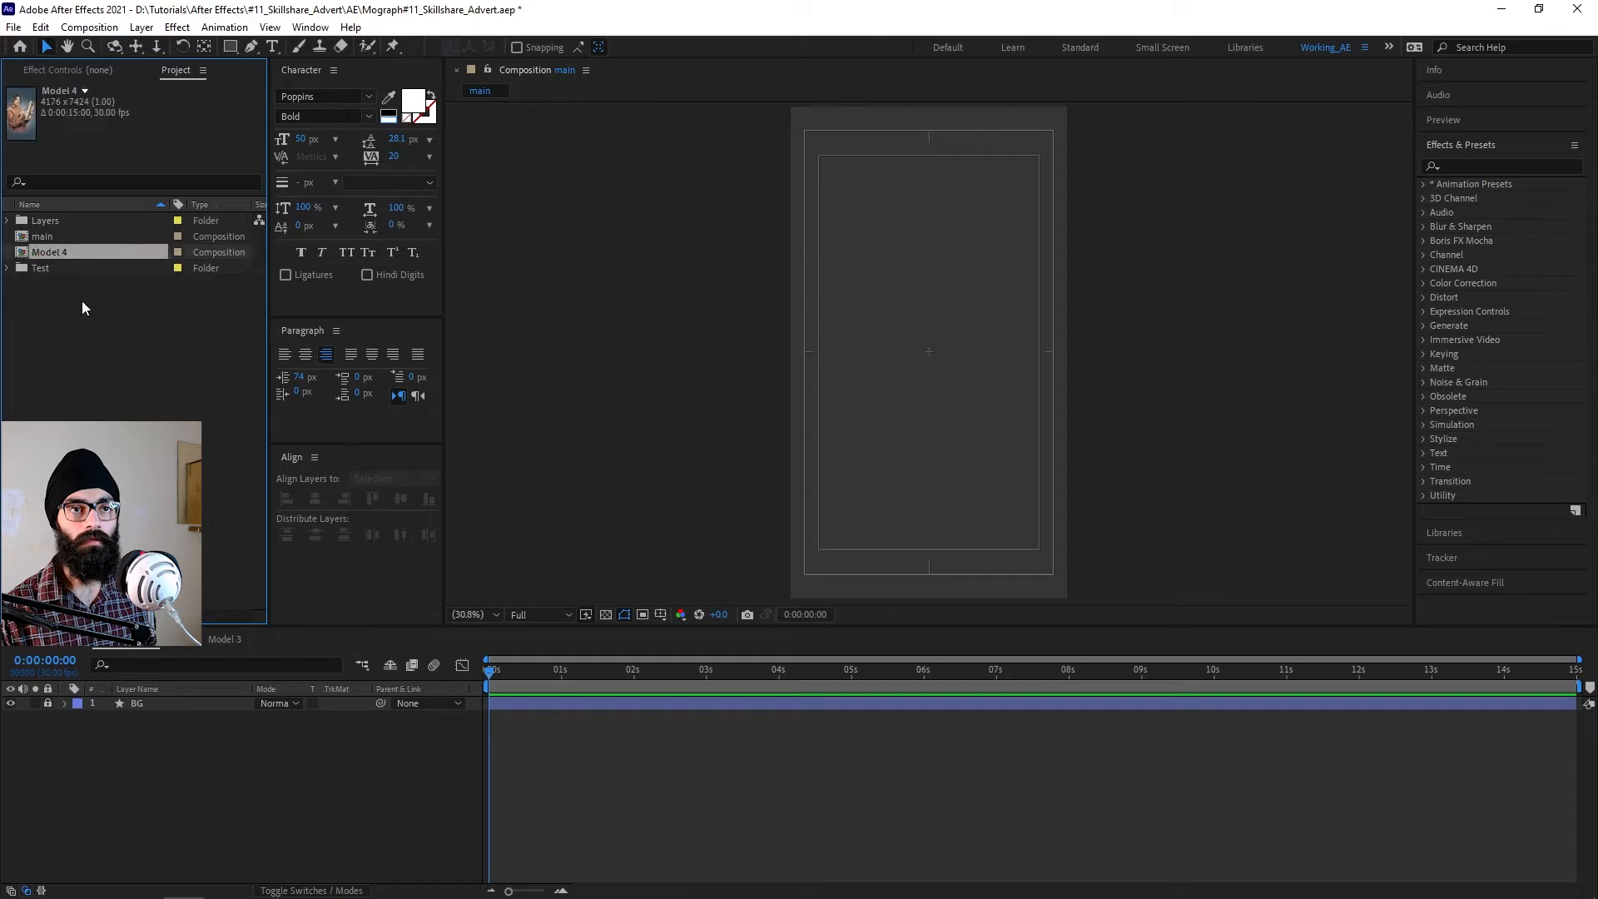
pyautogui.doubleClick(56, 252)
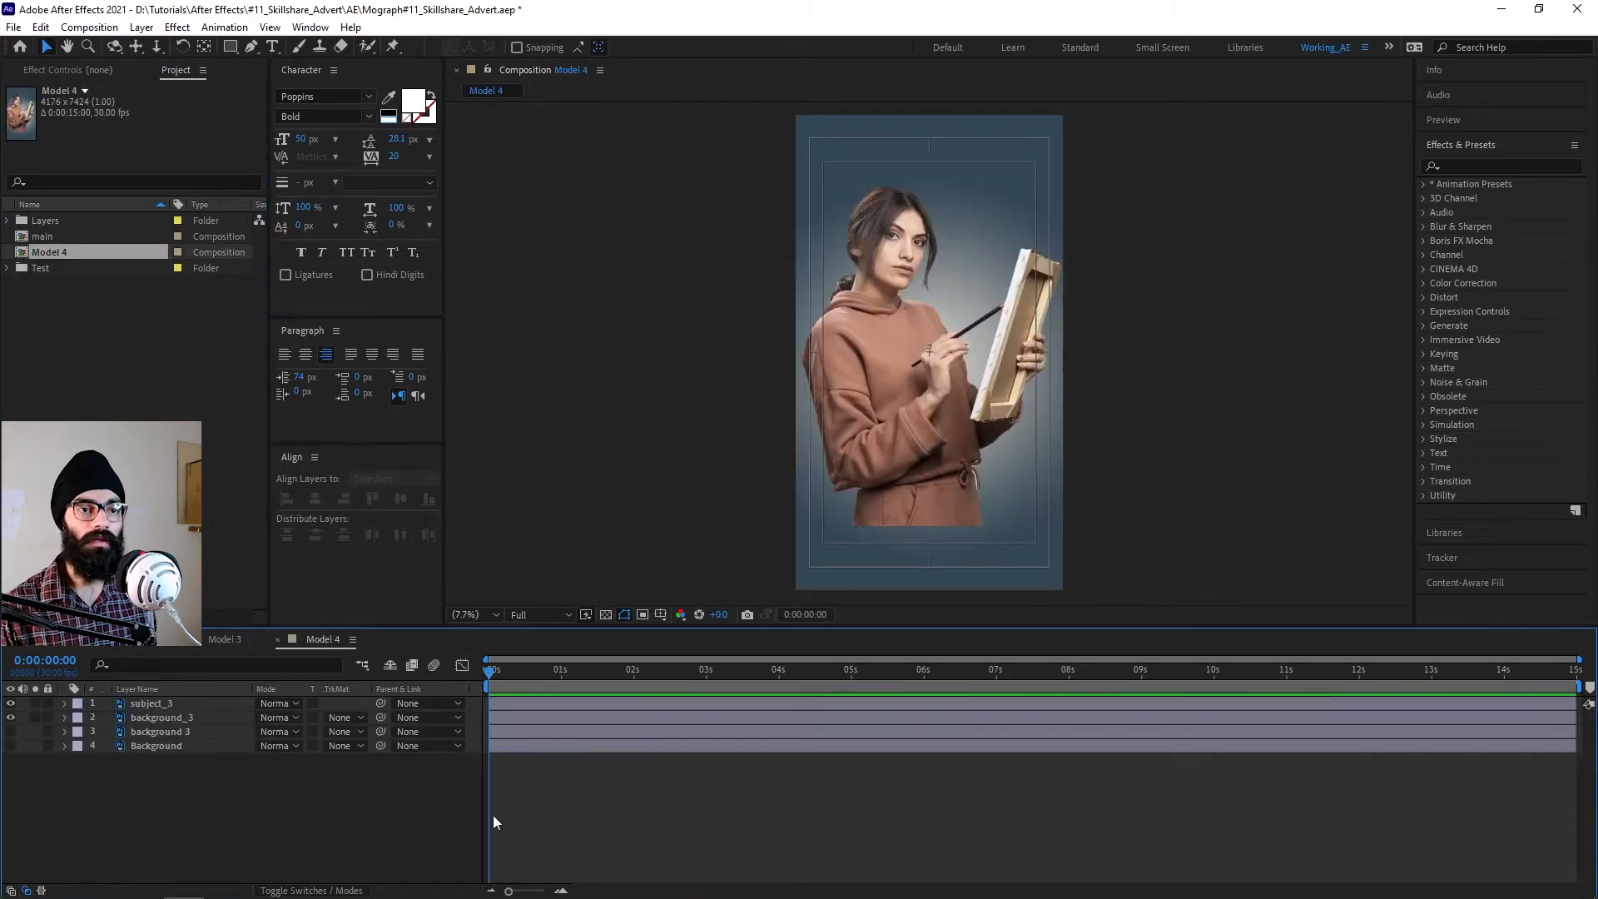
pyautogui.click(198, 718)
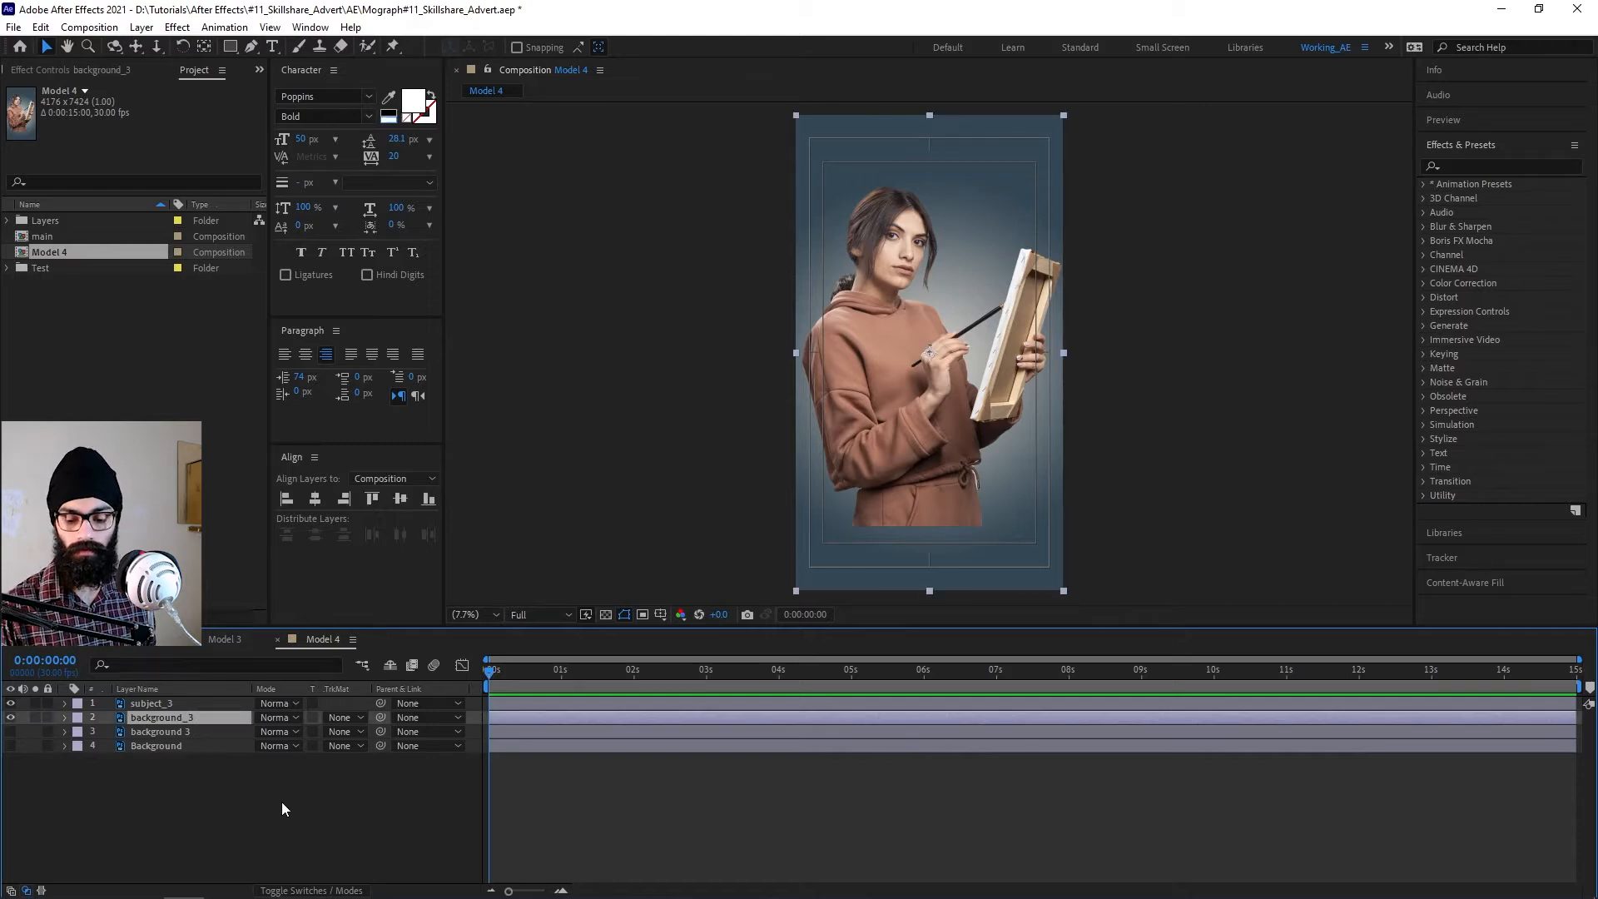
pyautogui.press('F4')
pyautogui.moveTo(375, 718); pyautogui.dragTo(167, 705)
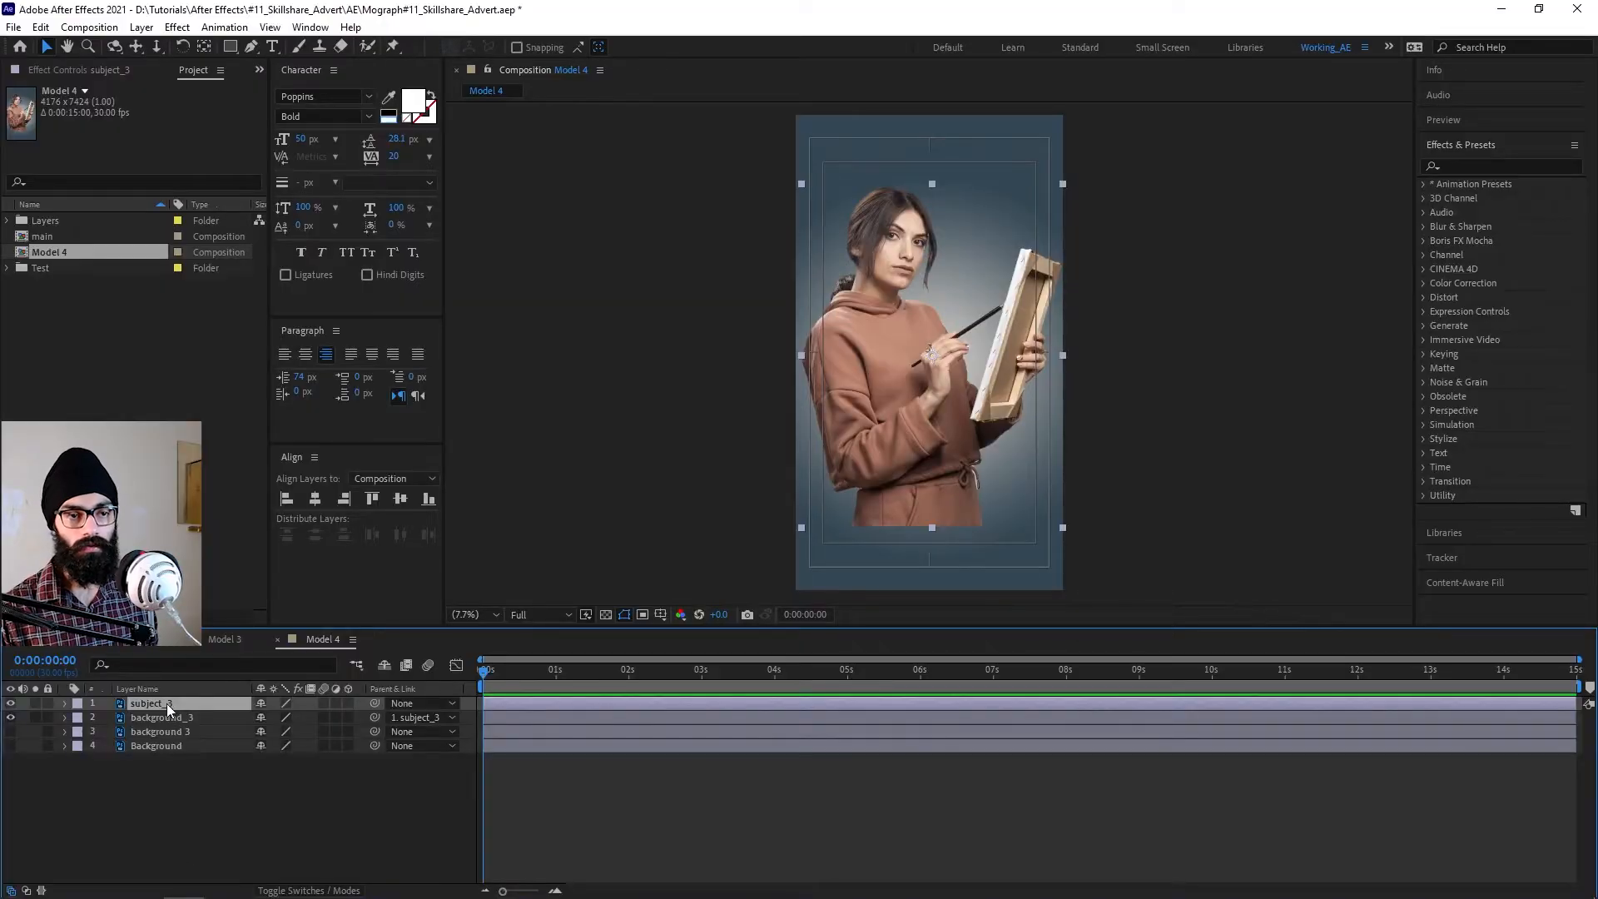
# Copy the subject_3 and background_3 layers from Model 4 into the main composition.
pyautogui.click(166, 702)
pyautogui.keyDown('ctrl'); pyautogui.click(176, 717); pyautogui.keyUp('ctrl')
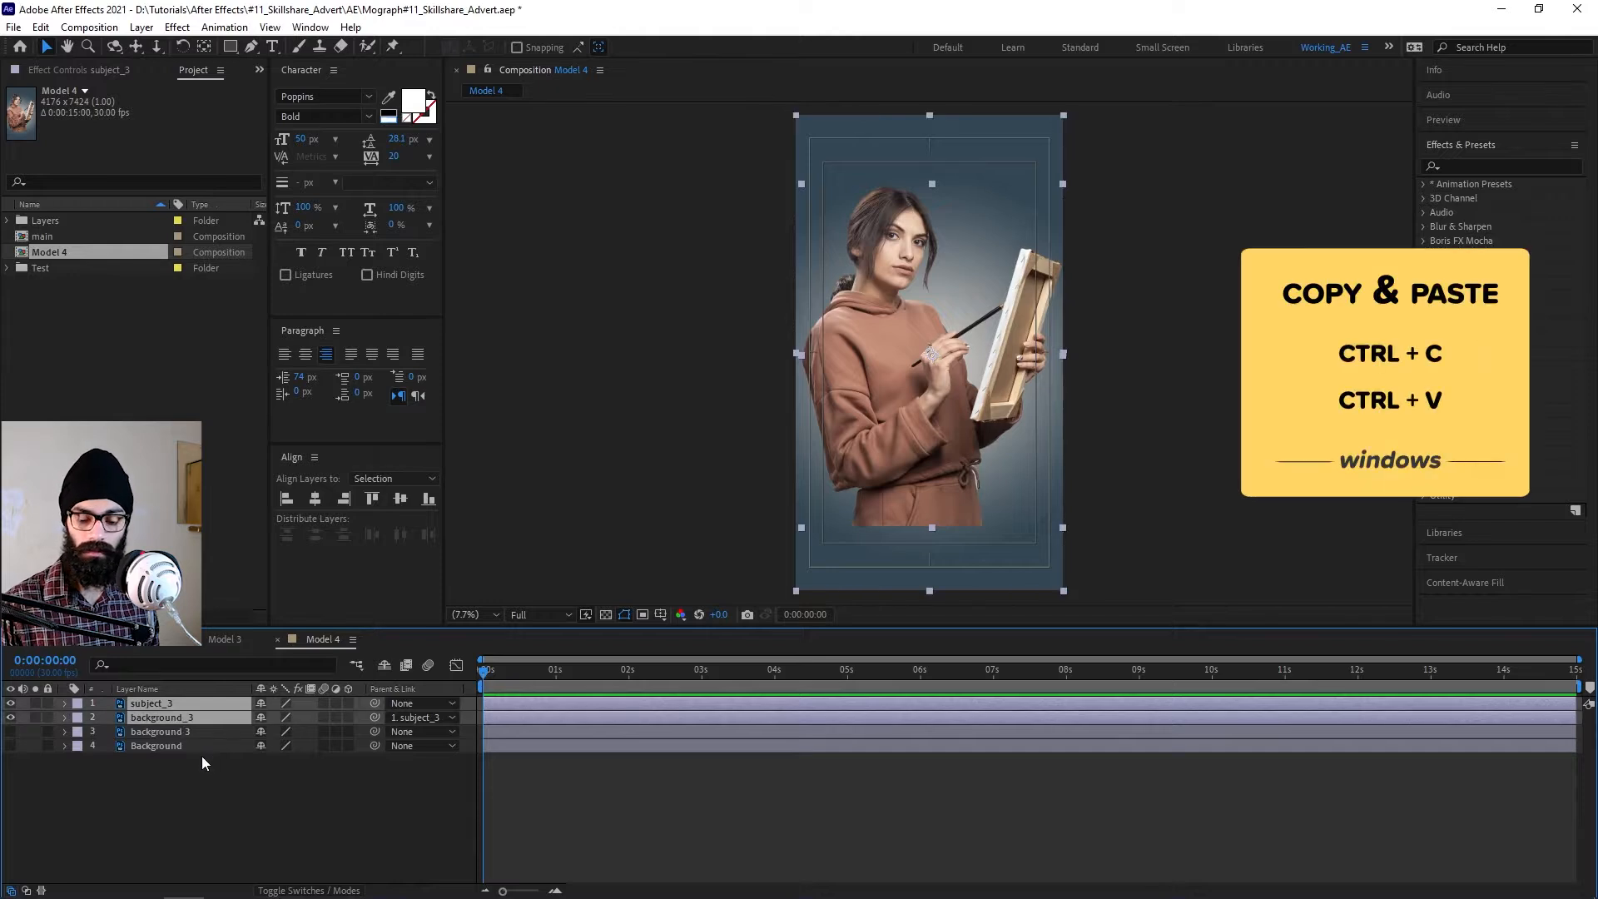
pyautogui.click(127, 639)
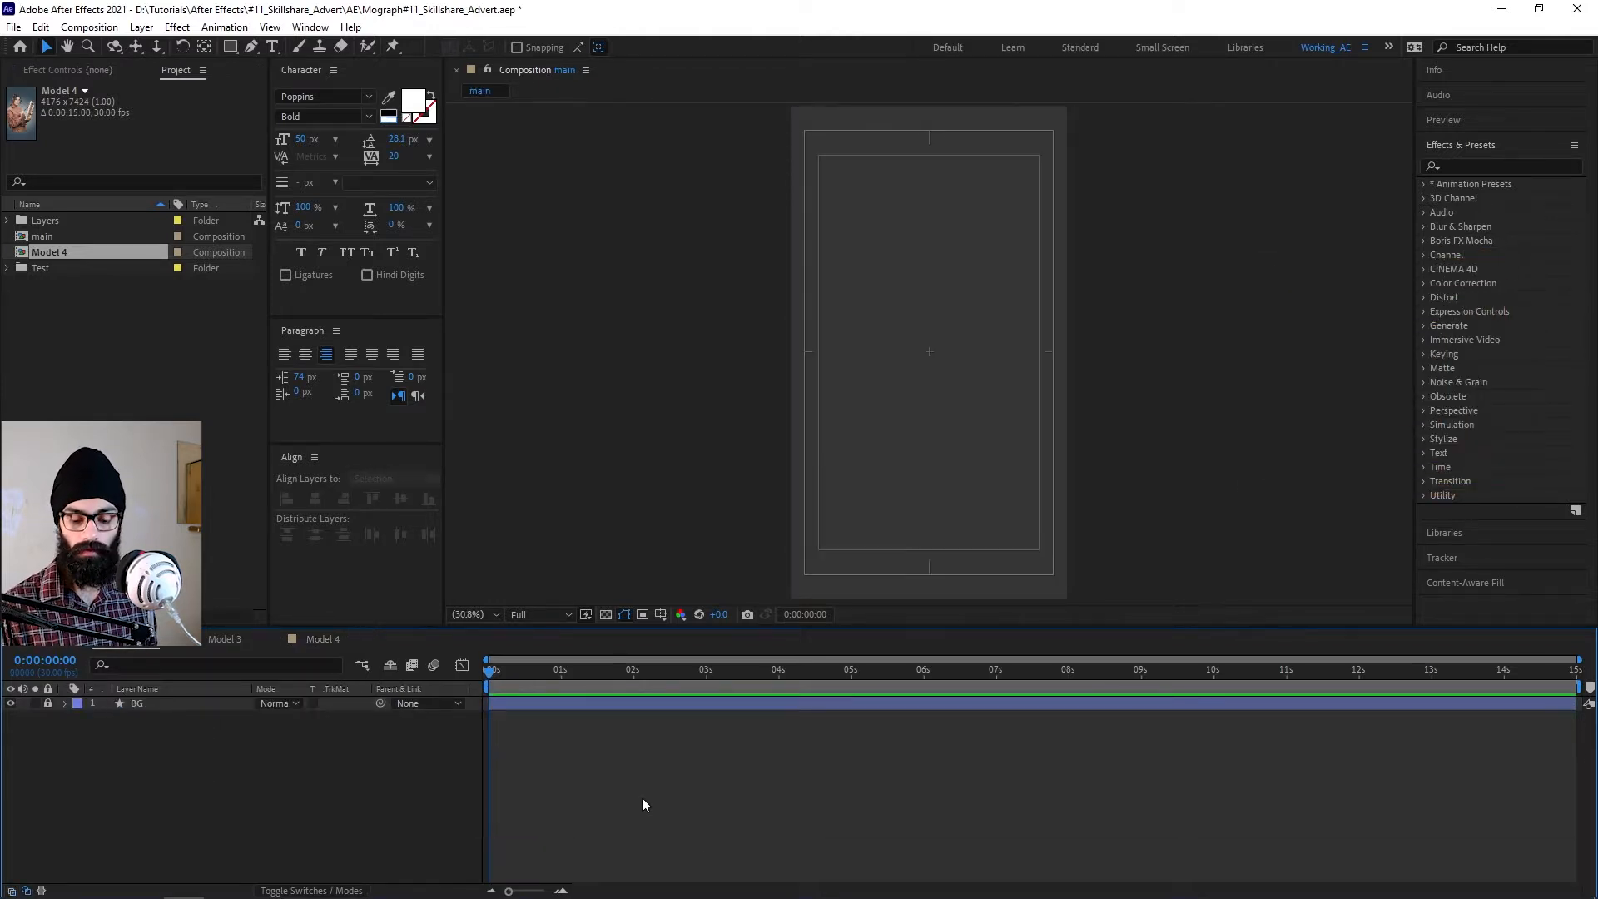
pyautogui.hotkey('ctrl', 'v')
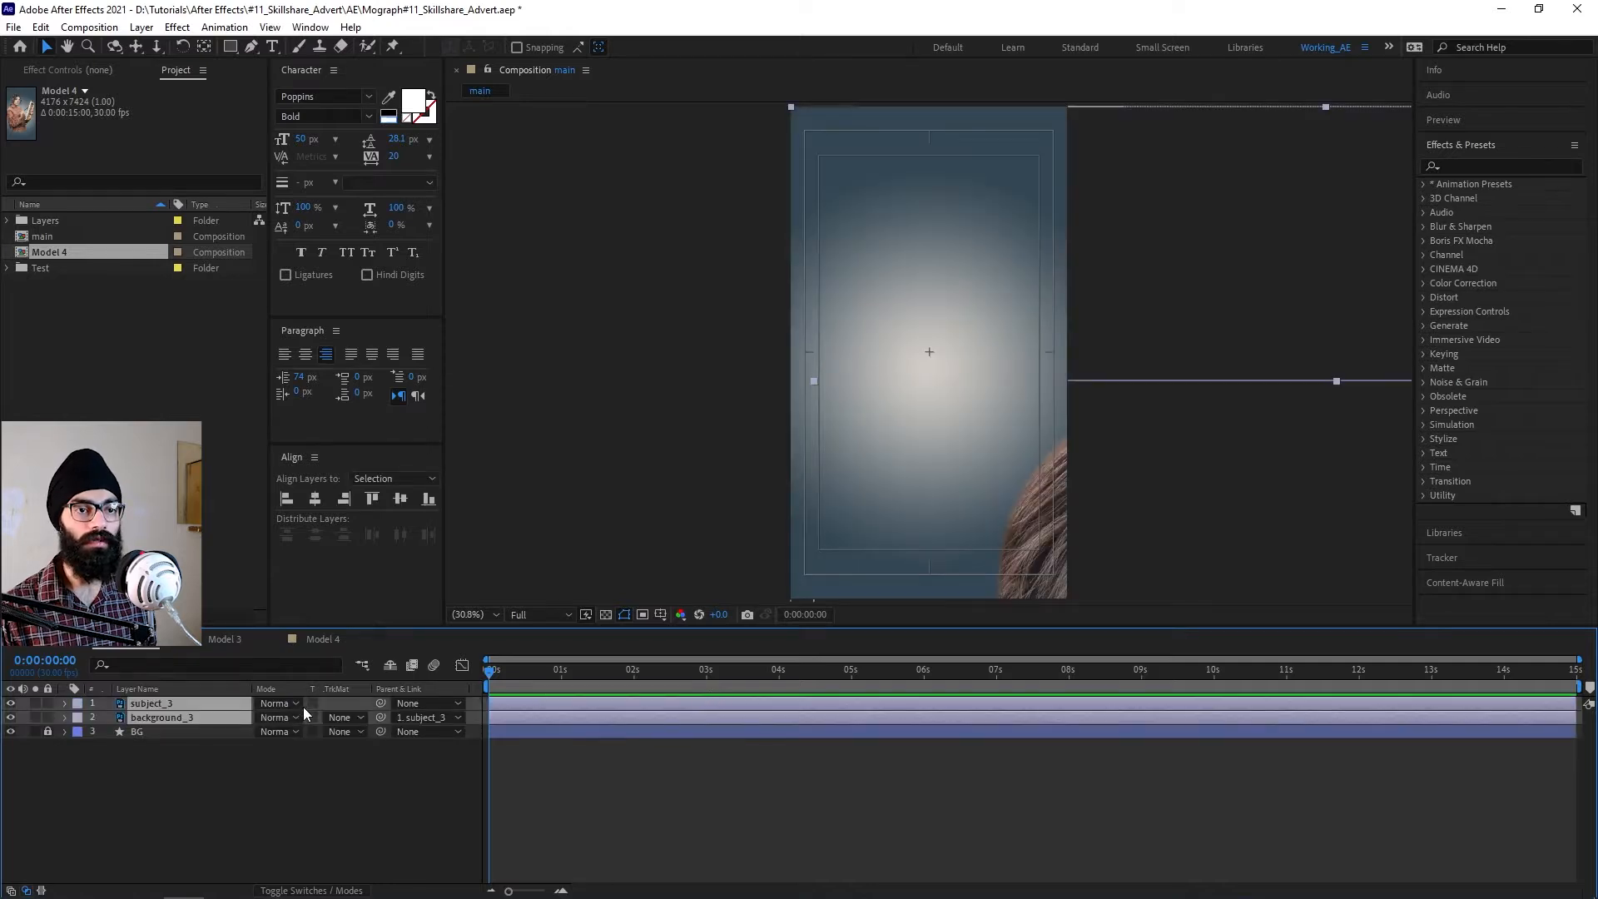
# Centre the subject_3 layer in the main composition and scale it to 20%, trying 30% and 25% first.
pyautogui.click(170, 701)
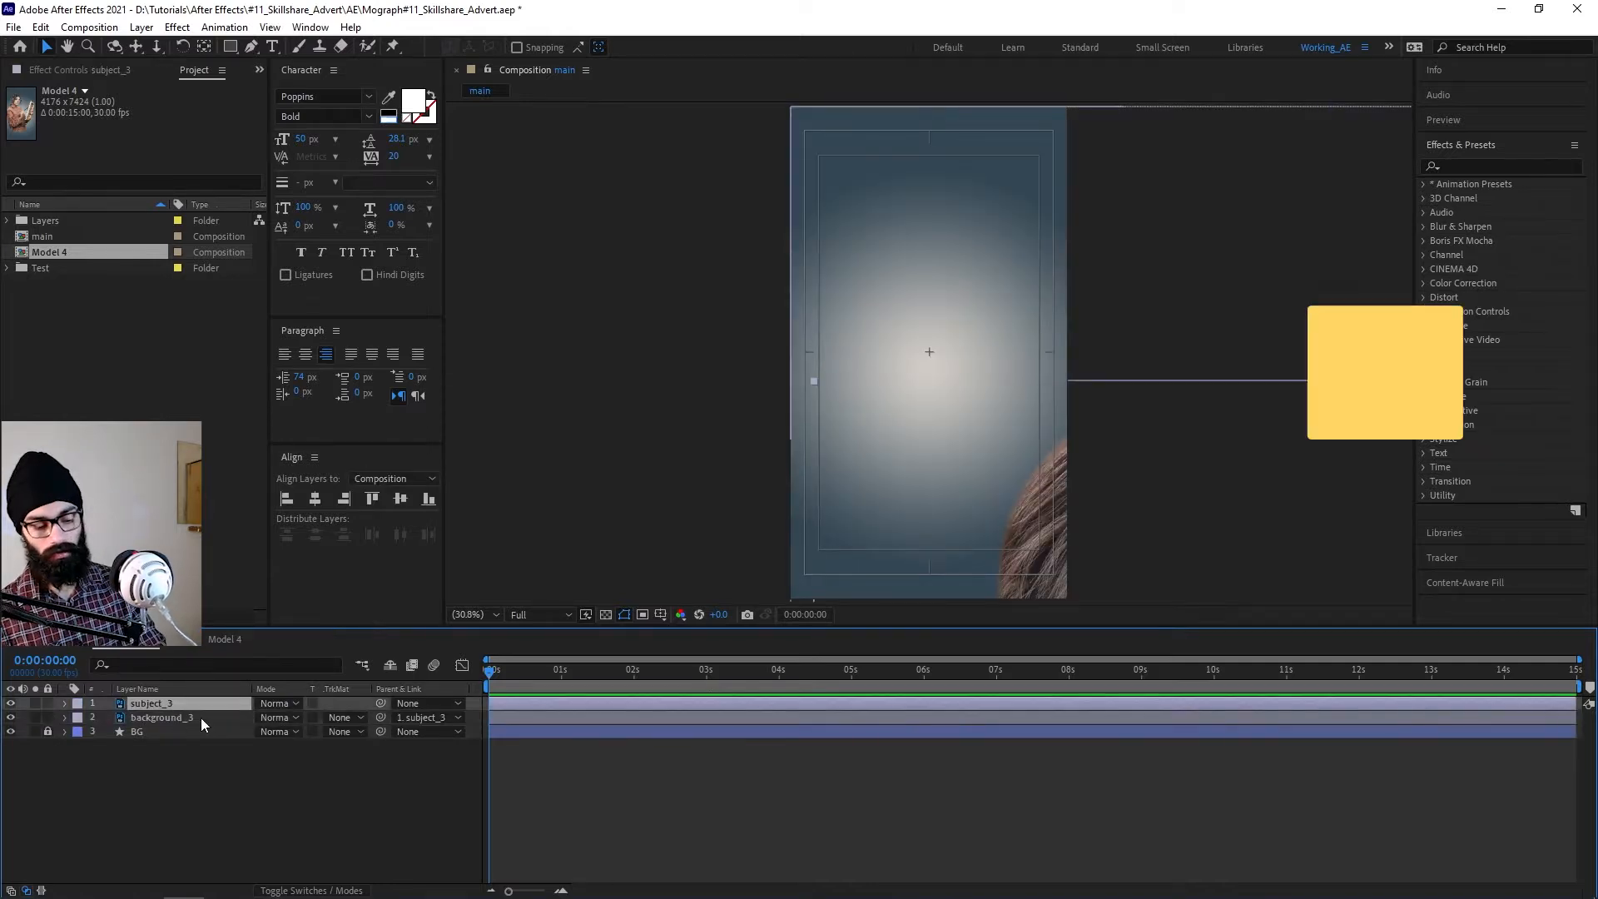
pyautogui.hotkey('ctrl', 'Home')
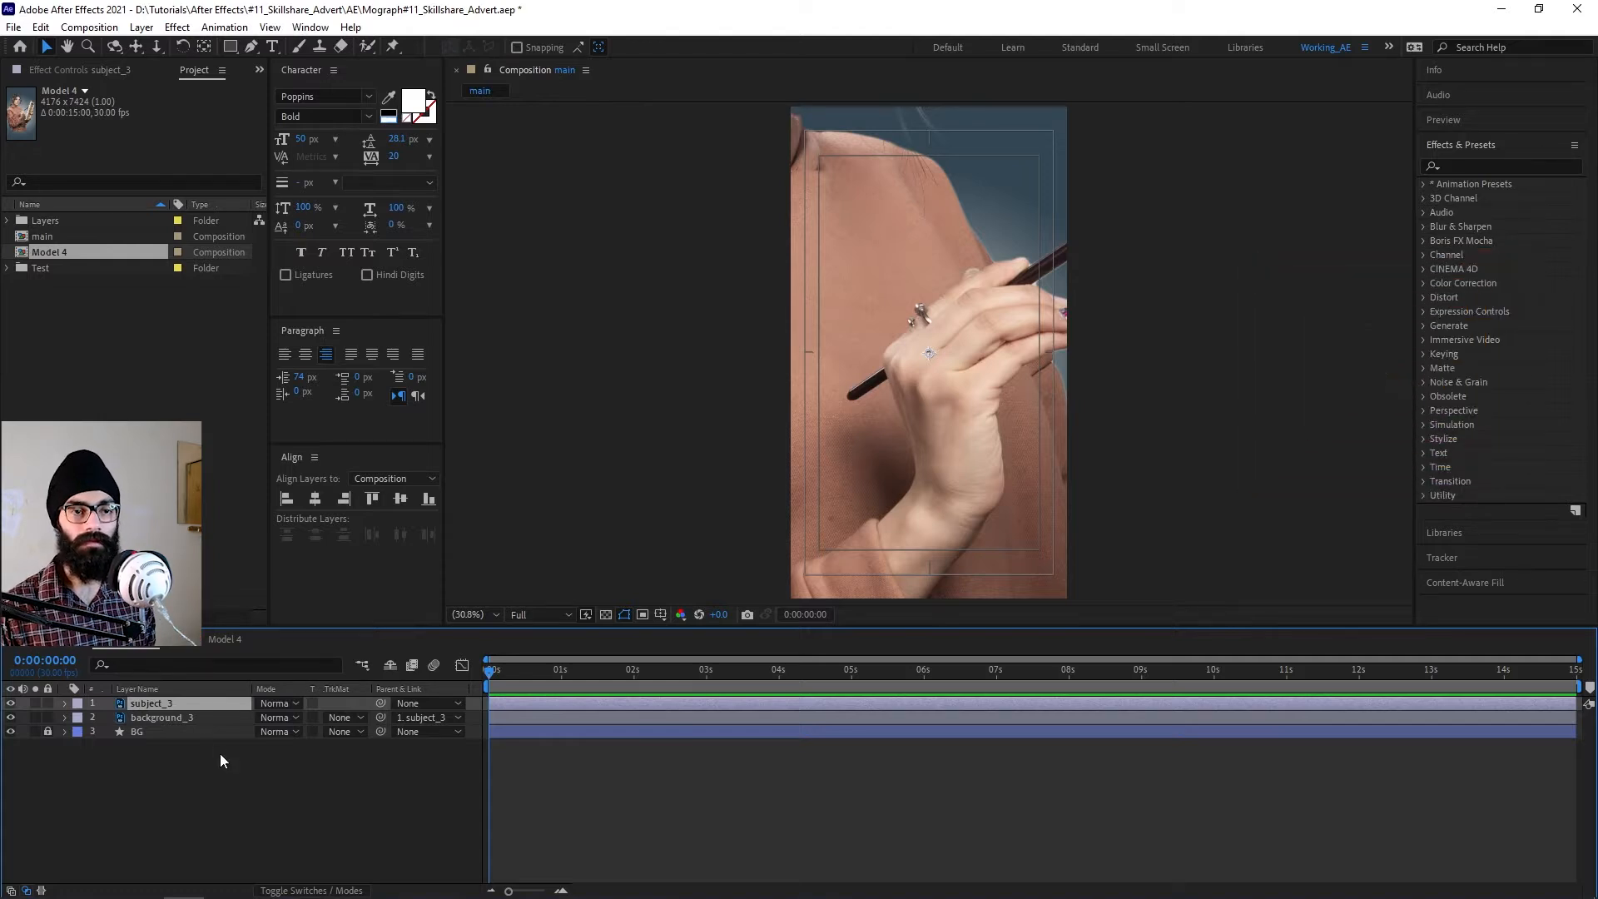
pyautogui.press('s')
pyautogui.write('30')
pyautogui.press('Return')
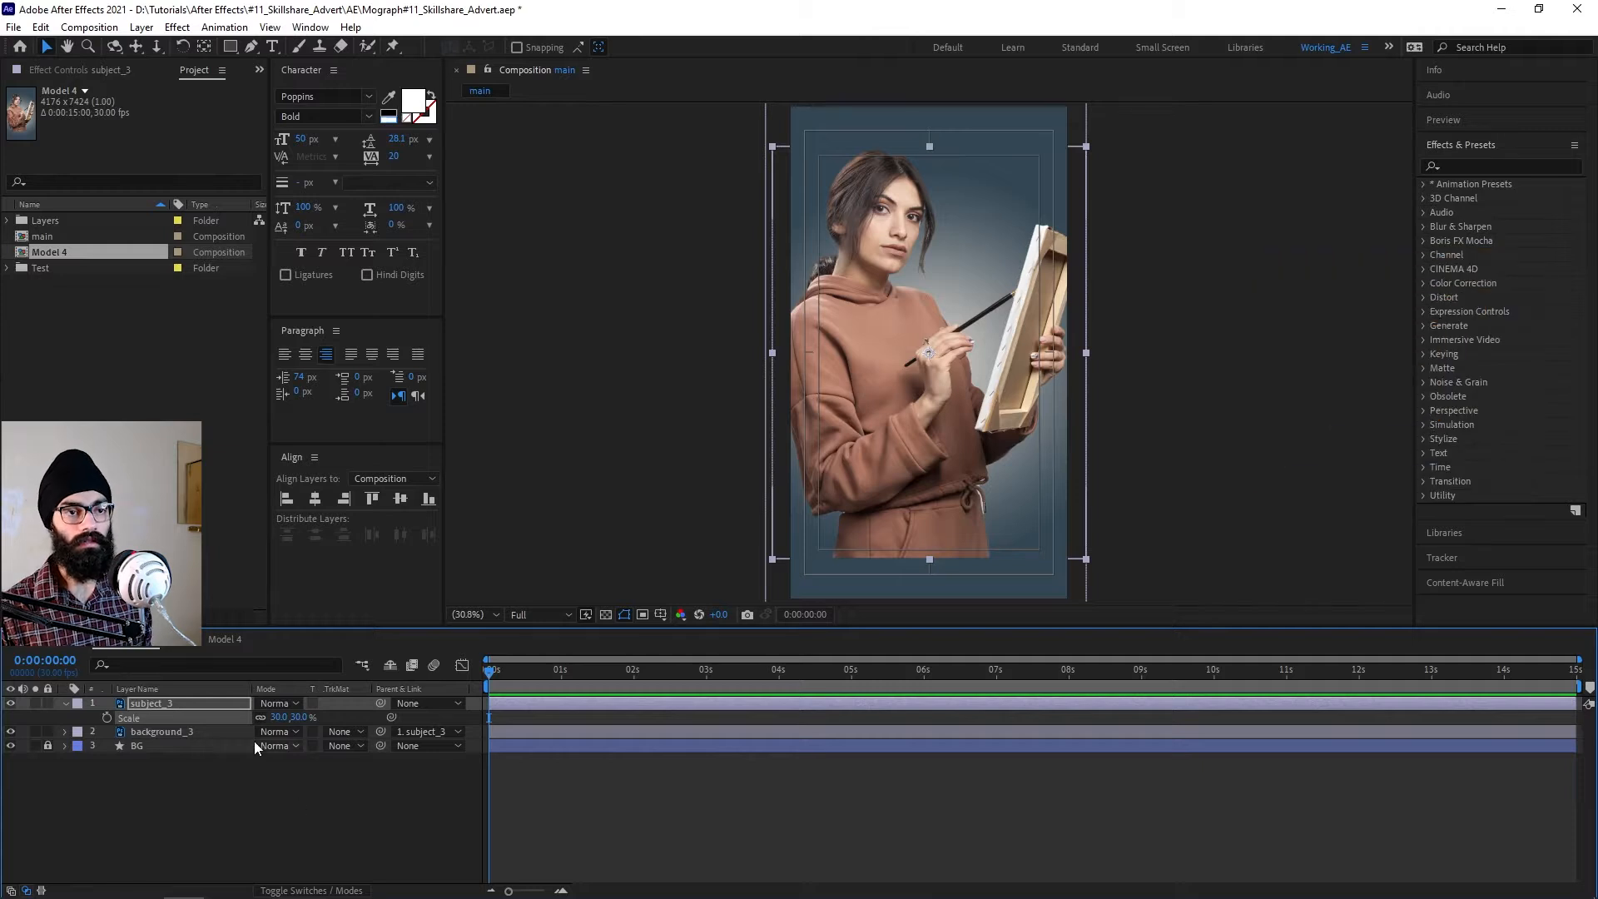
pyautogui.write('25')
pyautogui.press('Return')
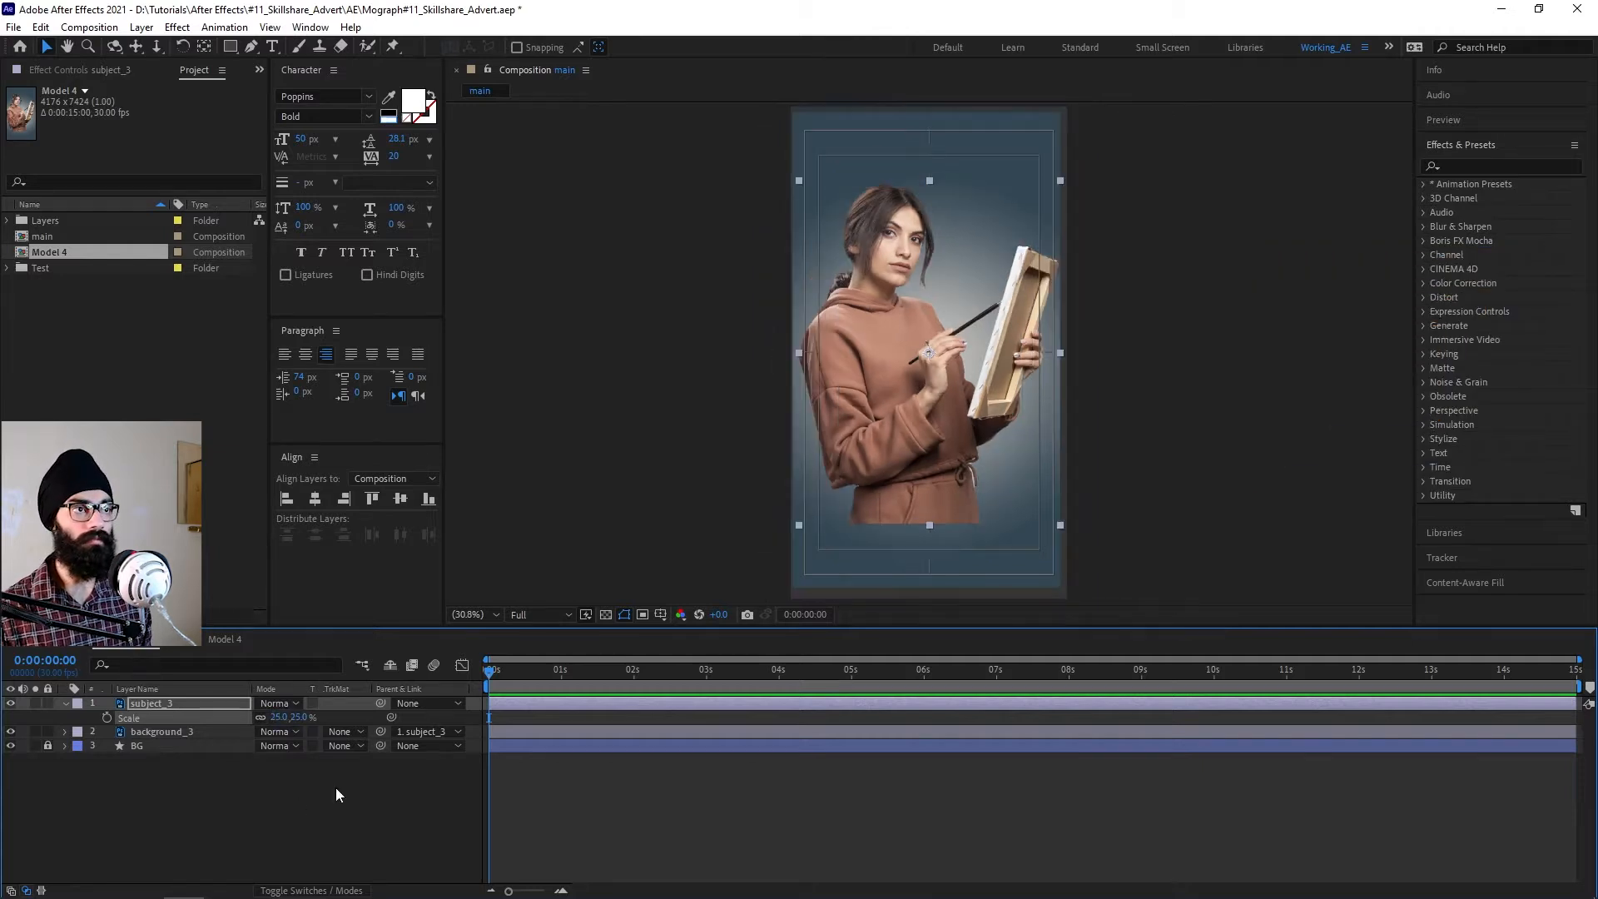
pyautogui.write('0')
pyautogui.press('Return')
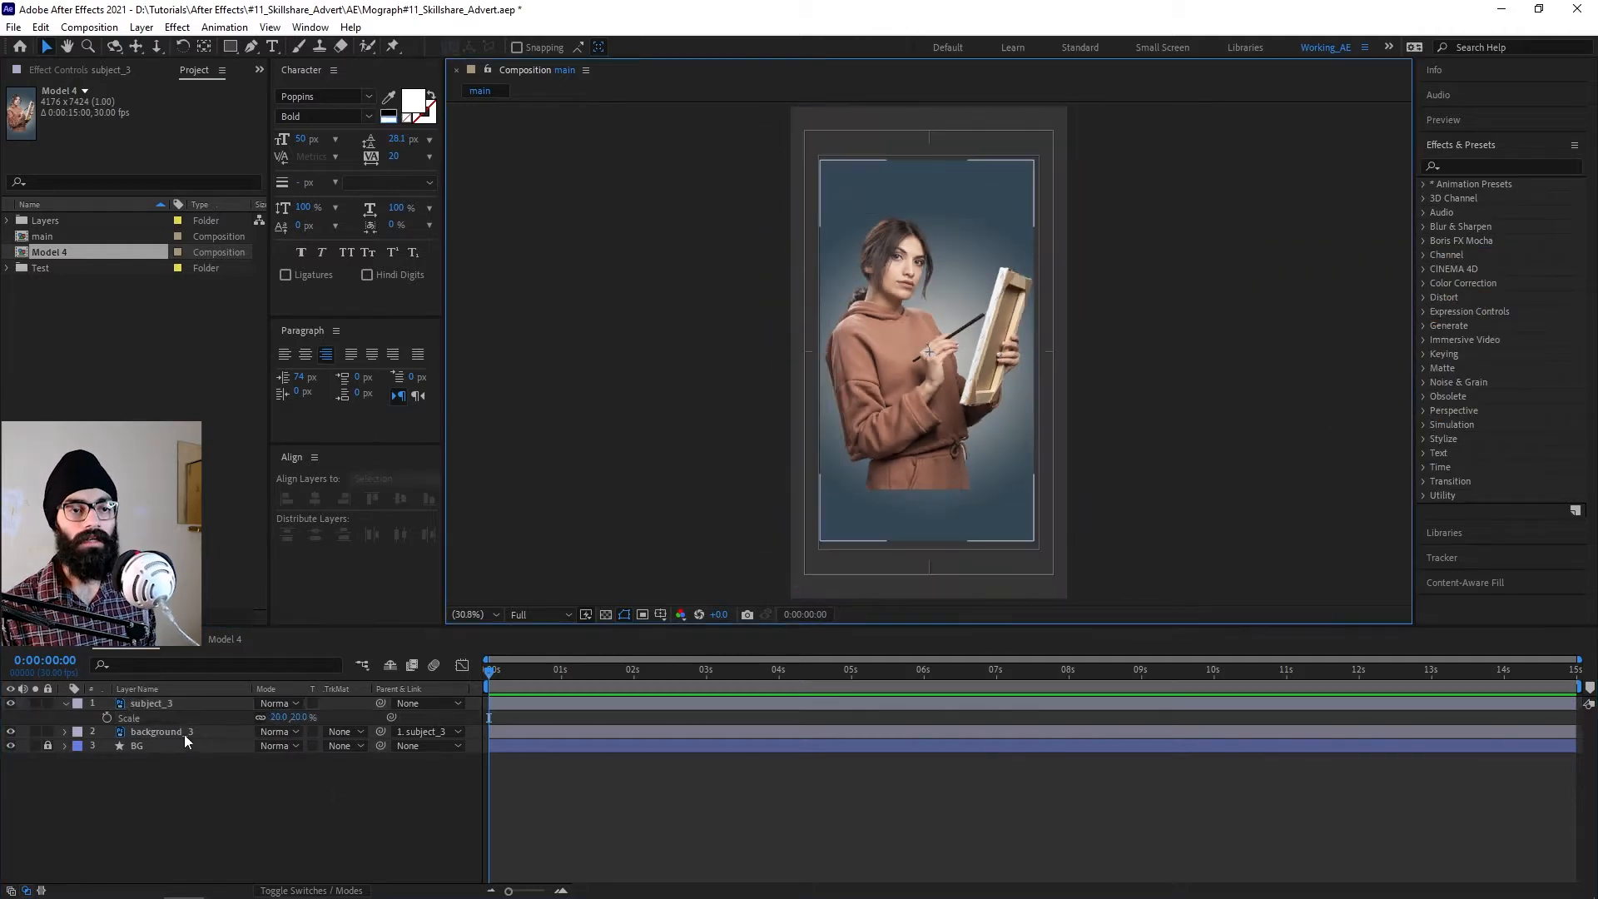
pyautogui.click(182, 730)
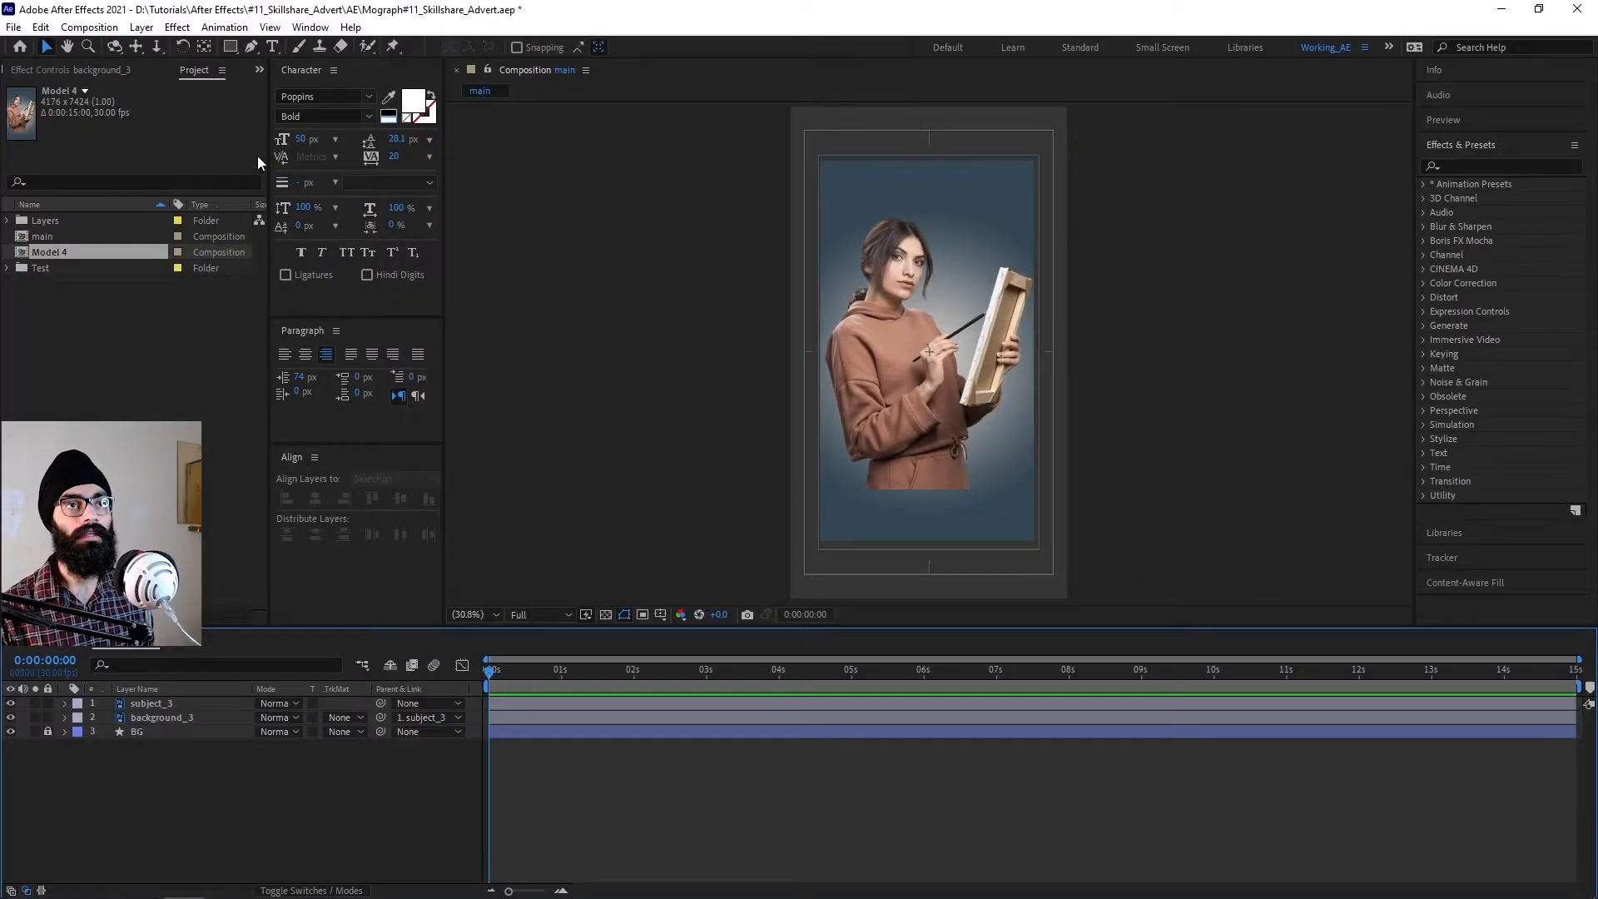
# Add the text "forever lasts only for a moment" in Roboto Bold near the composition's upper edge.
pyautogui.click(272, 46)
pyautogui.click(330, 103)
pyautogui.write('roboto')
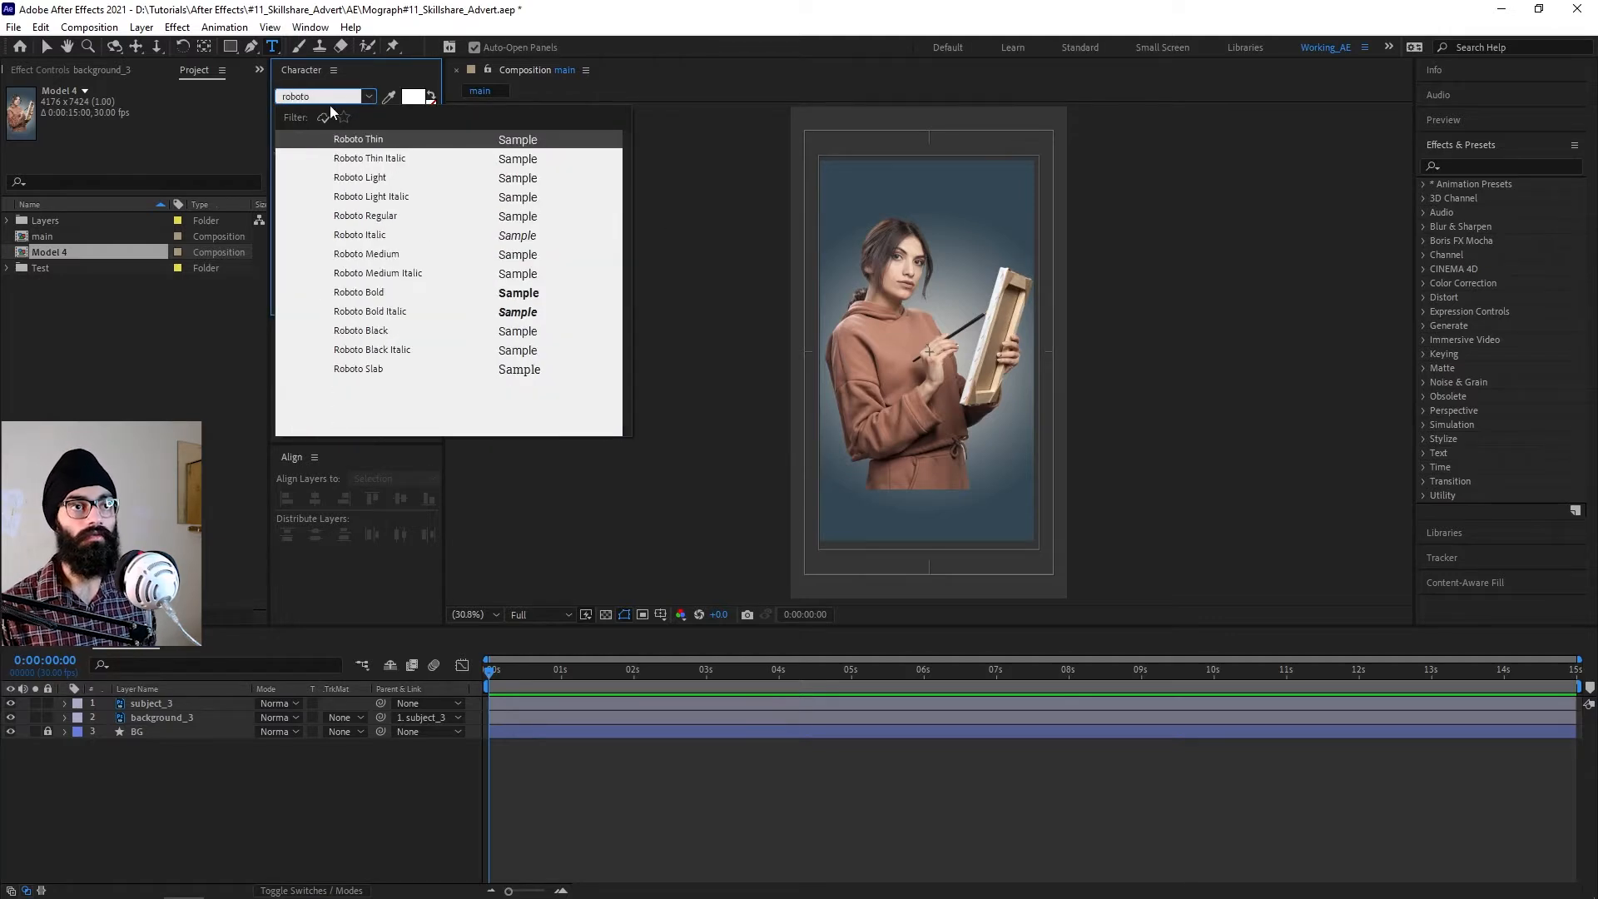
pyautogui.click(391, 292)
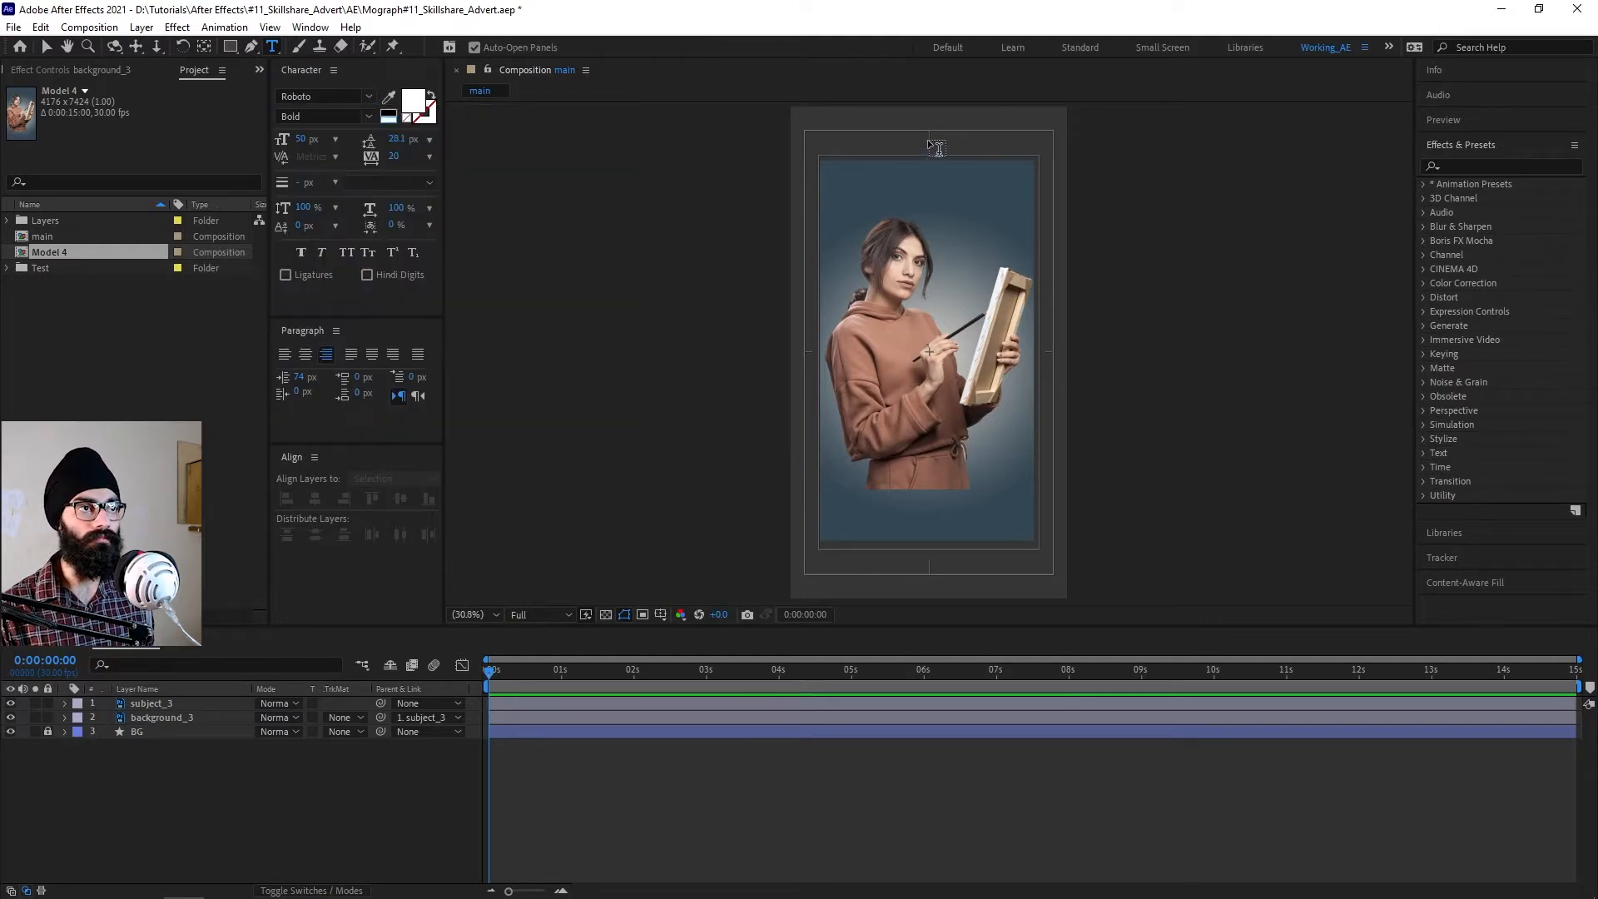
pyautogui.click(898, 135)
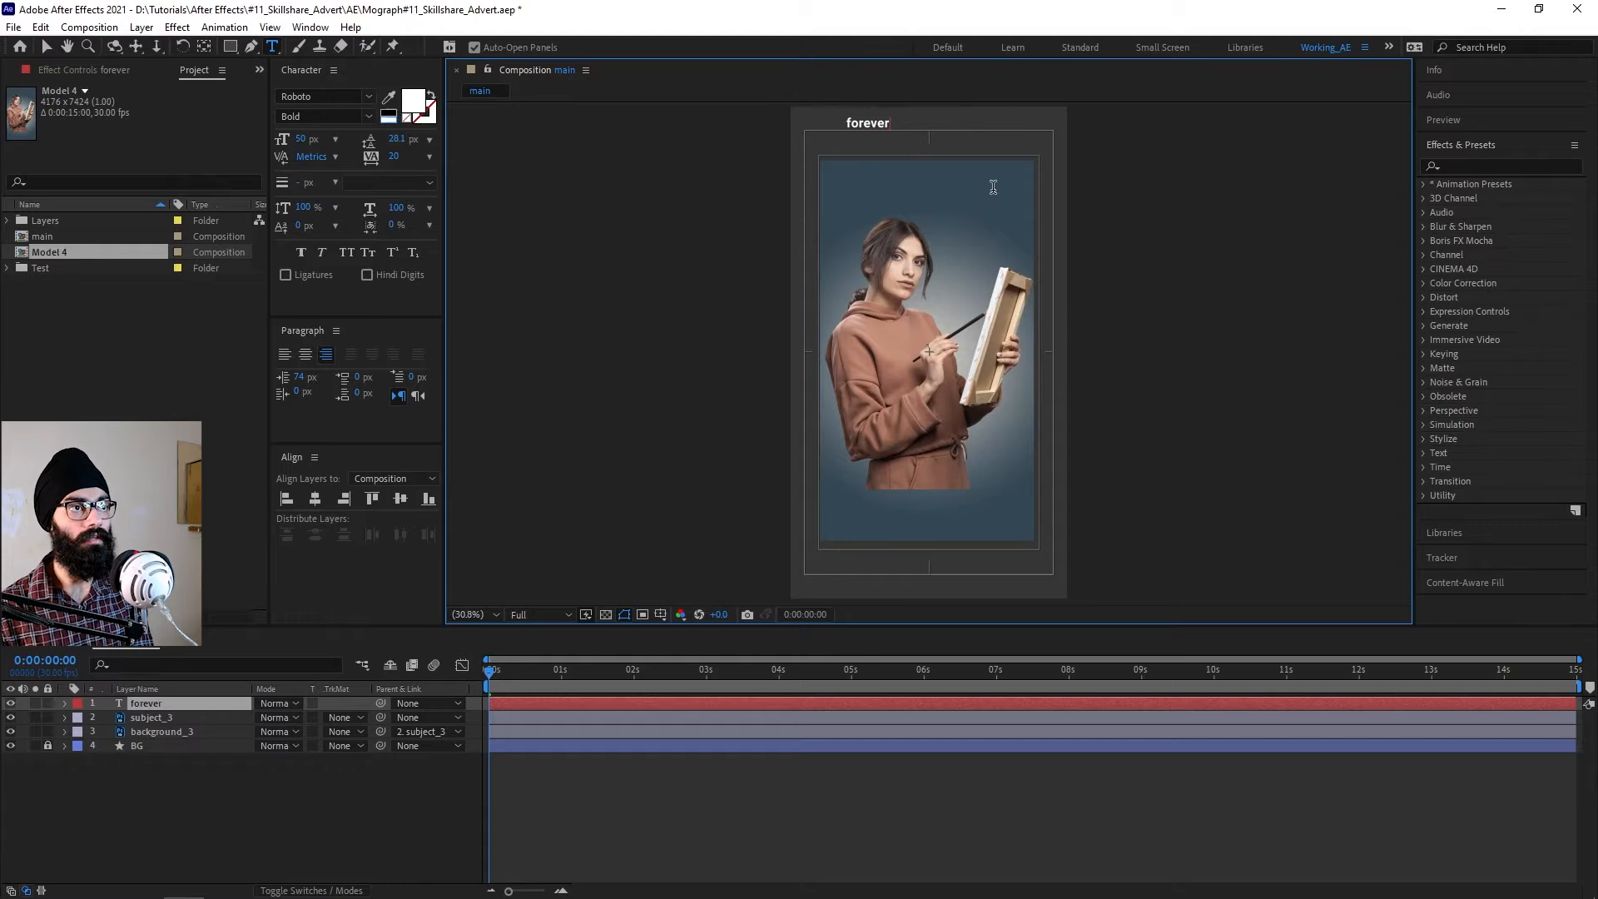
pyautogui.write('ts')
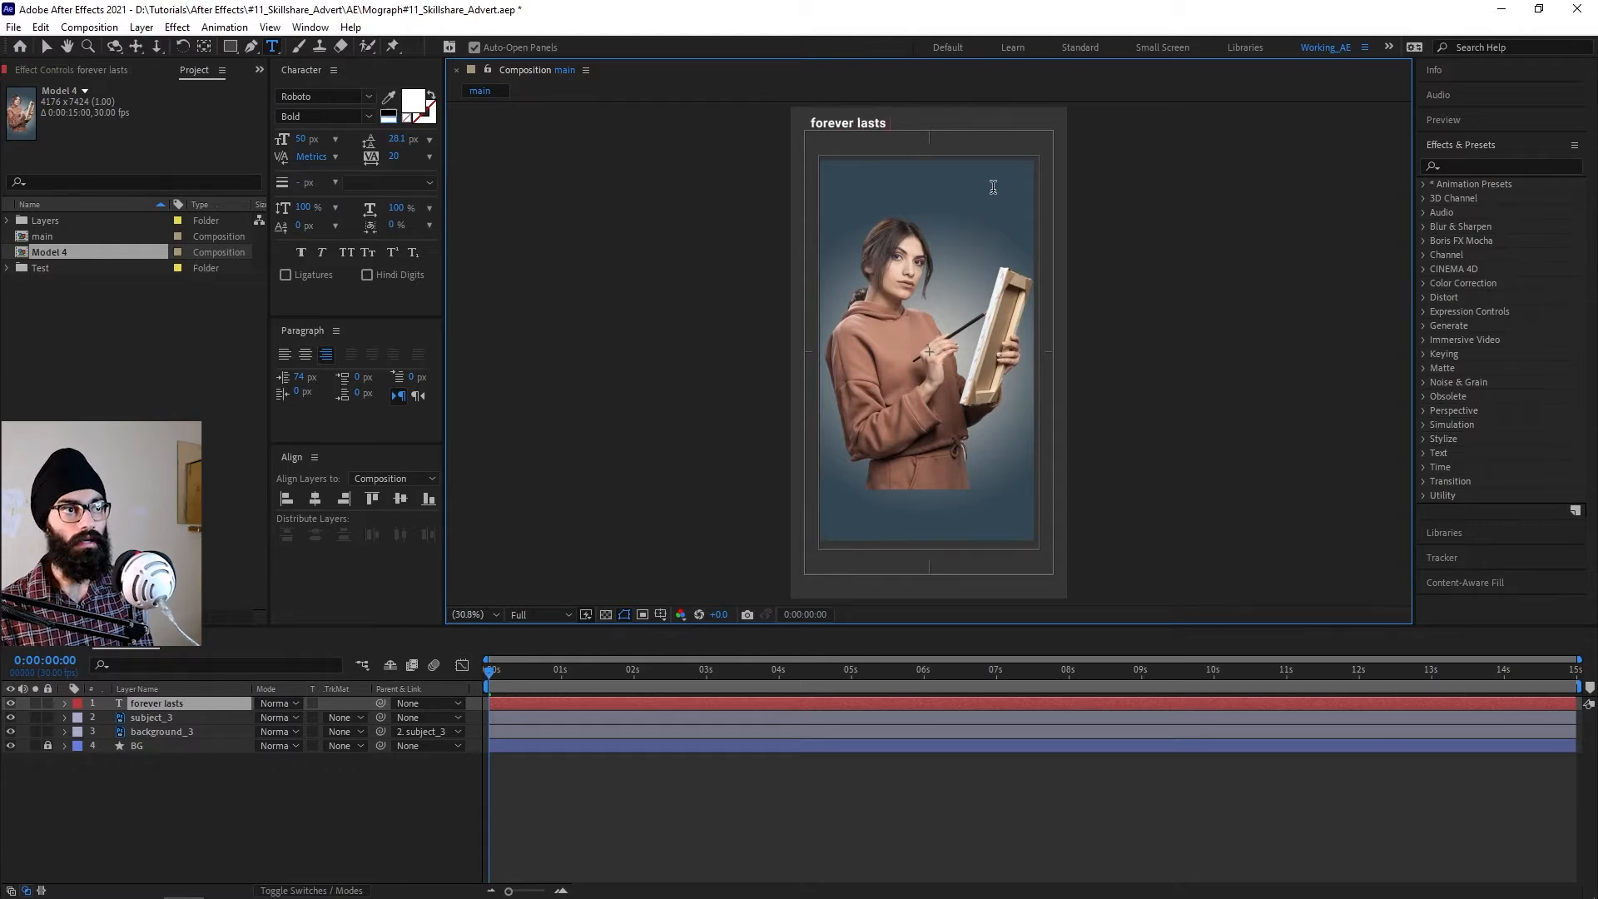
pyautogui.write(' only for a moment')
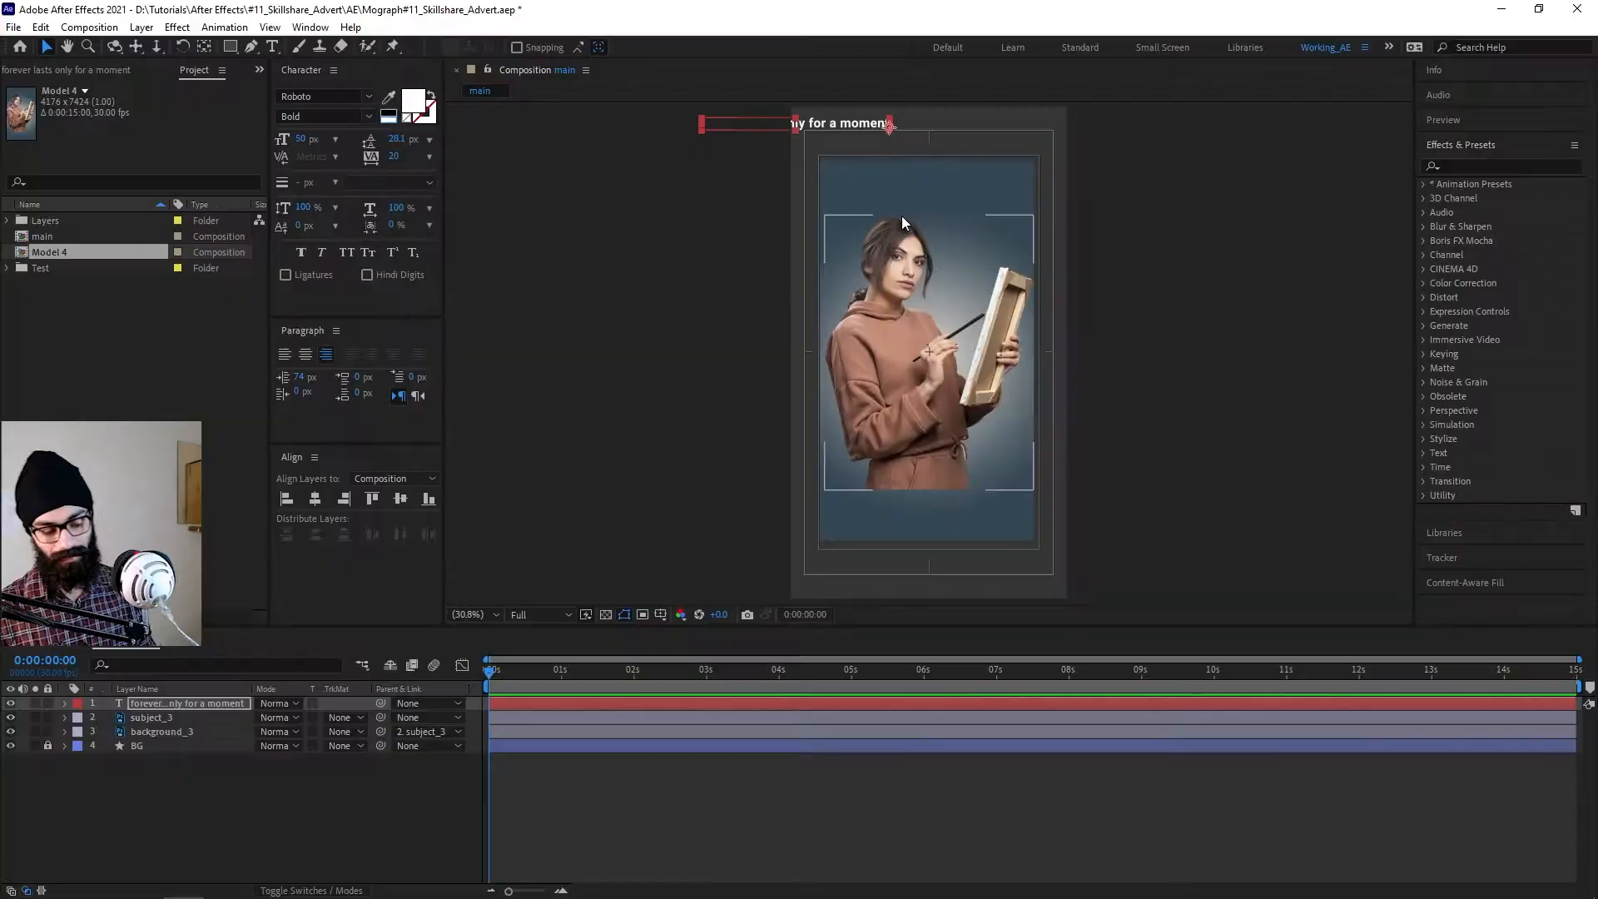
# Centre the text layer's anchor point and move the text horizontally centred just above the blue background image.
pyautogui.hotkey('ctrl', 'alt', 'Home')
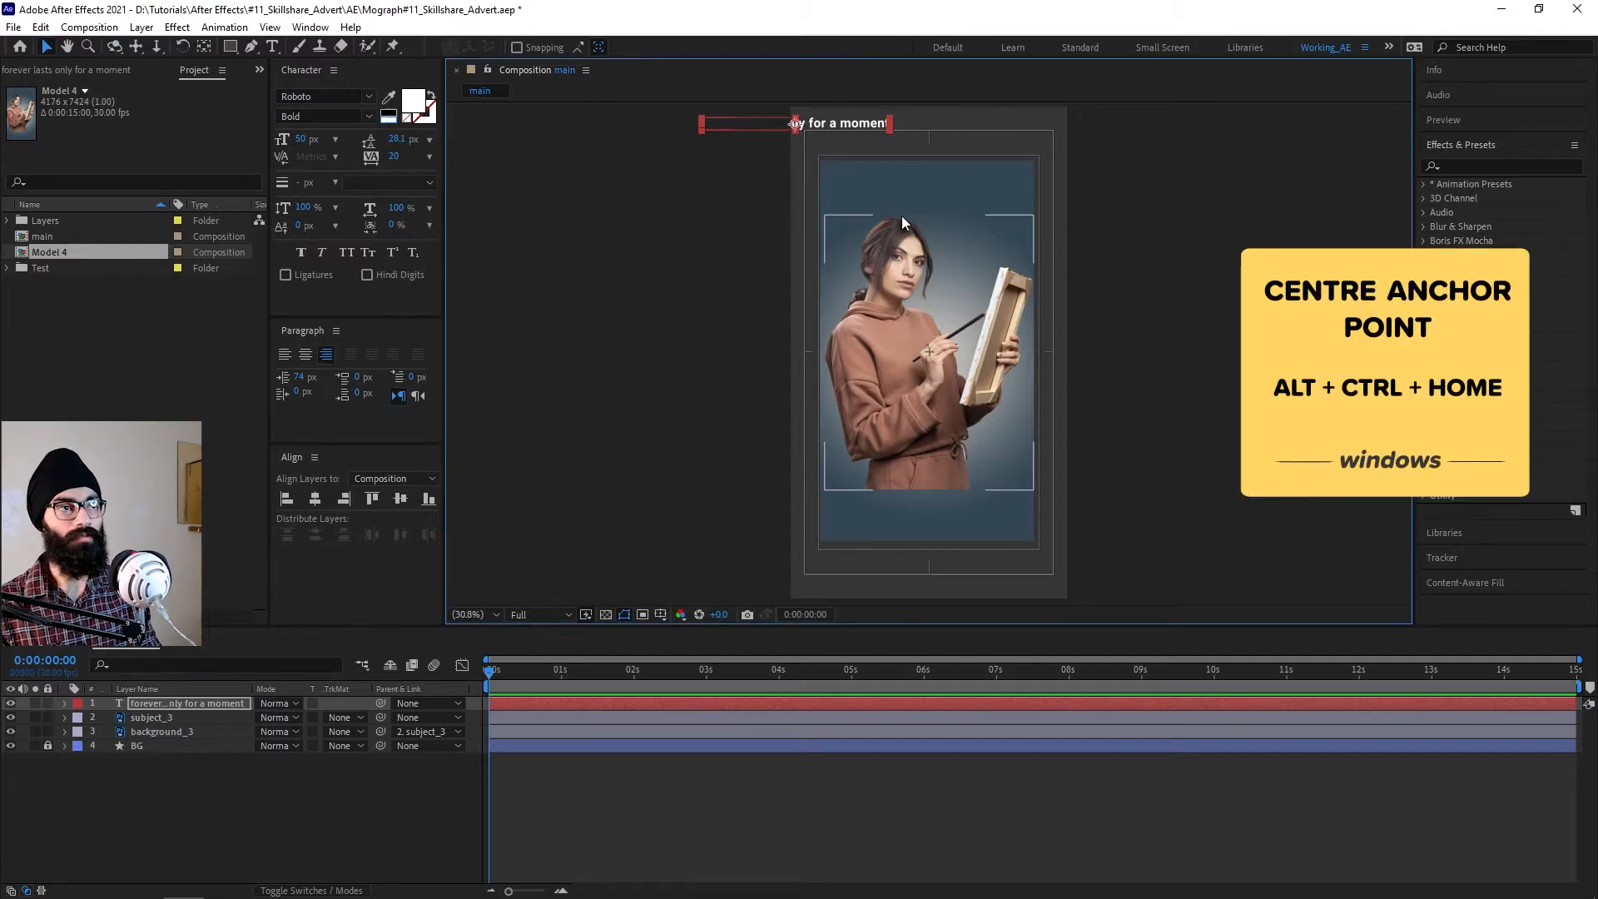
pyautogui.moveTo(866, 126); pyautogui.dragTo(1003, 153)
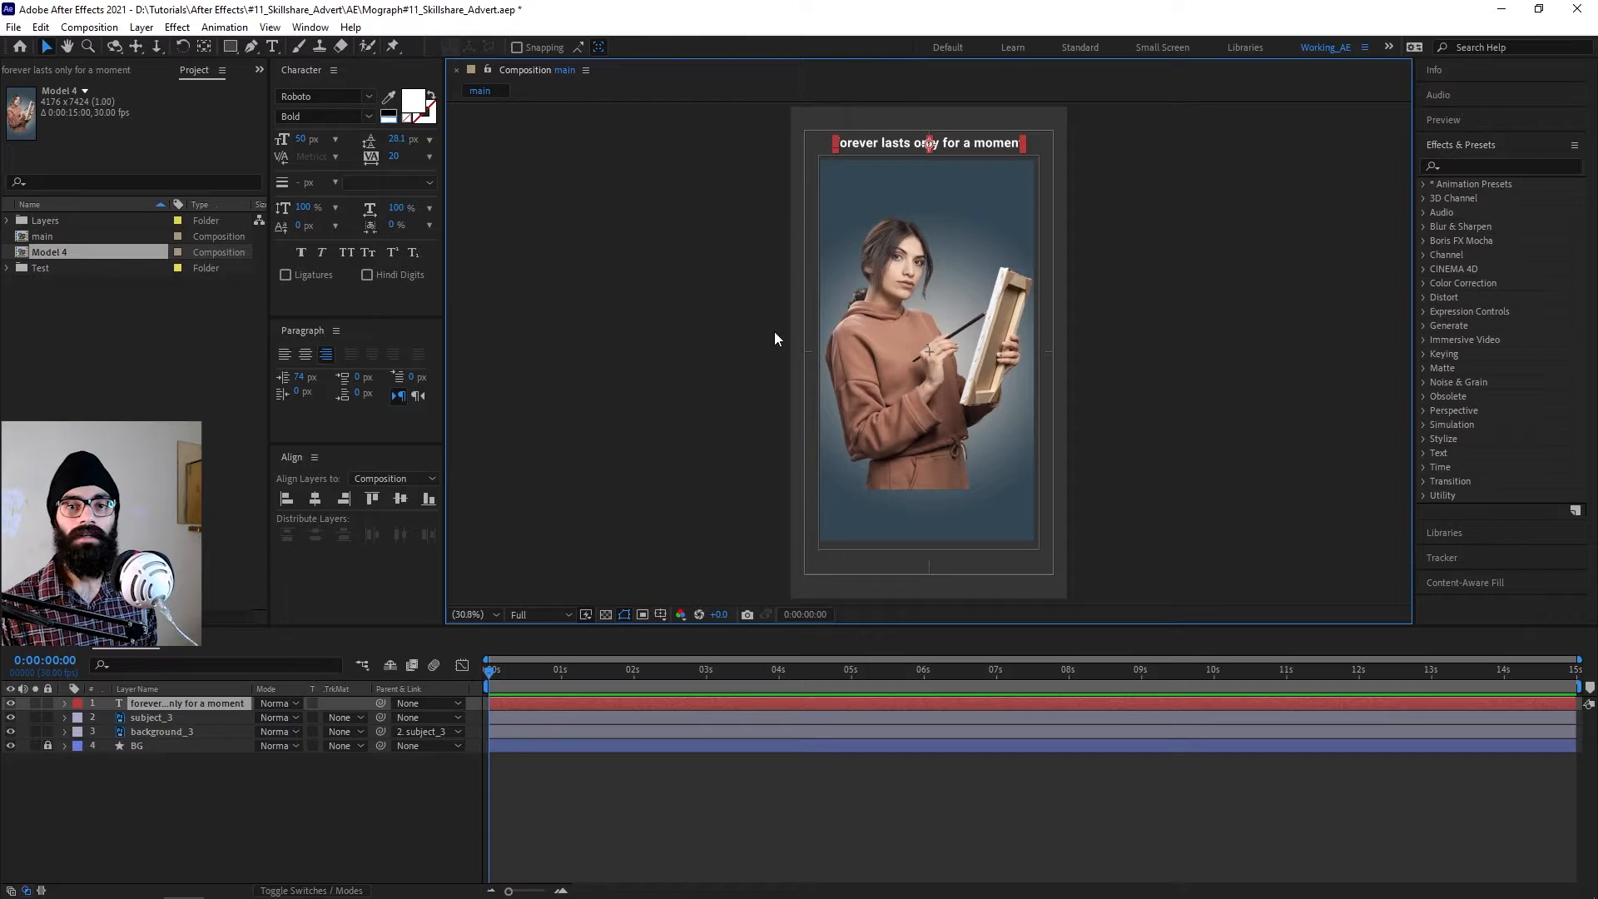
pyautogui.click(210, 782)
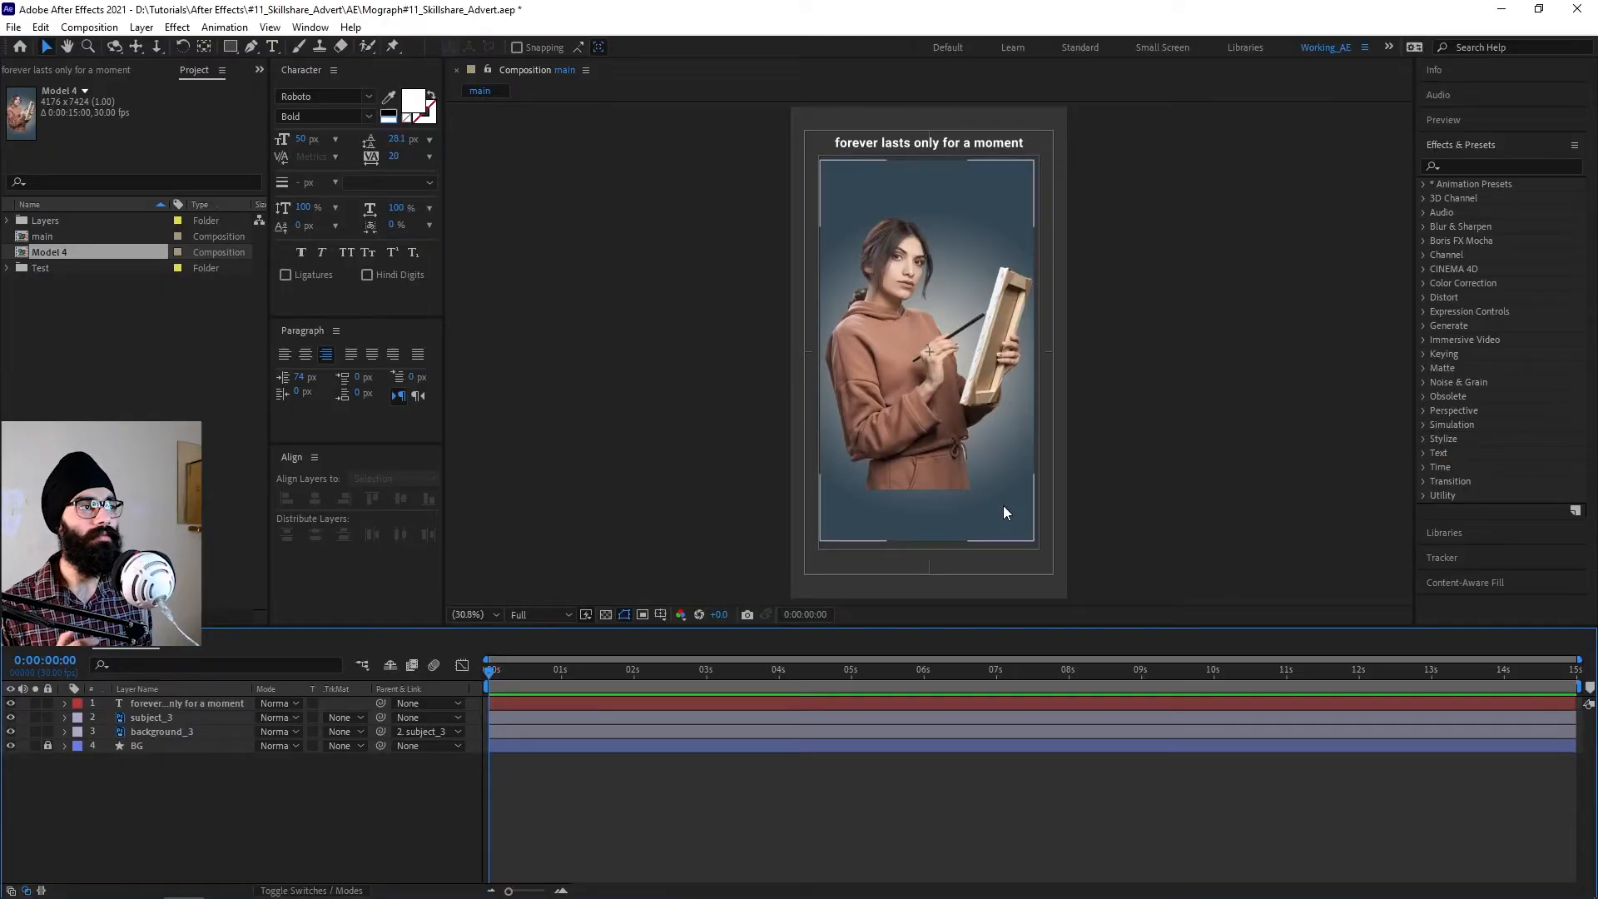
# Find the Slider Control effect and apply it to the "forever lasts only for a moment" text layer.
pyautogui.click(1491, 167)
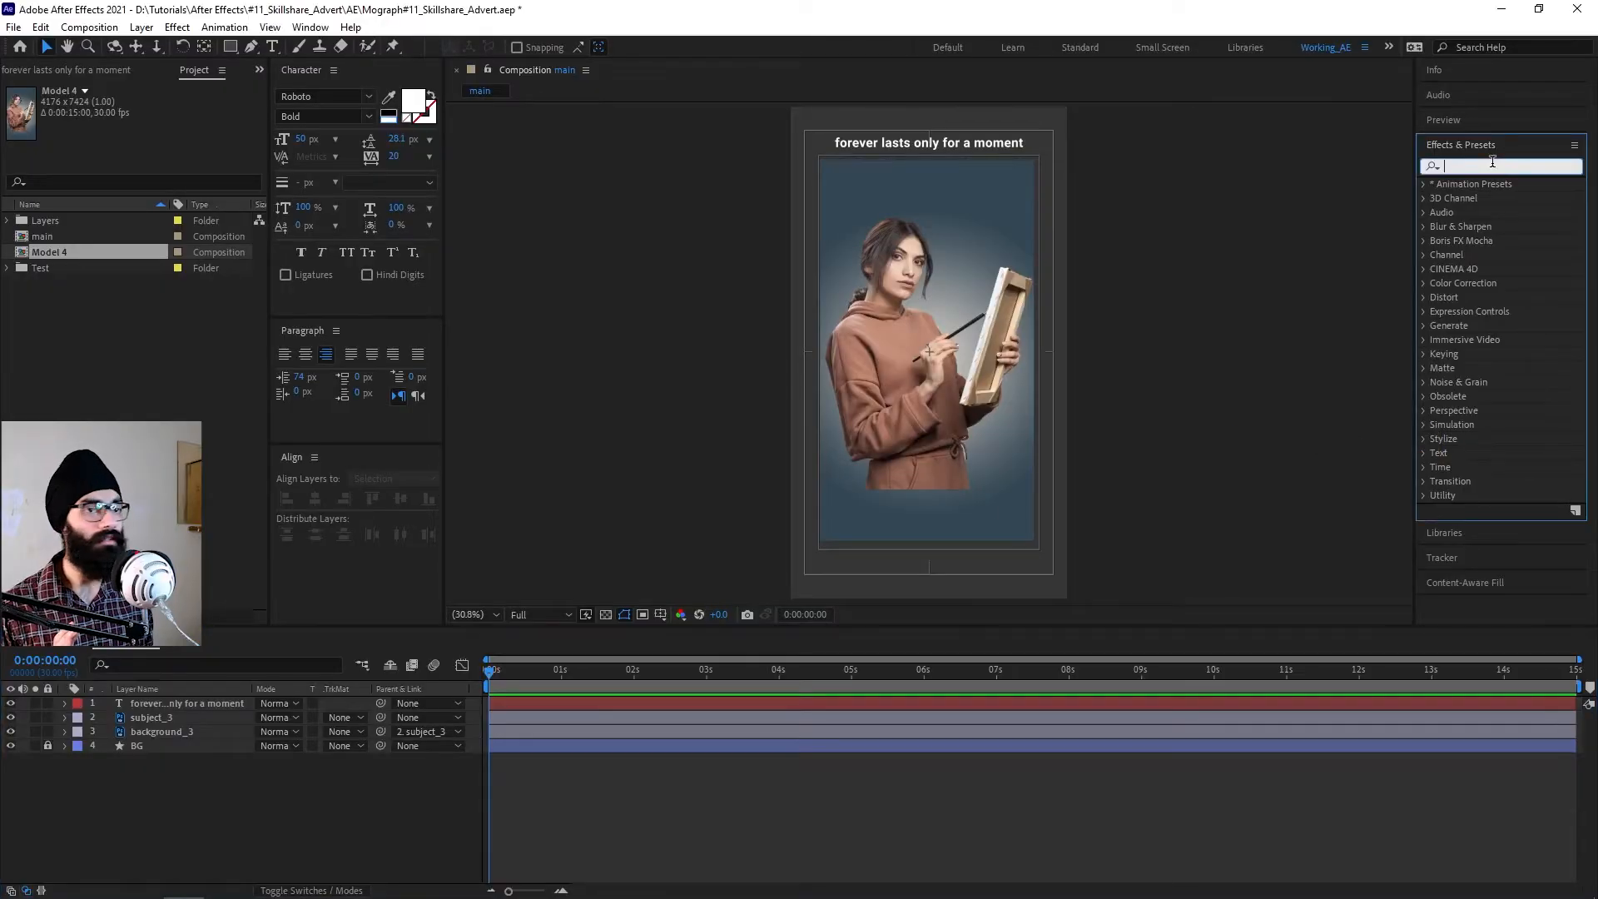
pyautogui.write('sliud')
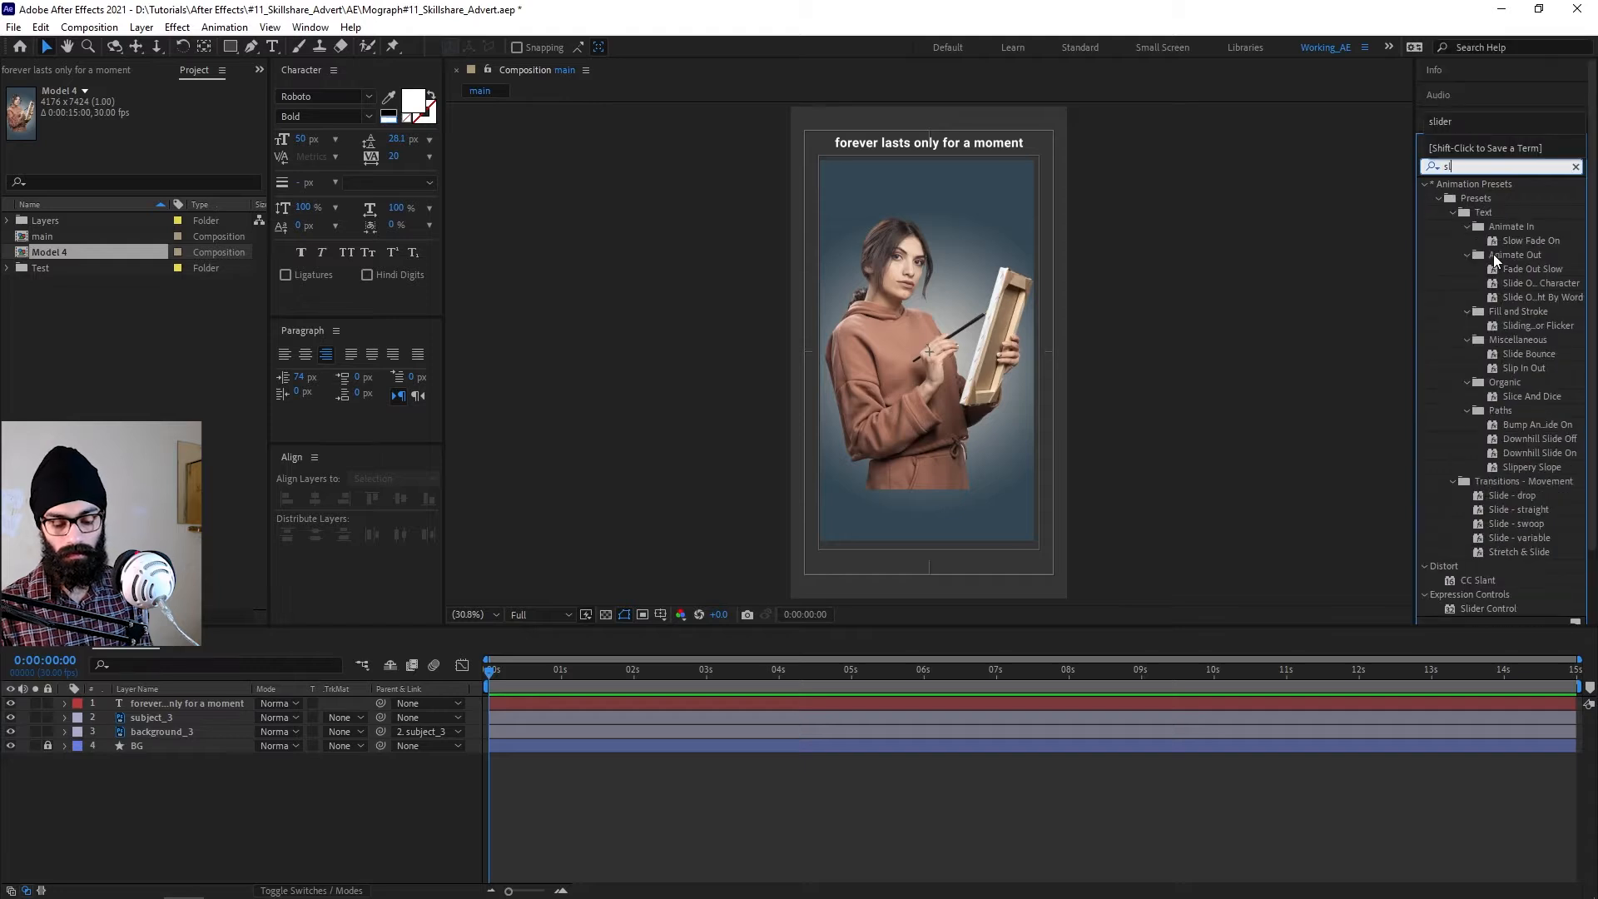
pyautogui.press('BackSpace')
pyautogui.press('BackSpace')
pyautogui.write('der')
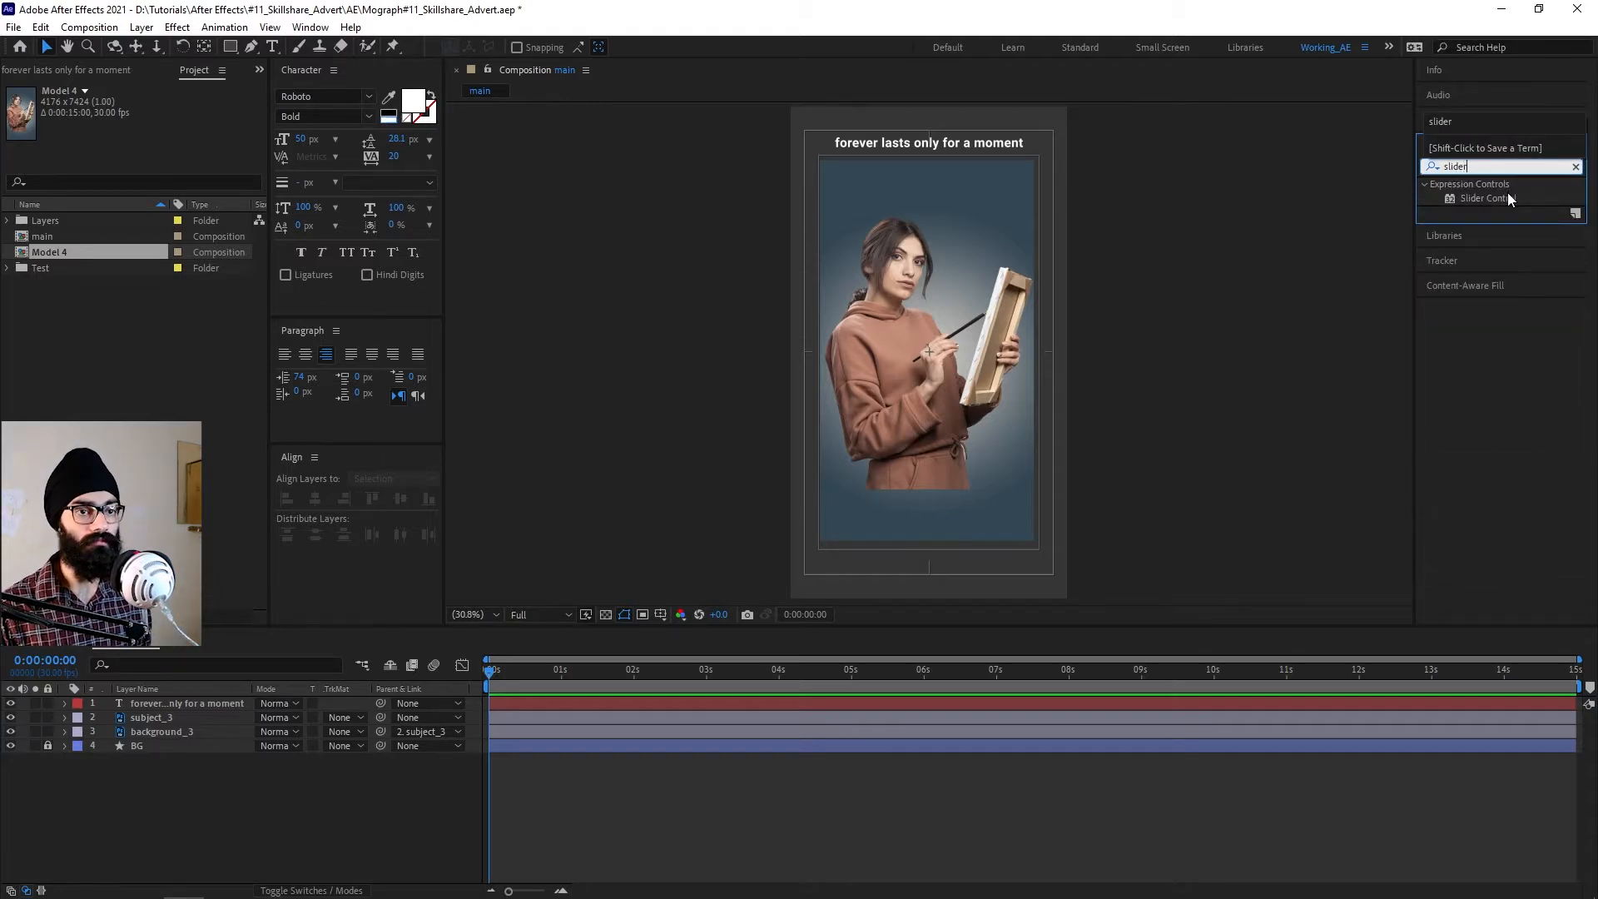
pyautogui.moveTo(1510, 199); pyautogui.dragTo(211, 701)
# Give the text layer's Source Text the expression text.sourceText.repeat(effect("Slider Control")("Slider"));.
pyautogui.click(65, 704)
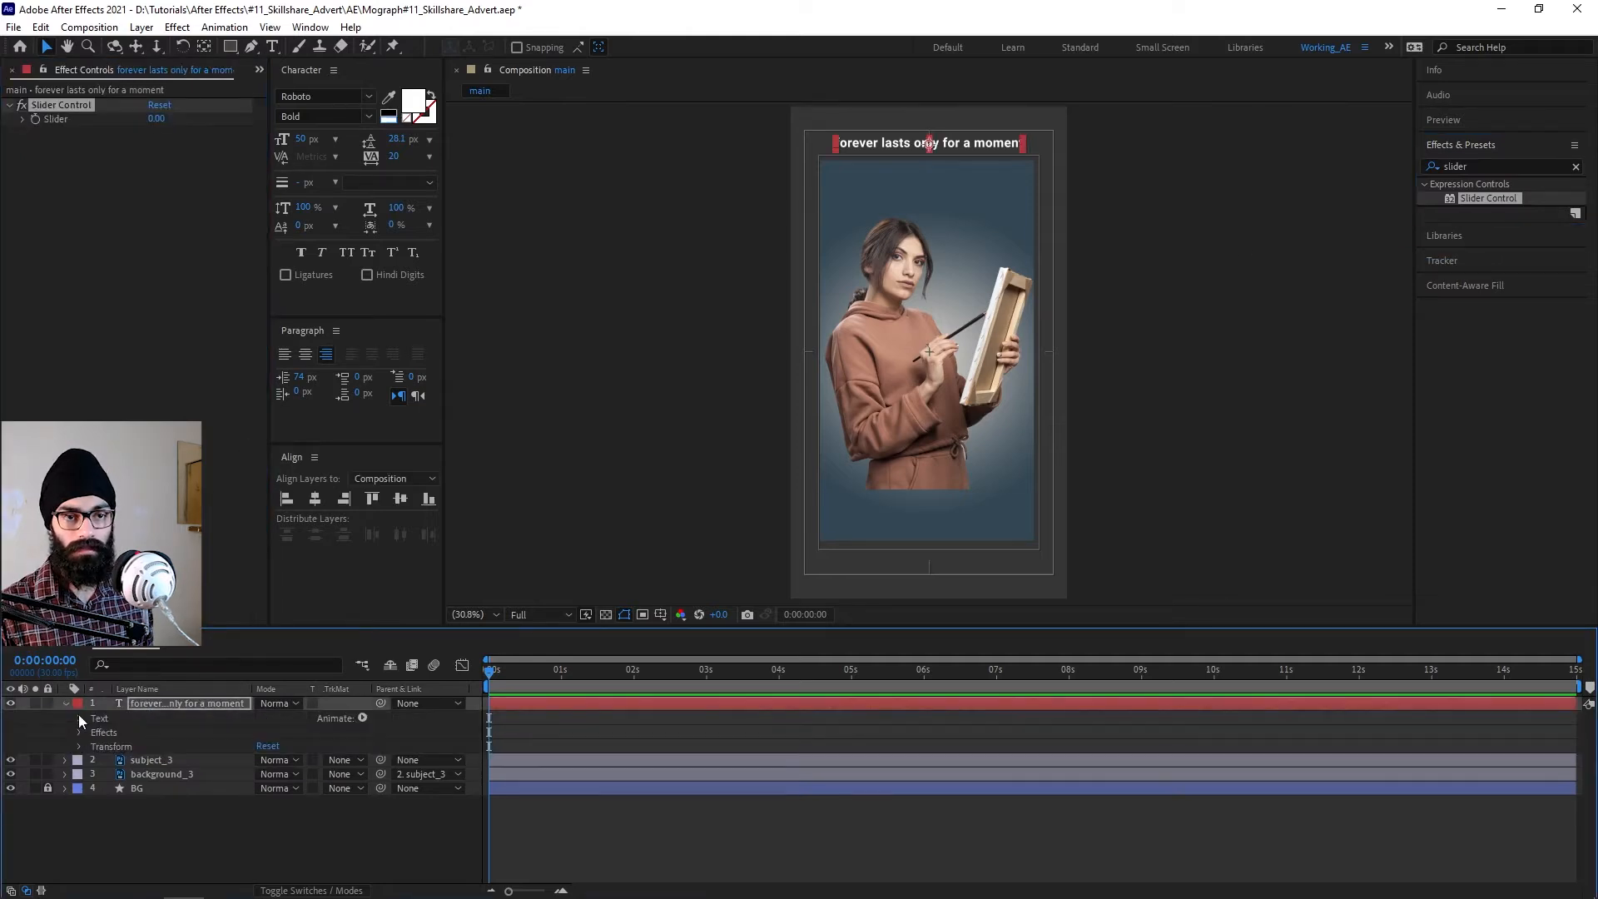
pyautogui.click(80, 717)
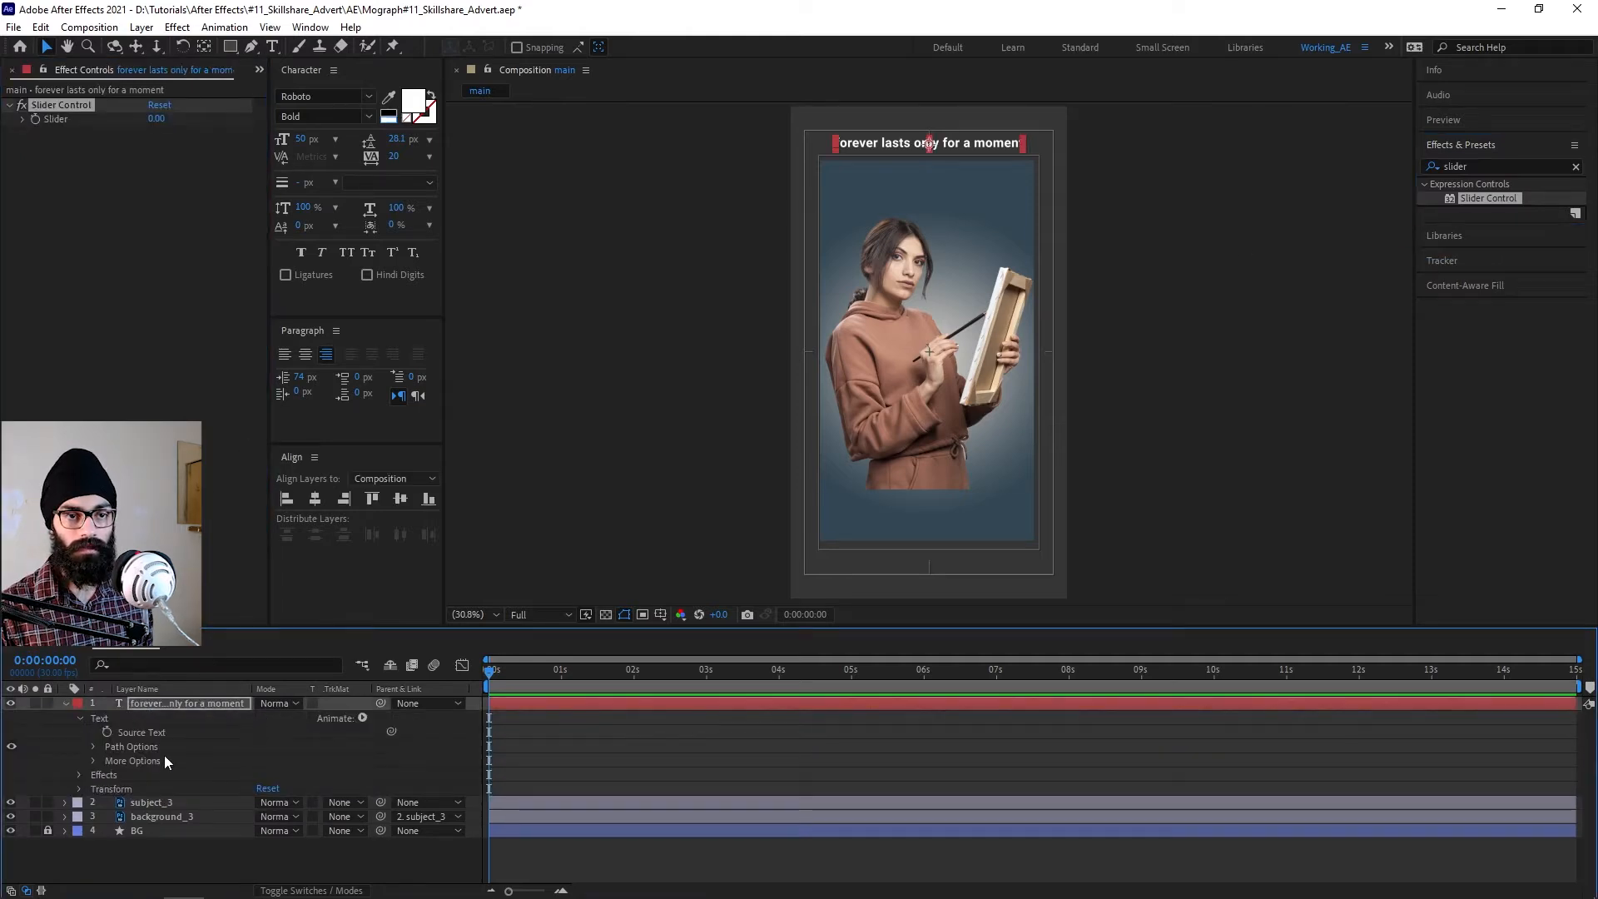
pyautogui.keyDown('alt'); pyautogui.click(107, 733); pyautogui.keyUp('alt')
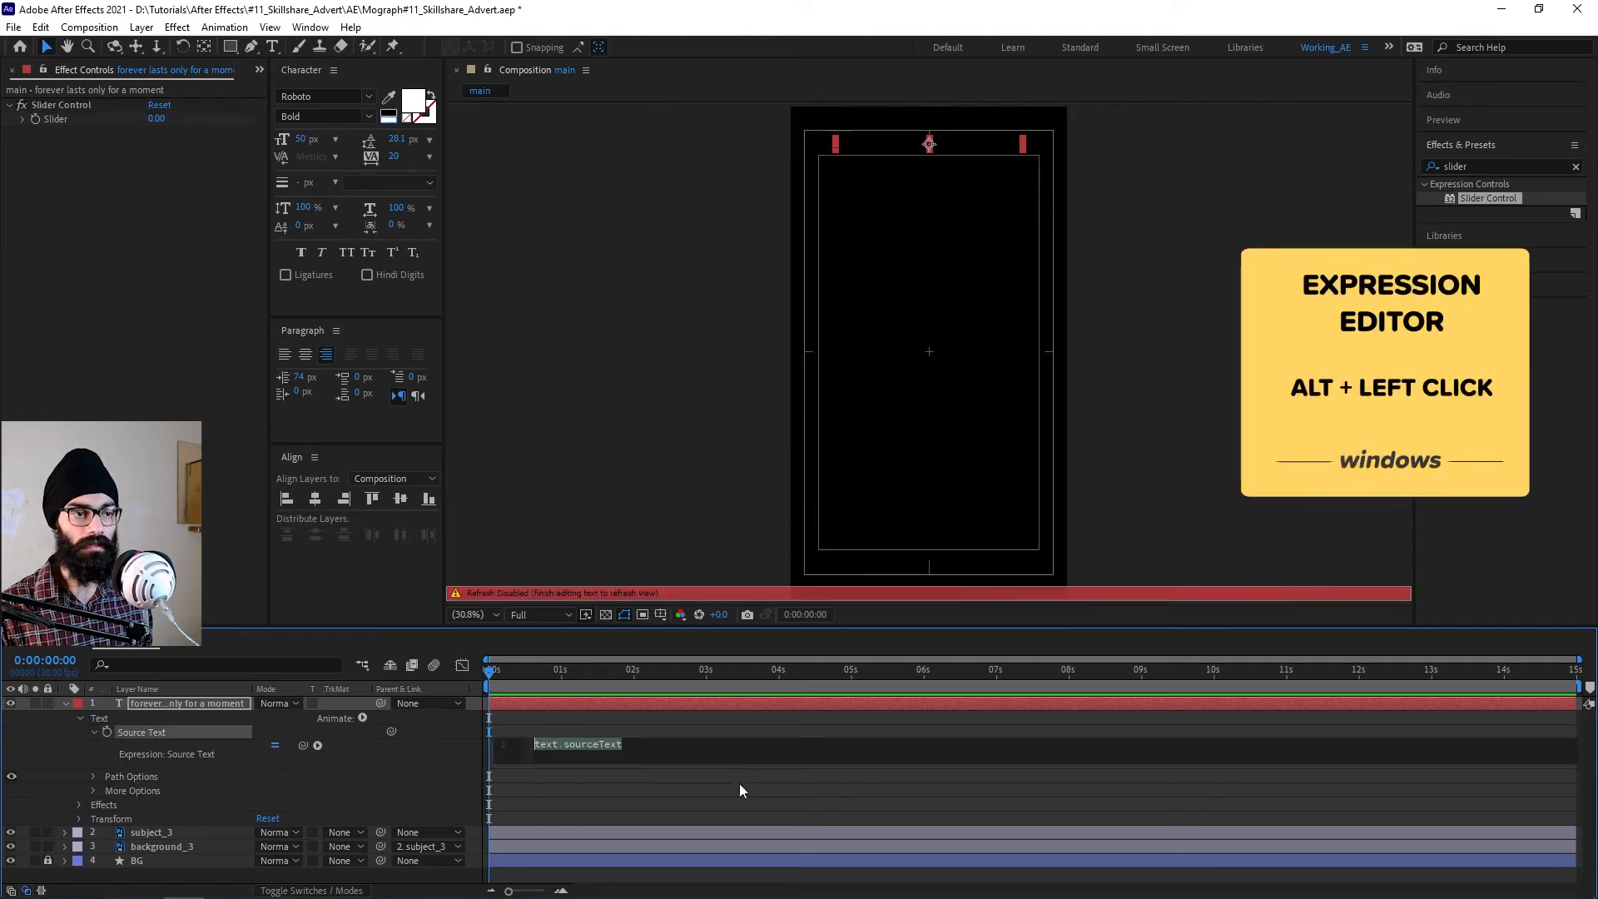
pyautogui.click(620, 745)
pyautogui.write('.repeat')
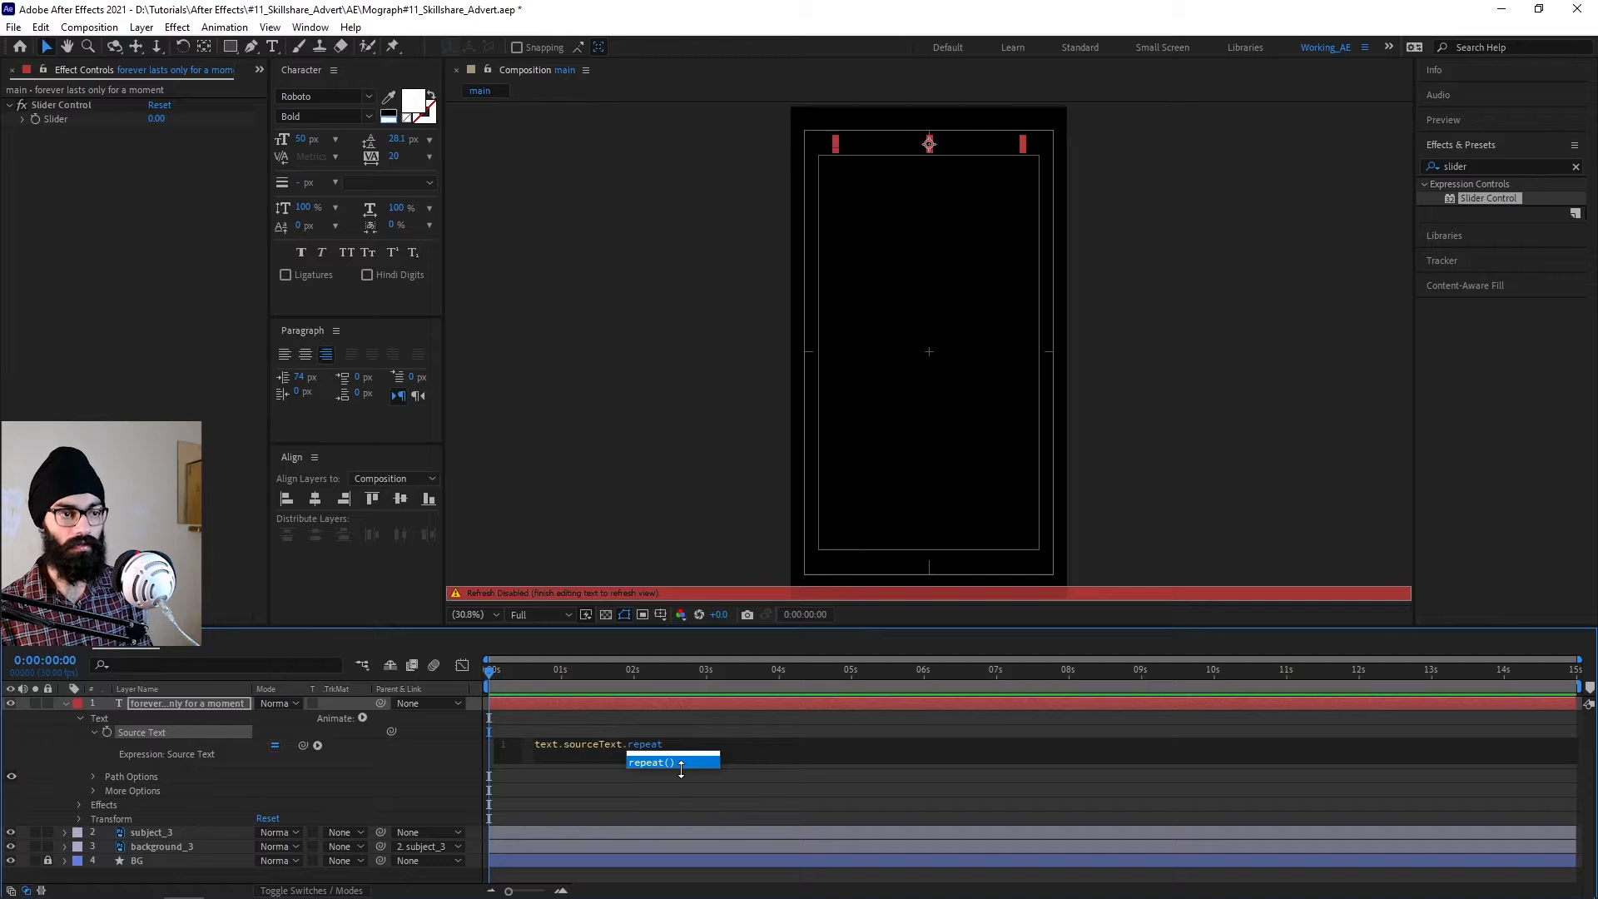
pyautogui.press('Return')
pyautogui.moveTo(302, 745); pyautogui.dragTo(56, 119)
pyautogui.write(';')
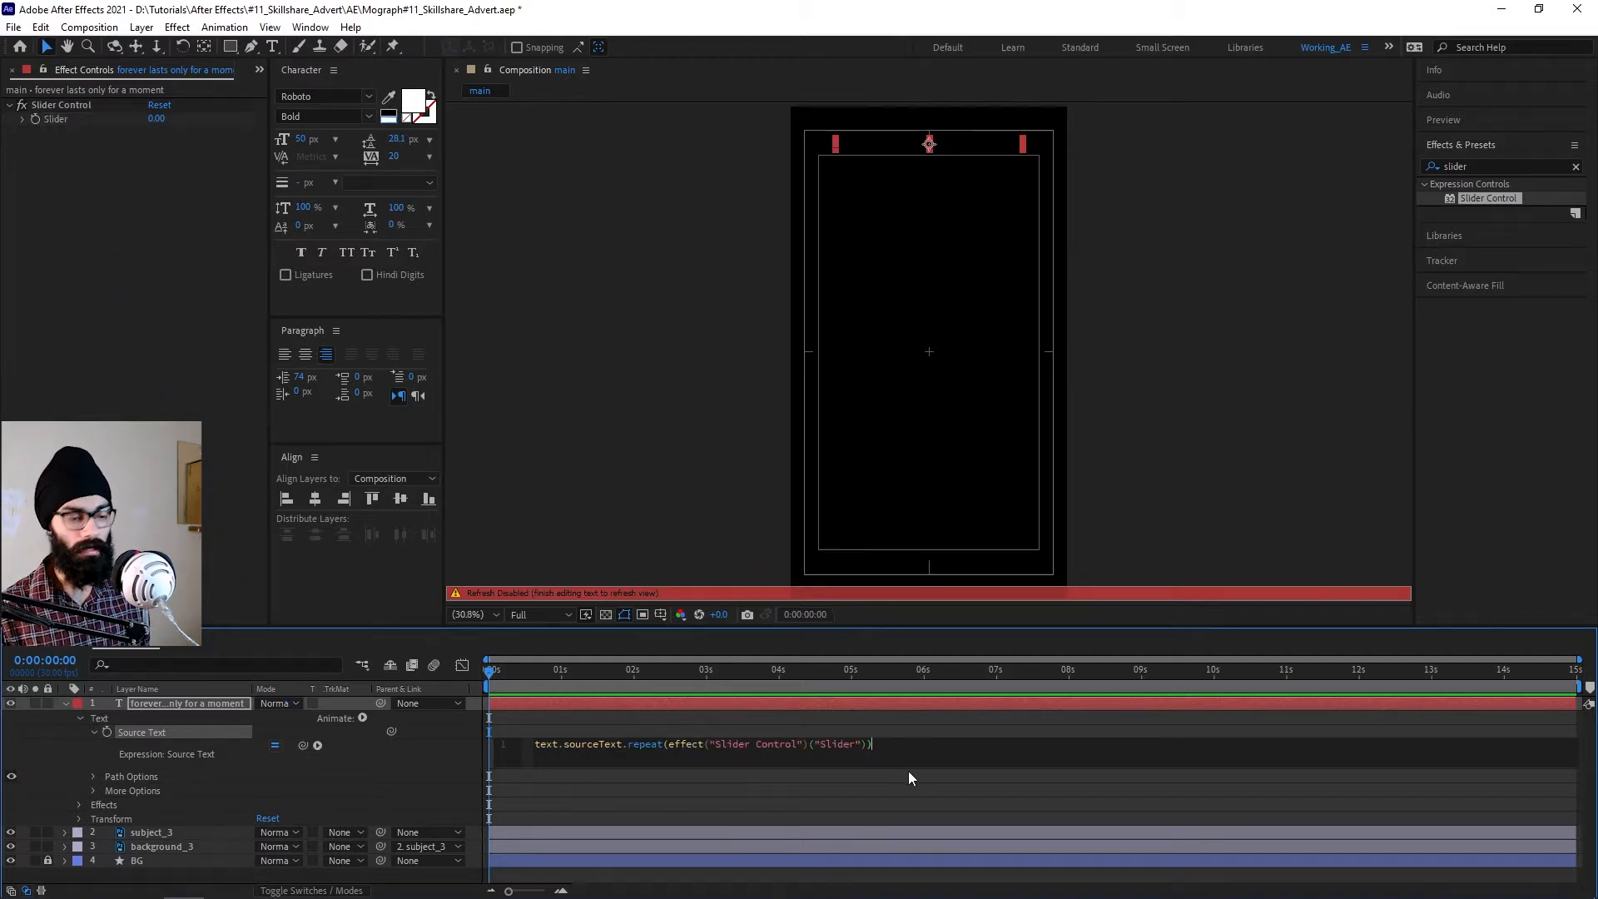
pyautogui.click(909, 775)
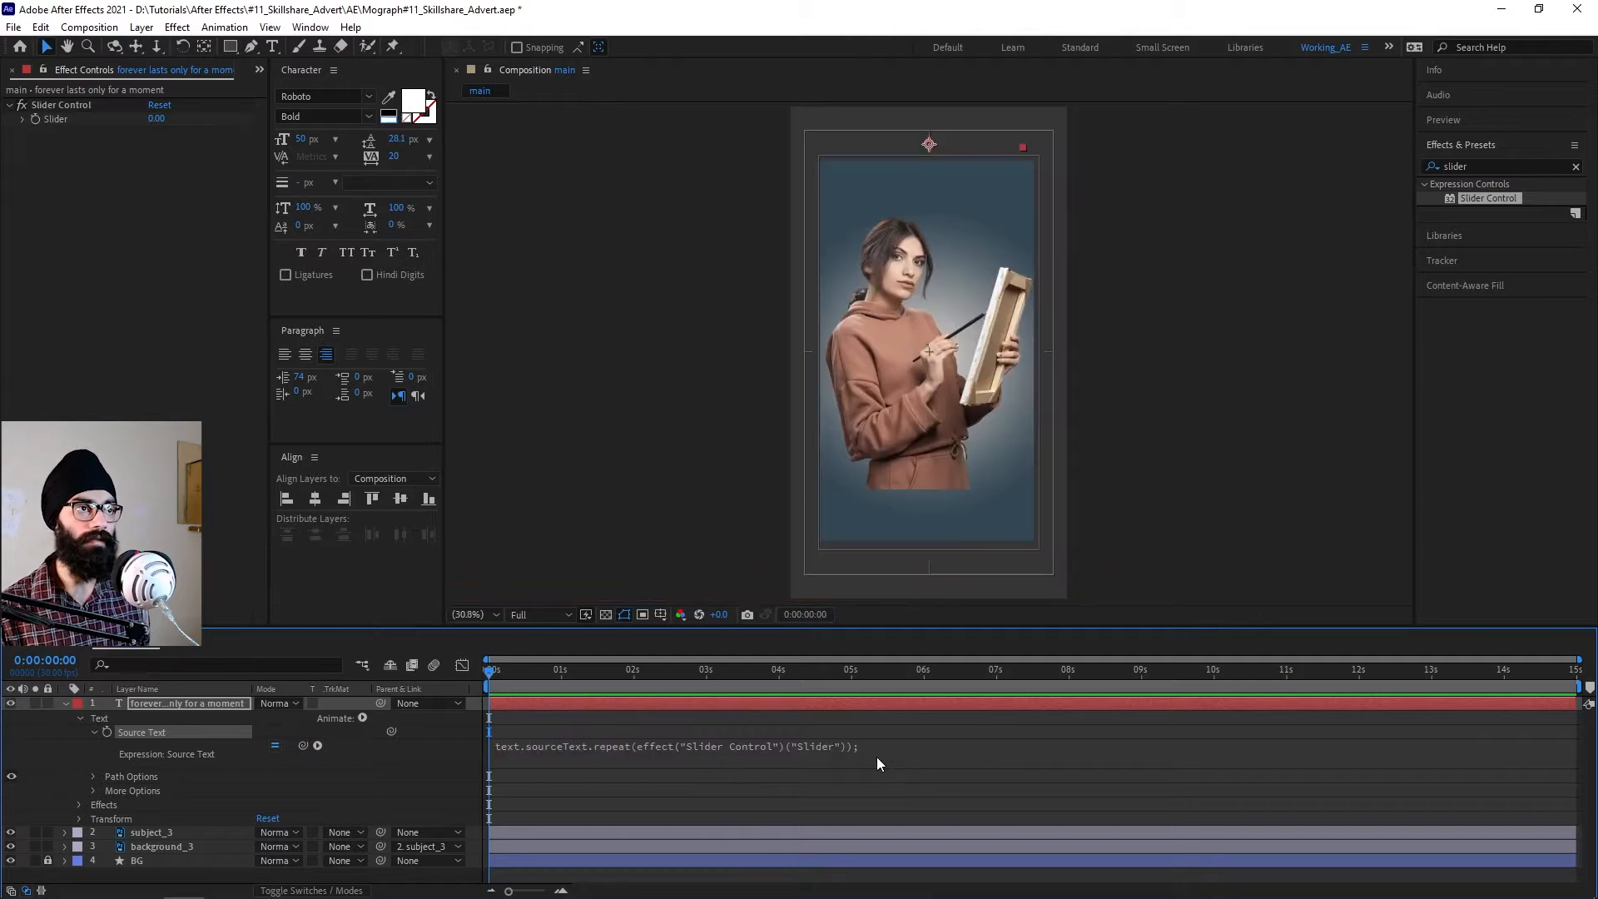
# Set the text layer's Slider Control value to 3 so the phrase repeats three times.
pyautogui.click(162, 117)
pyautogui.write('3')
pyautogui.press('Return')
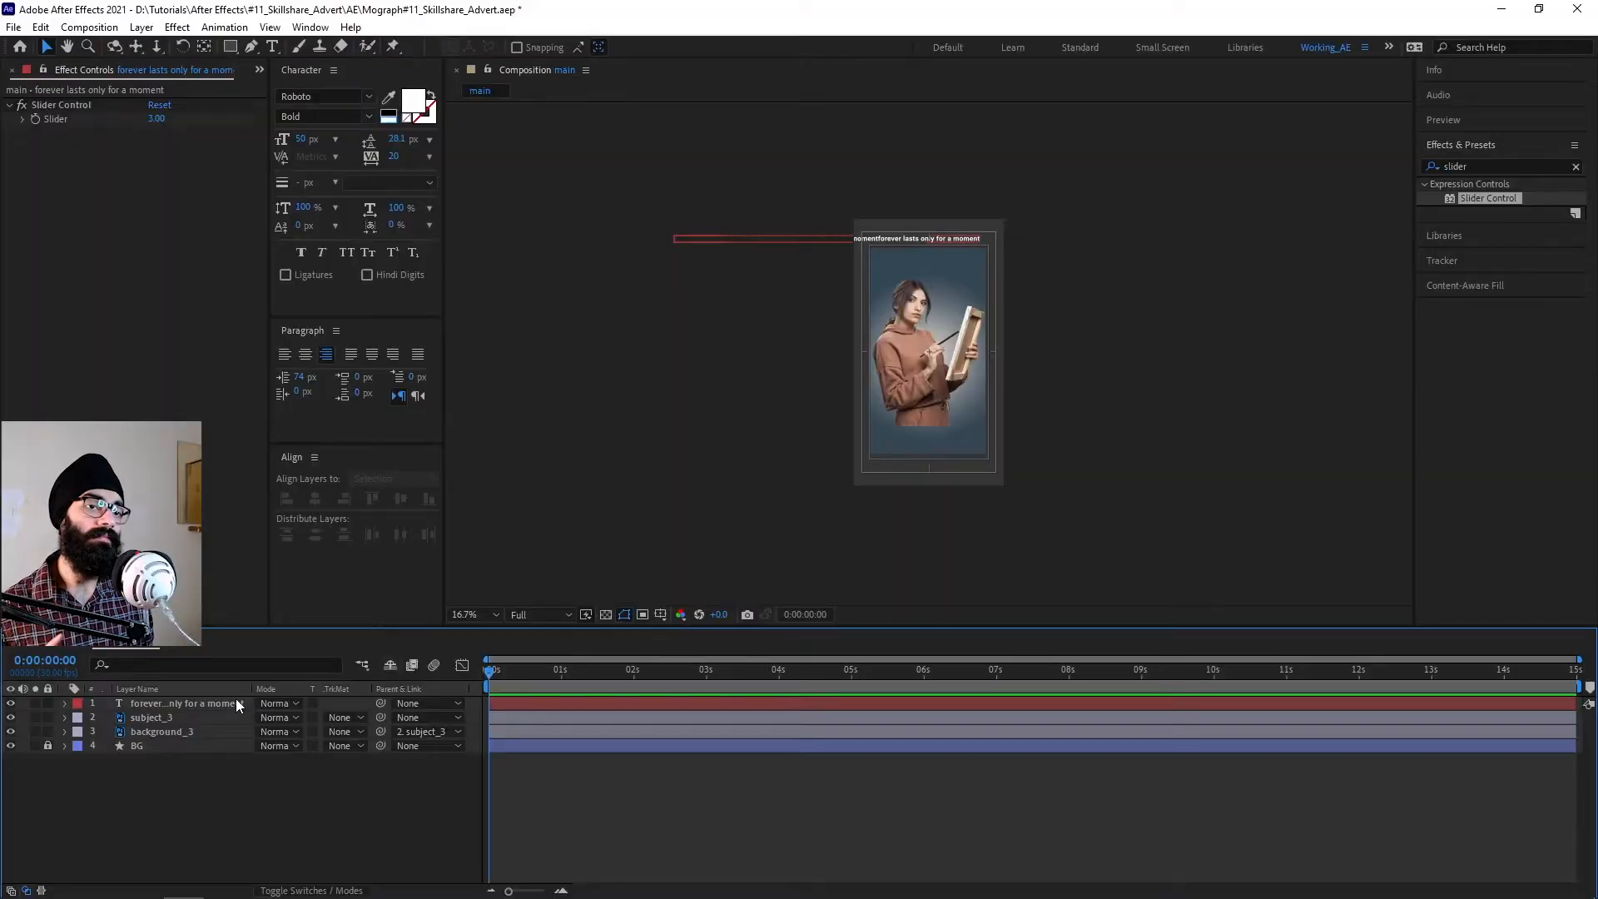
# Draw a straight vertical four-point mask path on the text layer, running from above to below the composition through the model.
pyautogui.click(236, 704)
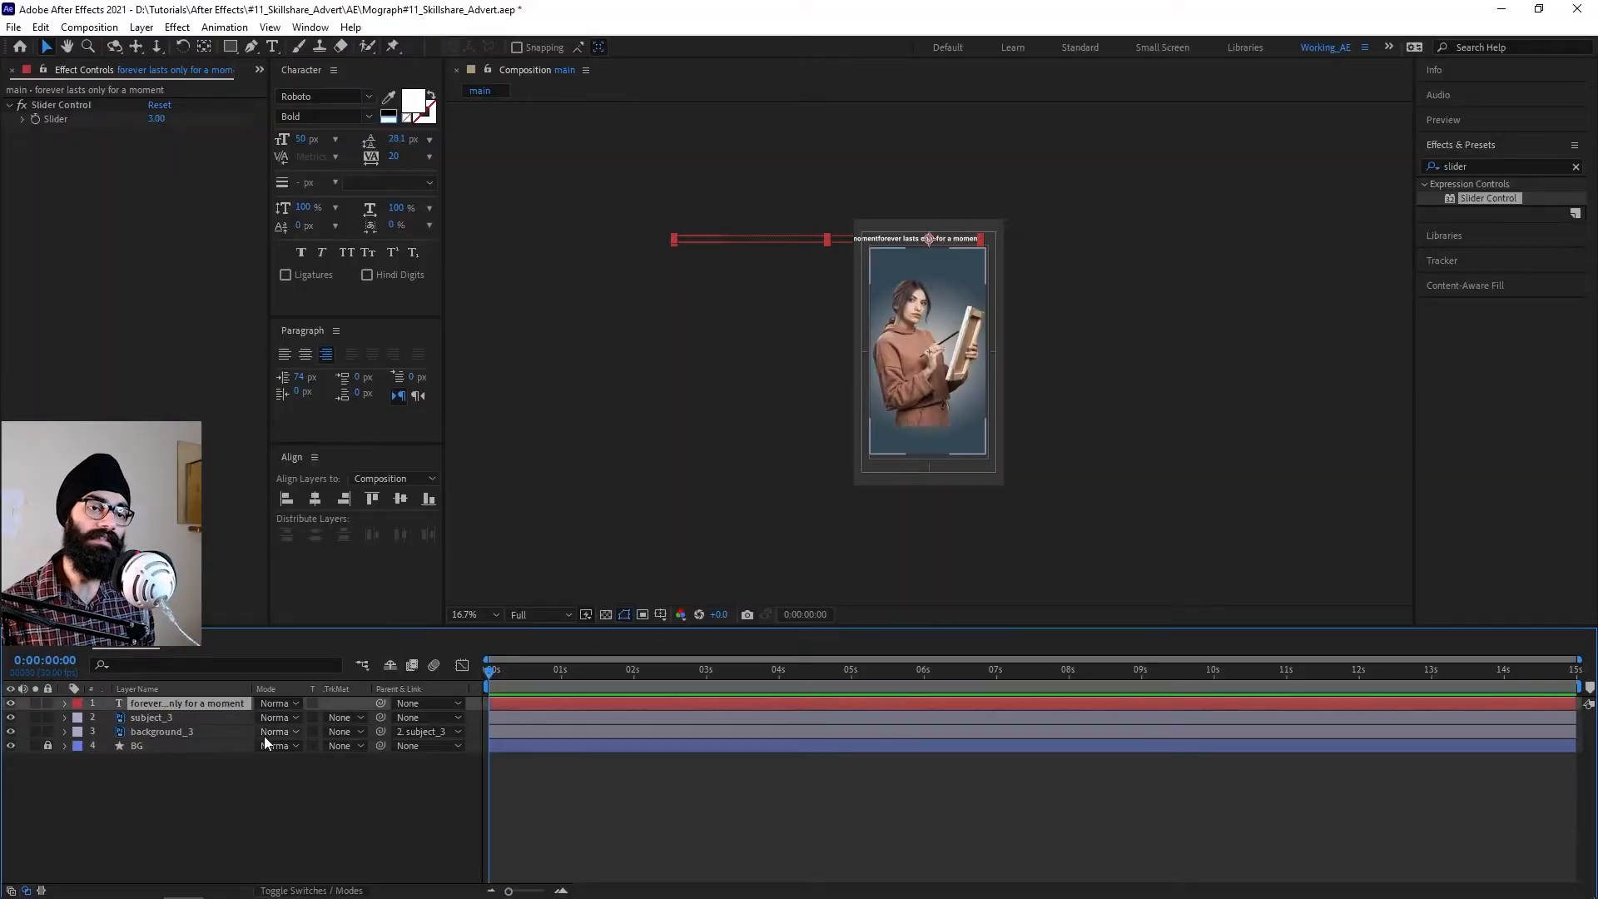
pyautogui.click(168, 803)
pyautogui.click(203, 703)
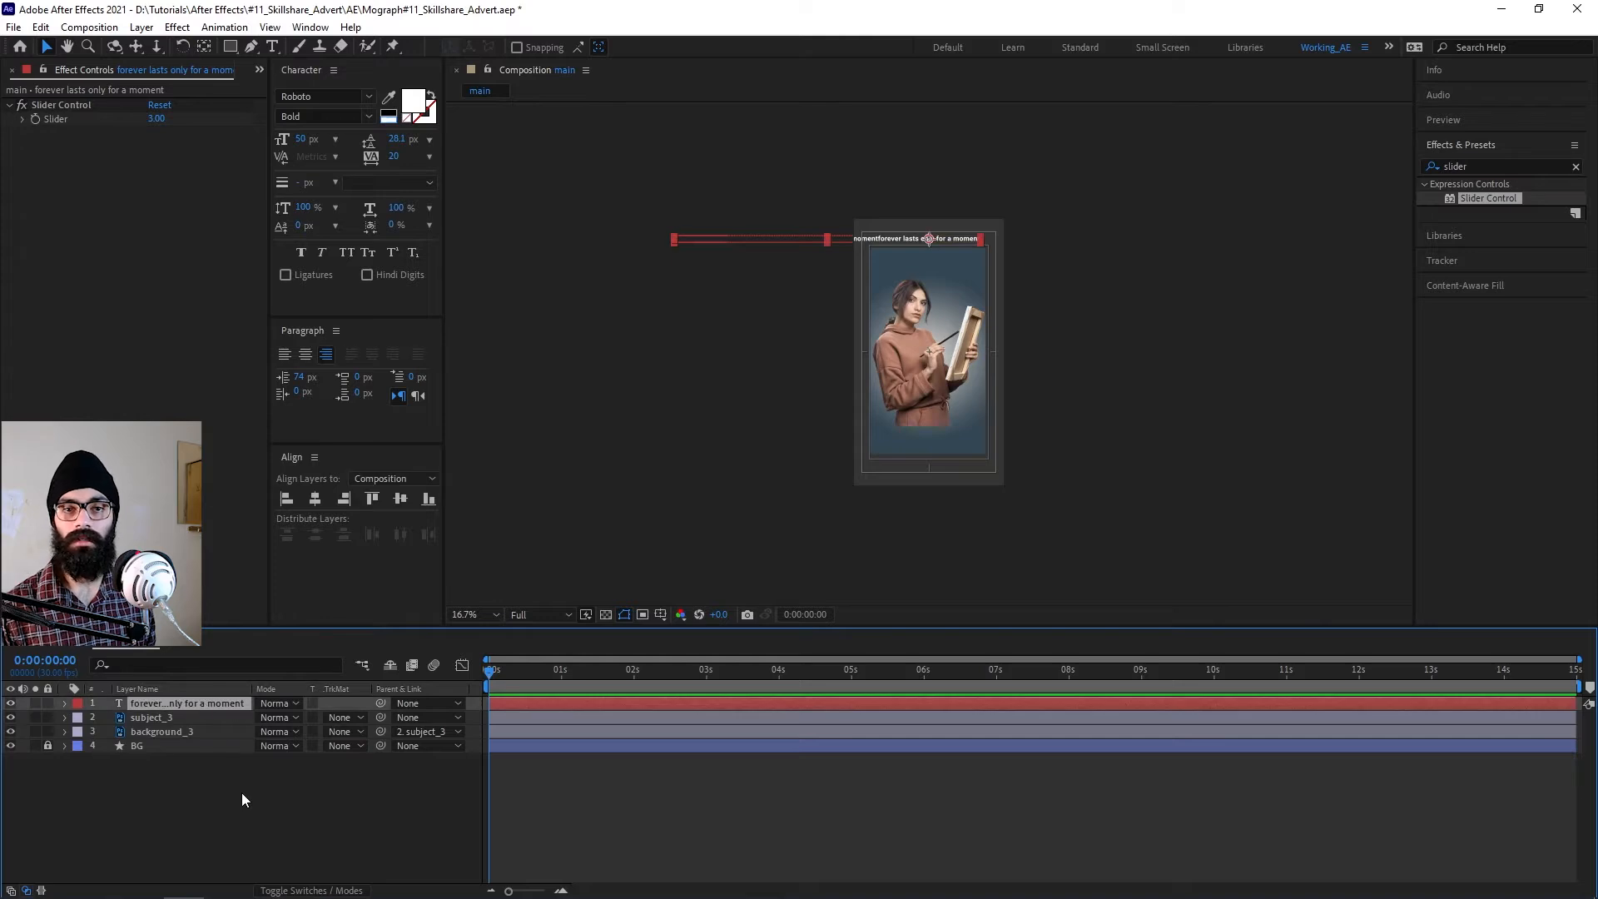
pyautogui.click(252, 47)
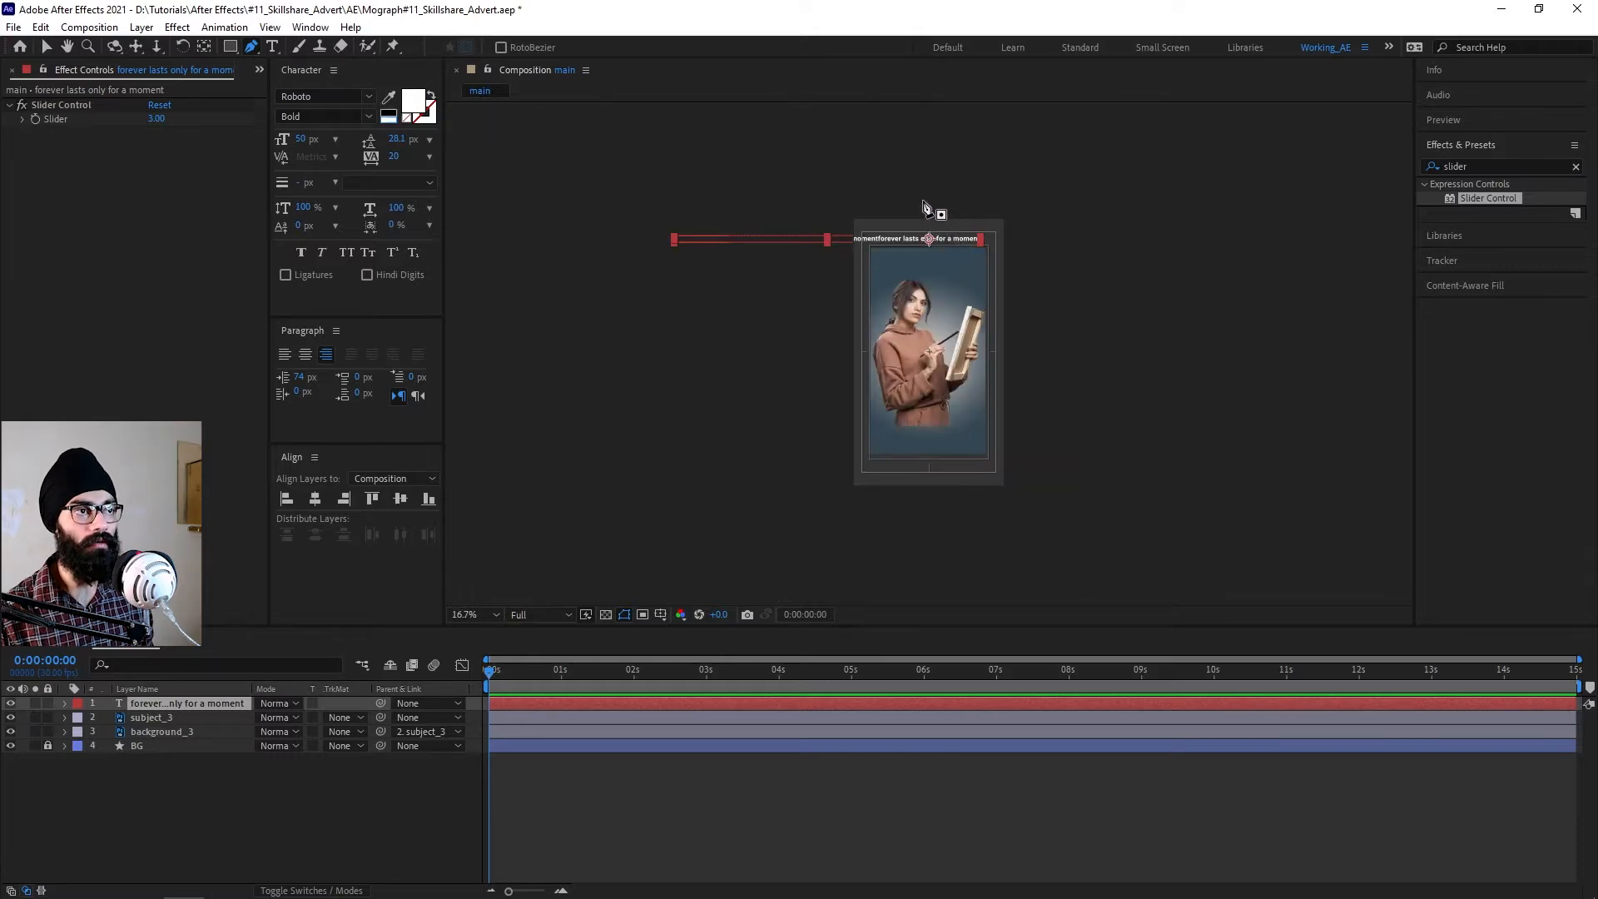
pyautogui.click(923, 200)
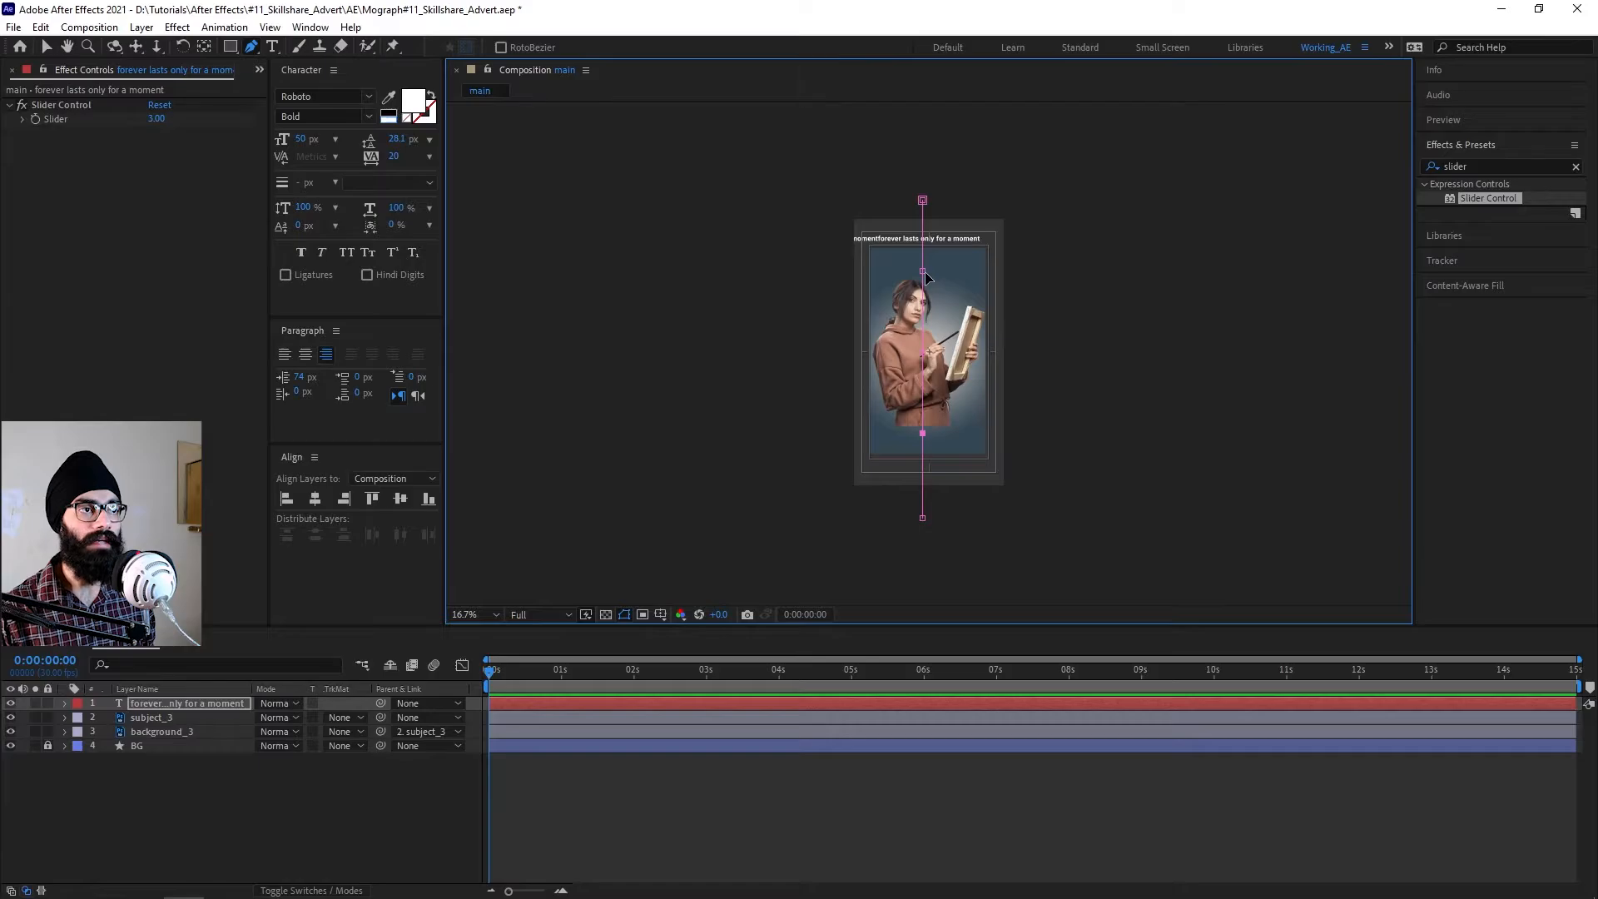
pyautogui.moveTo(923, 271); pyautogui.dragTo(937, 273)
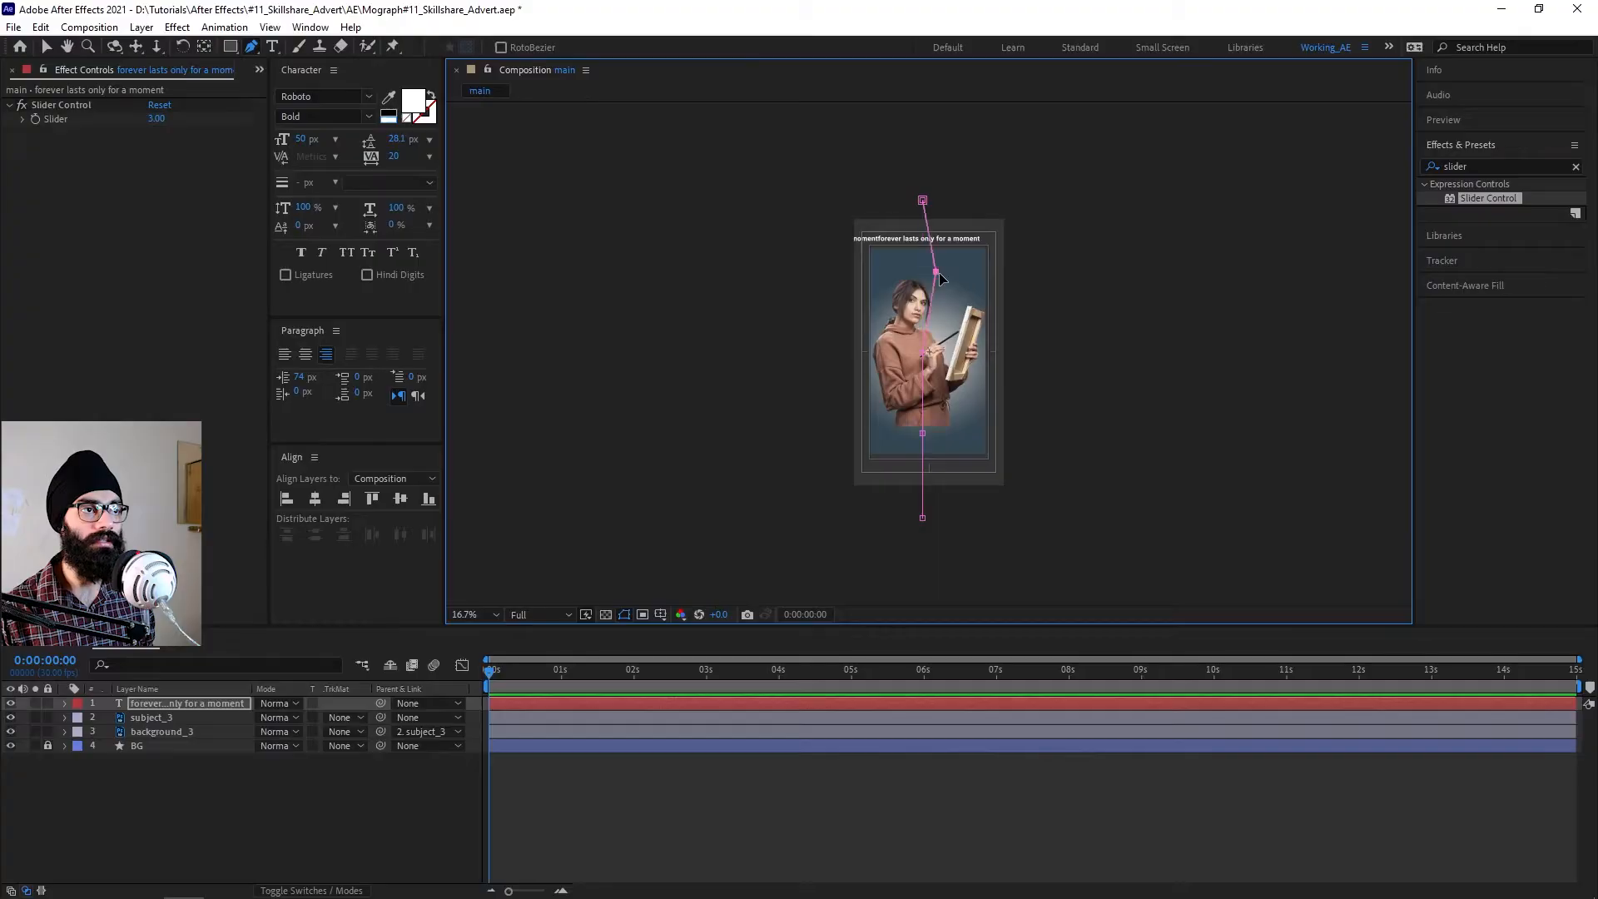
pyautogui.moveTo(940, 278); pyautogui.dragTo(876, 281)
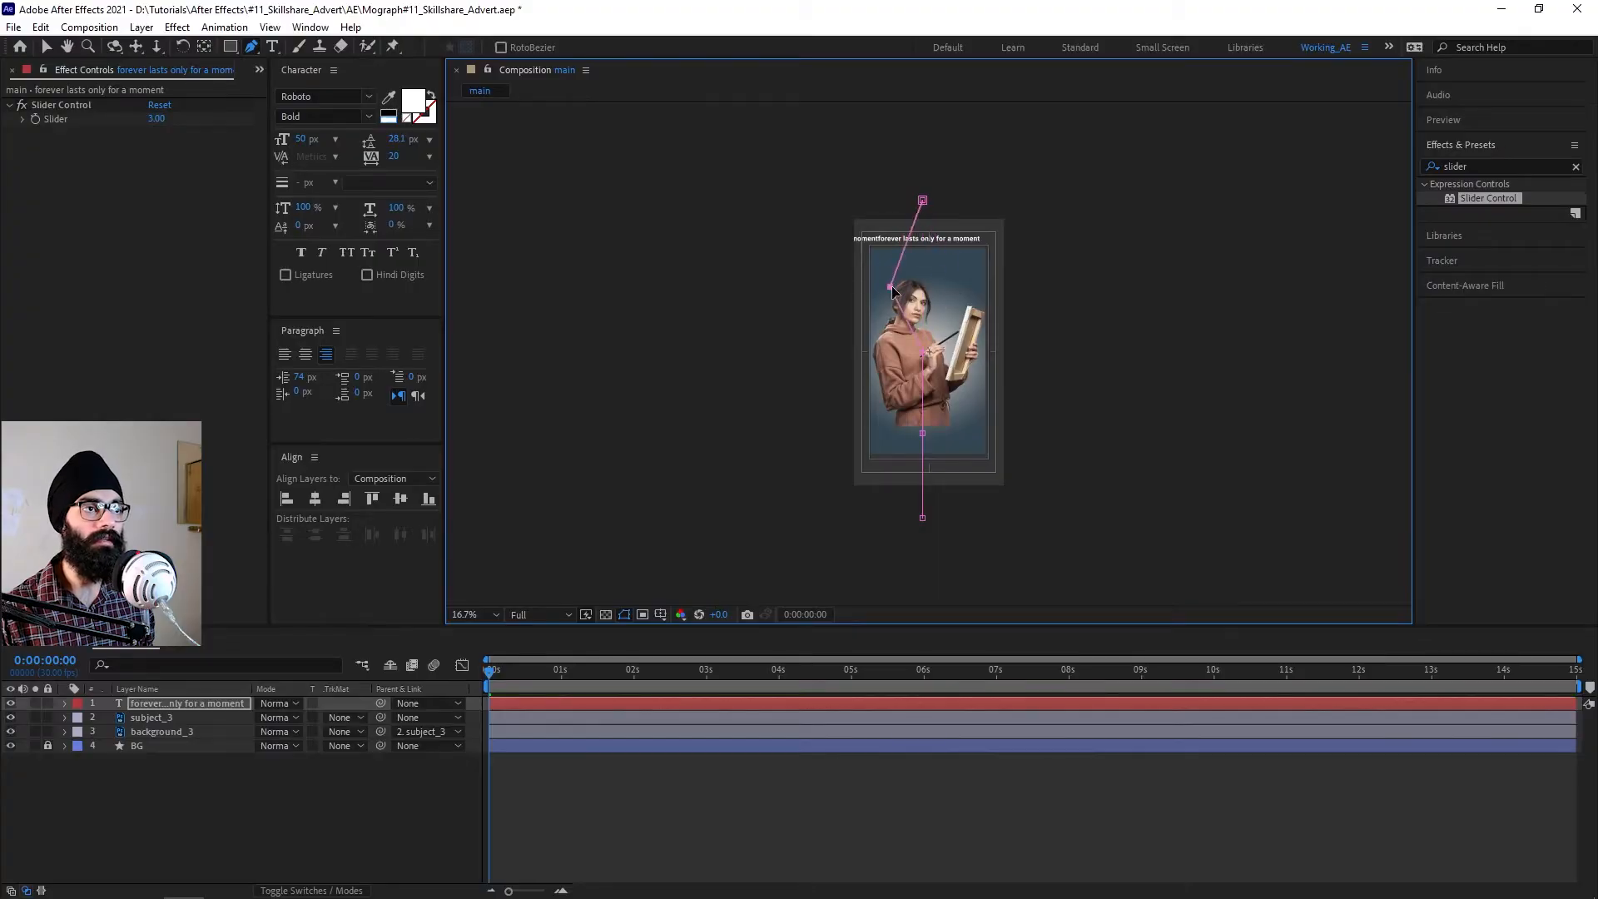
pyautogui.hotkey('ctrl', 'z')
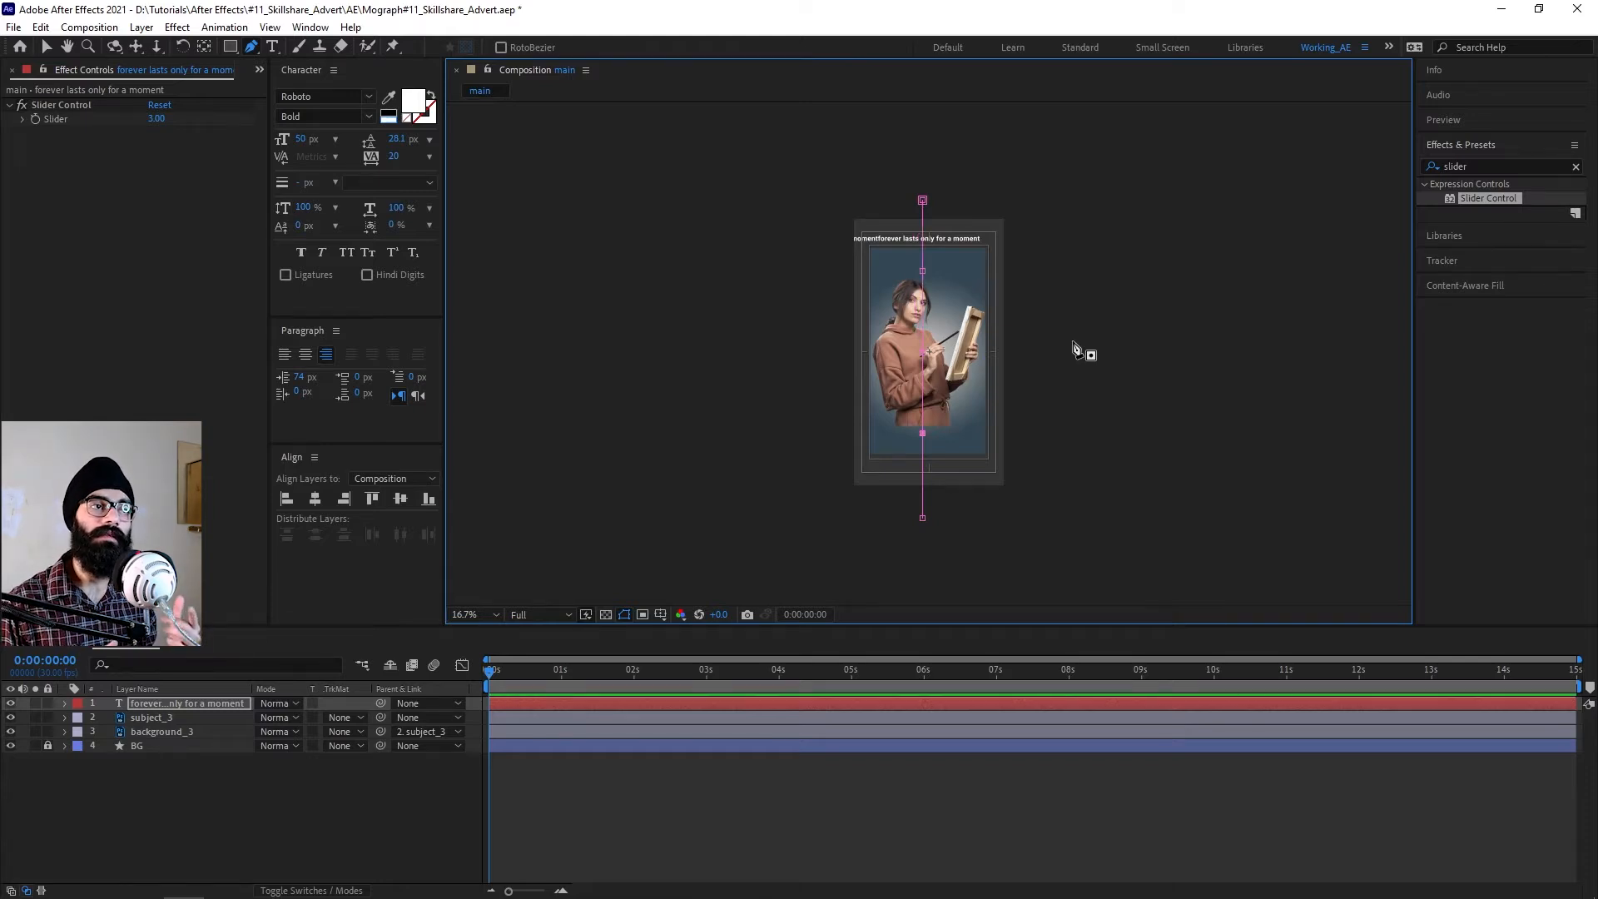
# Smooth the mask's two middle points and pull them to opposite sides to form an S-curve across the model.
pyautogui.click(922, 271)
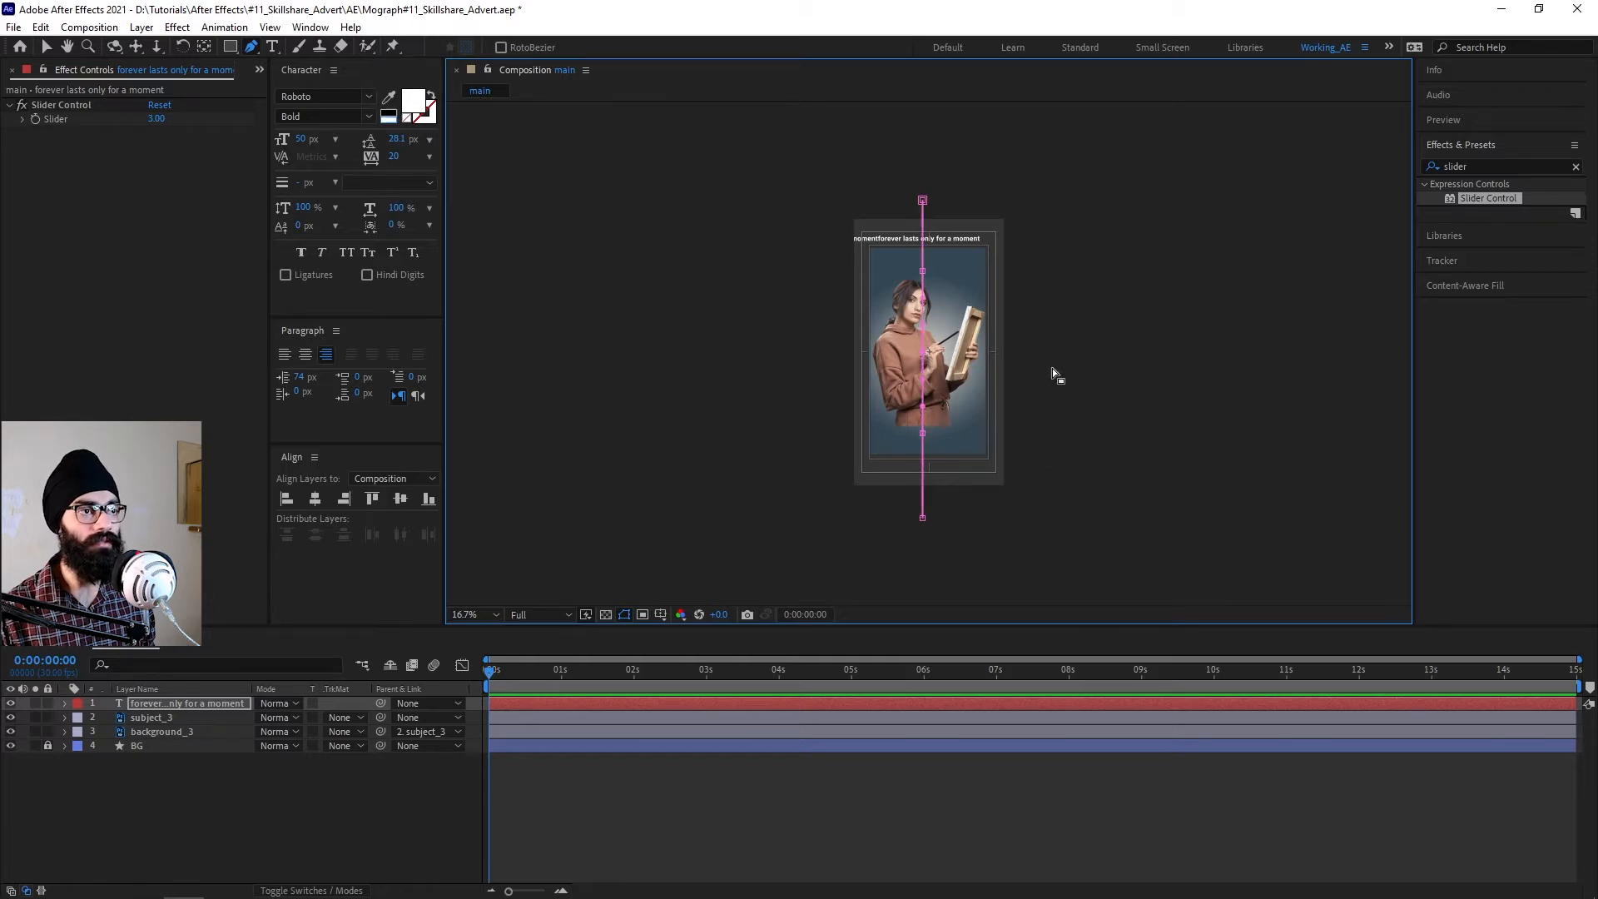
pyautogui.moveTo(922, 271); pyautogui.dragTo(982, 276)
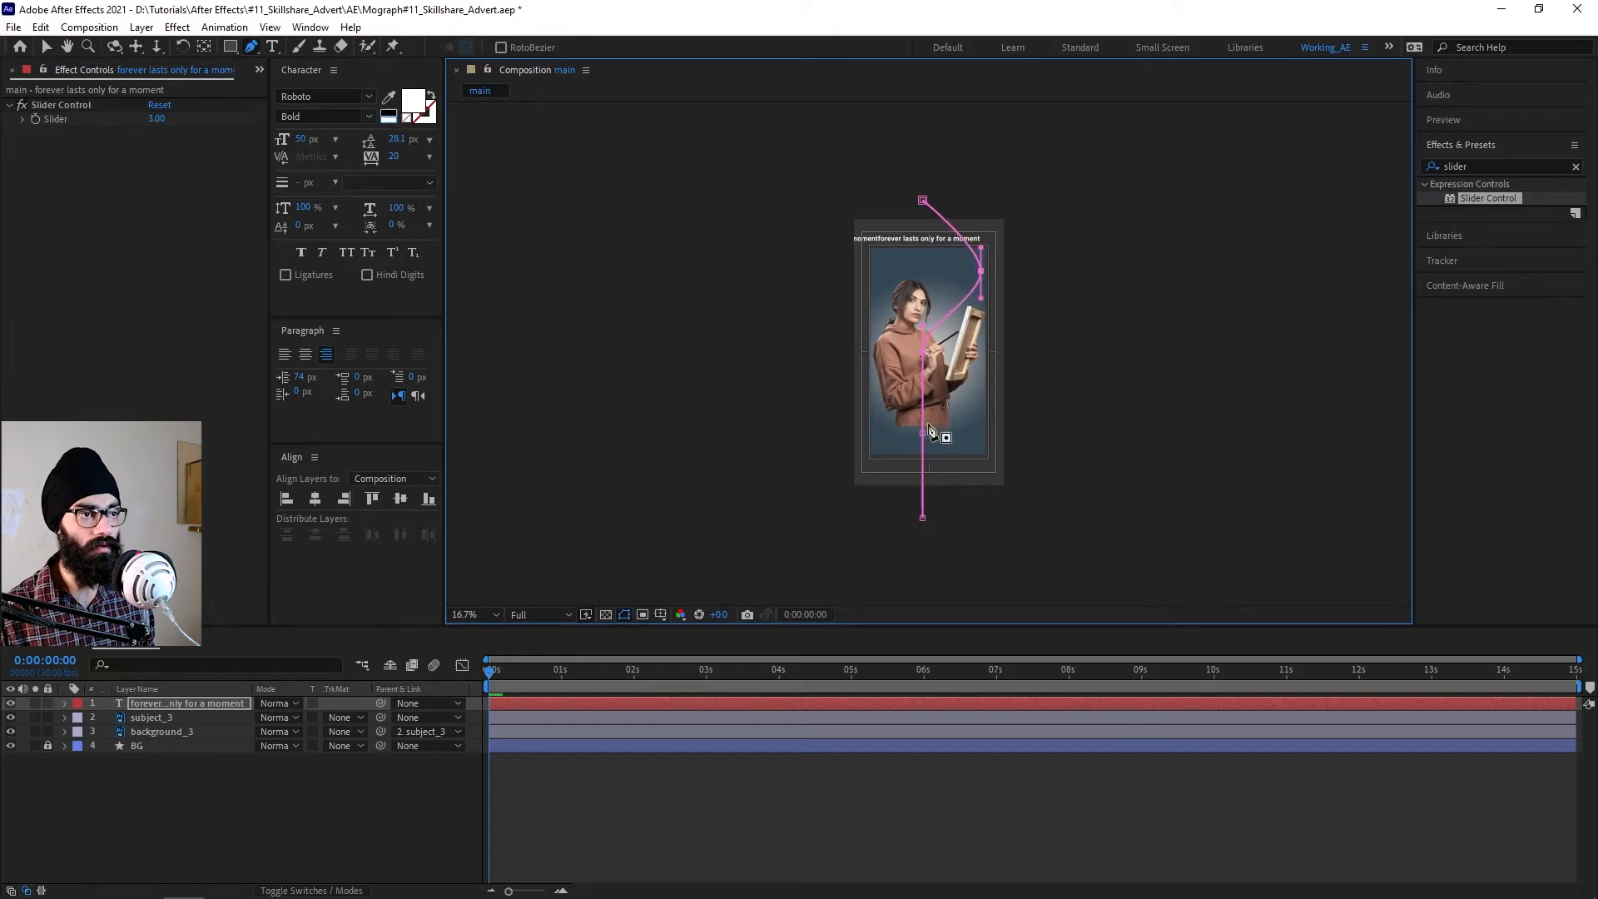
pyautogui.moveTo(923, 433); pyautogui.dragTo(878, 439)
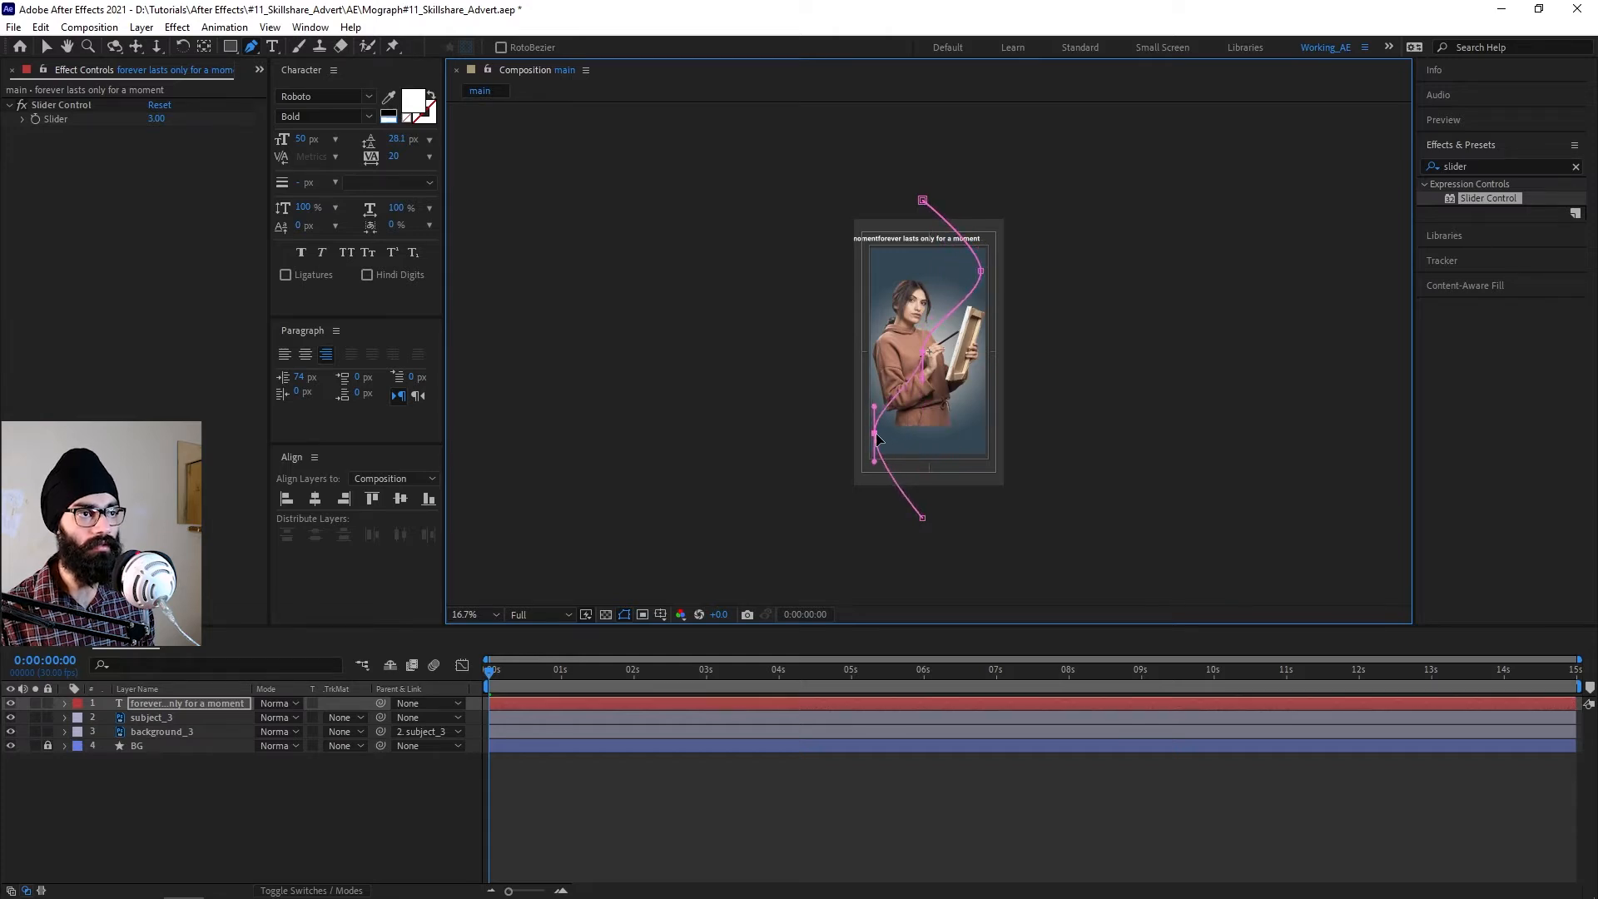
pyautogui.scroll(2, 930, 354)
pyautogui.moveTo(919, 358); pyautogui.dragTo(932, 313)
pyautogui.scroll(-2, 1032, 350)
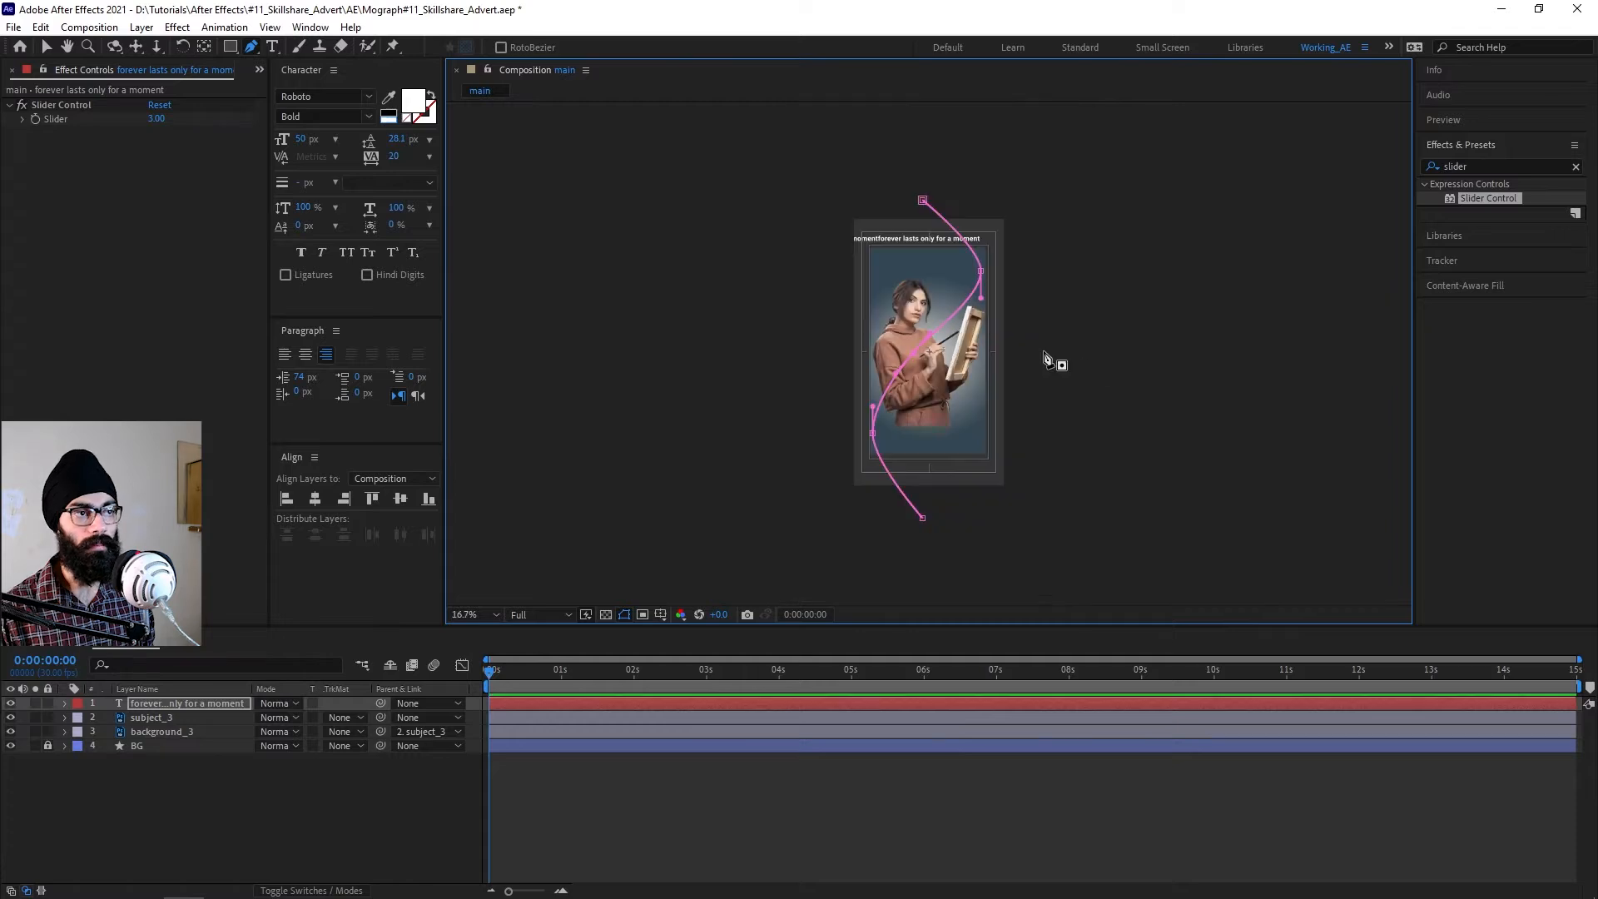
pyautogui.press('v')
pyautogui.click(1139, 398)
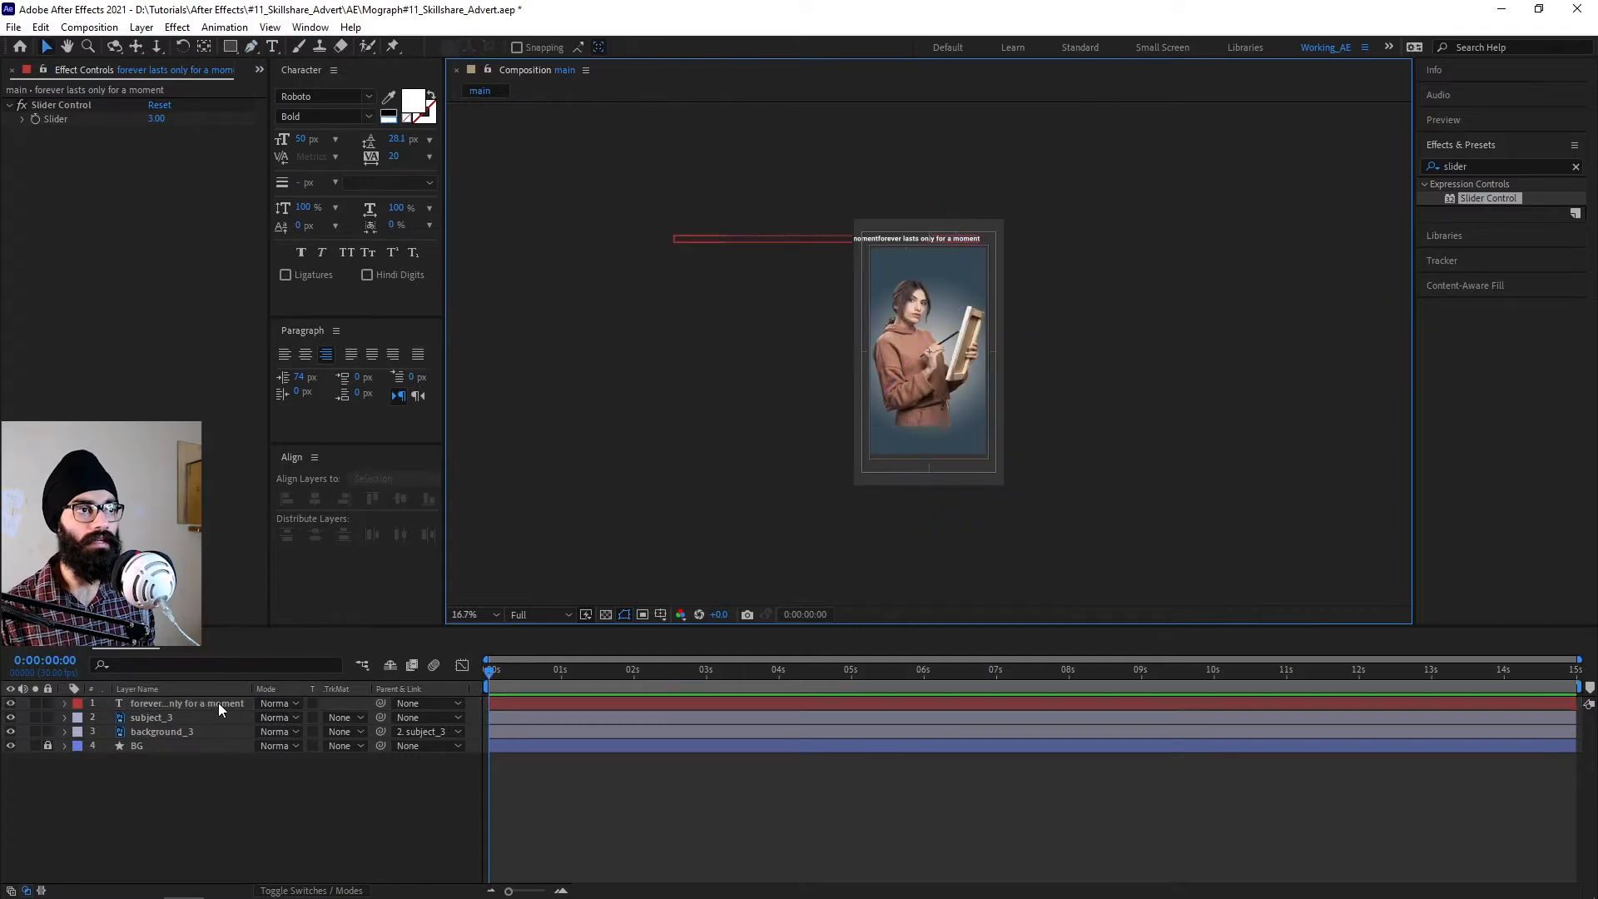
# Set the text layer's Path option to Mask 1 so the repeated text follows the curve.
pyautogui.click(218, 703)
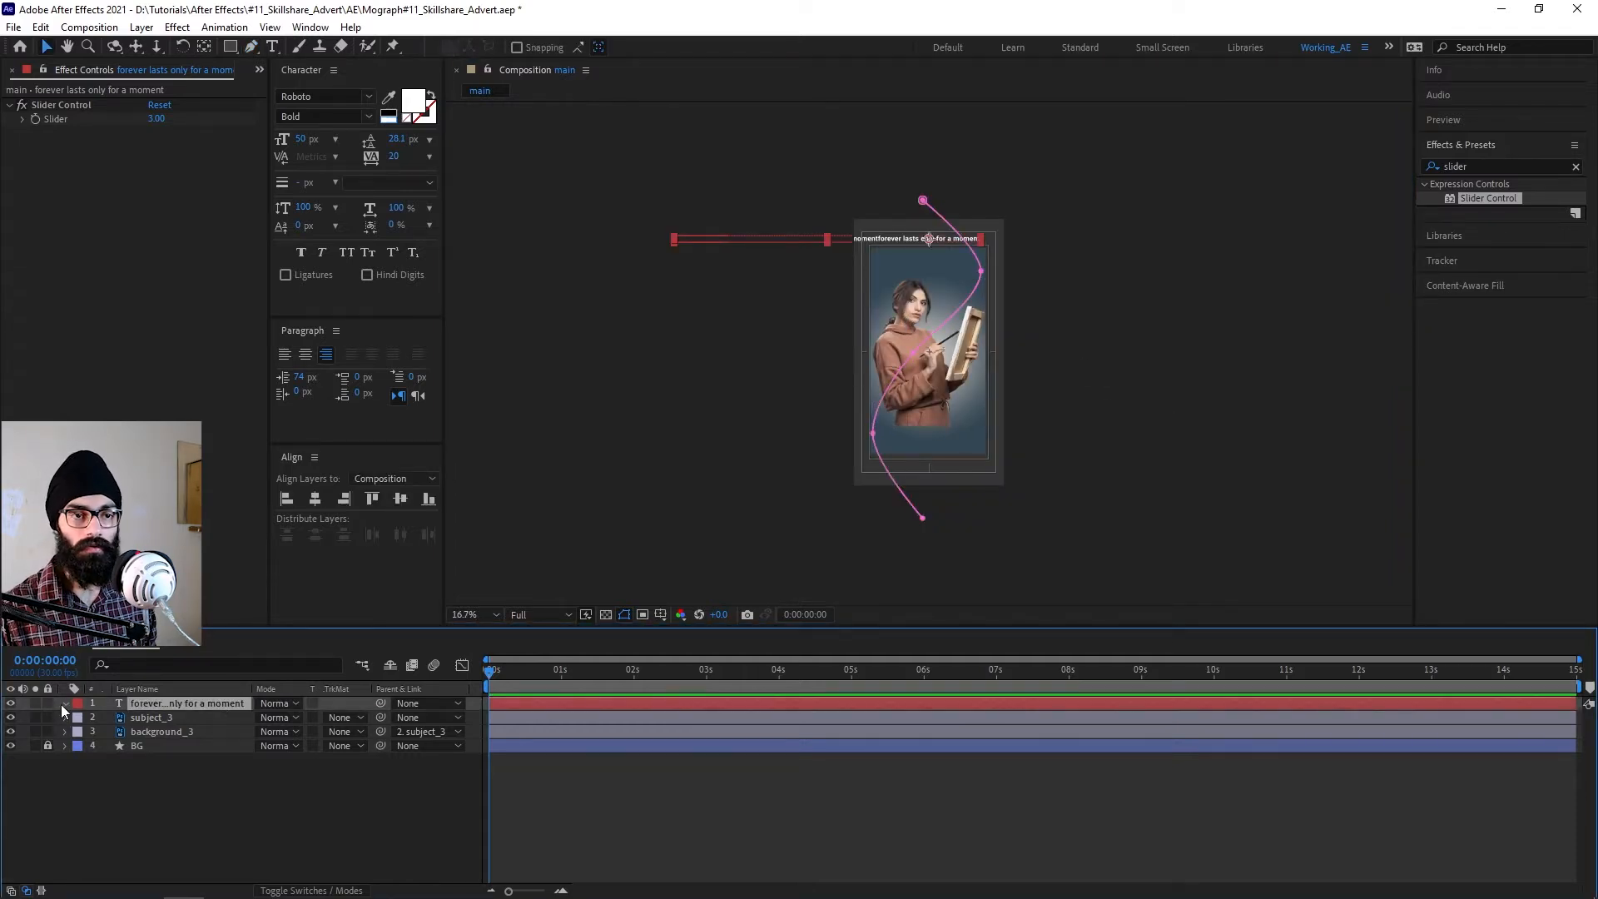
pyautogui.click(64, 704)
pyautogui.click(93, 746)
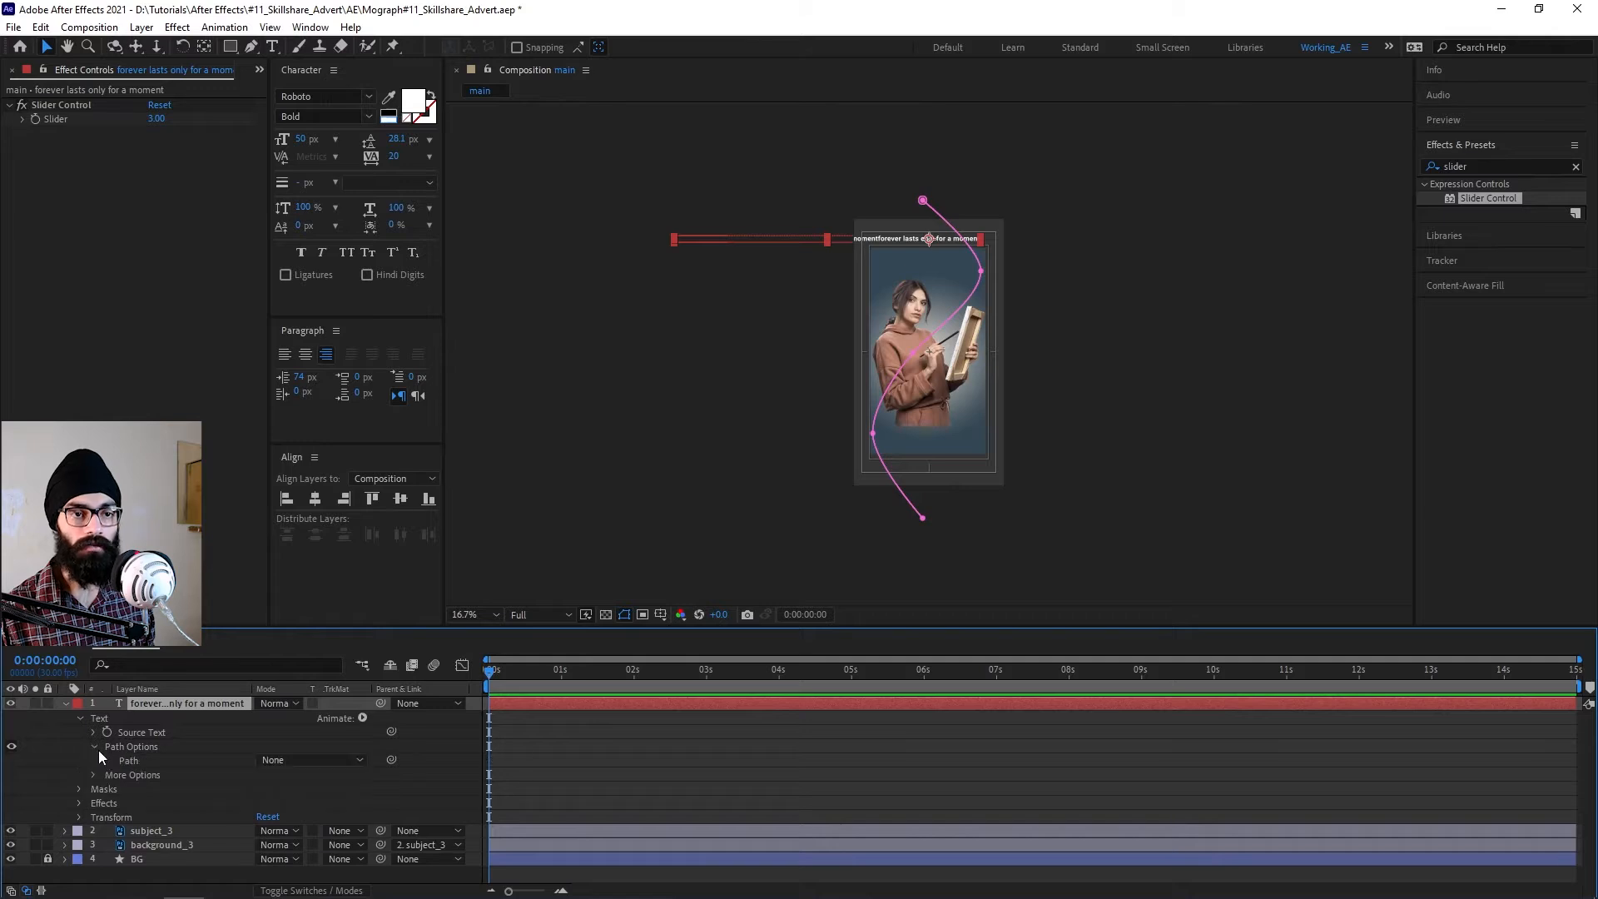
pyautogui.click(138, 761)
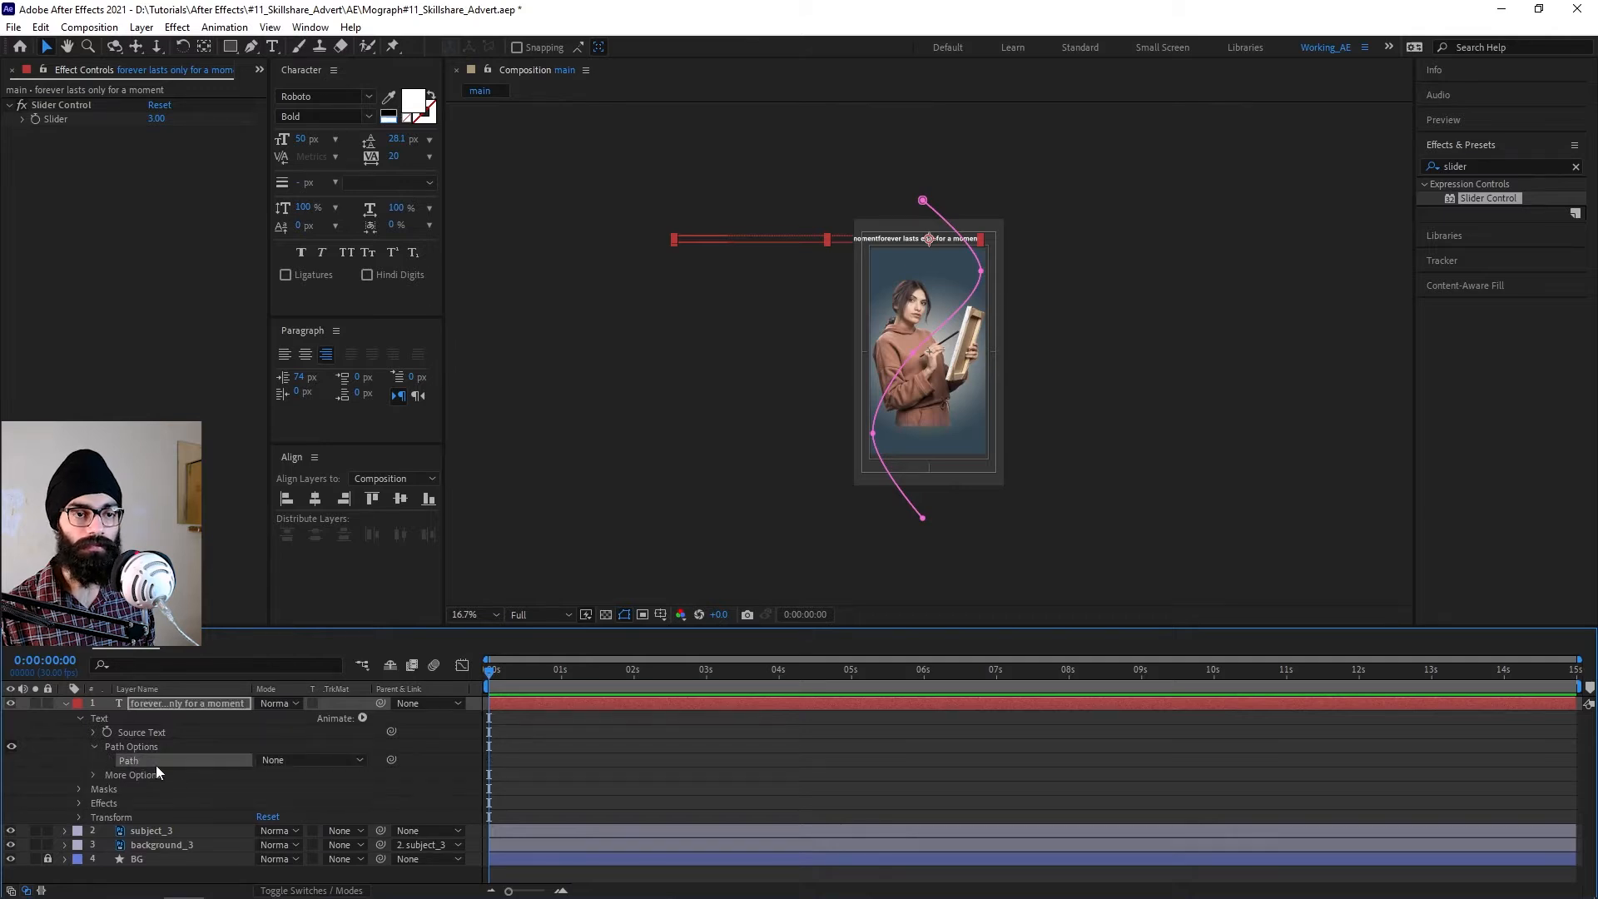
pyautogui.click(331, 761)
pyautogui.click(336, 798)
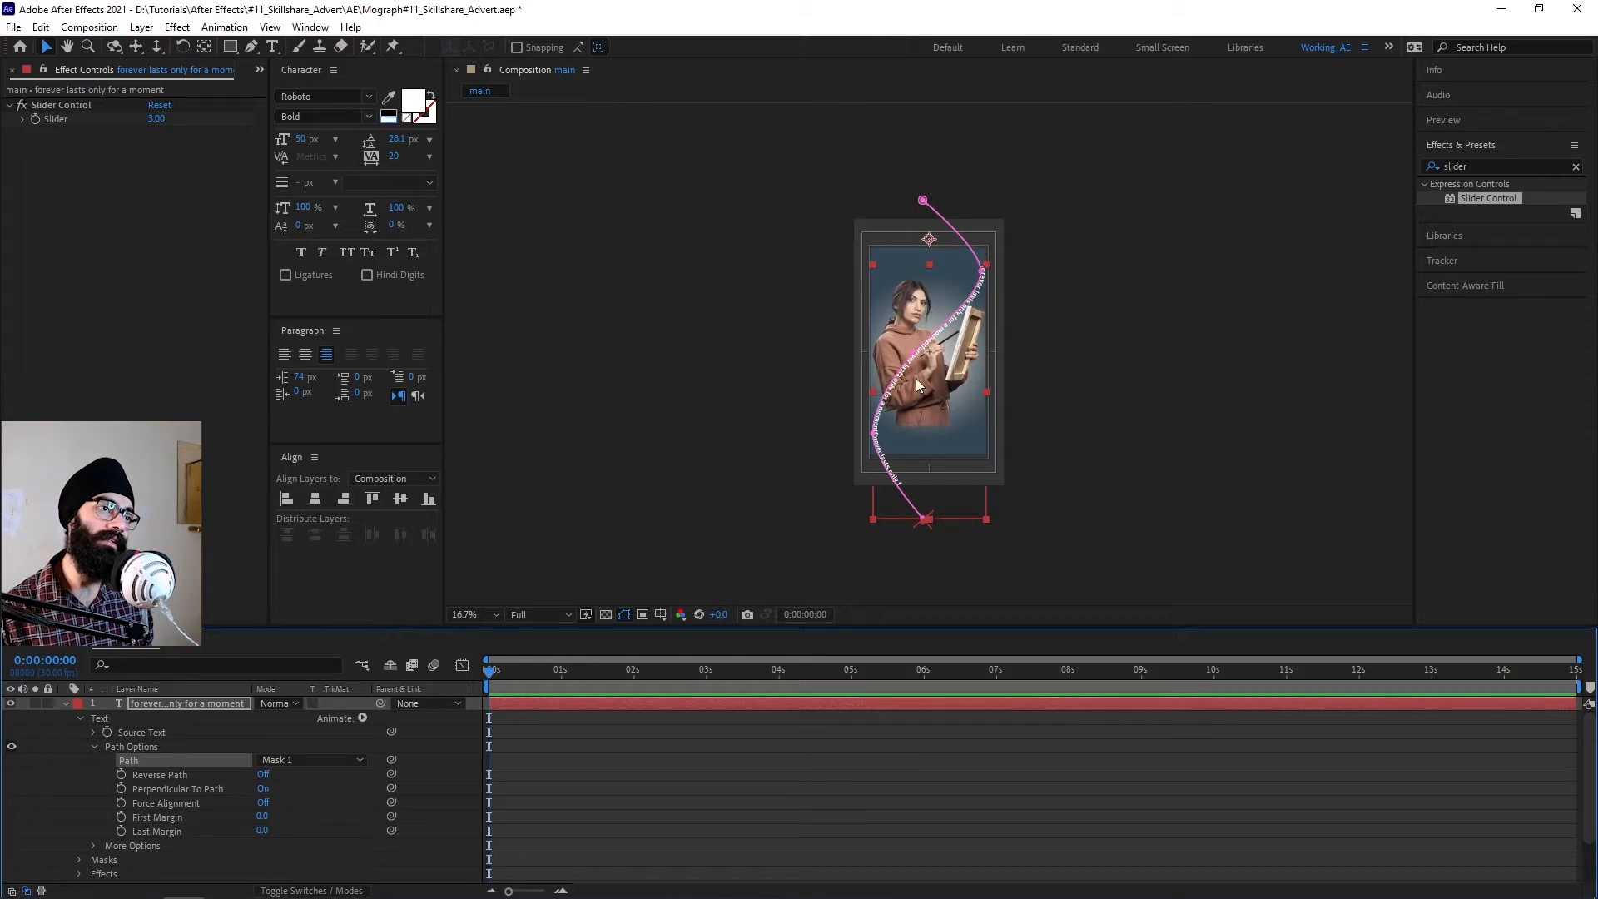
# Try Reverse Path on the text and switch it back off.
pyautogui.click(1105, 551)
pyautogui.press('.')
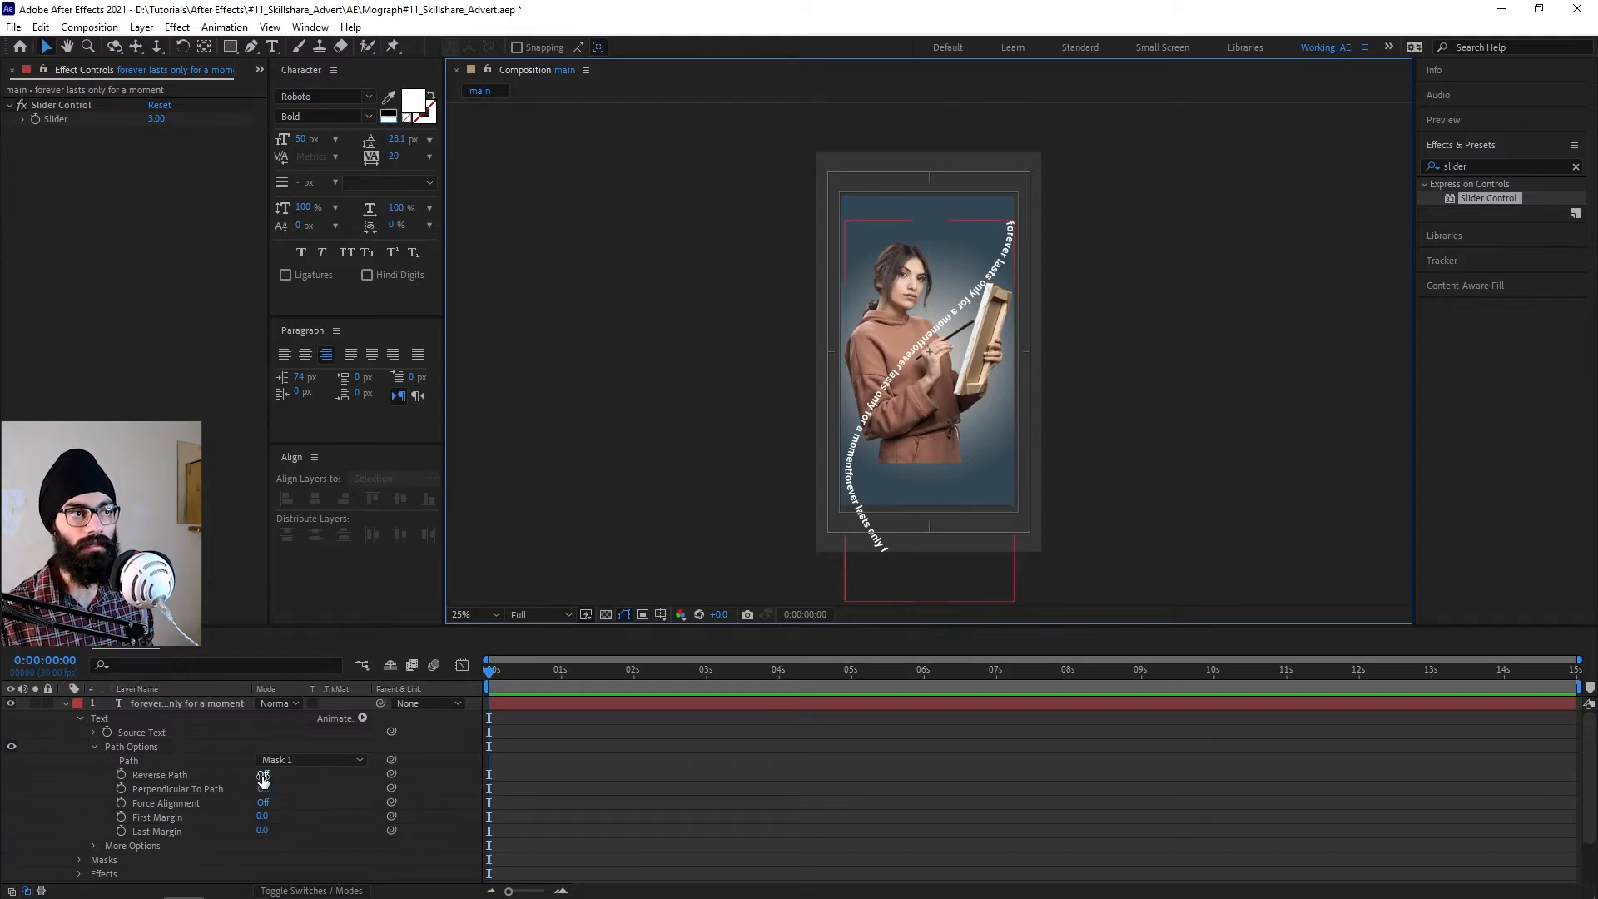
pyautogui.click(263, 776)
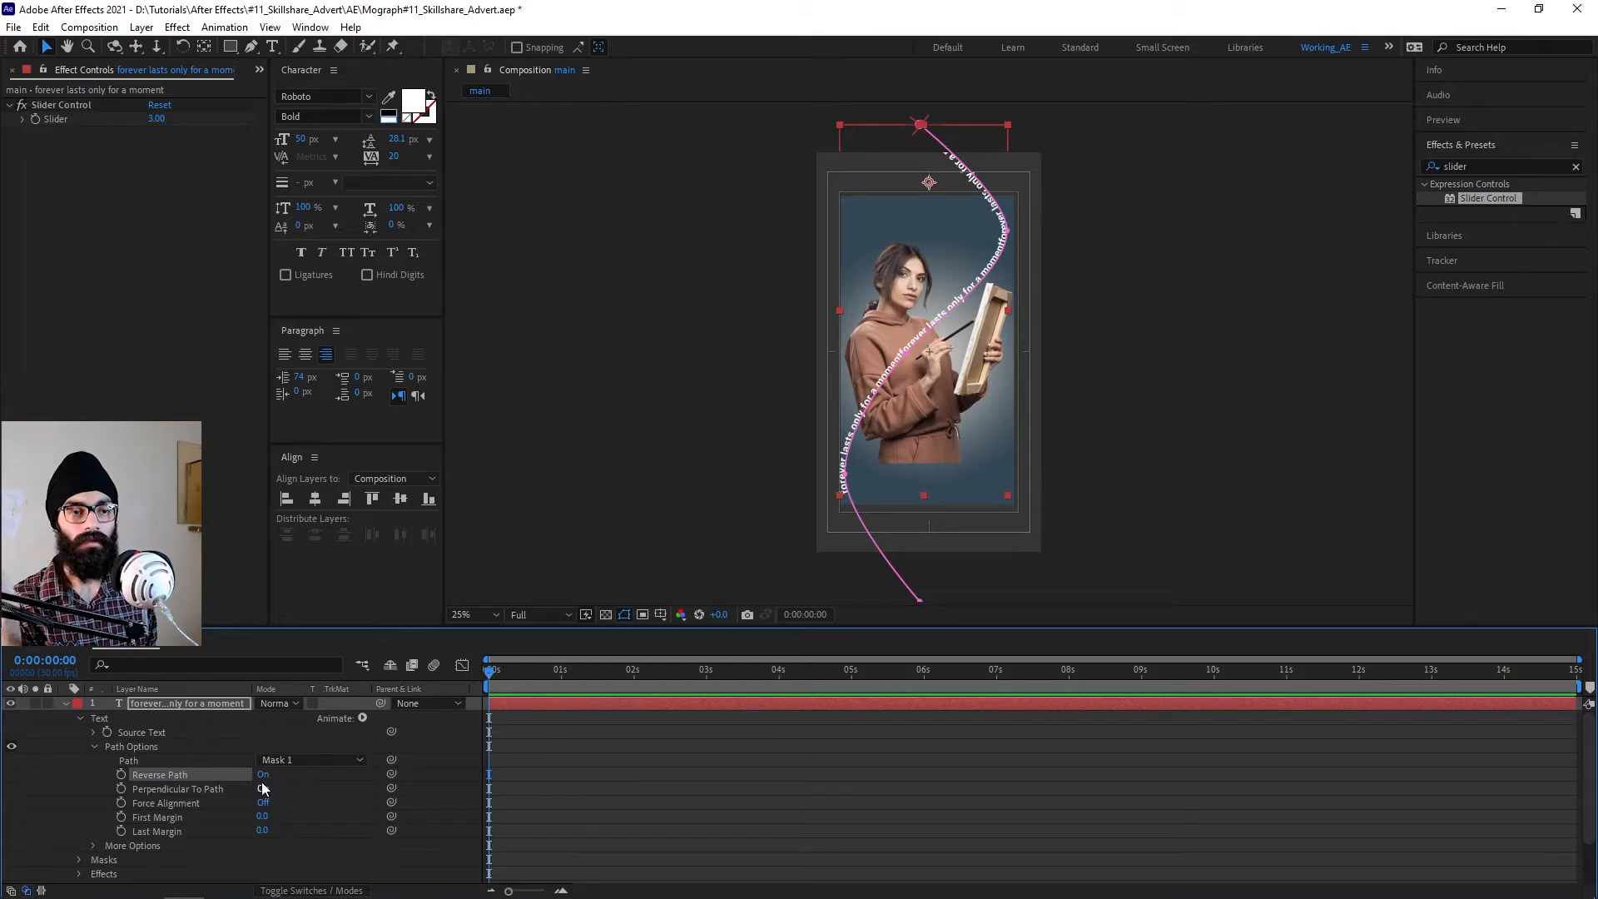
pyautogui.click(263, 776)
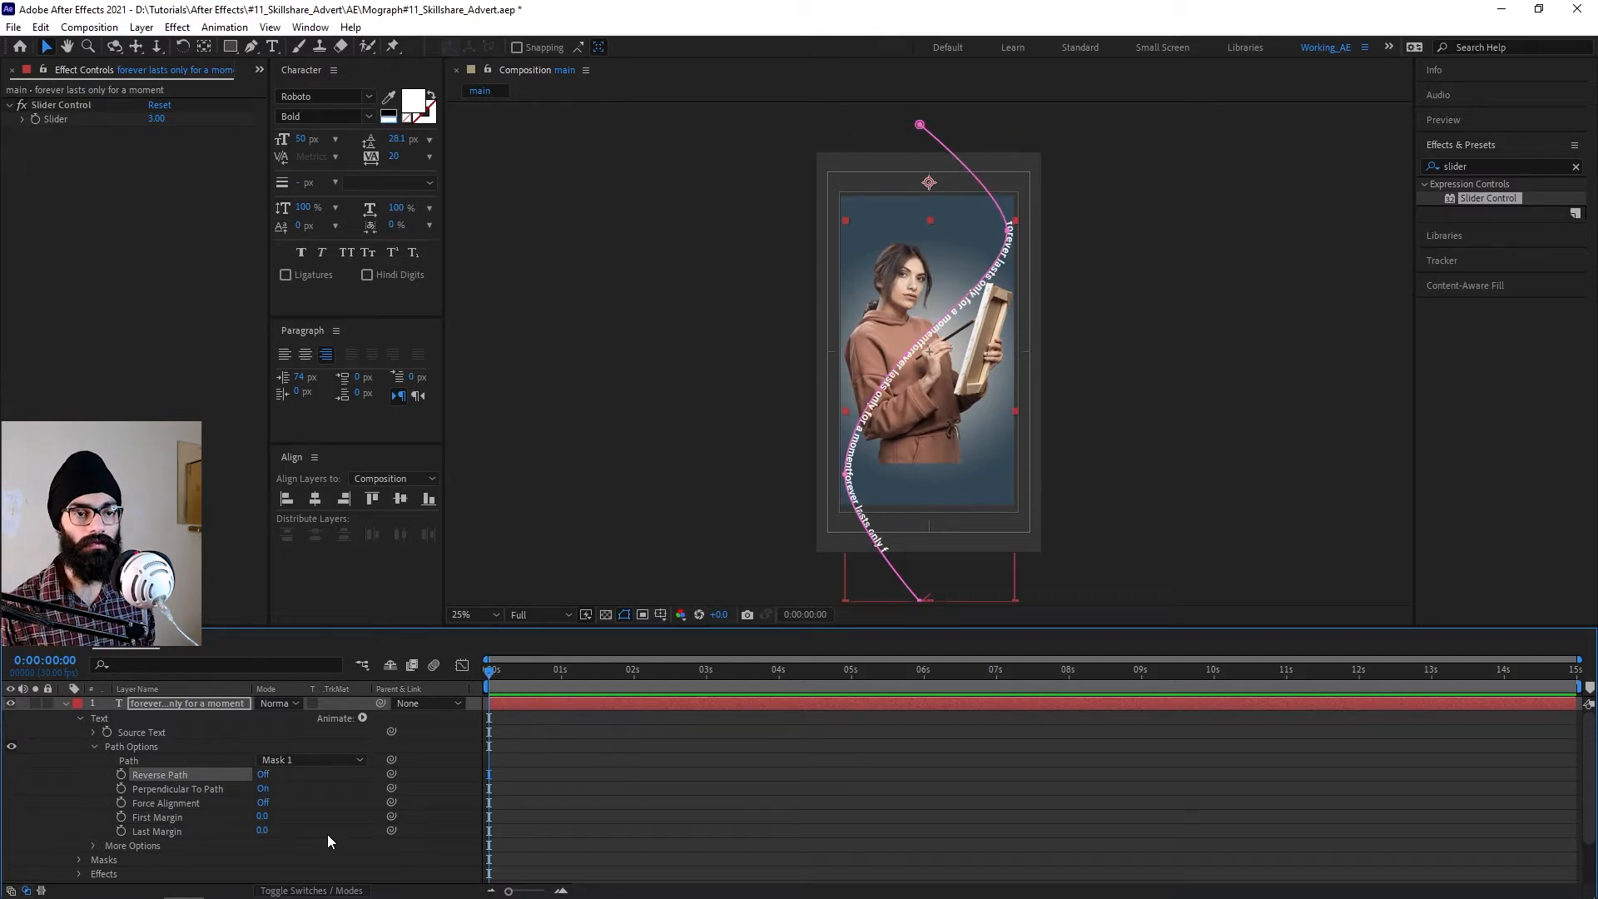
# Reshape the curve by moving its upper end out past the composition's upper-left corner and shifting the upper bend inward.
pyautogui.click(174, 833)
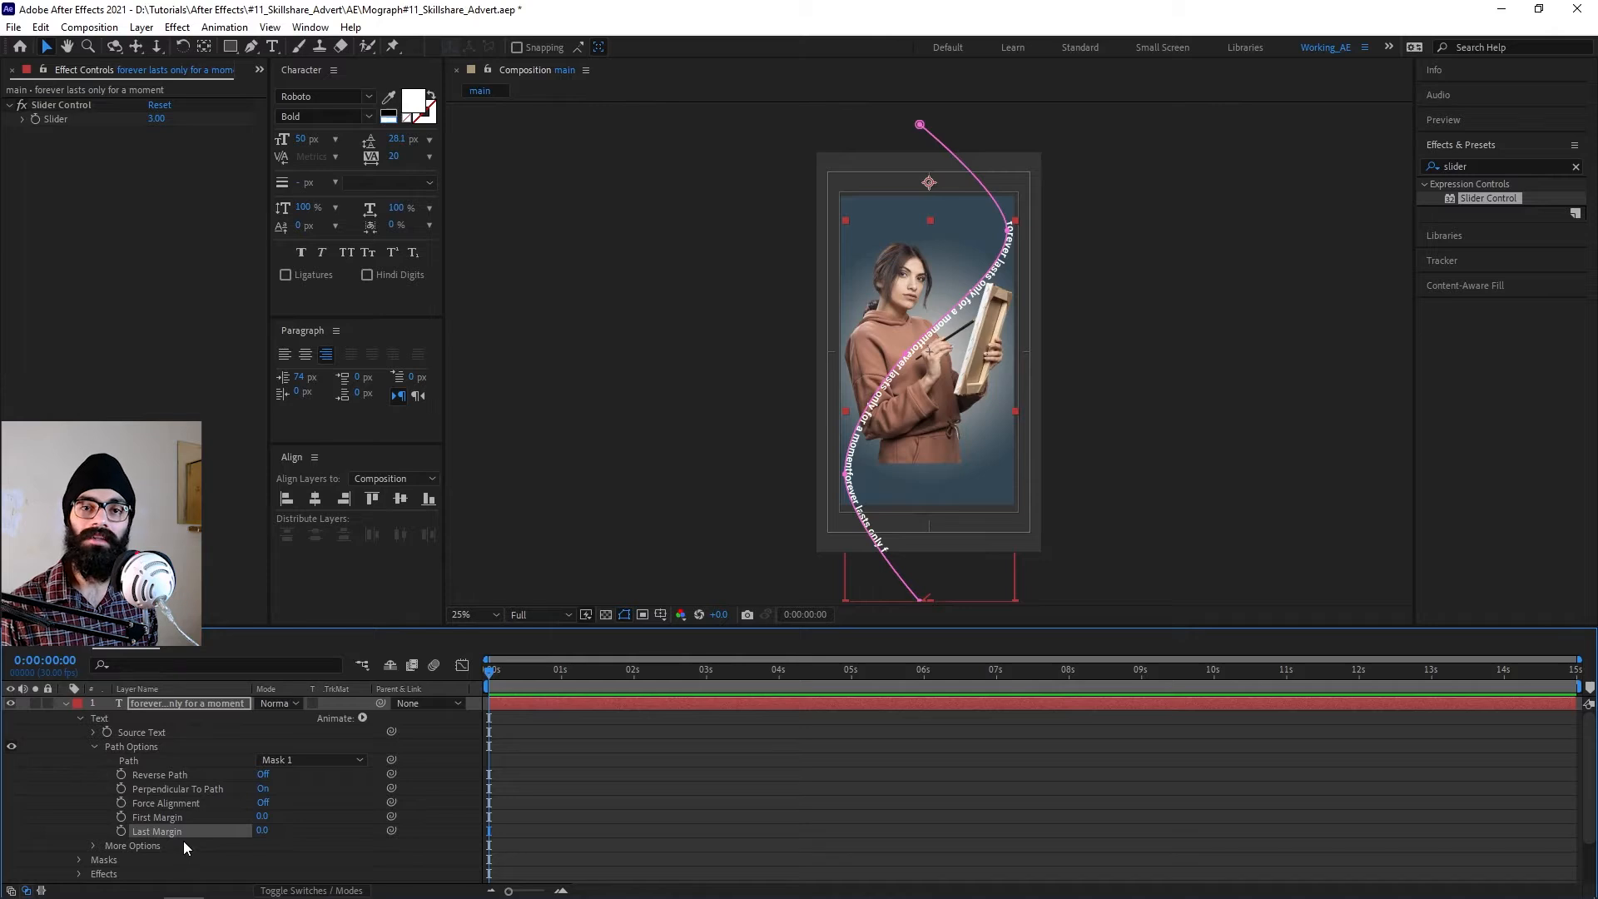
pyautogui.press(',')
pyautogui.moveTo(924, 241); pyautogui.dragTo(865, 250)
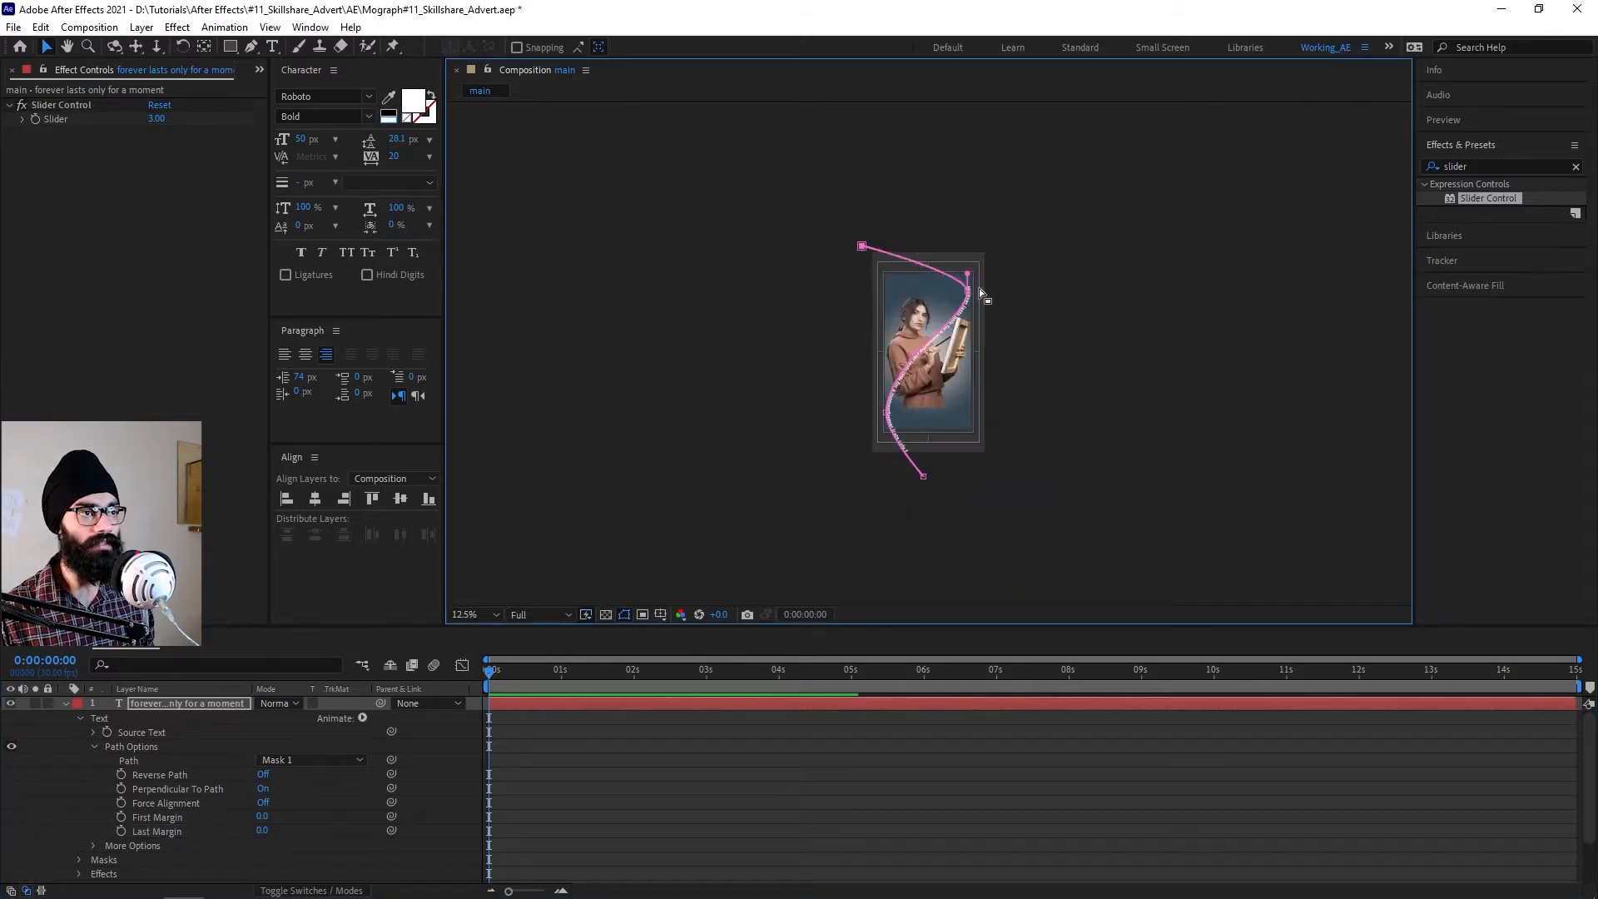
pyautogui.moveTo(972, 291); pyautogui.dragTo(941, 292)
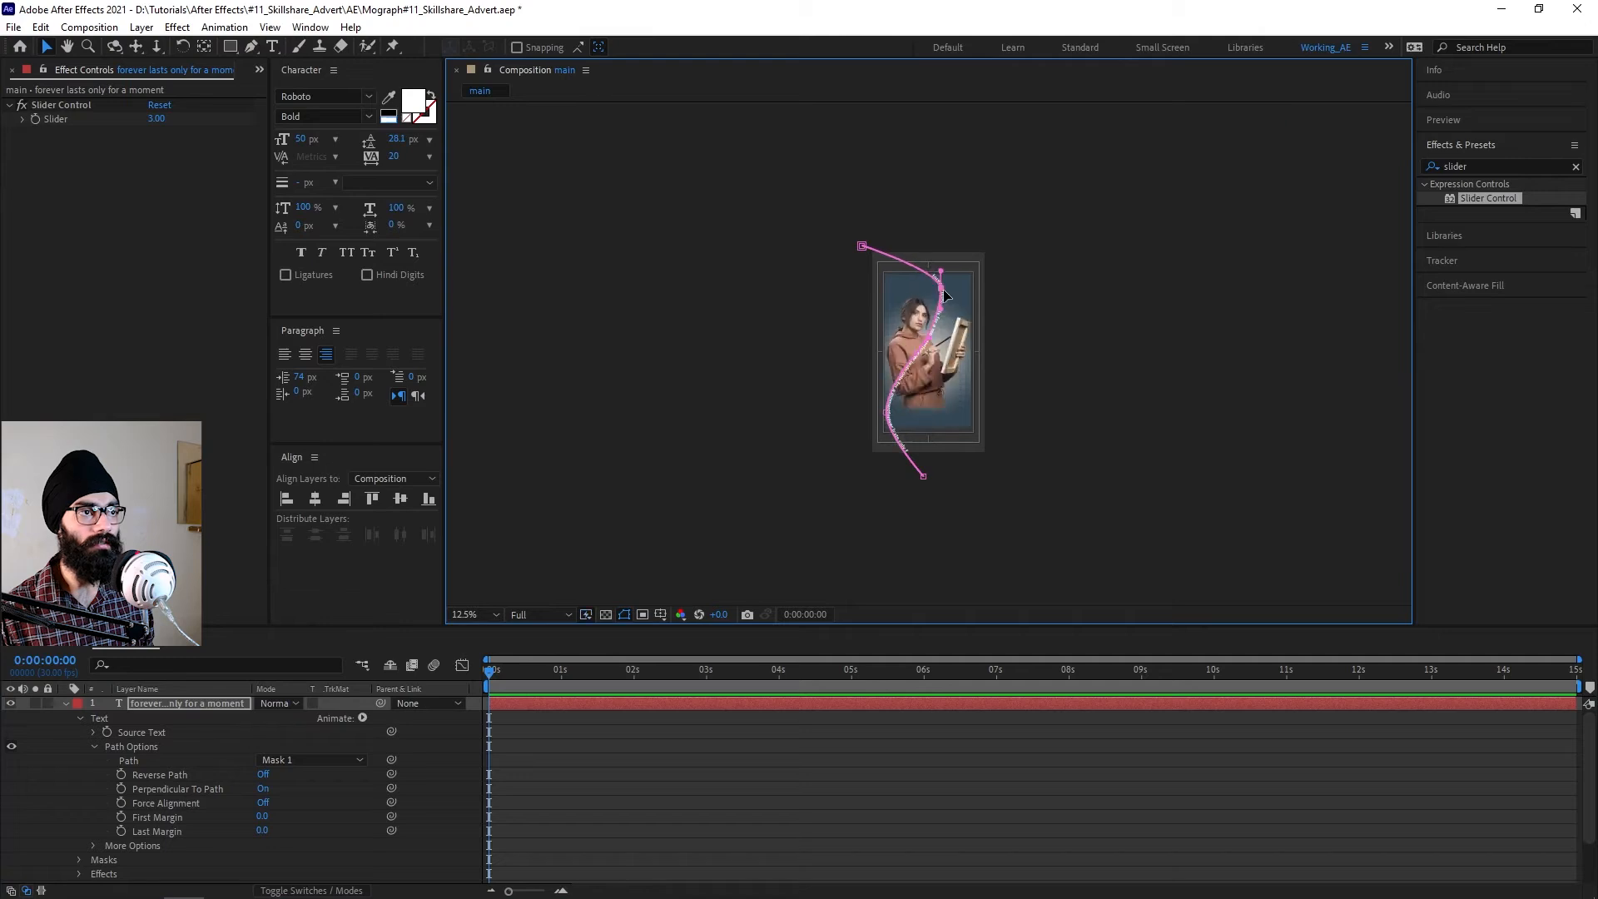
pyautogui.press('.')
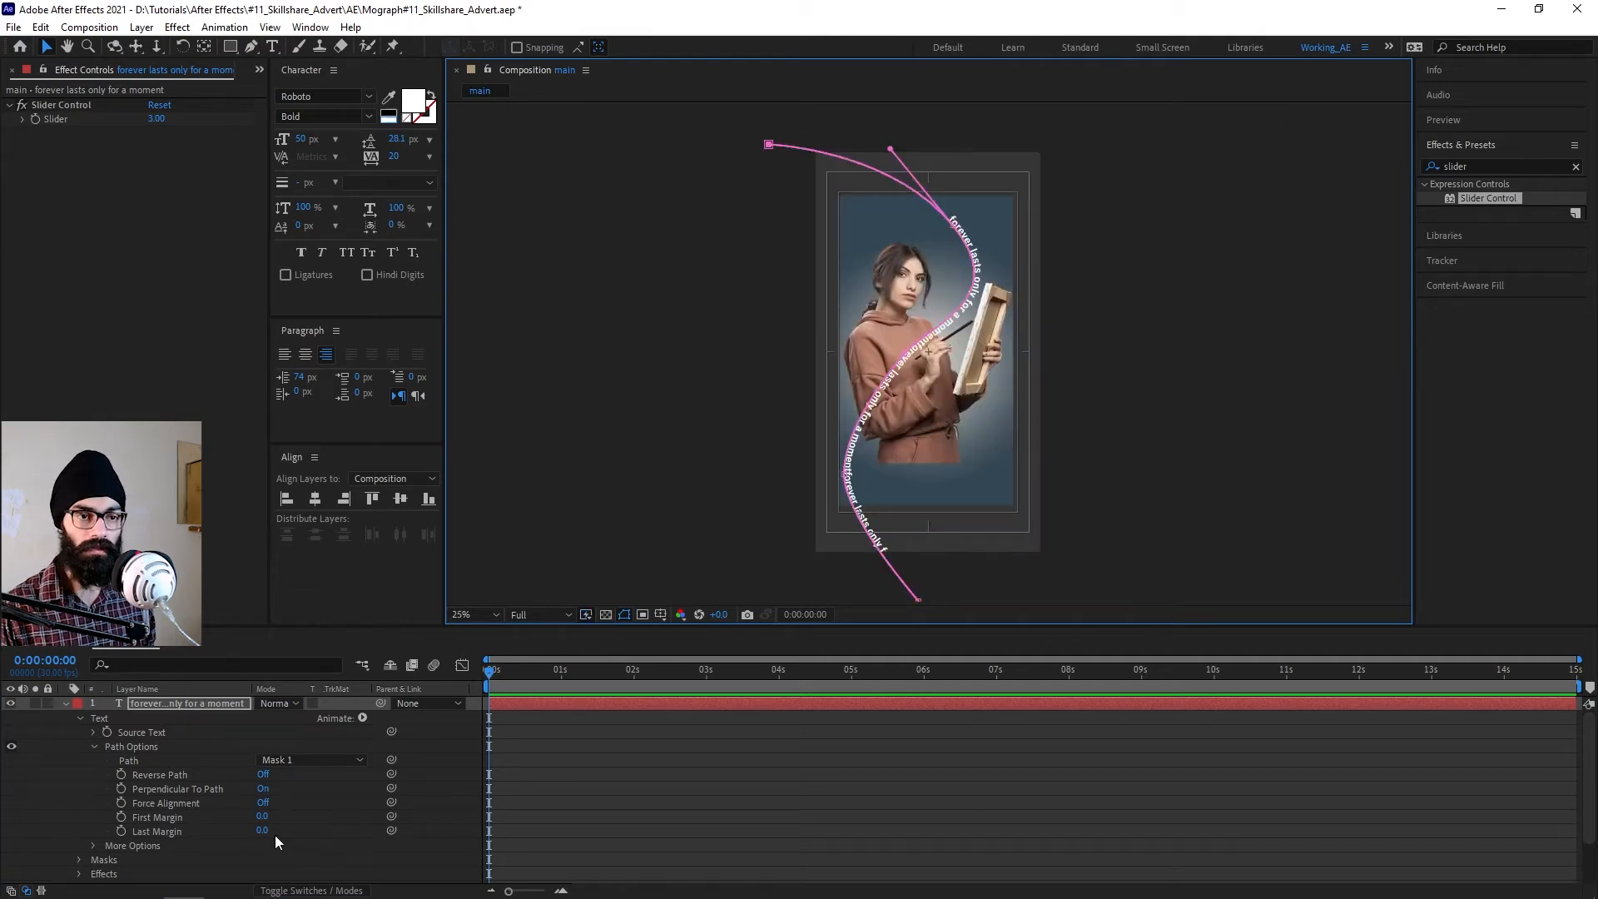
# Keyframe the text's Last Margin at -2580 on the first frame and -430 at 1 second.
pyautogui.moveTo(265, 833)
pyautogui.mouseDown()
pyautogui.moveTo(272, 898)
pyautogui.moveTo(272, 830)
pyautogui.mouseUp()
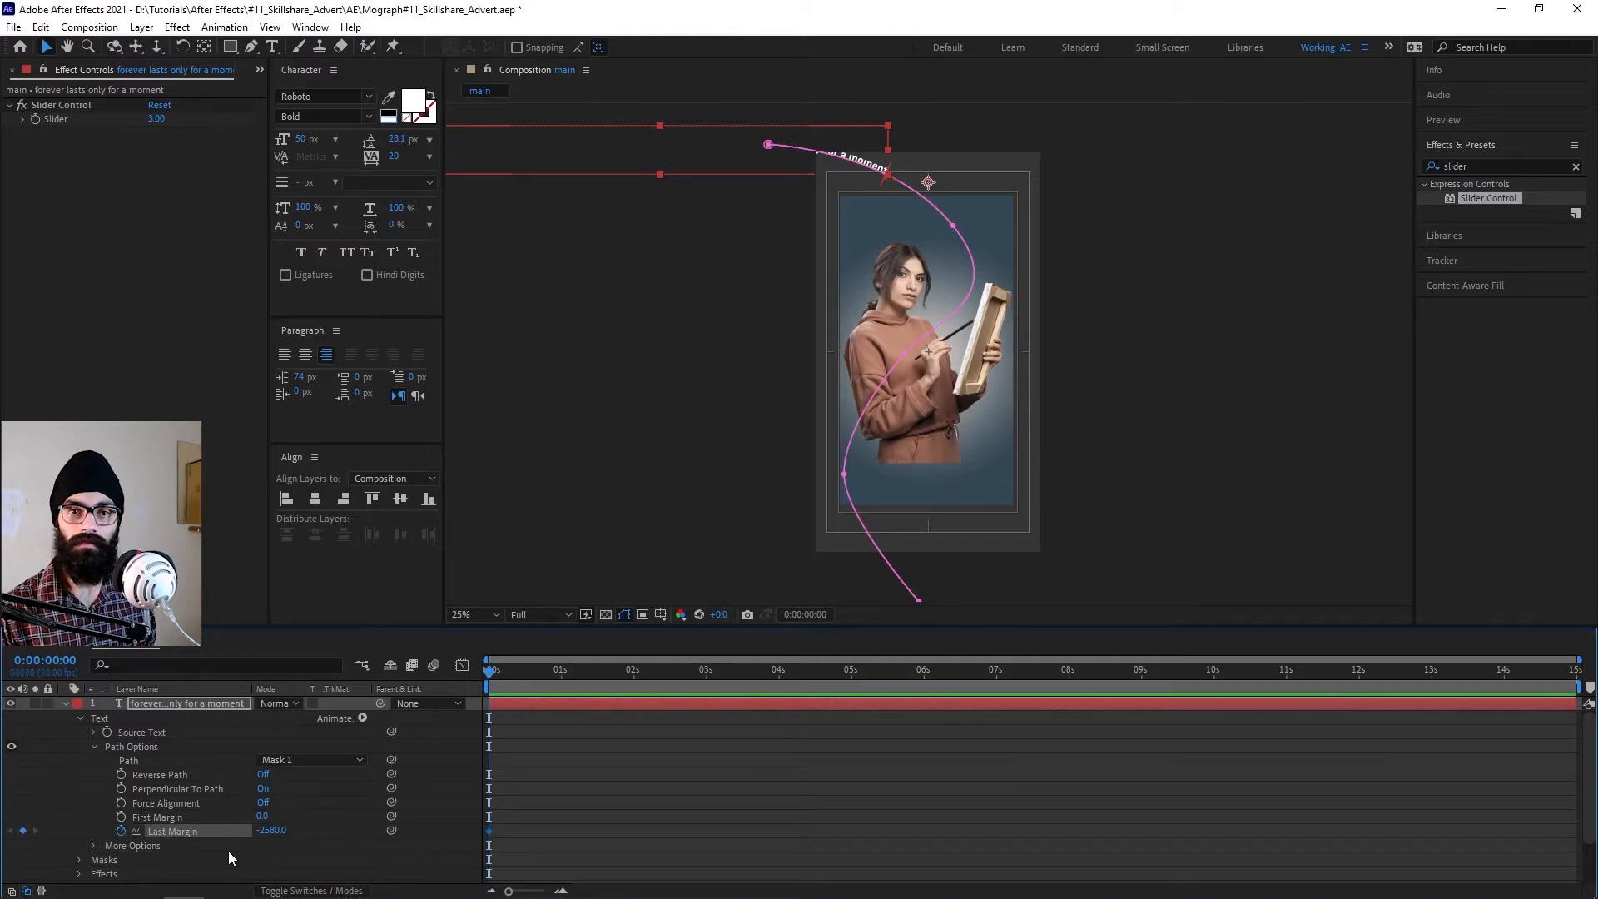
pyautogui.hotkey('shift', 'pagedown')
pyautogui.hotkey('shift', 'pagedown')
pyautogui.hotkey('shift', 'pagedown')
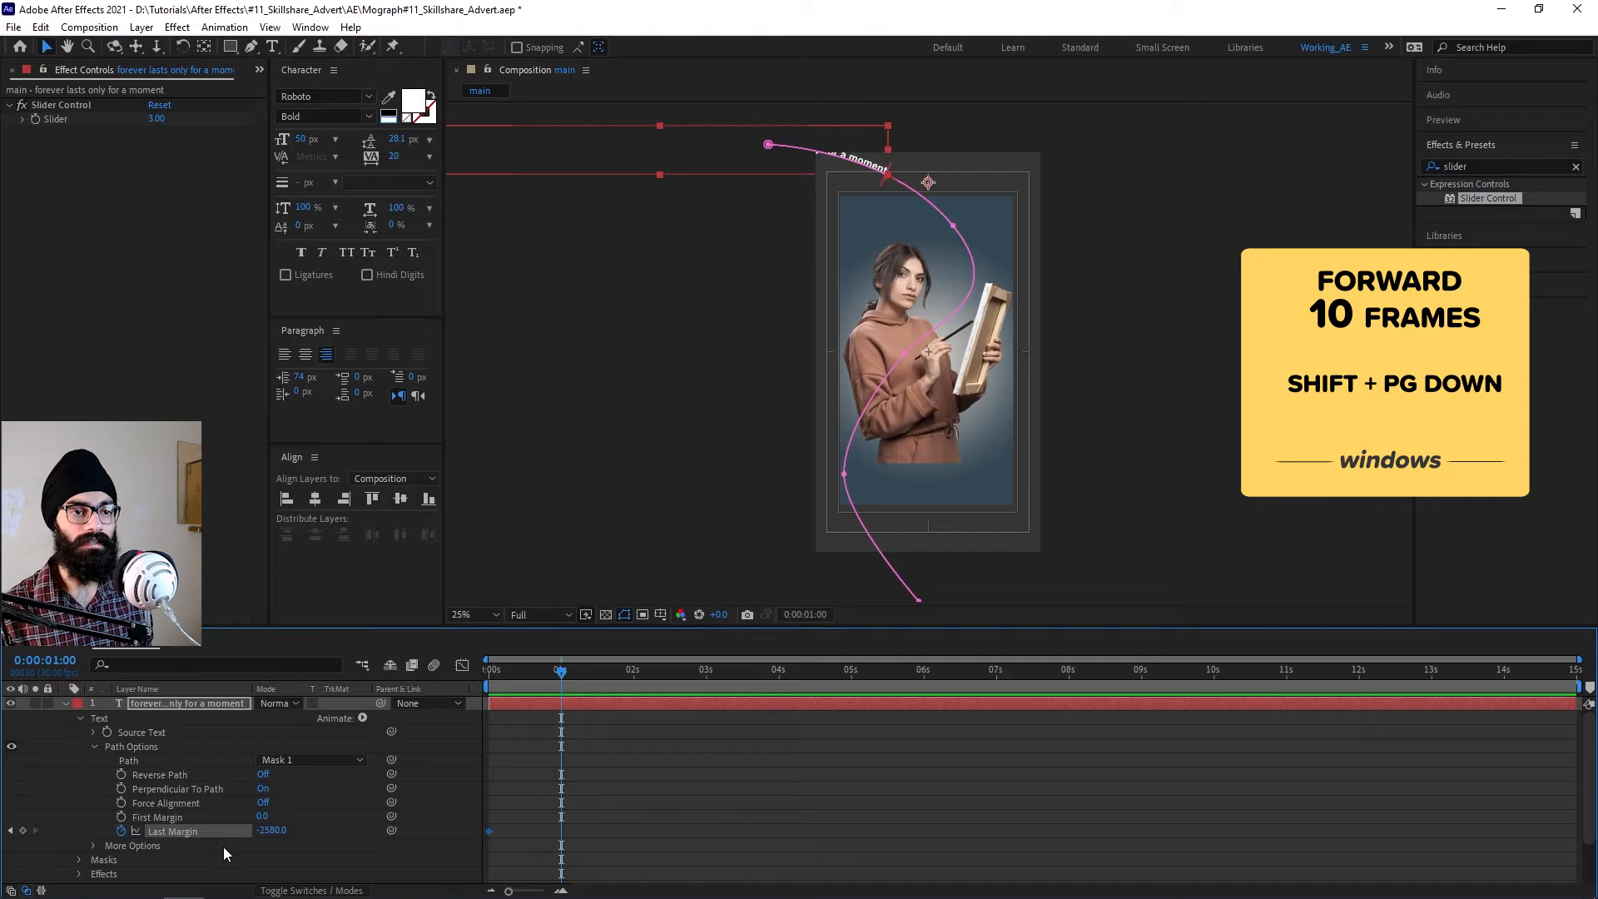
pyautogui.moveTo(274, 836); pyautogui.dragTo(294, 668)
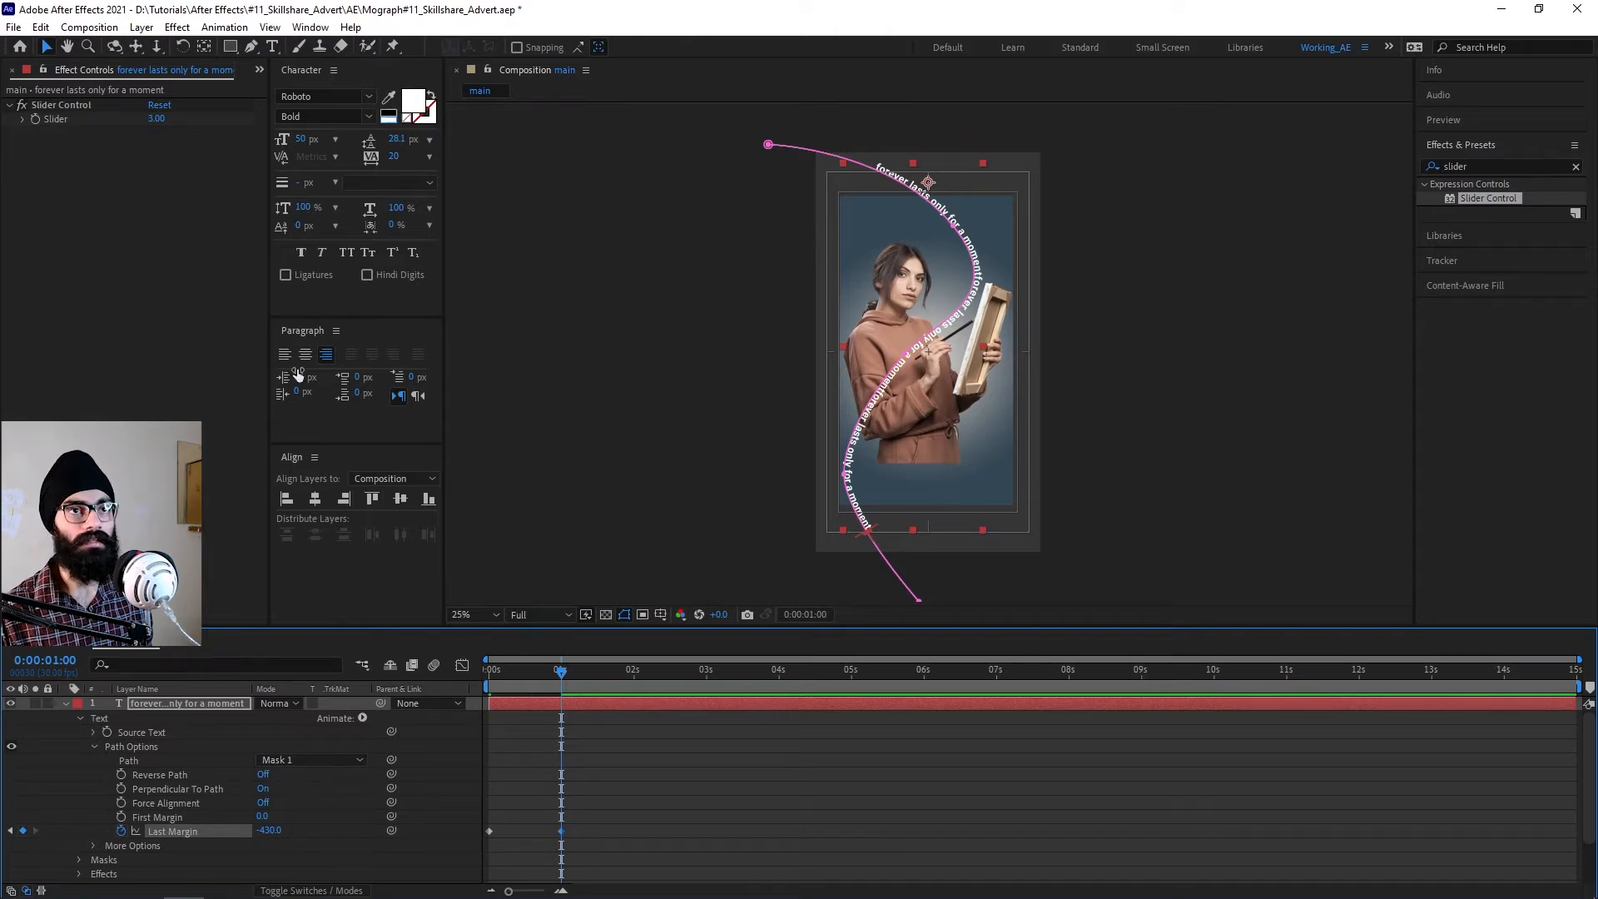
# Set the text layer's Slider to 5 and add a space between the repeated phrases in its source text.
pyautogui.click(156, 118)
pyautogui.write('5')
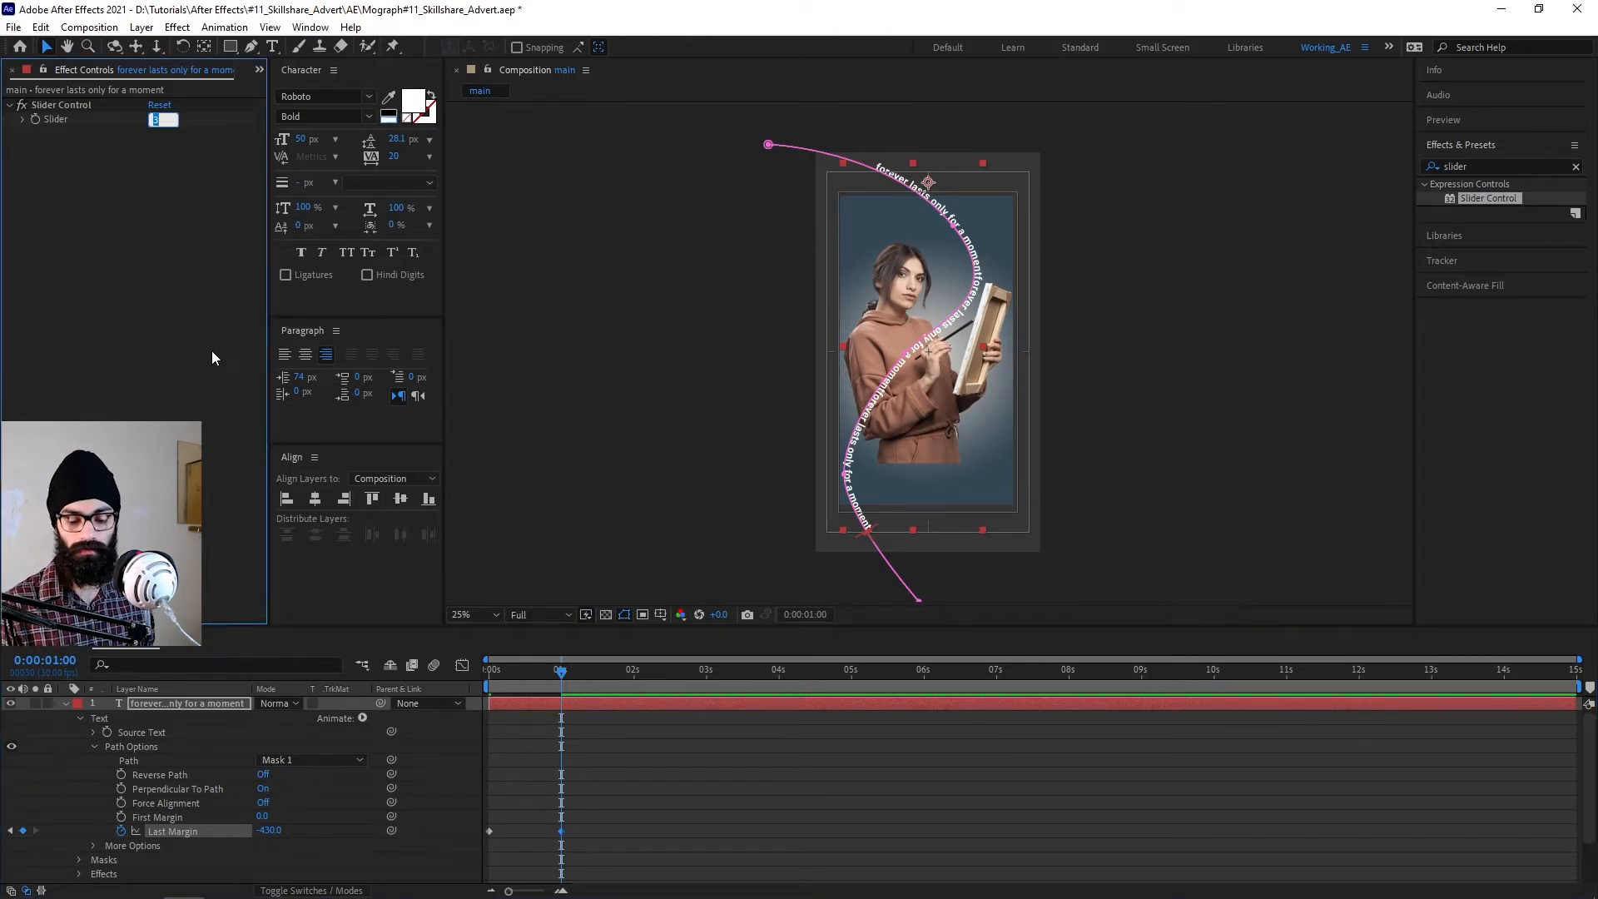
pyautogui.press('Return')
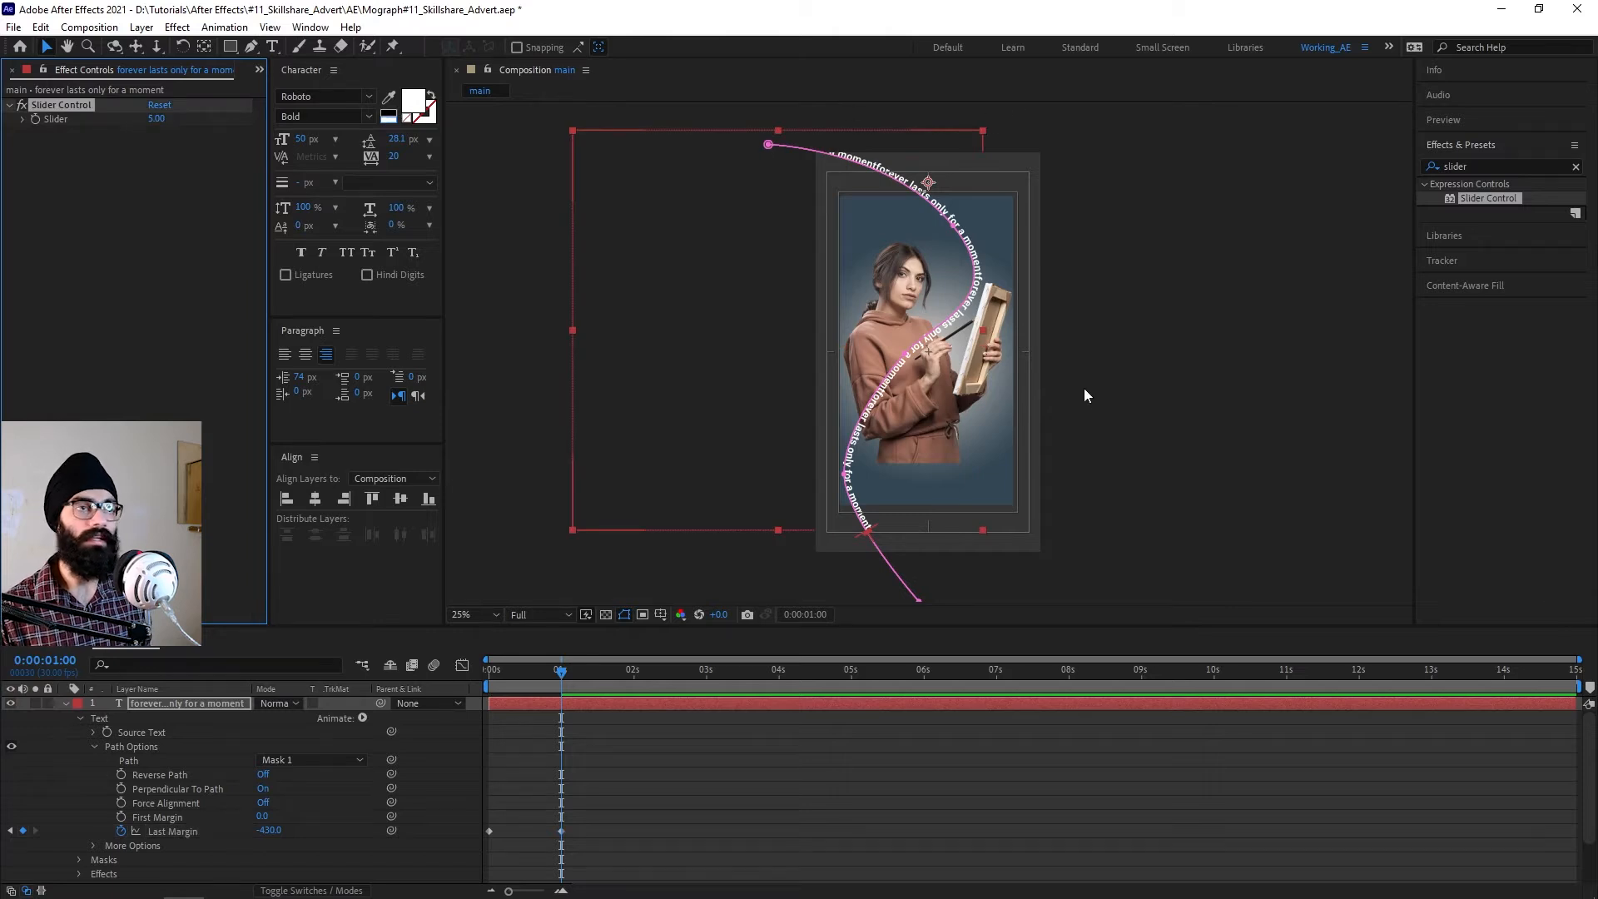
pyautogui.doubleClick(198, 702)
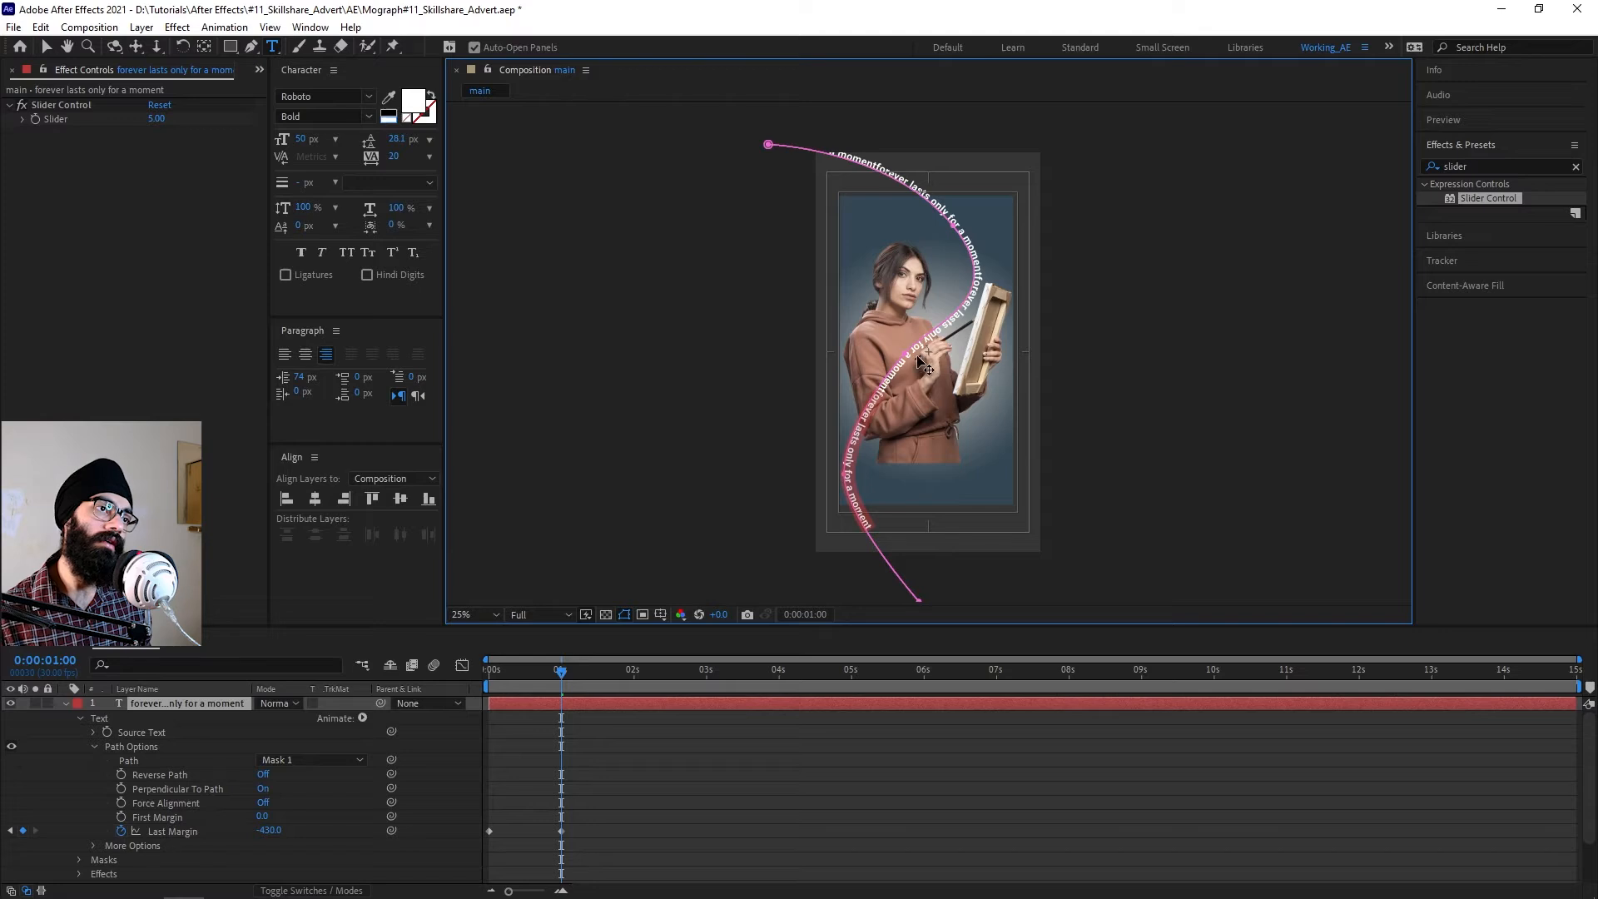
pyautogui.press('Left')
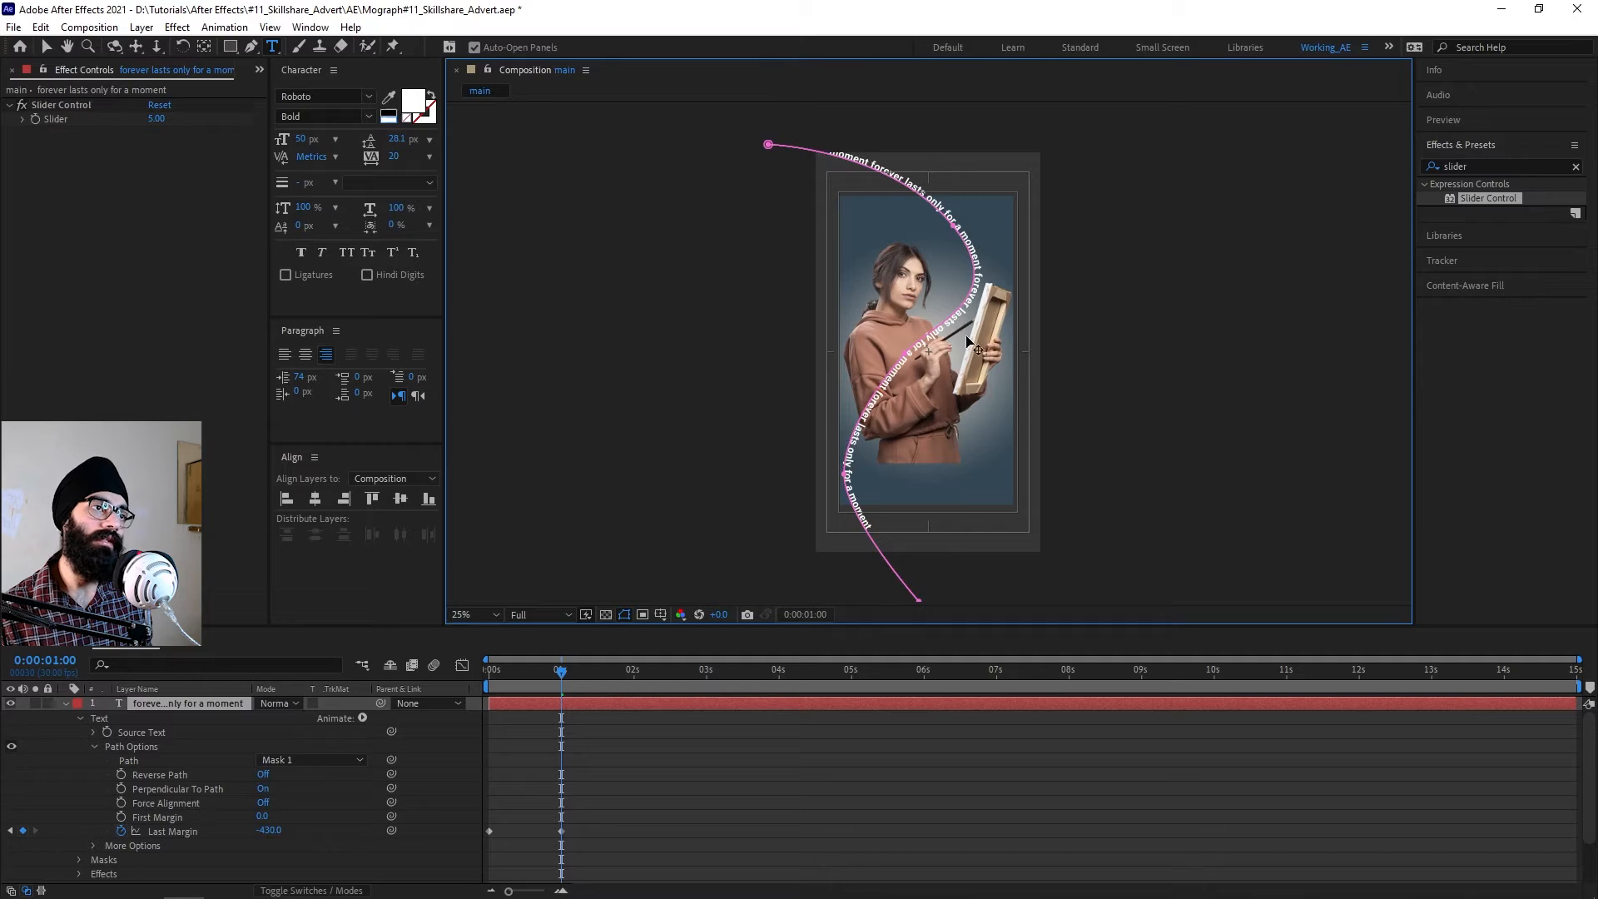
# Apply Easy Ease to both Last Margin keyframes and preview the text animation from the start.
pyautogui.moveTo(536, 675); pyautogui.dragTo(468, 667)
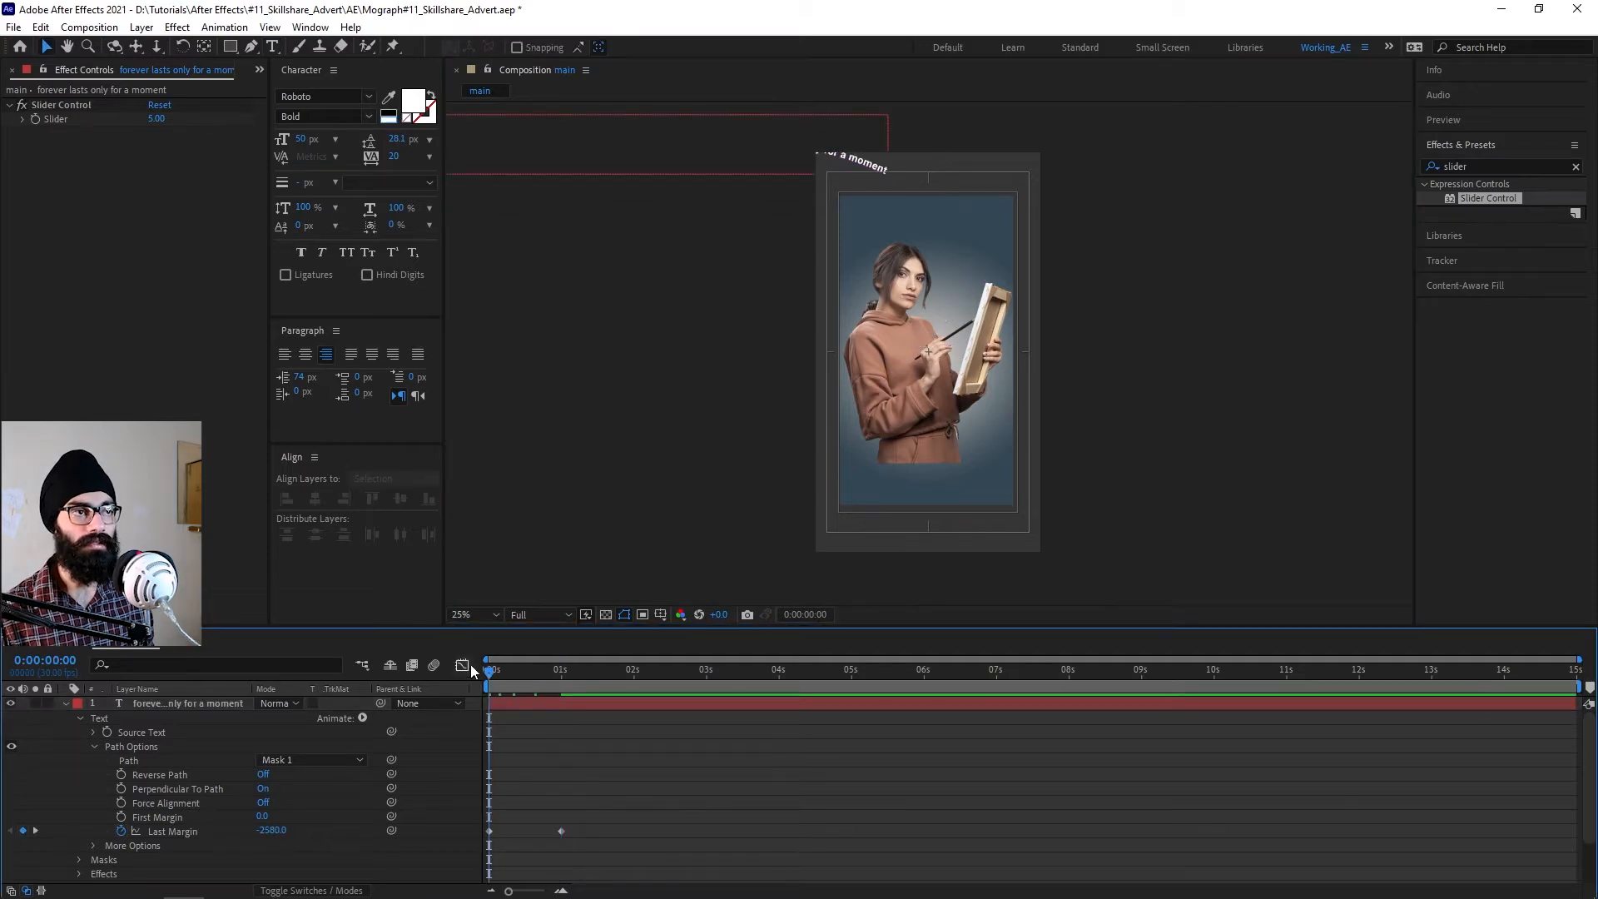
pyautogui.press('space')
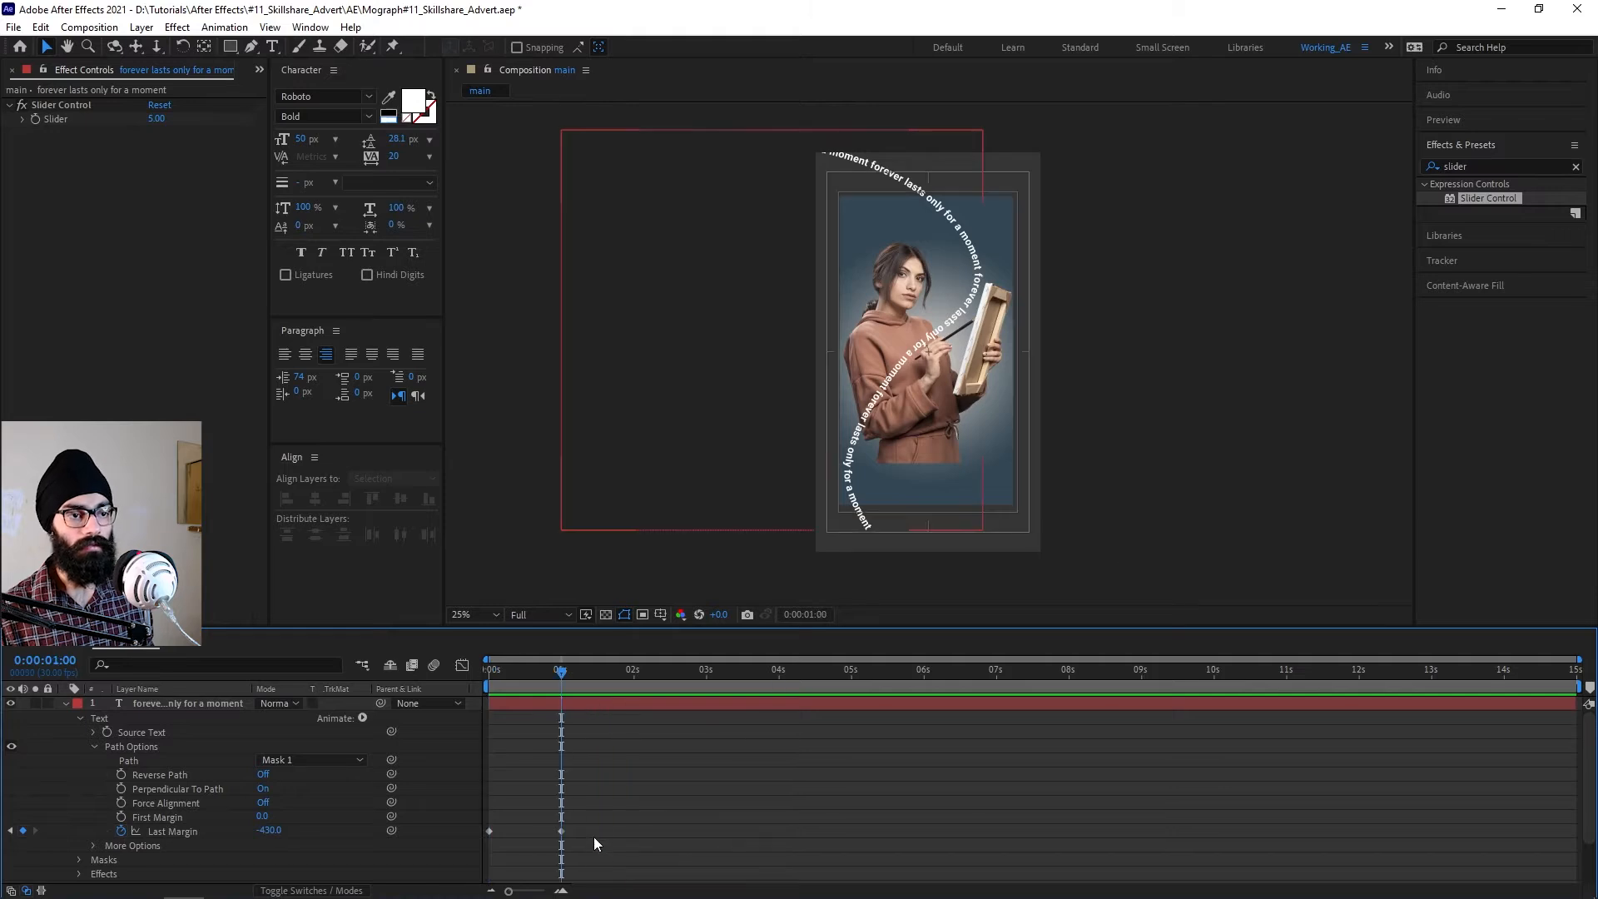
pyautogui.moveTo(593, 841); pyautogui.dragTo(477, 805)
pyautogui.press('F9')
pyautogui.moveTo(561, 670); pyautogui.dragTo(471, 665)
pyautogui.press('space')
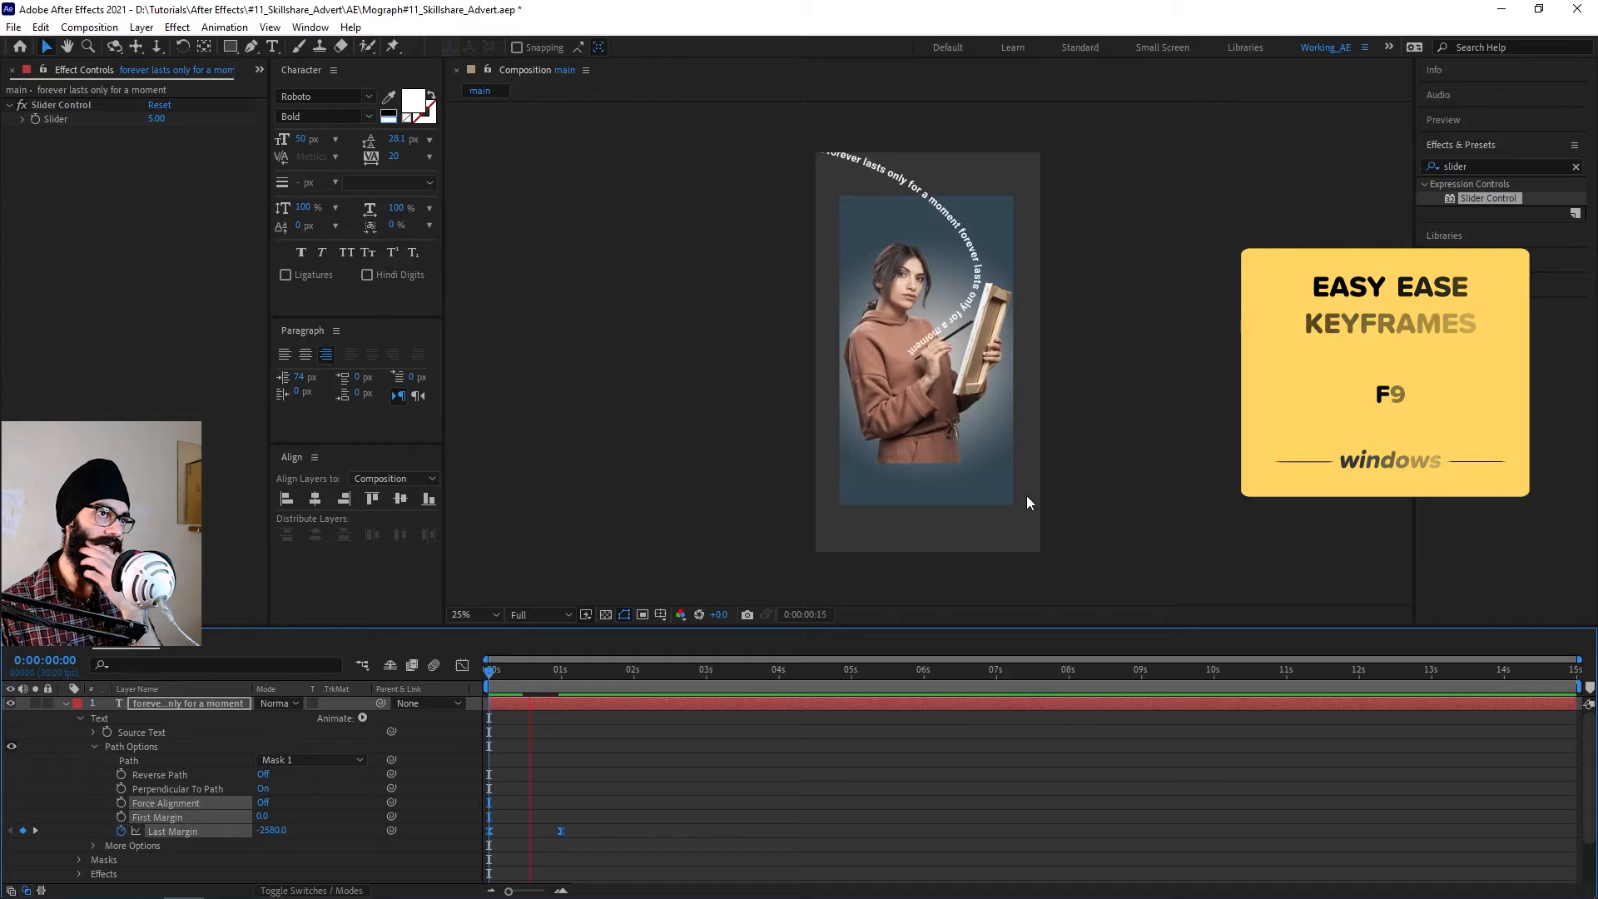
pyautogui.press('space')
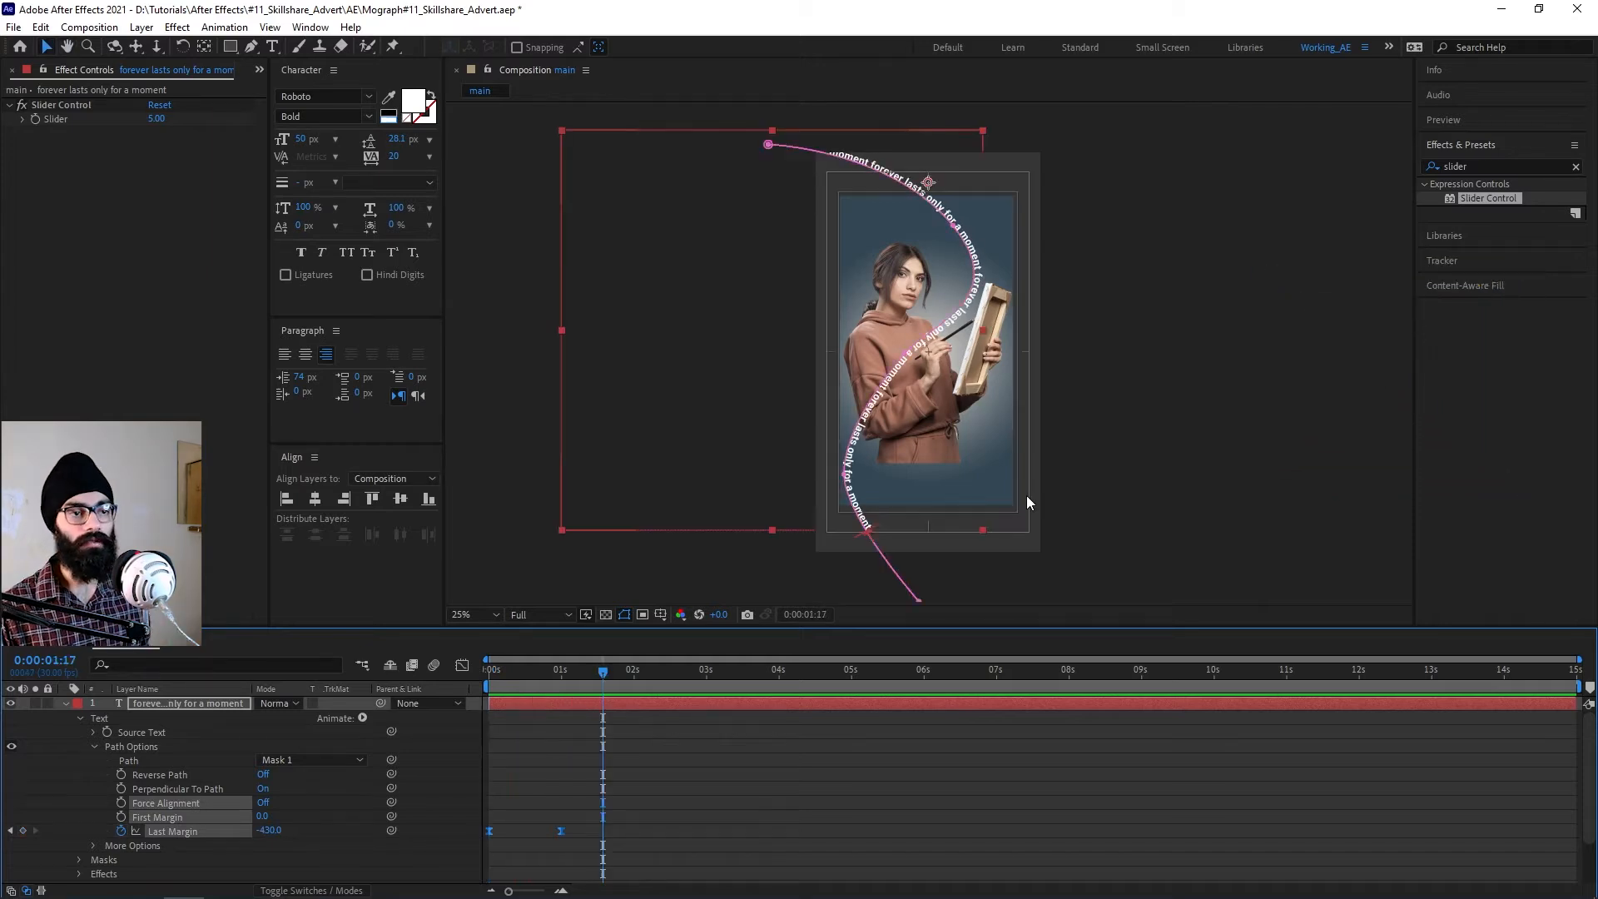
# Add a Last Margin keyframe holding the same value at 0:00:01:01 and convert it to linear interpolation.
pyautogui.click(738, 742)
pyautogui.moveTo(571, 681); pyautogui.dragTo(558, 681)
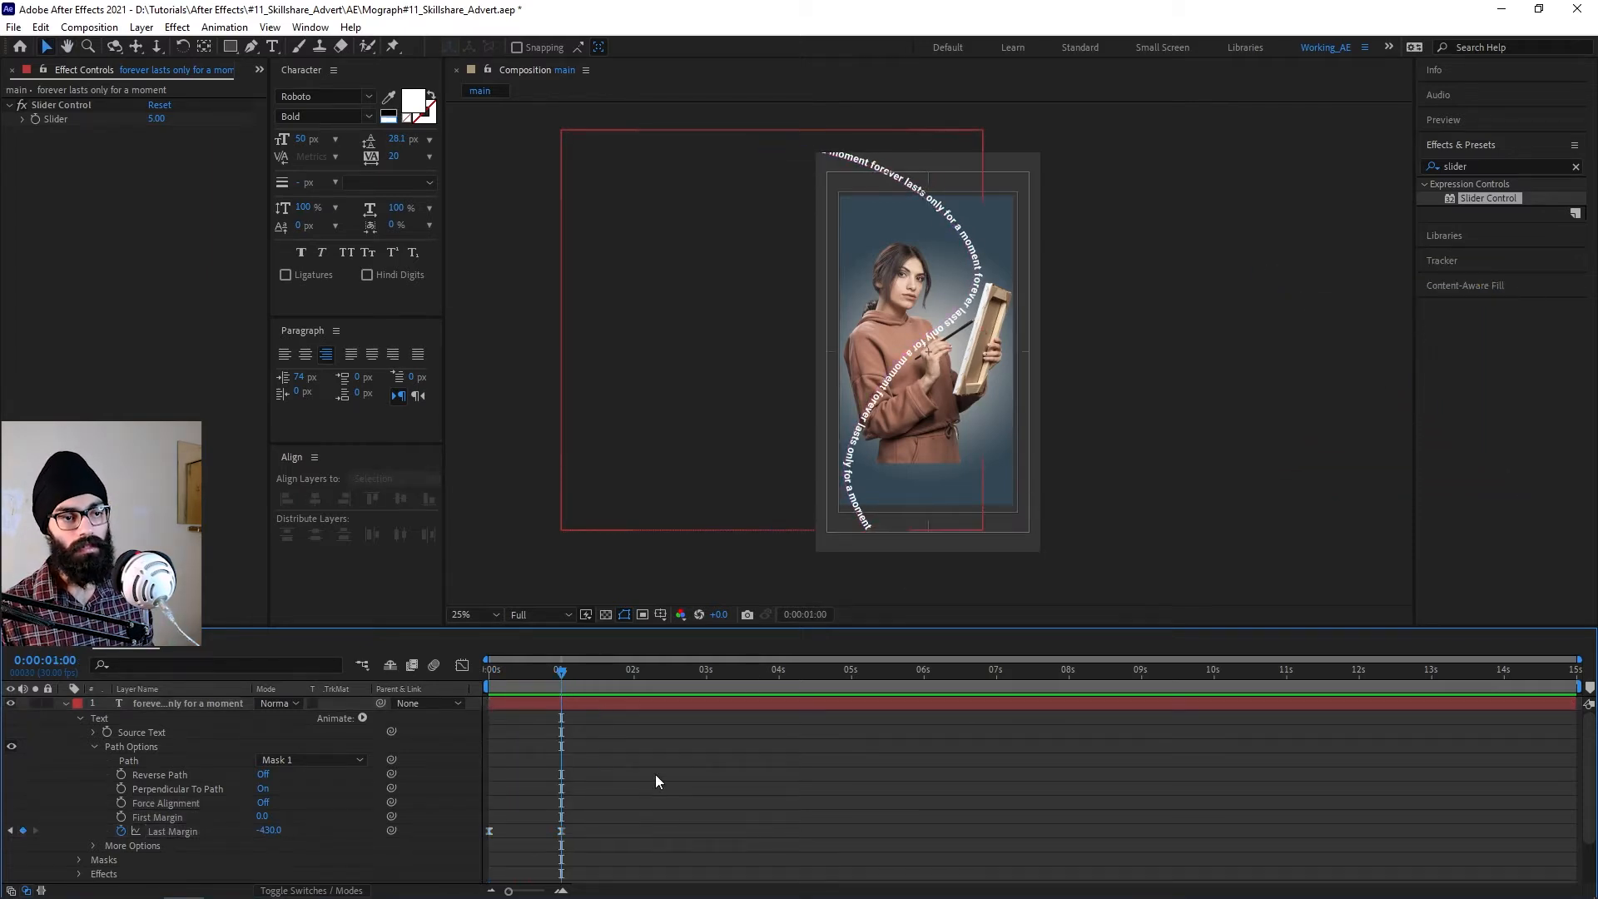
pyautogui.press('pagedown')
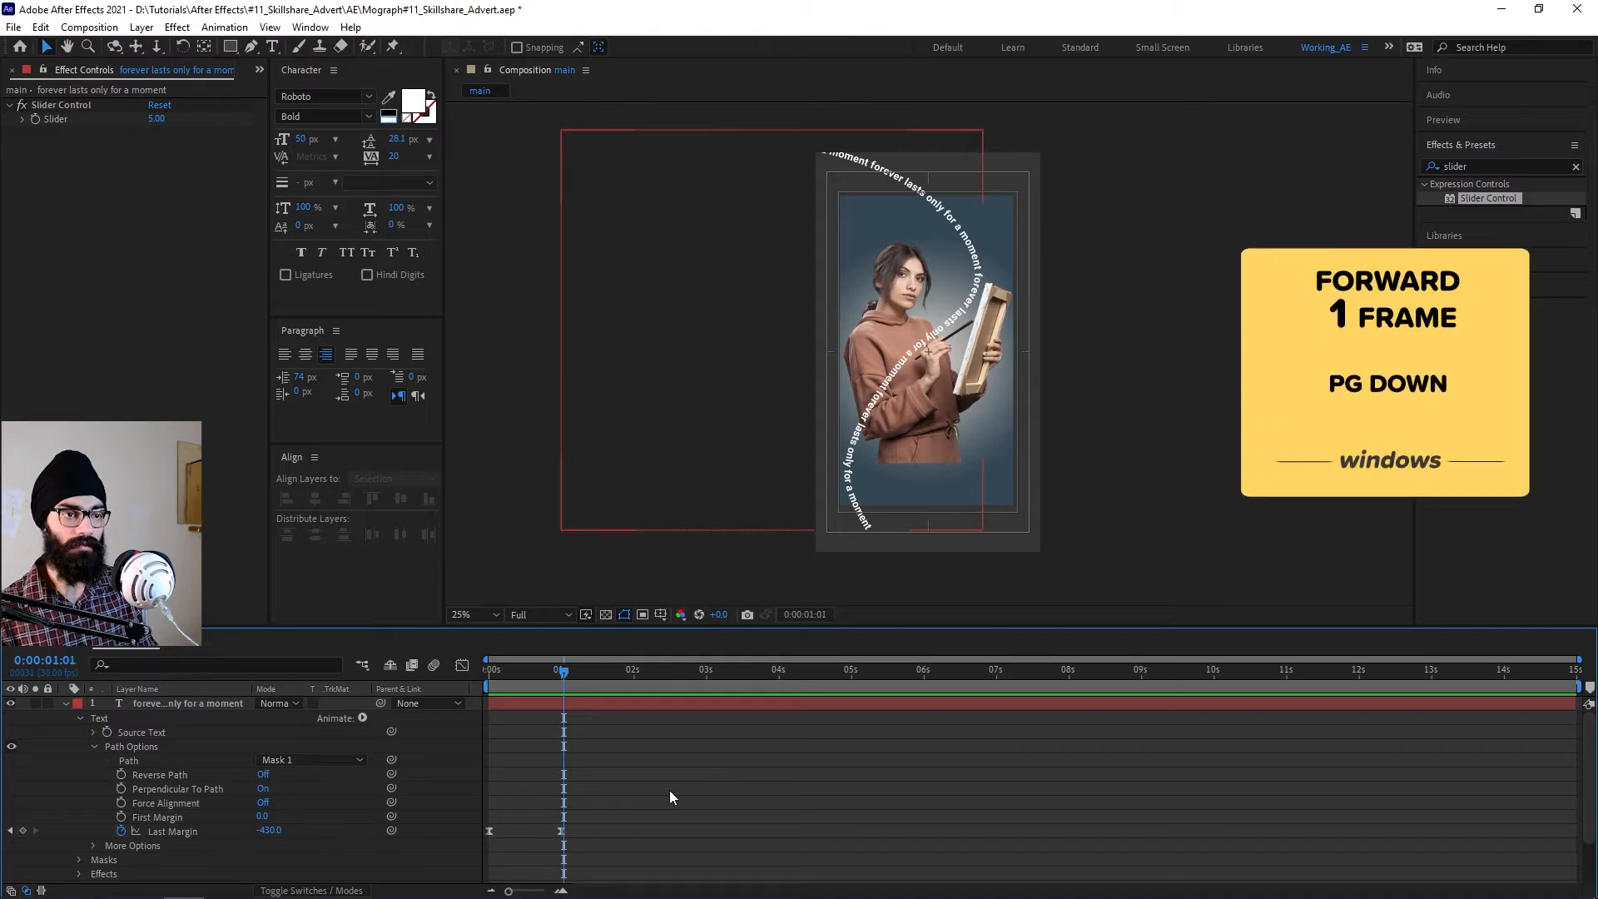
pyautogui.scroll(2, 528, 821)
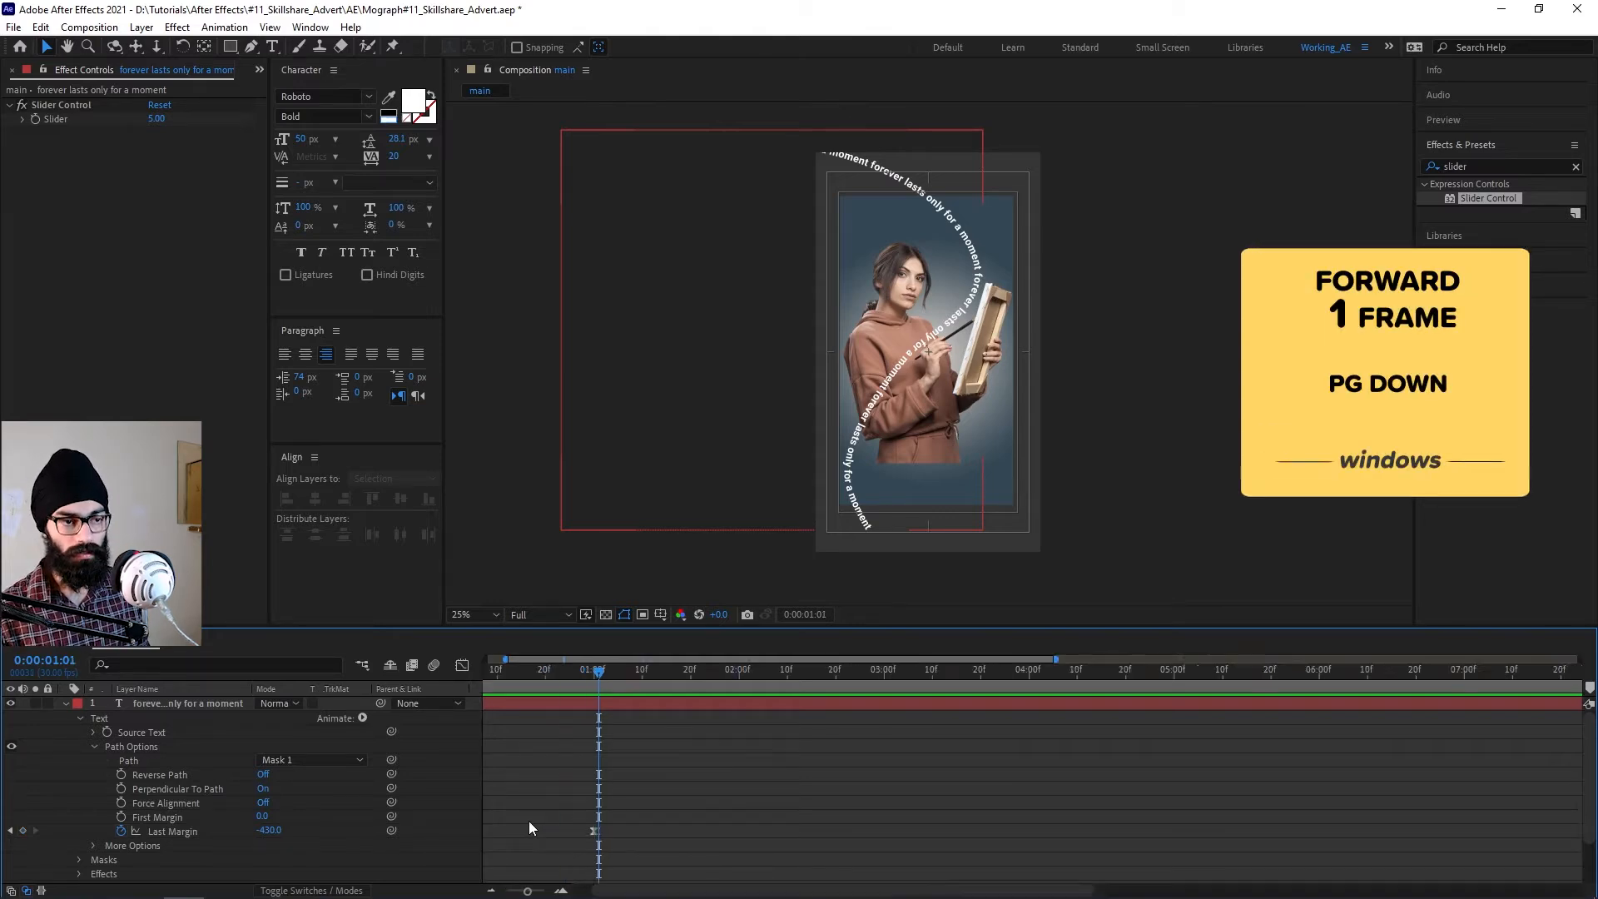
pyautogui.scroll(2, 646, 828)
pyautogui.scroll(-2, 654, 822)
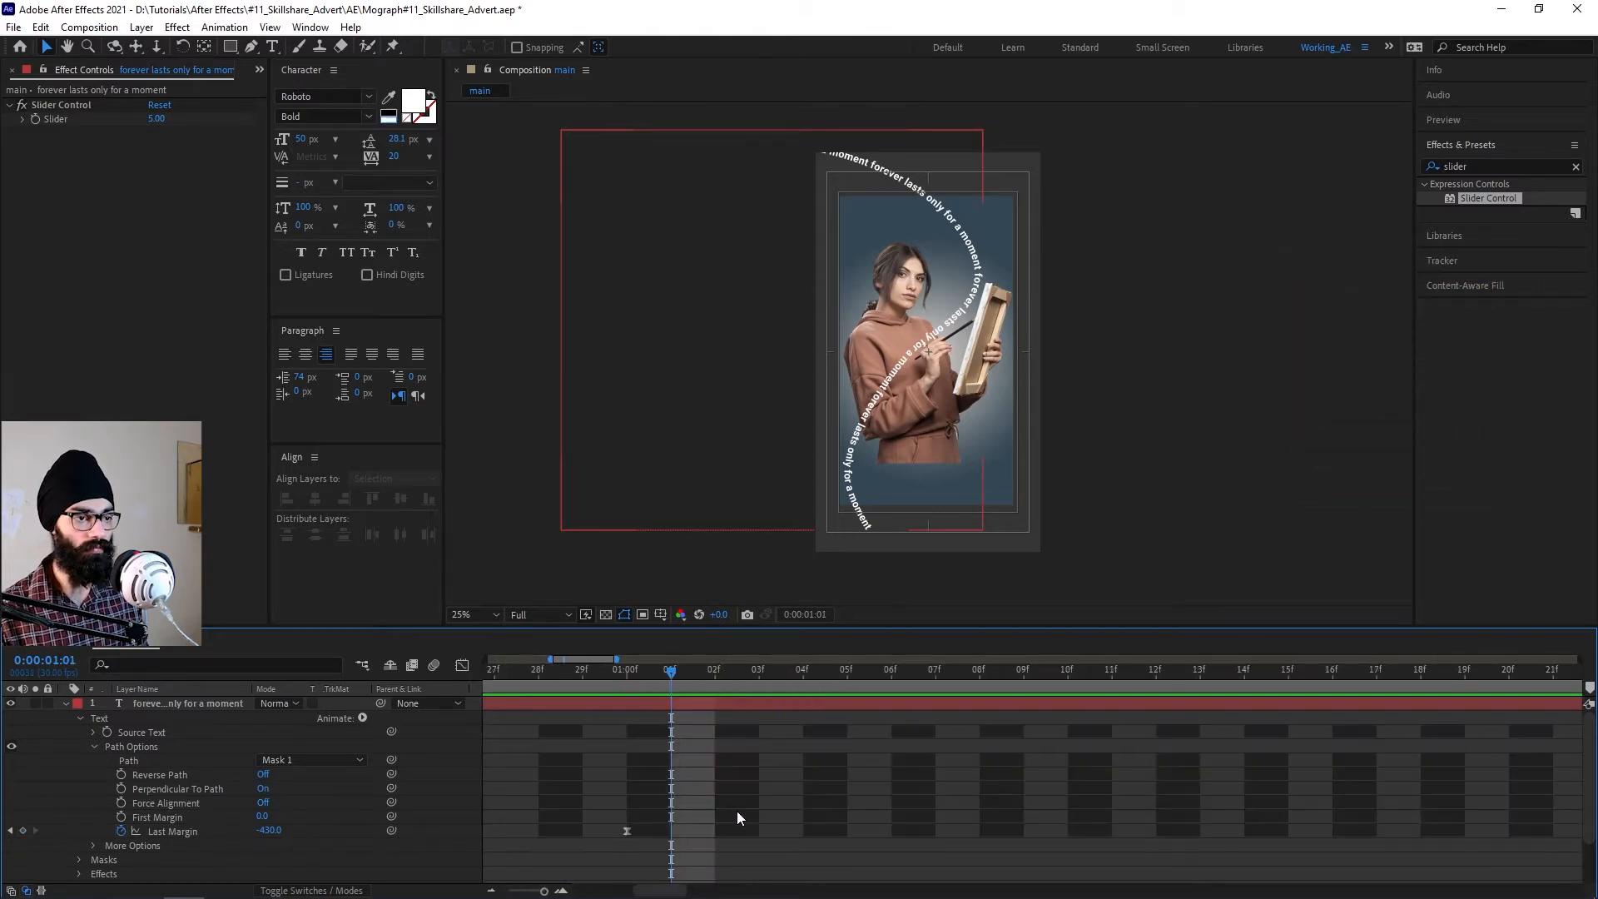
pyautogui.click(23, 830)
pyautogui.click(684, 869)
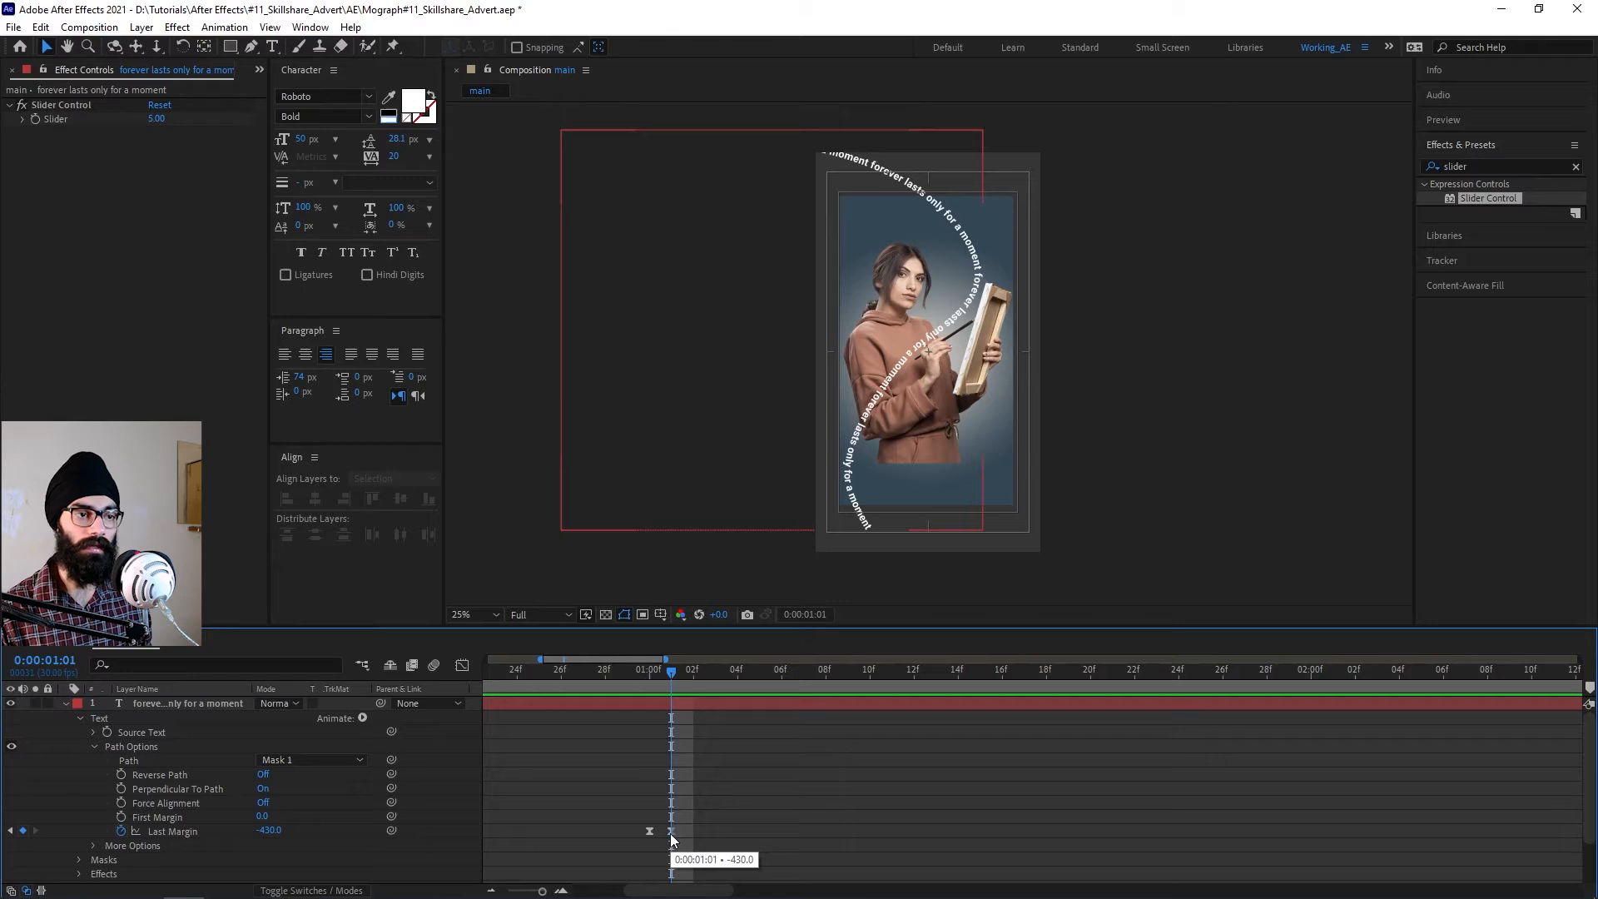
pyautogui.click(671, 832)
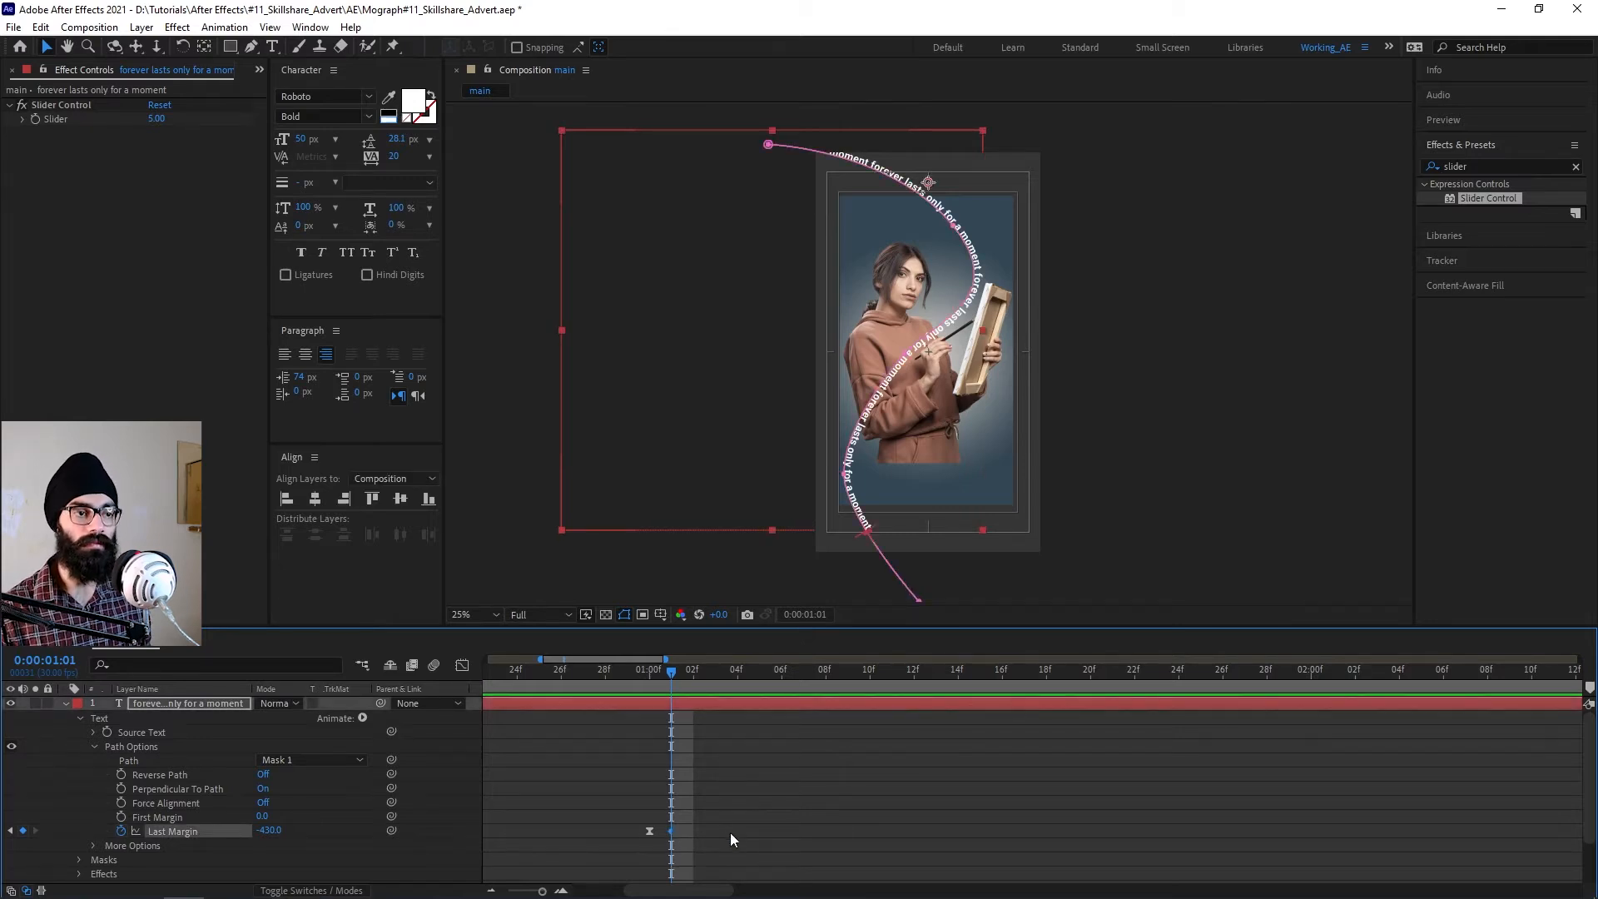
pyautogui.click(706, 858)
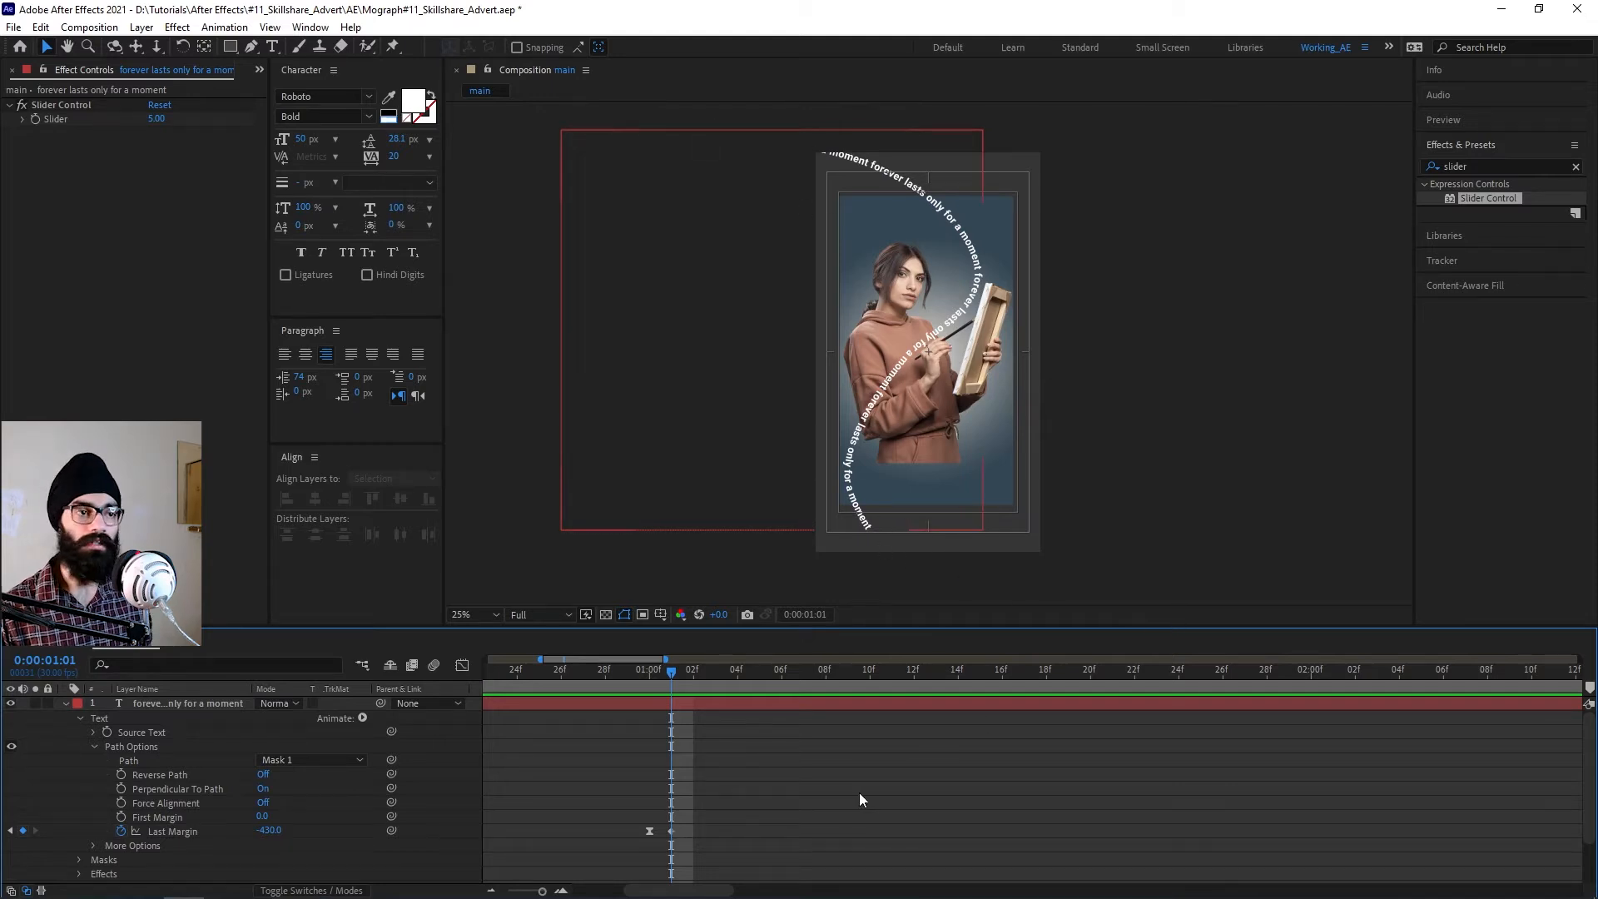
# Set Last Margin to 0 at 0:00:03:29 so the text keeps drifting slowly, and preview the result.
pyautogui.press(';')
pyautogui.moveTo(557, 669); pyautogui.dragTo(781, 701)
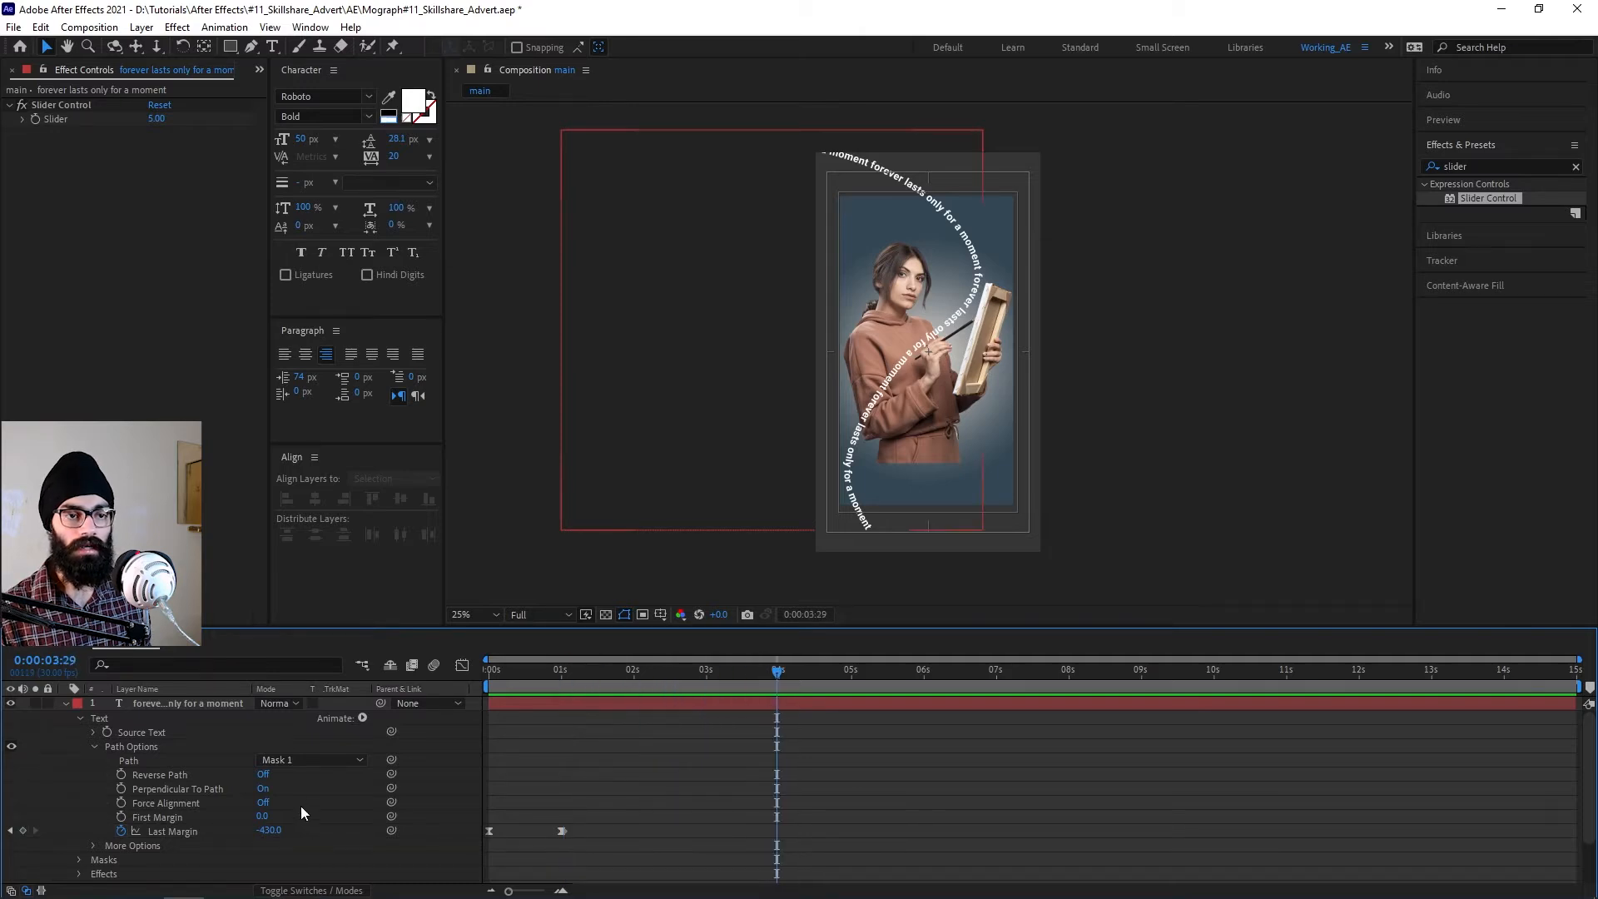
pyautogui.moveTo(279, 840); pyautogui.dragTo(256, 462)
pyautogui.click(273, 831)
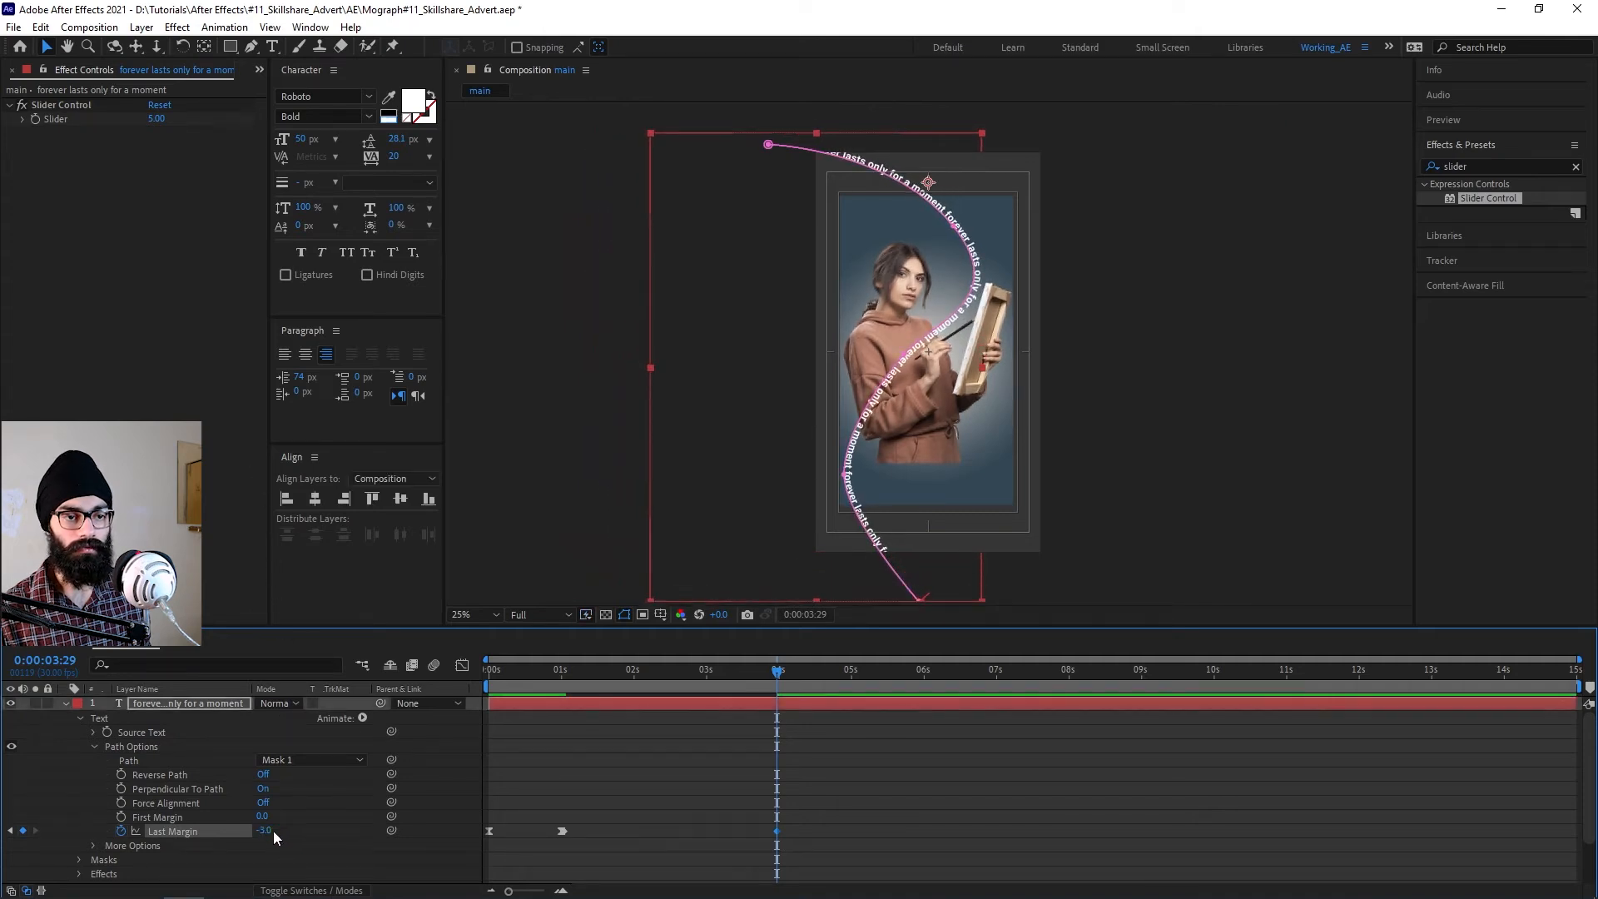
pyautogui.write('0')
pyautogui.press('Return')
pyautogui.moveTo(537, 672); pyautogui.dragTo(464, 663)
pyautogui.press('space')
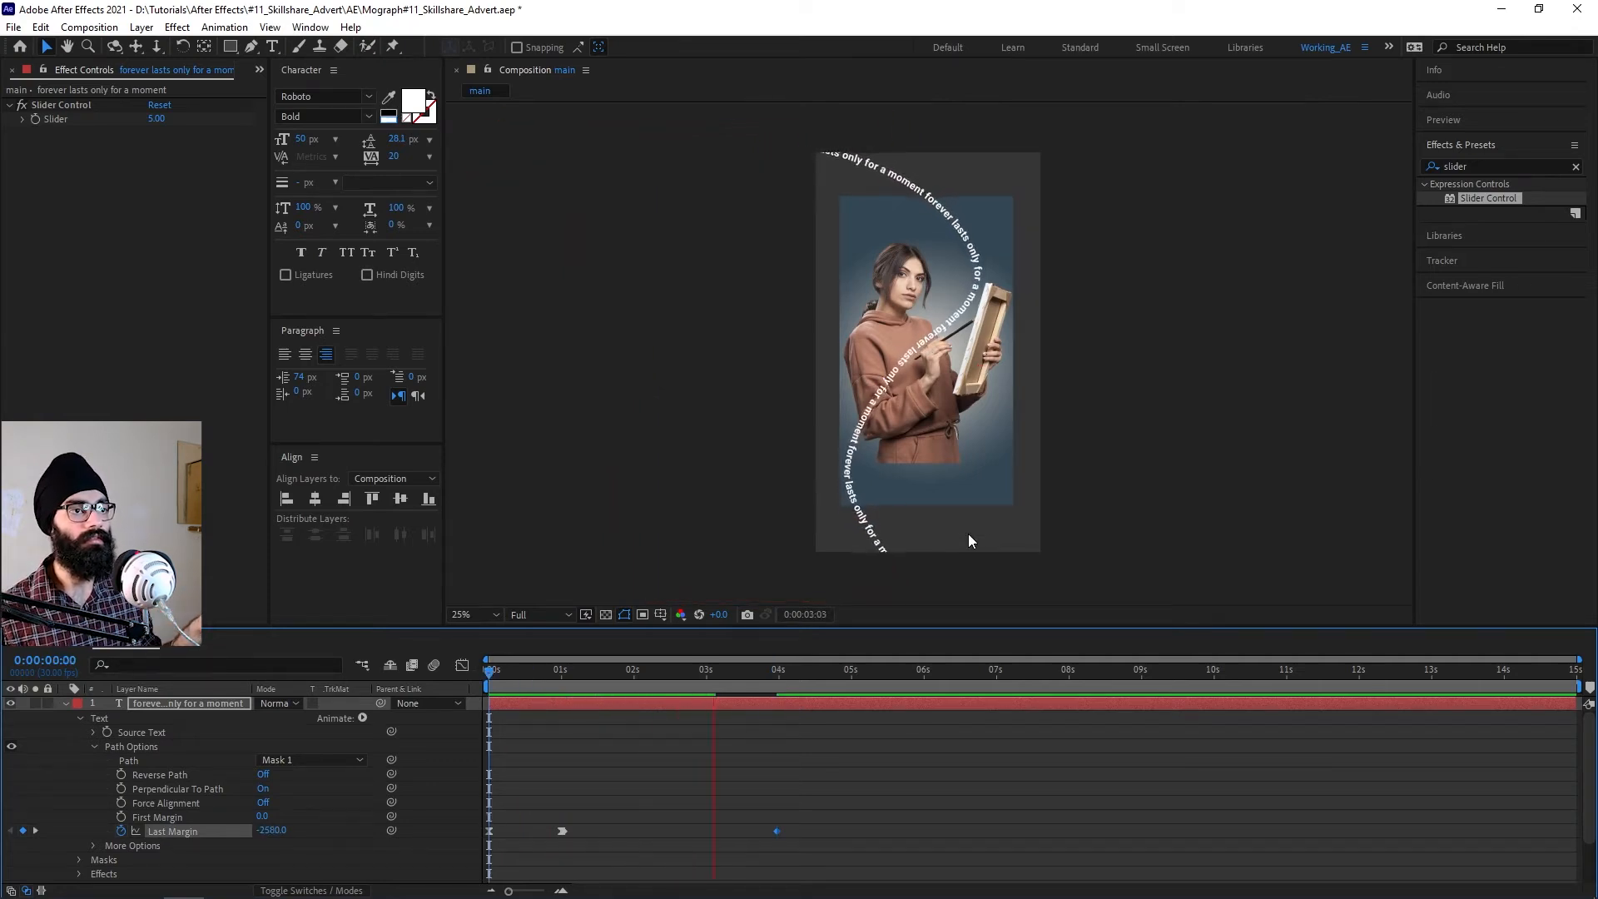
pyautogui.press('space')
# Reshape the lower half of the text path in an enlarged view, widening its lower bend outward past the model.
pyautogui.press('`')
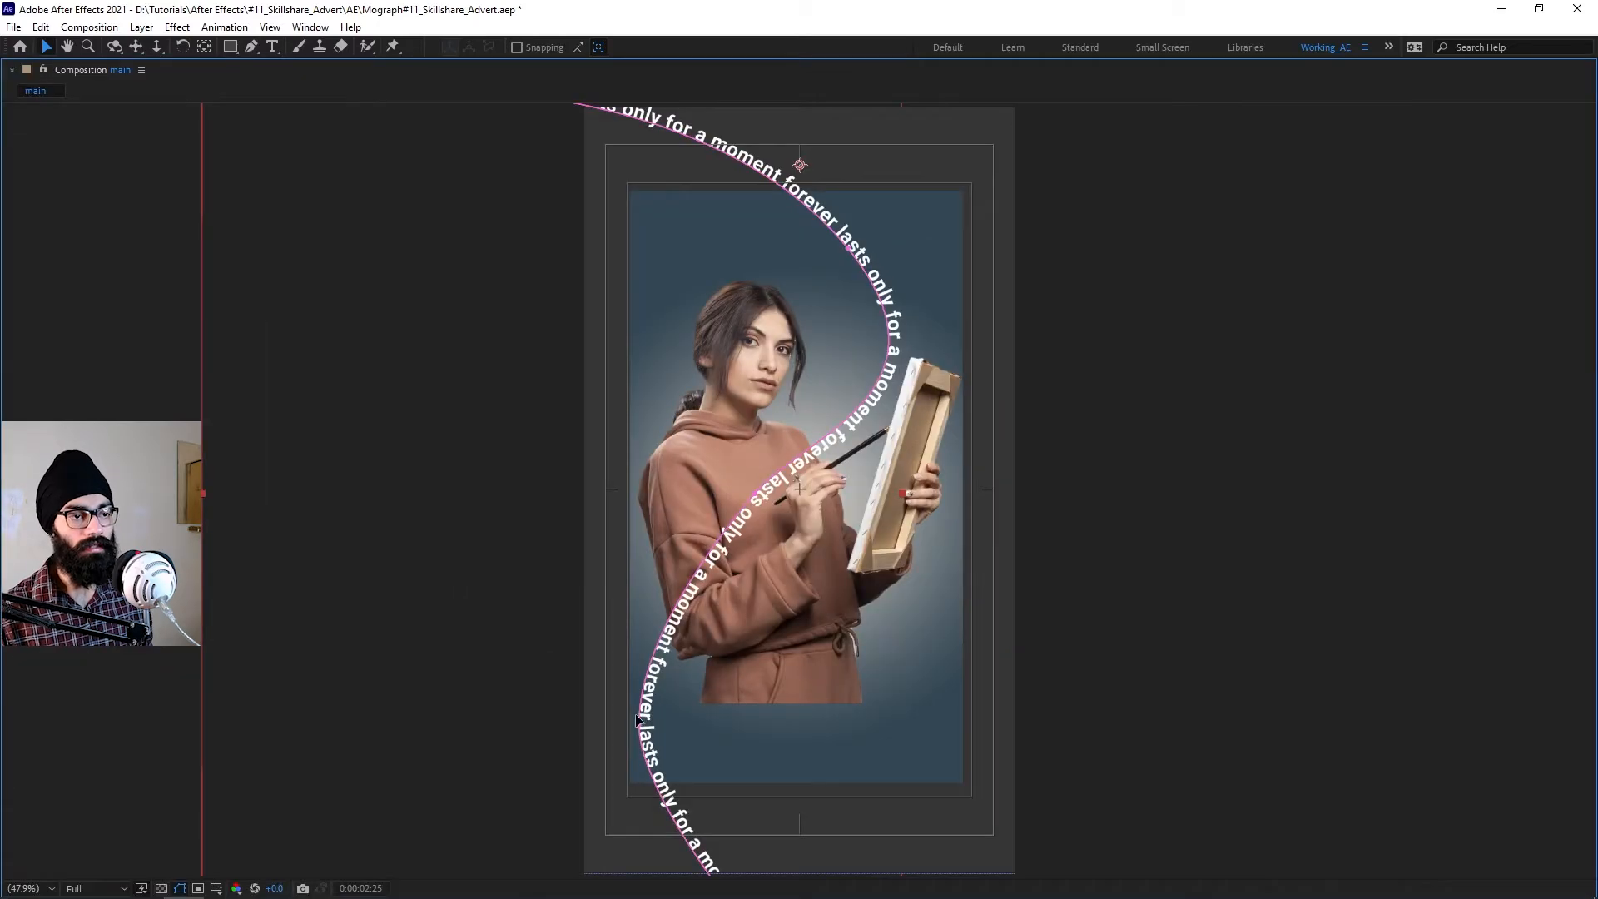
pyautogui.moveTo(639, 731); pyautogui.dragTo(623, 694)
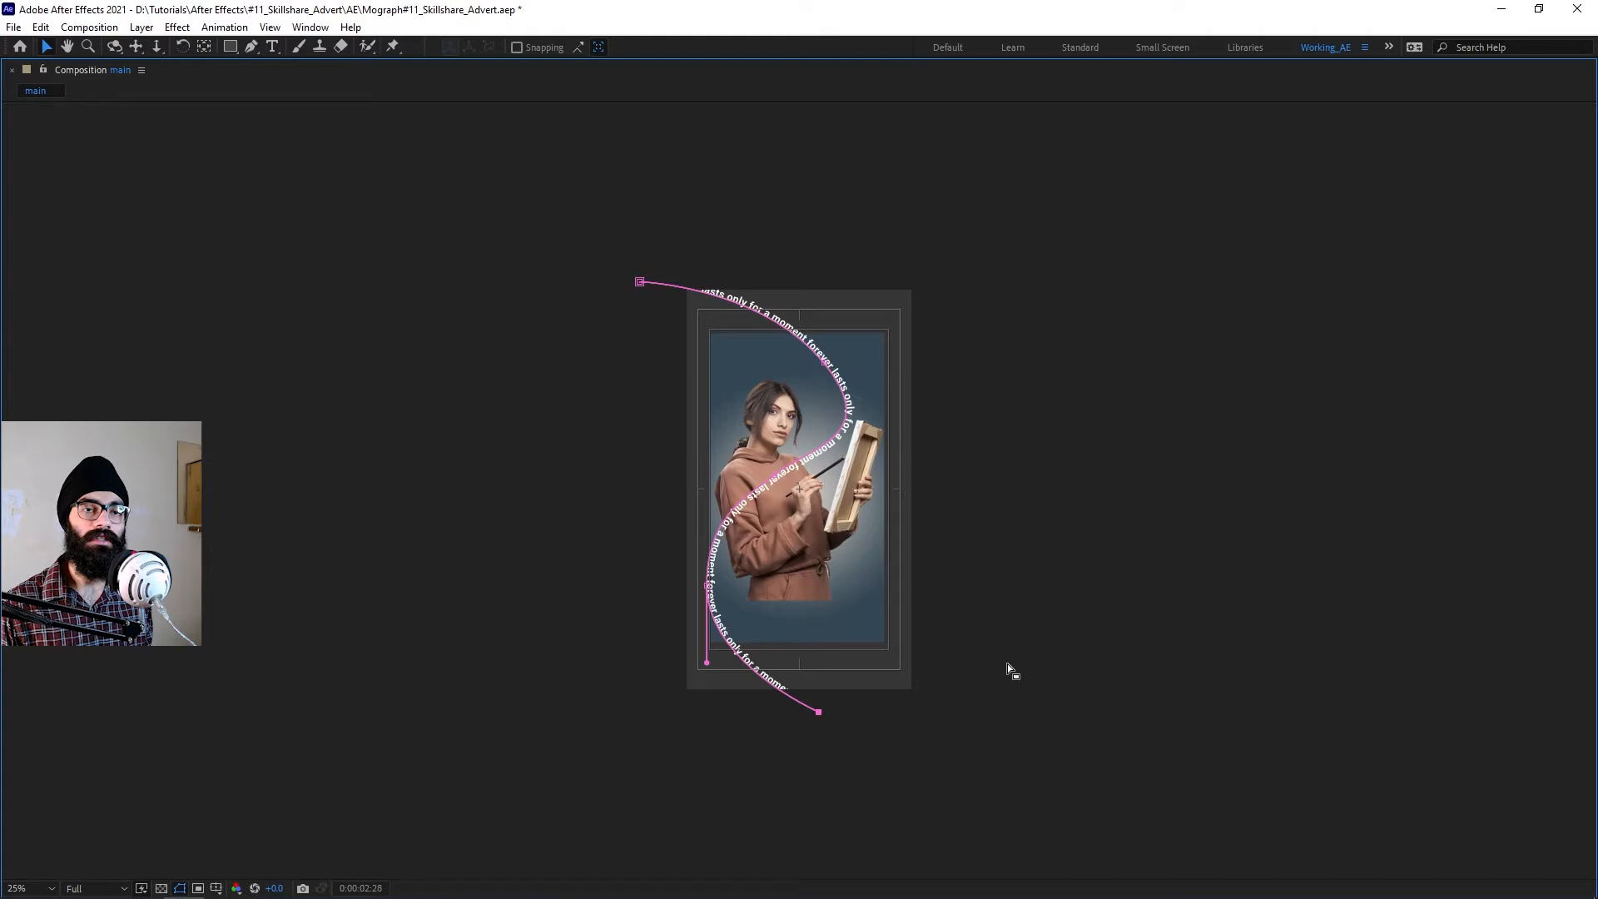
pyautogui.press('`')
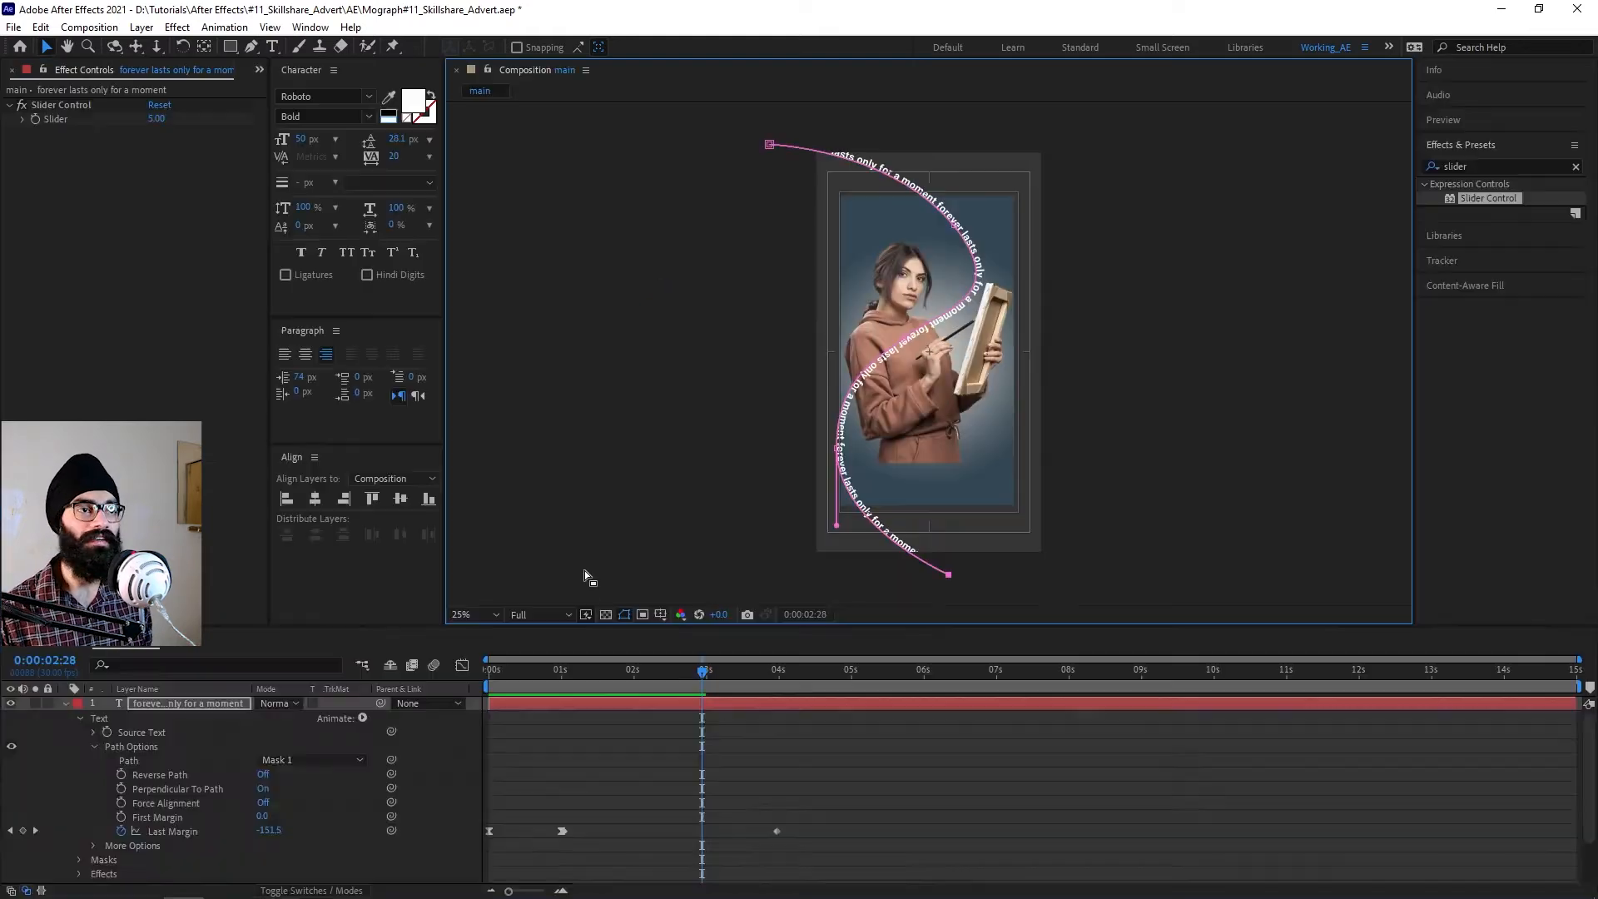
# Place the text layer directly beneath subject_3, move its final Last Margin keyframe to 5 seconds and preview the animation.
pyautogui.moveTo(208, 706); pyautogui.dragTo(210, 723)
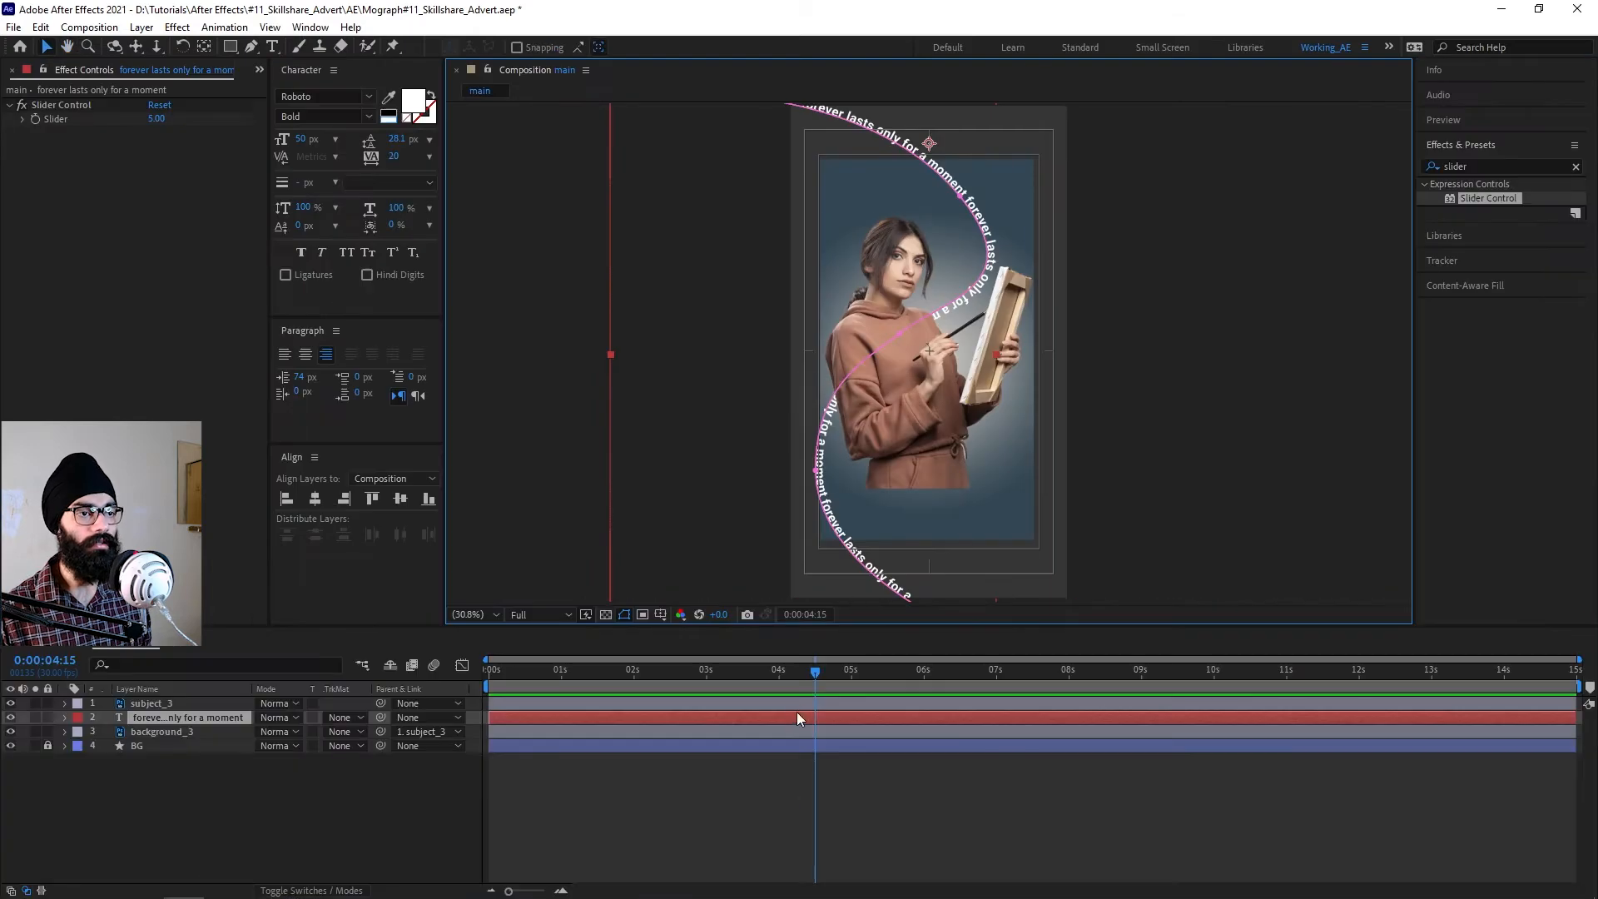
pyautogui.press('u')
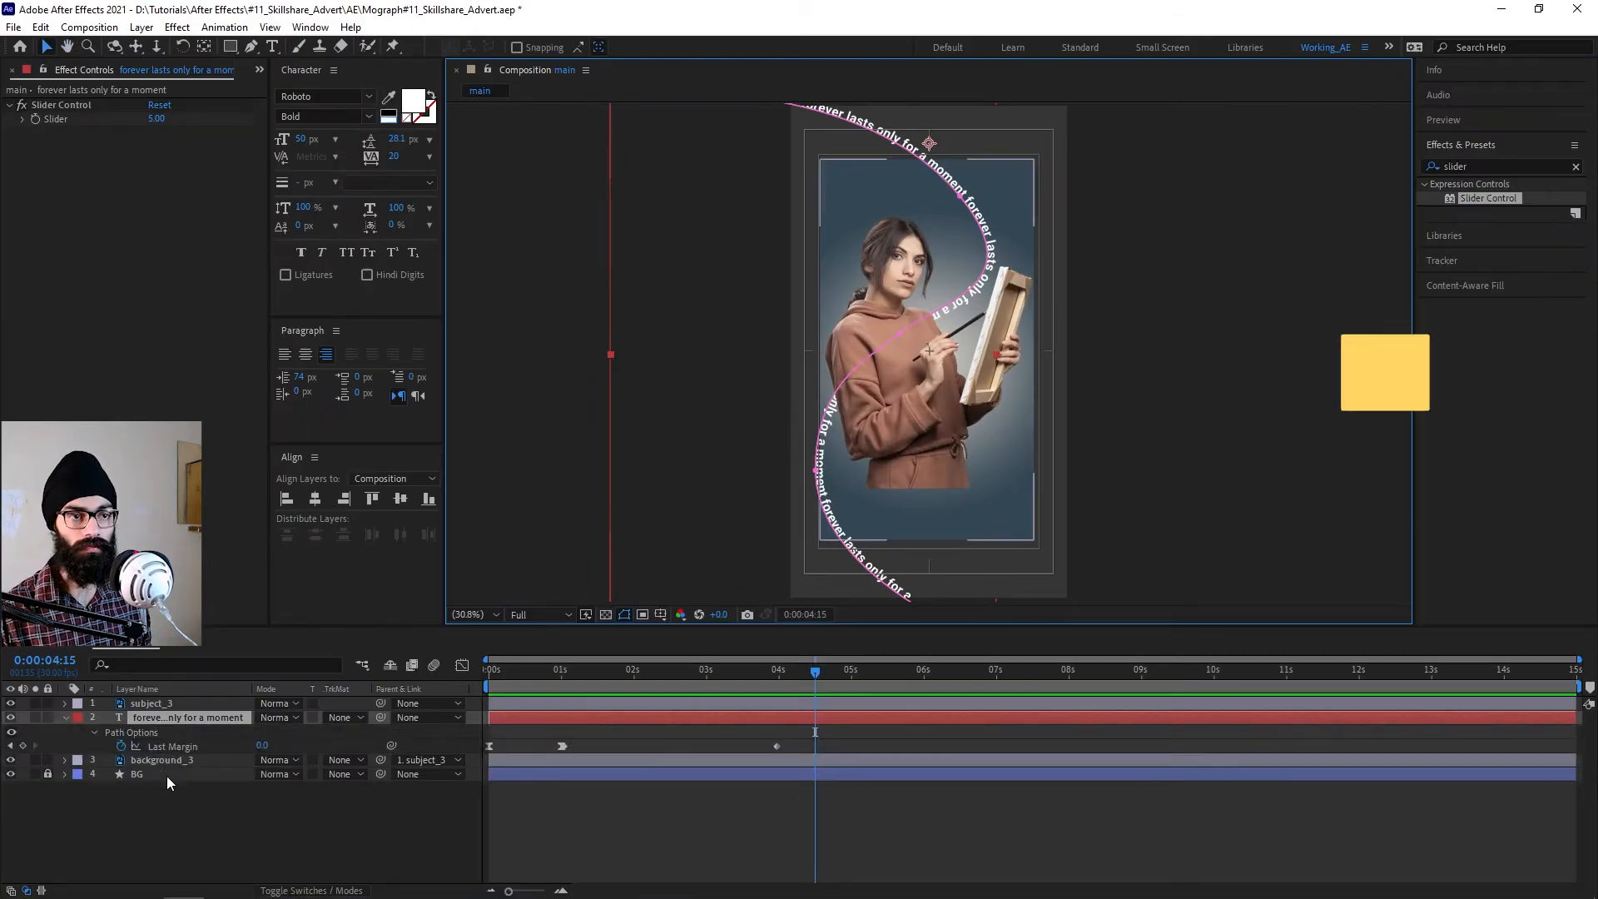
pyautogui.moveTo(814, 675); pyautogui.dragTo(853, 684)
pyautogui.moveTo(777, 746); pyautogui.dragTo(847, 756)
pyautogui.moveTo(844, 690); pyautogui.dragTo(299, 667)
pyautogui.press('space')
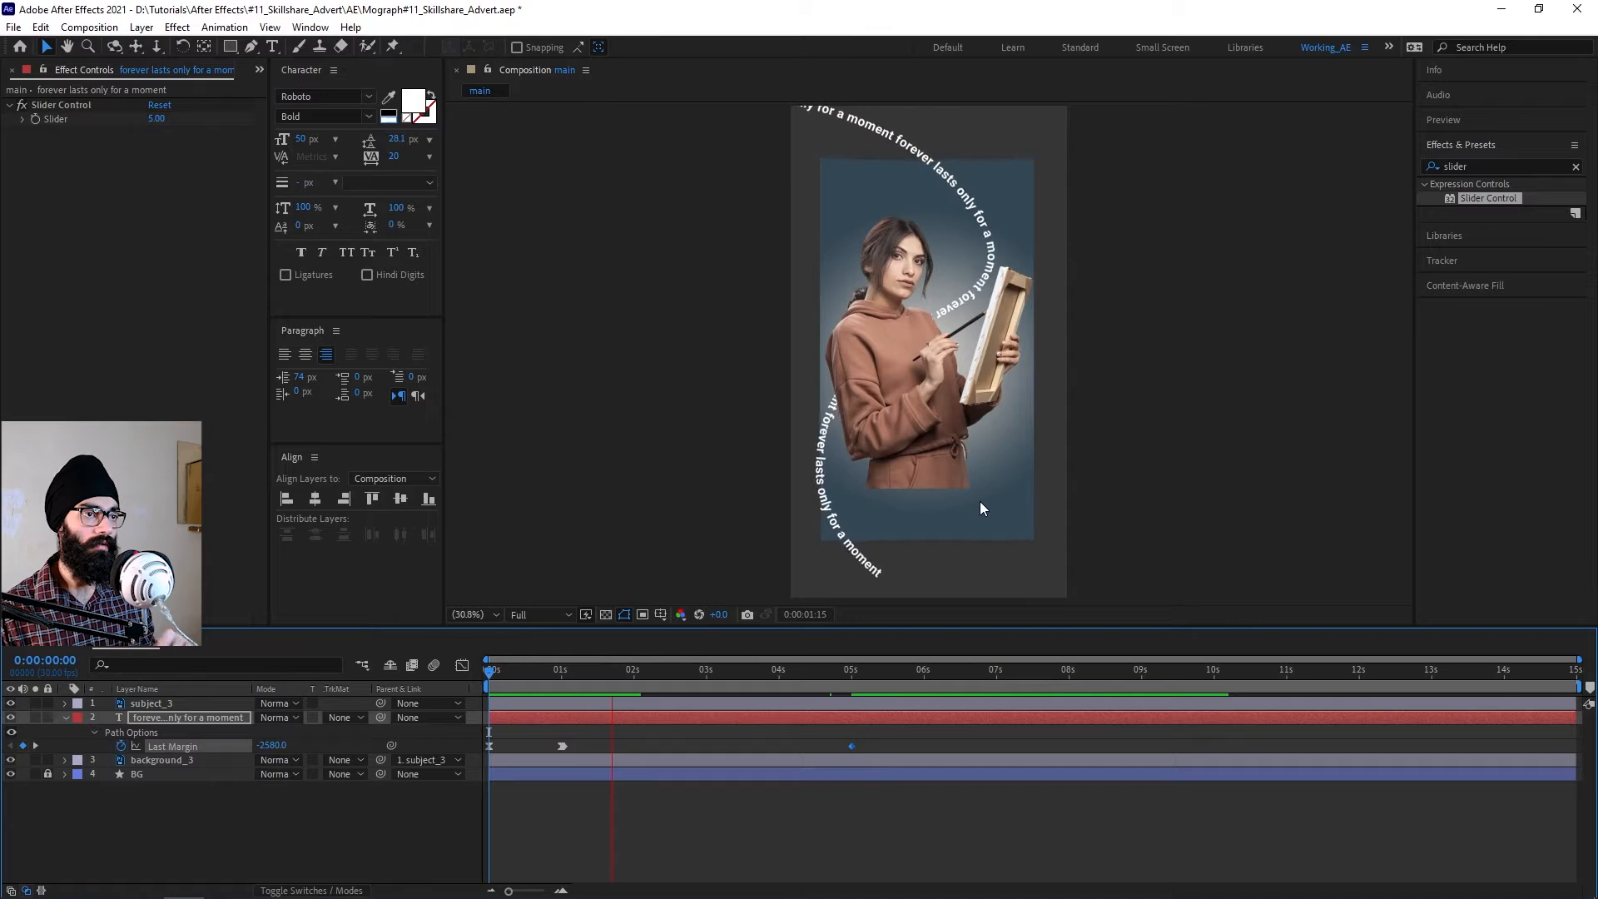
pyautogui.moveTo(925, 687); pyautogui.dragTo(927, 688)
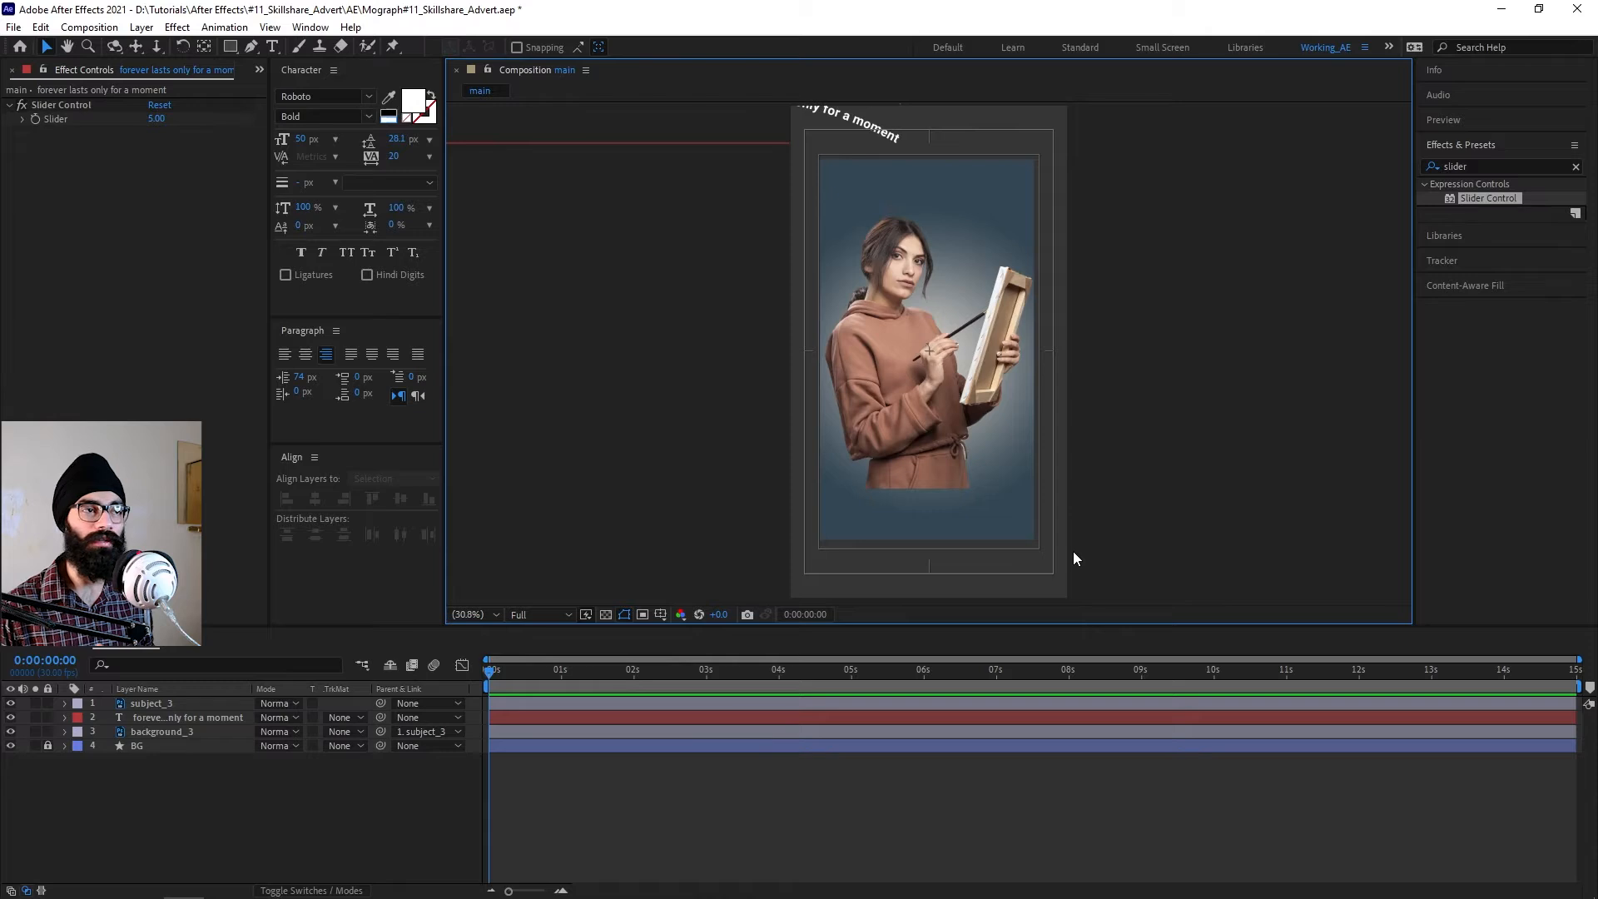
# Keyframe subject_3's current Position at 1 second, and move it below the composition to 540, 2748 on the first frame.
pyautogui.click(561, 669)
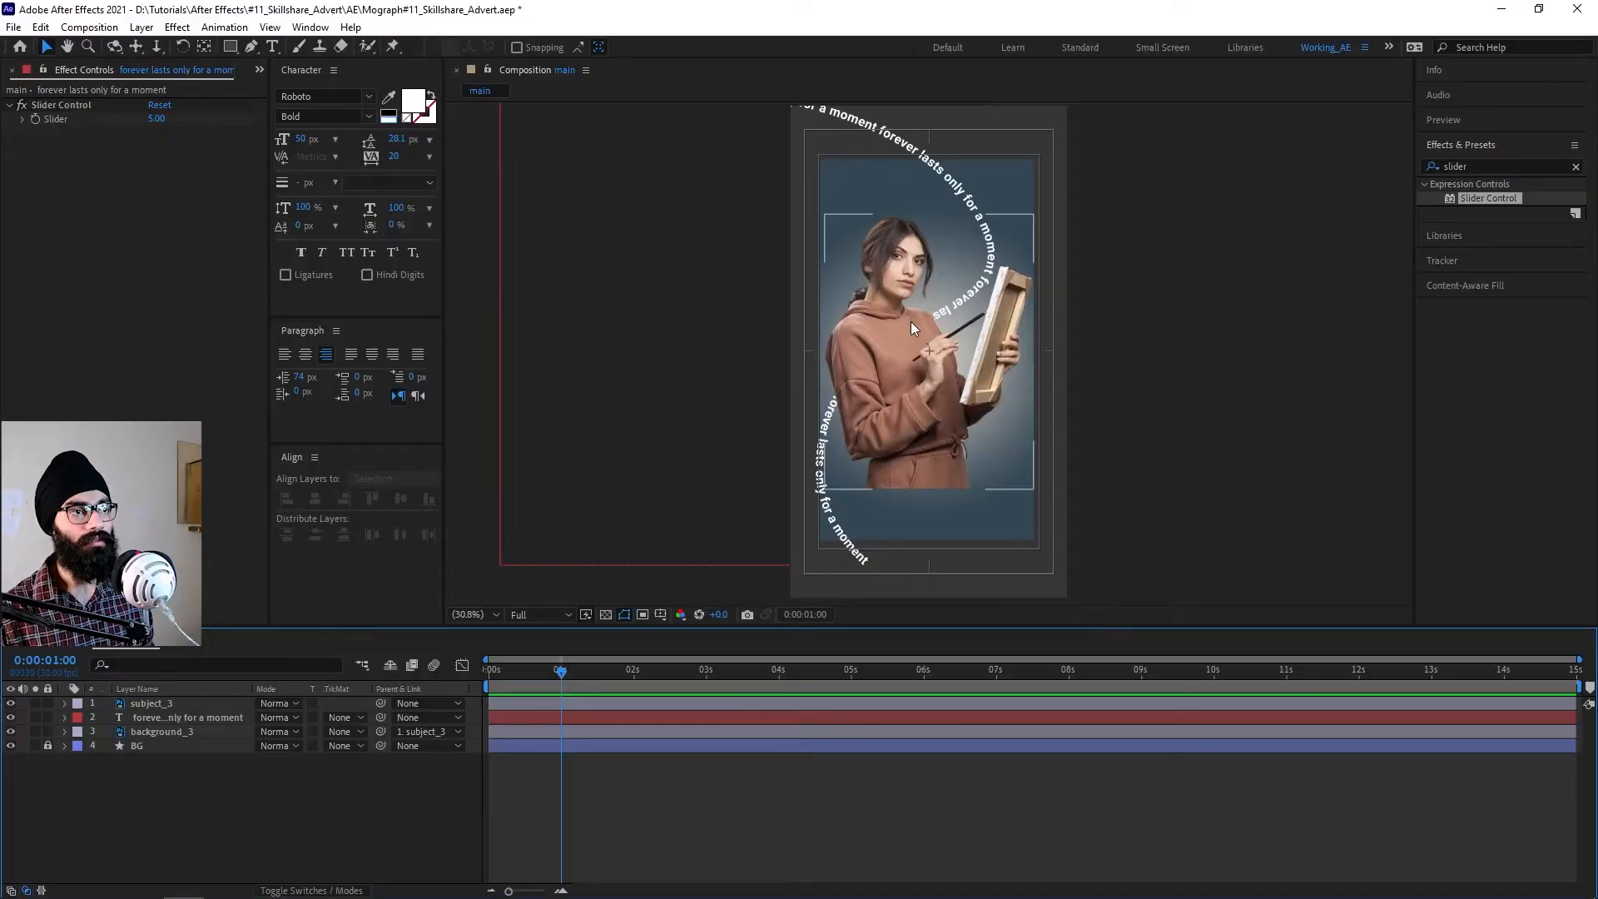
pyautogui.click(911, 323)
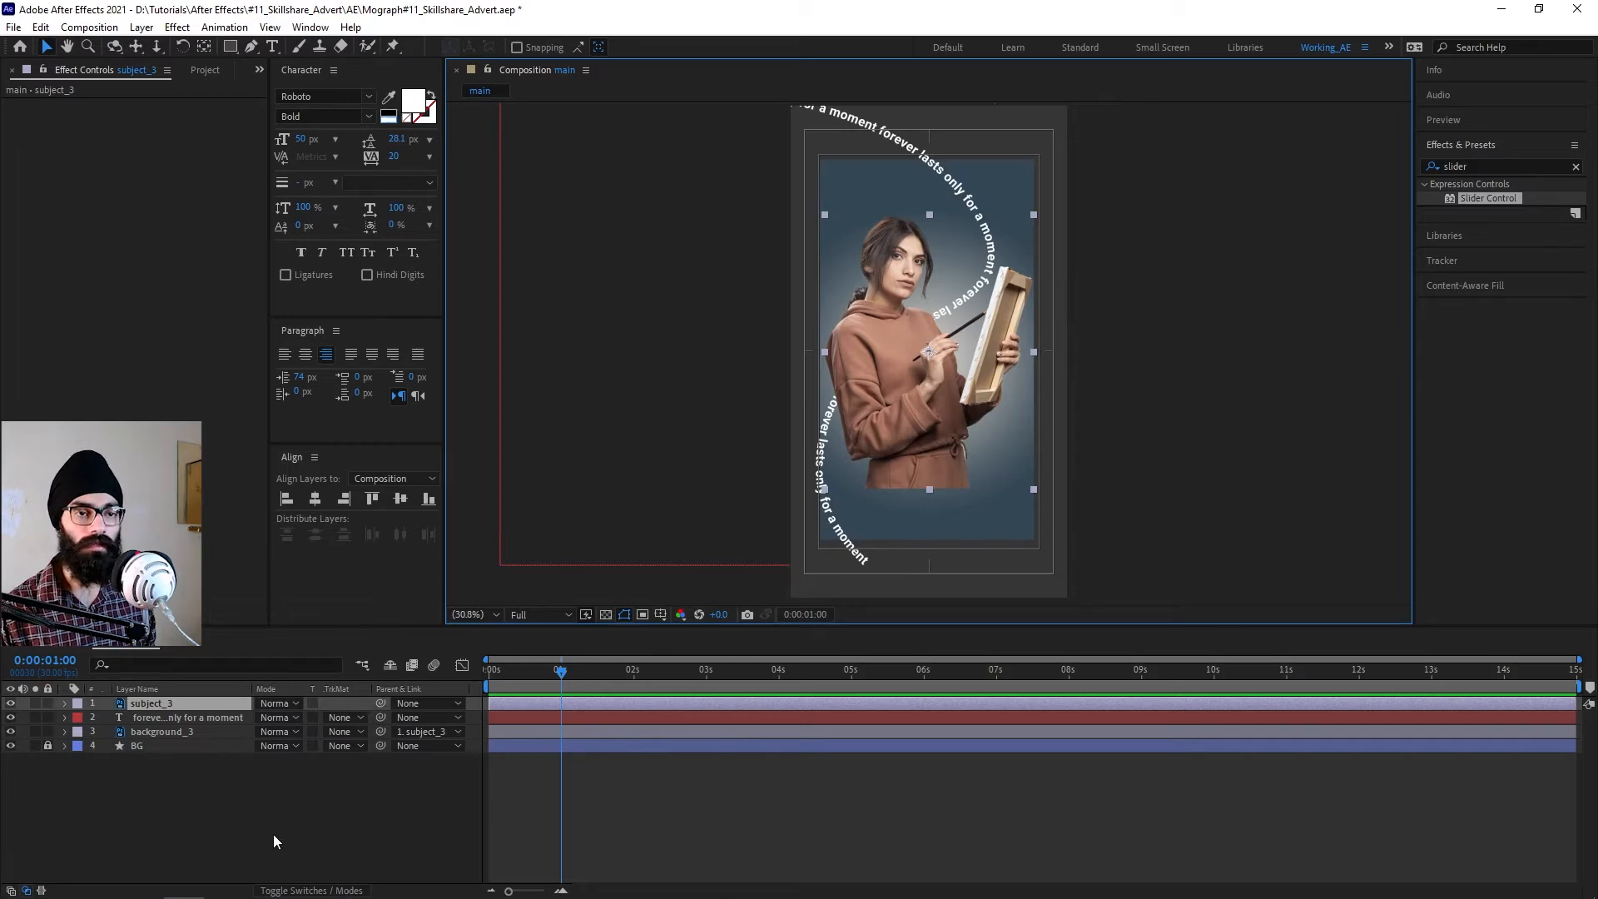
pyautogui.press('p')
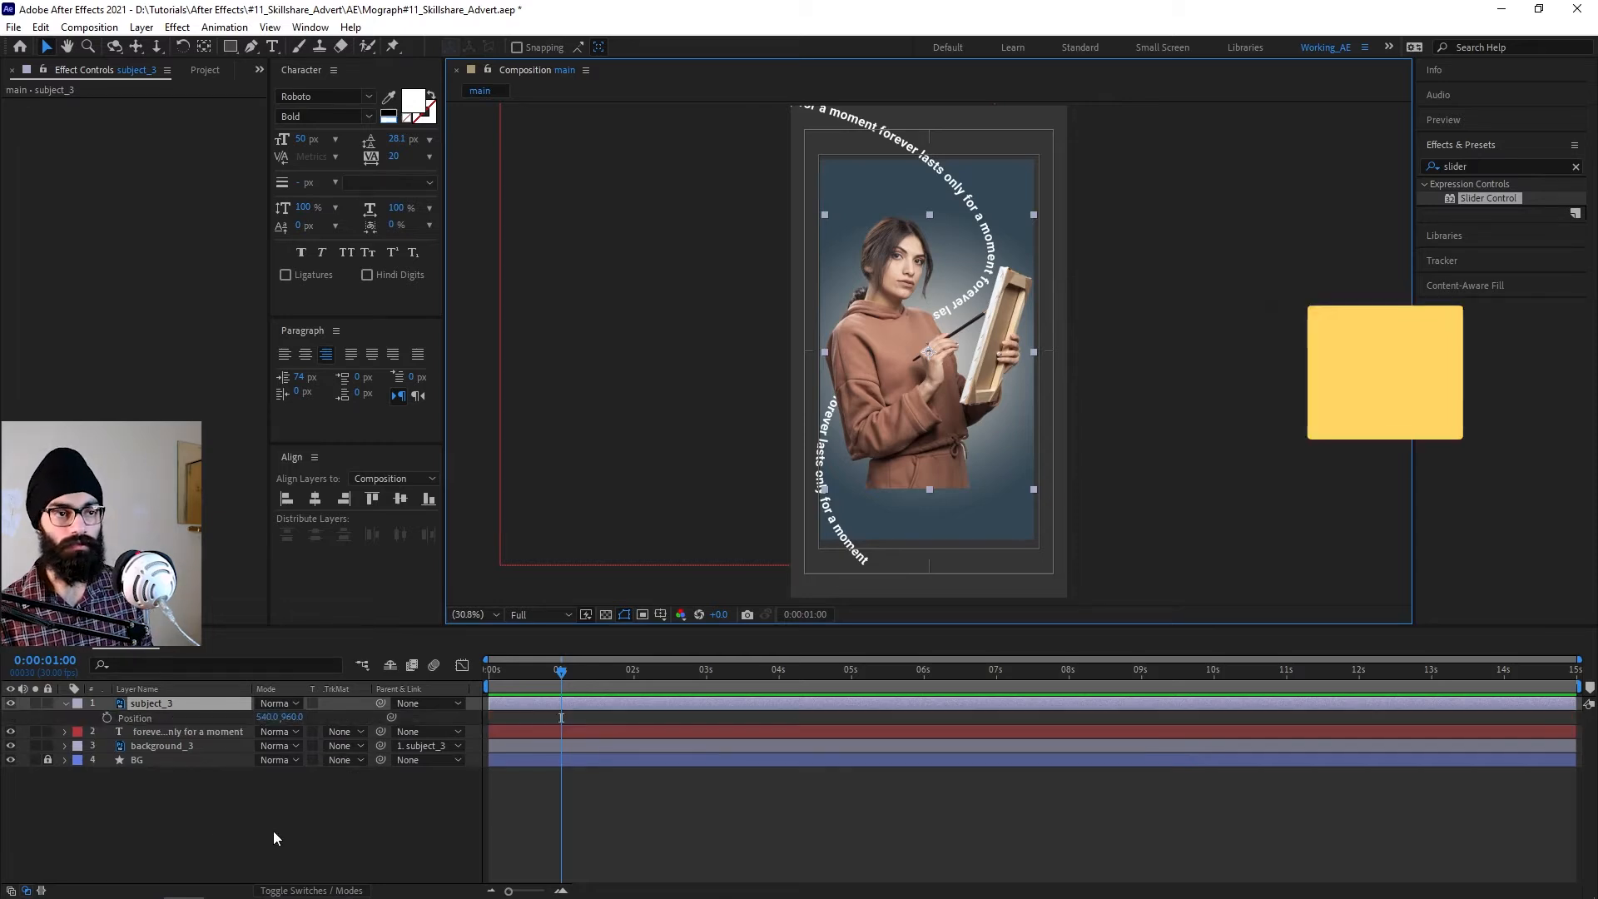
pyautogui.click(106, 718)
pyautogui.moveTo(526, 669); pyautogui.dragTo(461, 675)
pyautogui.scroll(-4, 1029, 348)
pyautogui.scroll(2, 970, 393)
pyautogui.moveTo(931, 357); pyautogui.dragTo(941, 605)
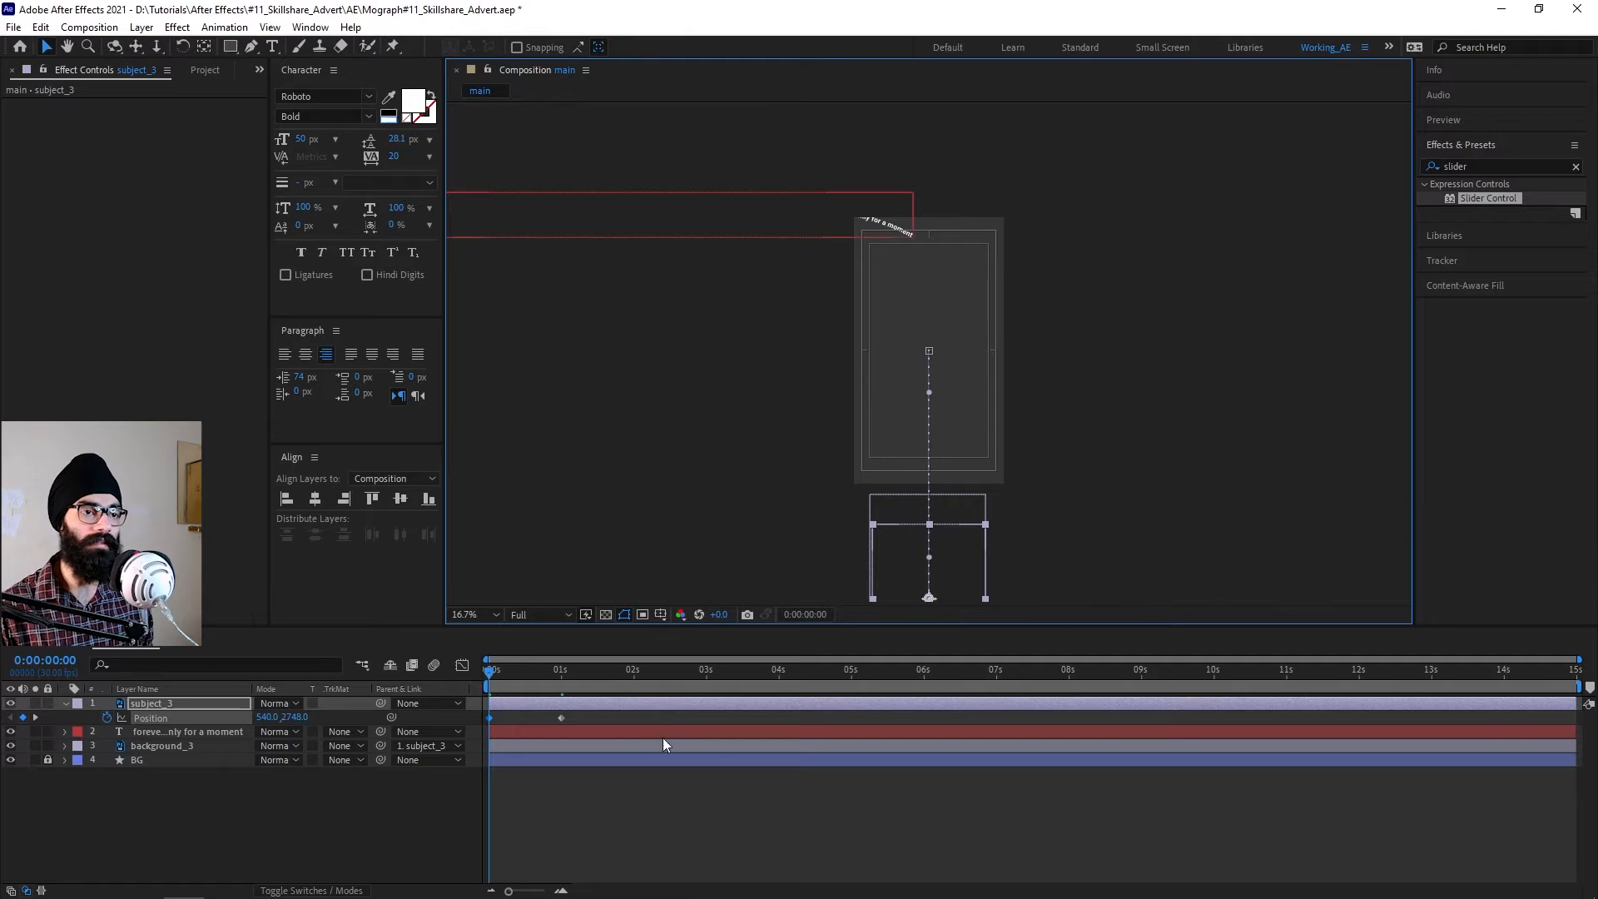
# Apply Easy Ease to both Position keyframes of subject_3 and preview the rise into frame.
pyautogui.moveTo(695, 673); pyautogui.dragTo(476, 681)
pyautogui.moveTo(441, 732); pyautogui.dragTo(441, 732)
pyautogui.press('F9')
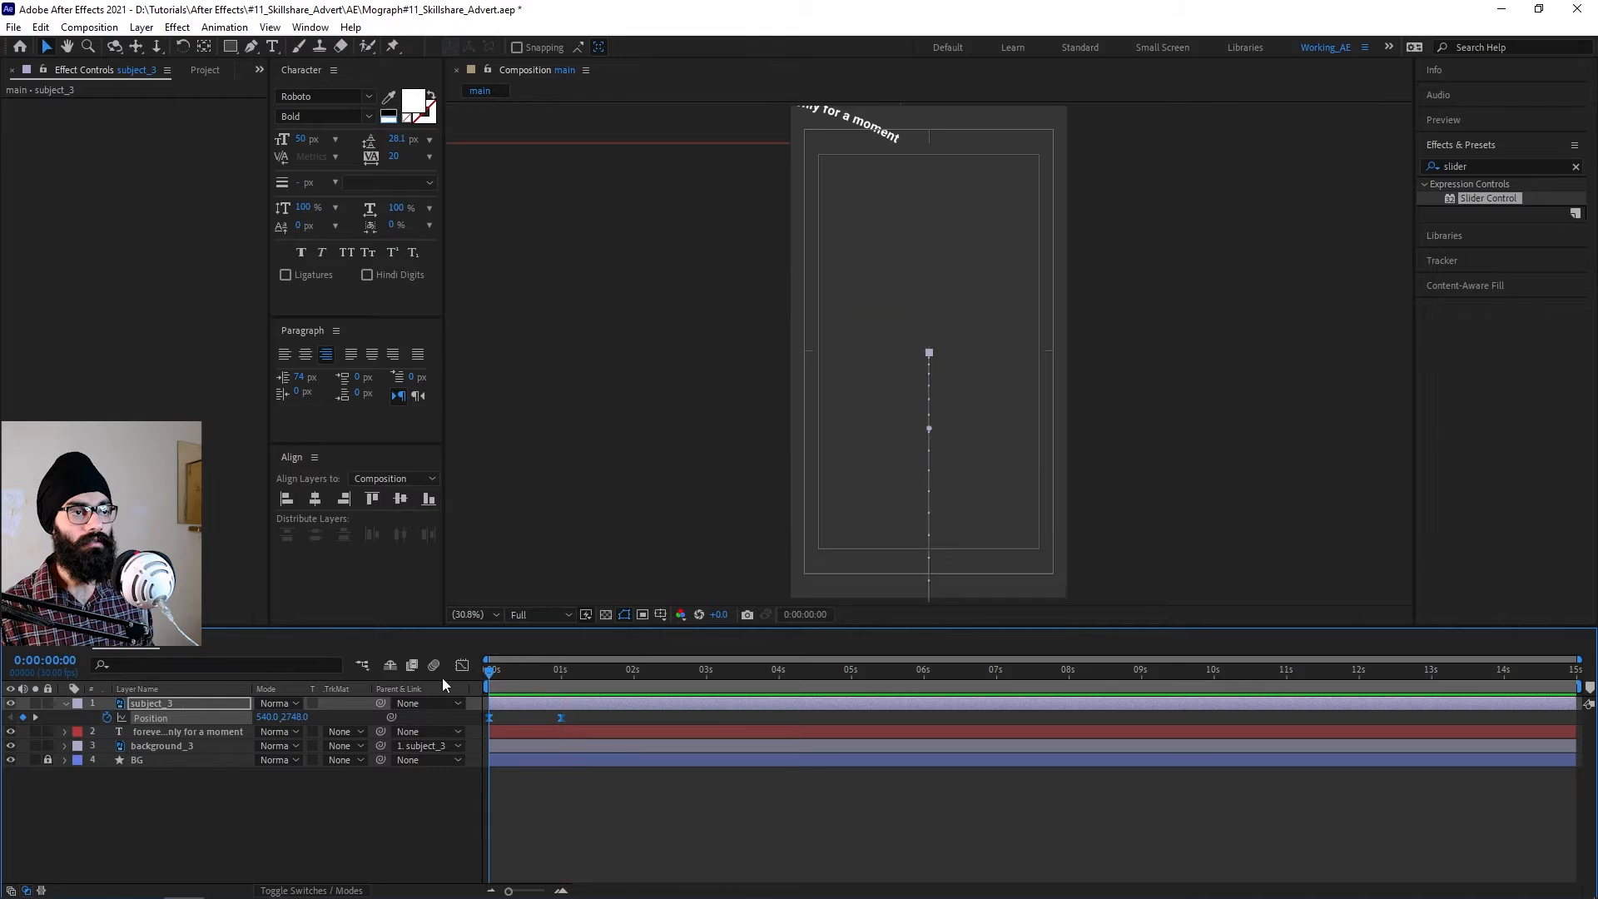
pyautogui.press('space')
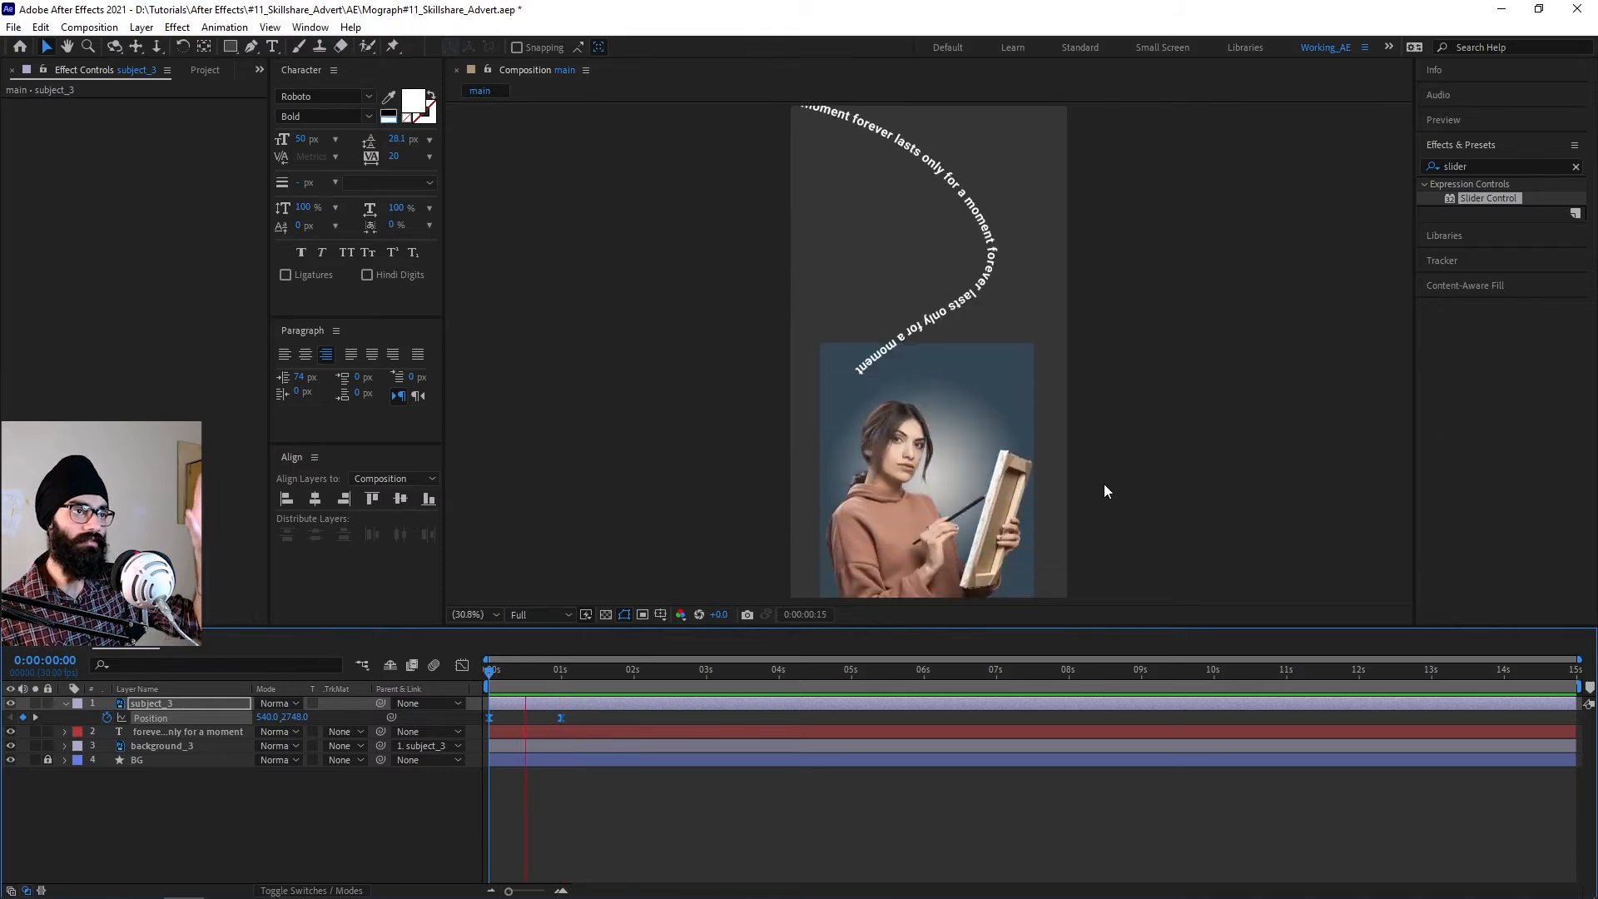
pyautogui.press('space')
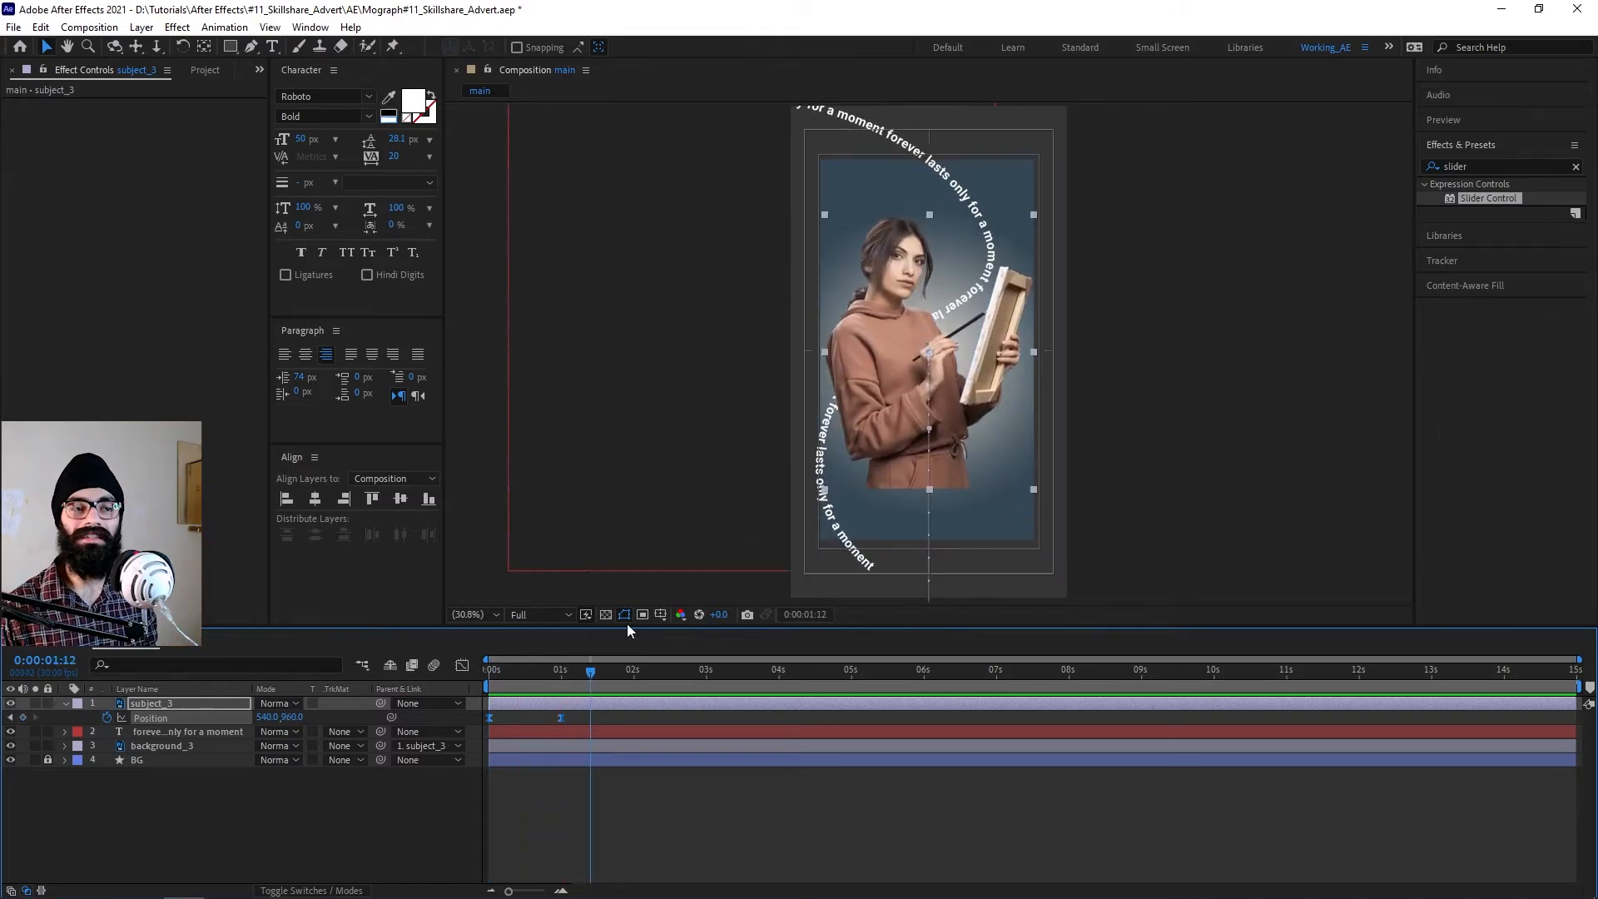
# Keyframe subject_3's current Position at 6 seconds, and move it sideways out of the composition to -678.3, 960 at 7 seconds.
pyautogui.click(922, 670)
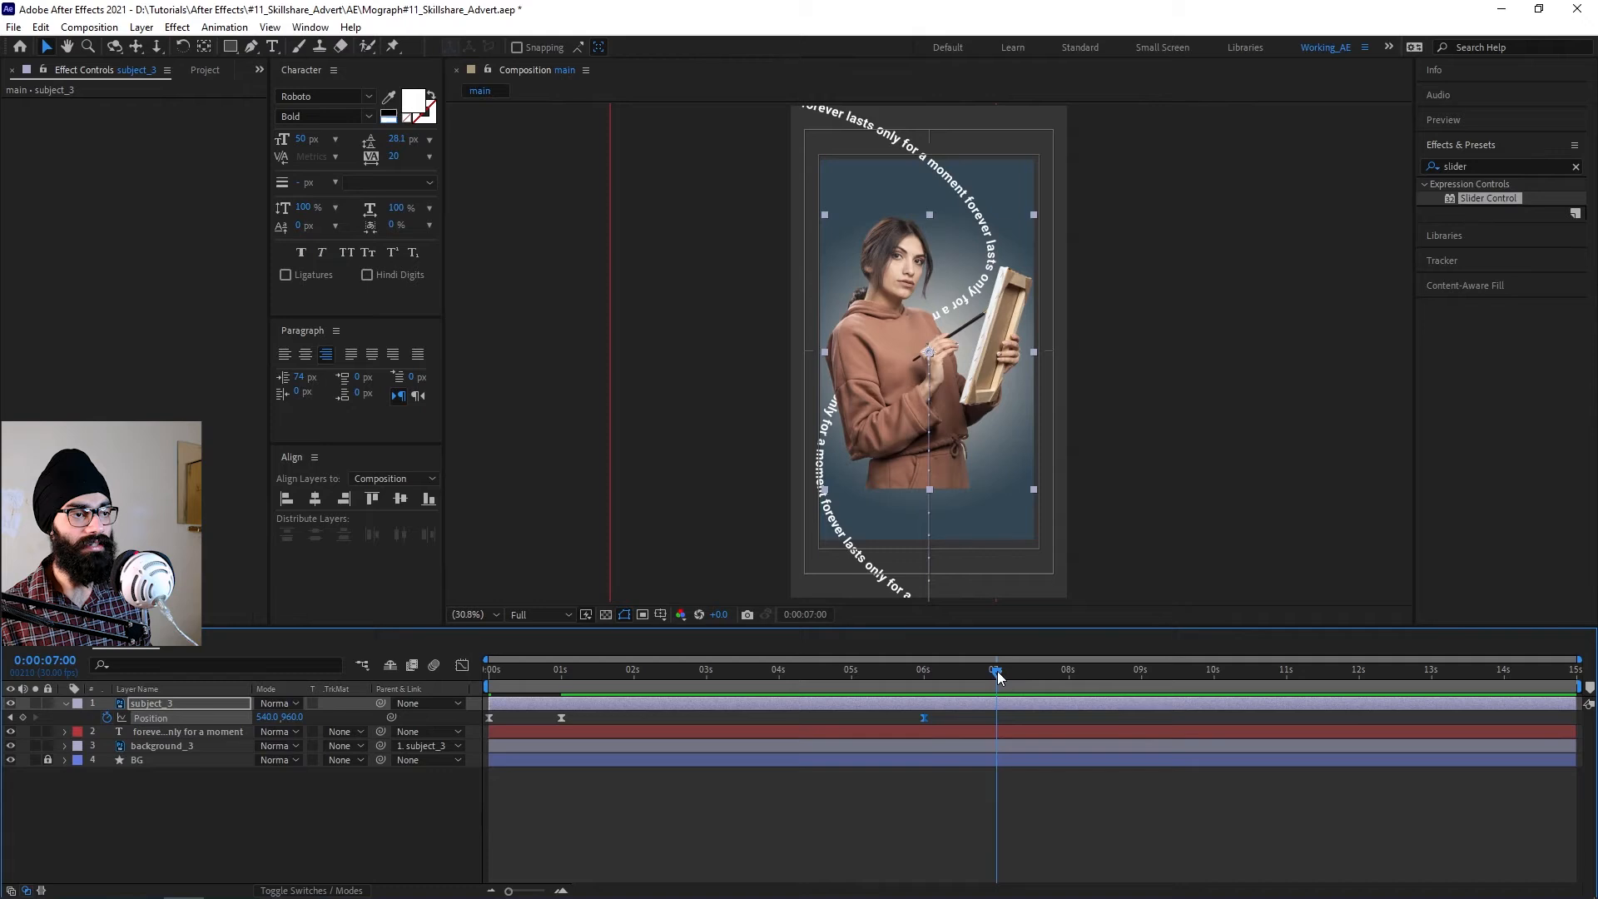
pyautogui.moveTo(921, 340); pyautogui.dragTo(611, 339)
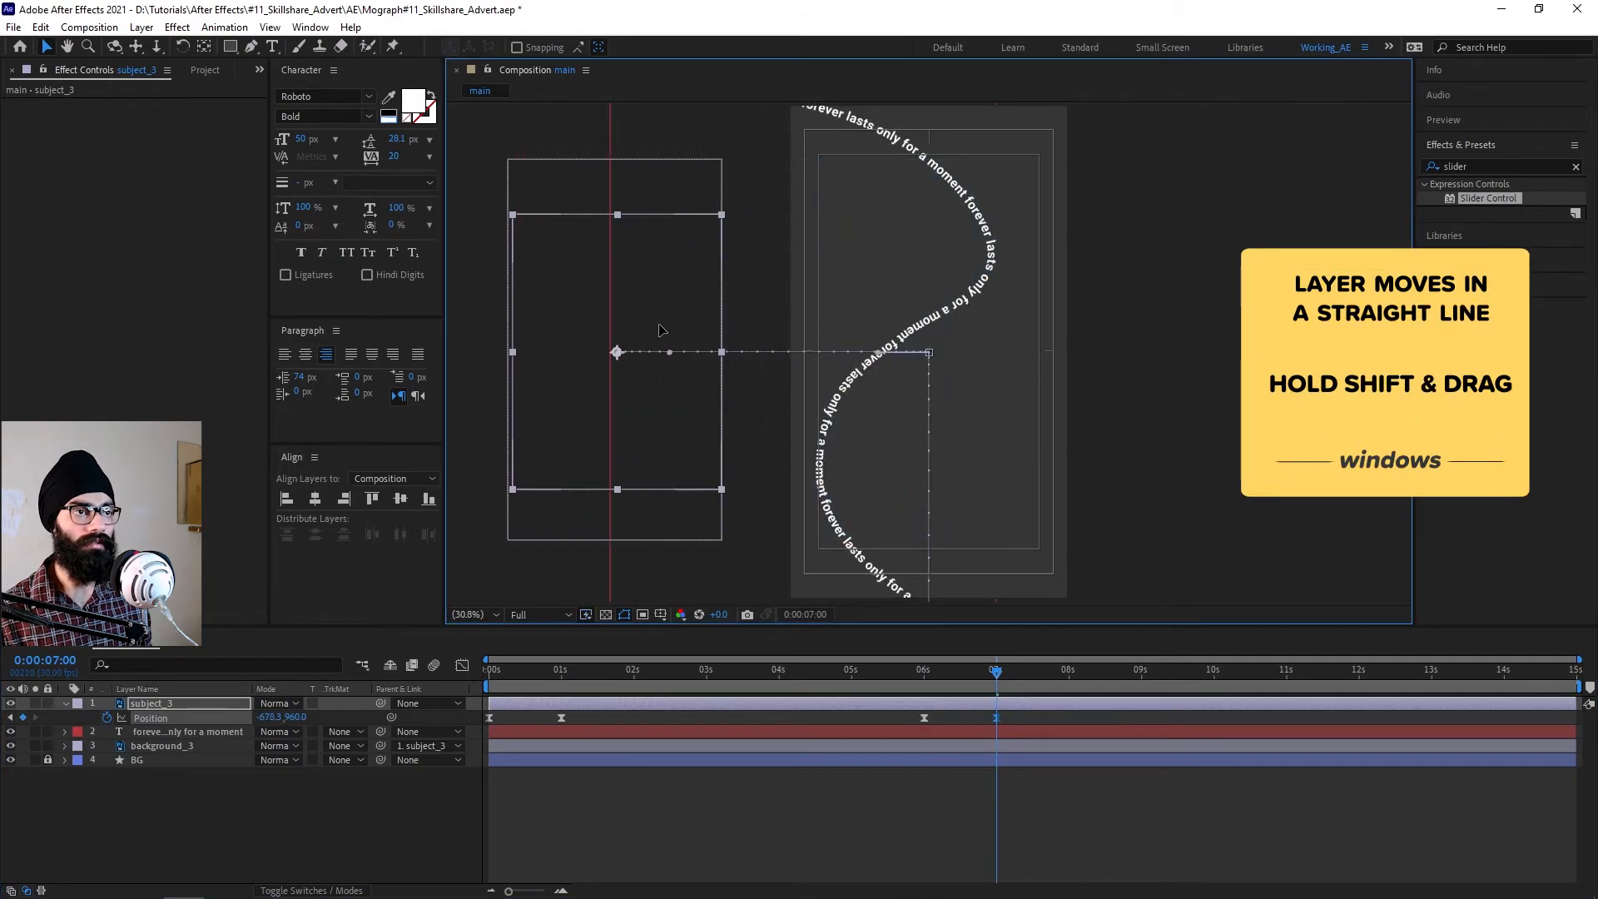
# Keyframe the text layer's current Position at 6 seconds, and move it left out of the composition to -540, 144.6 at 7 seconds.
pyautogui.moveTo(956, 677); pyautogui.dragTo(924, 706)
pyautogui.click(942, 730)
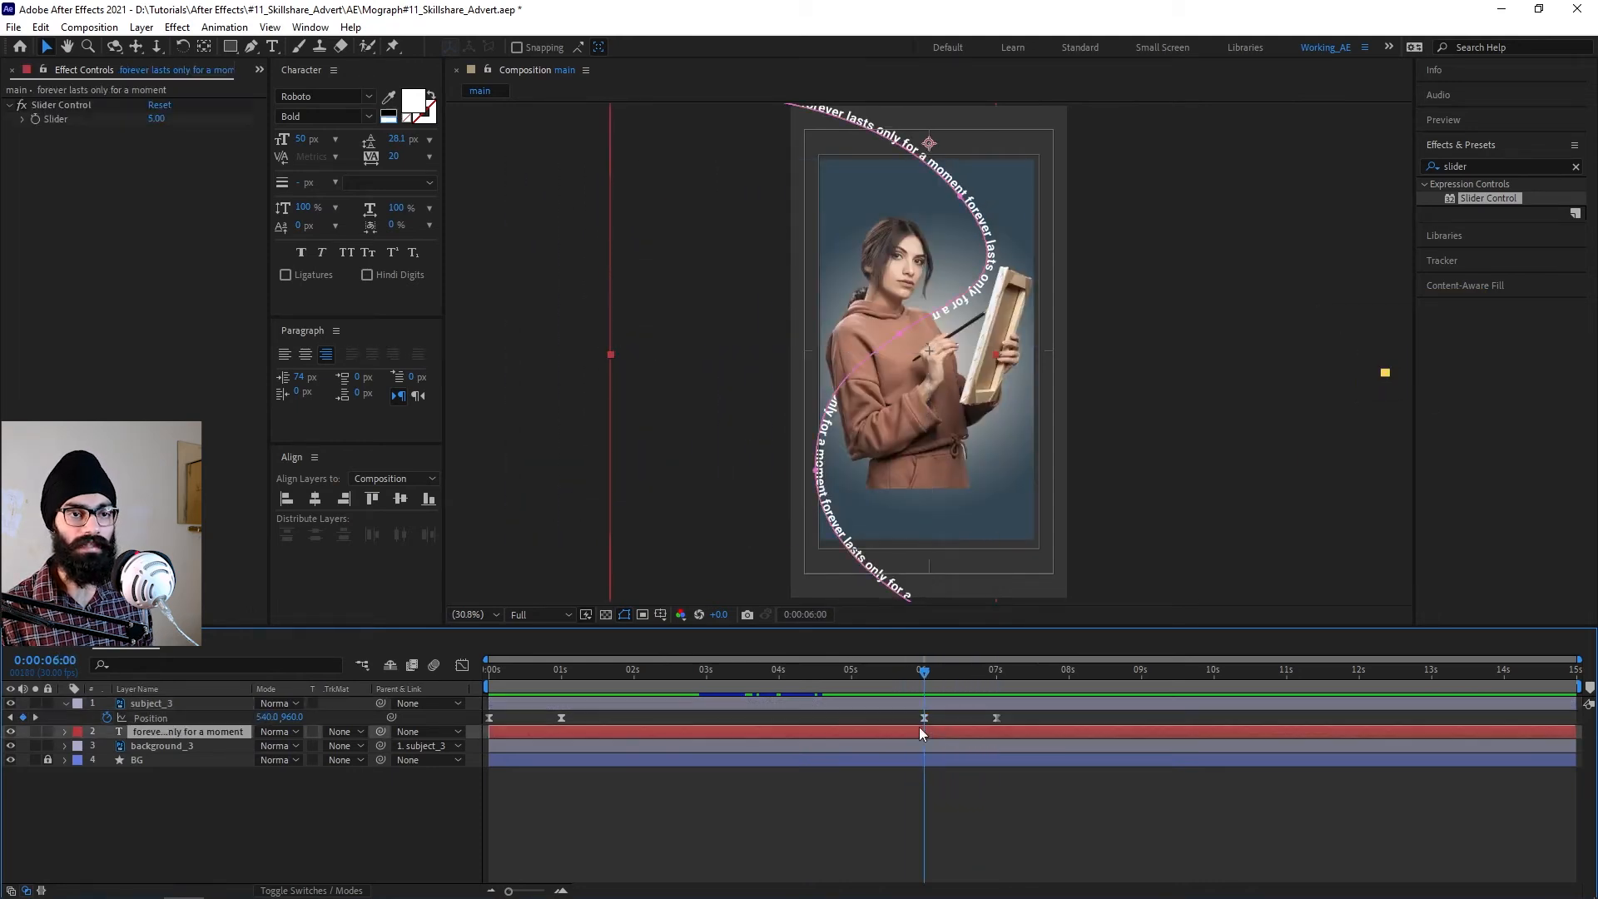
pyautogui.press('p')
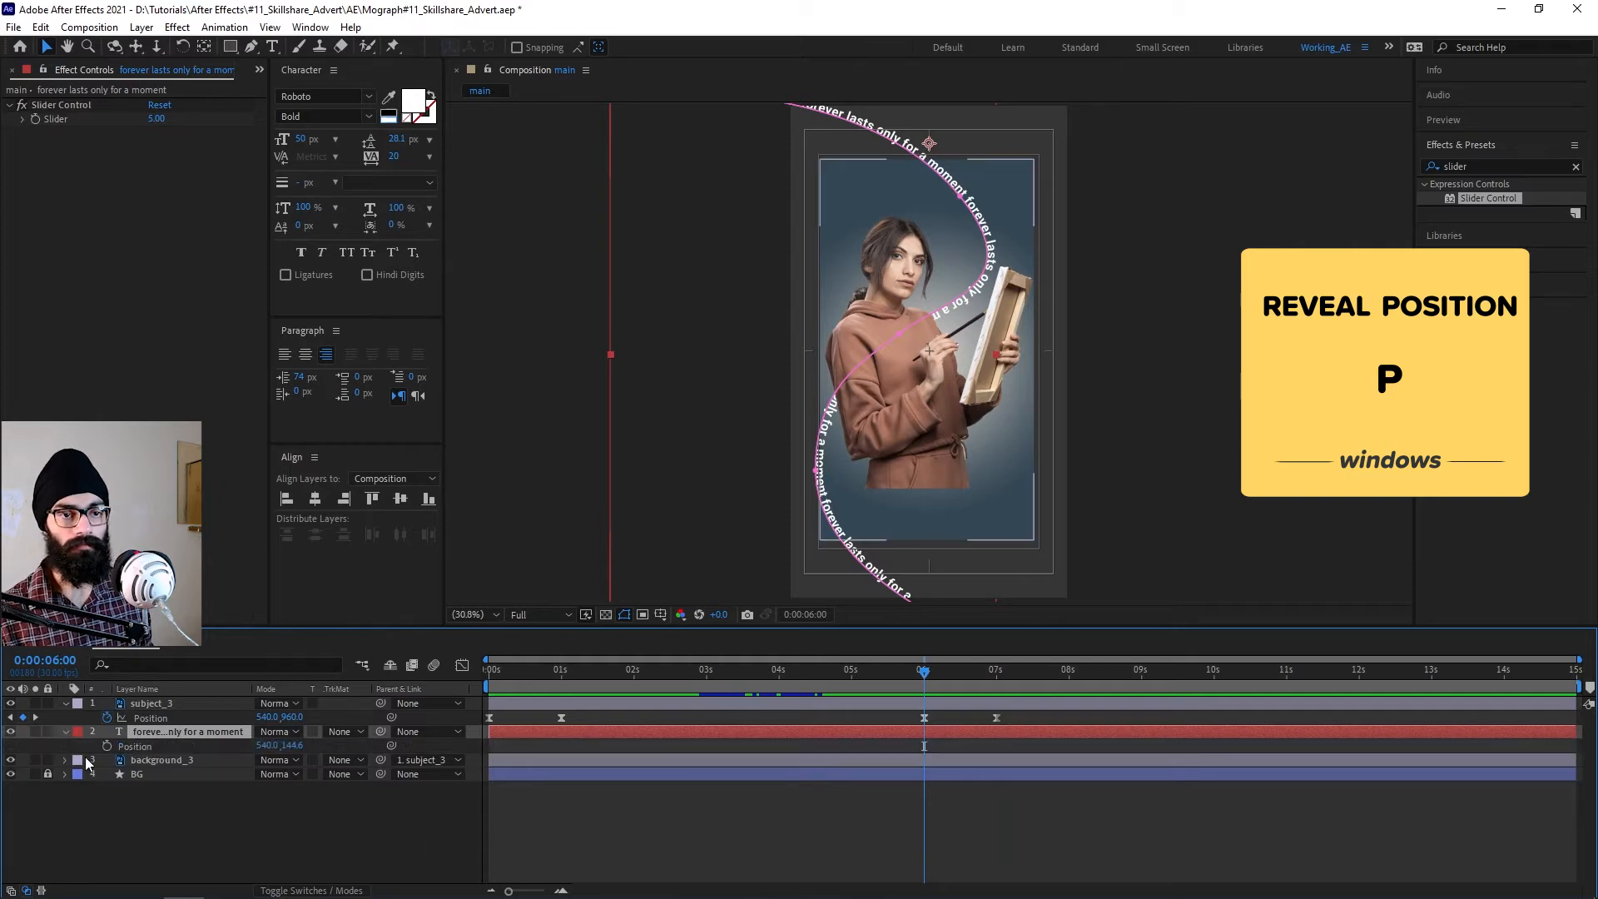
pyautogui.click(107, 746)
pyautogui.click(996, 676)
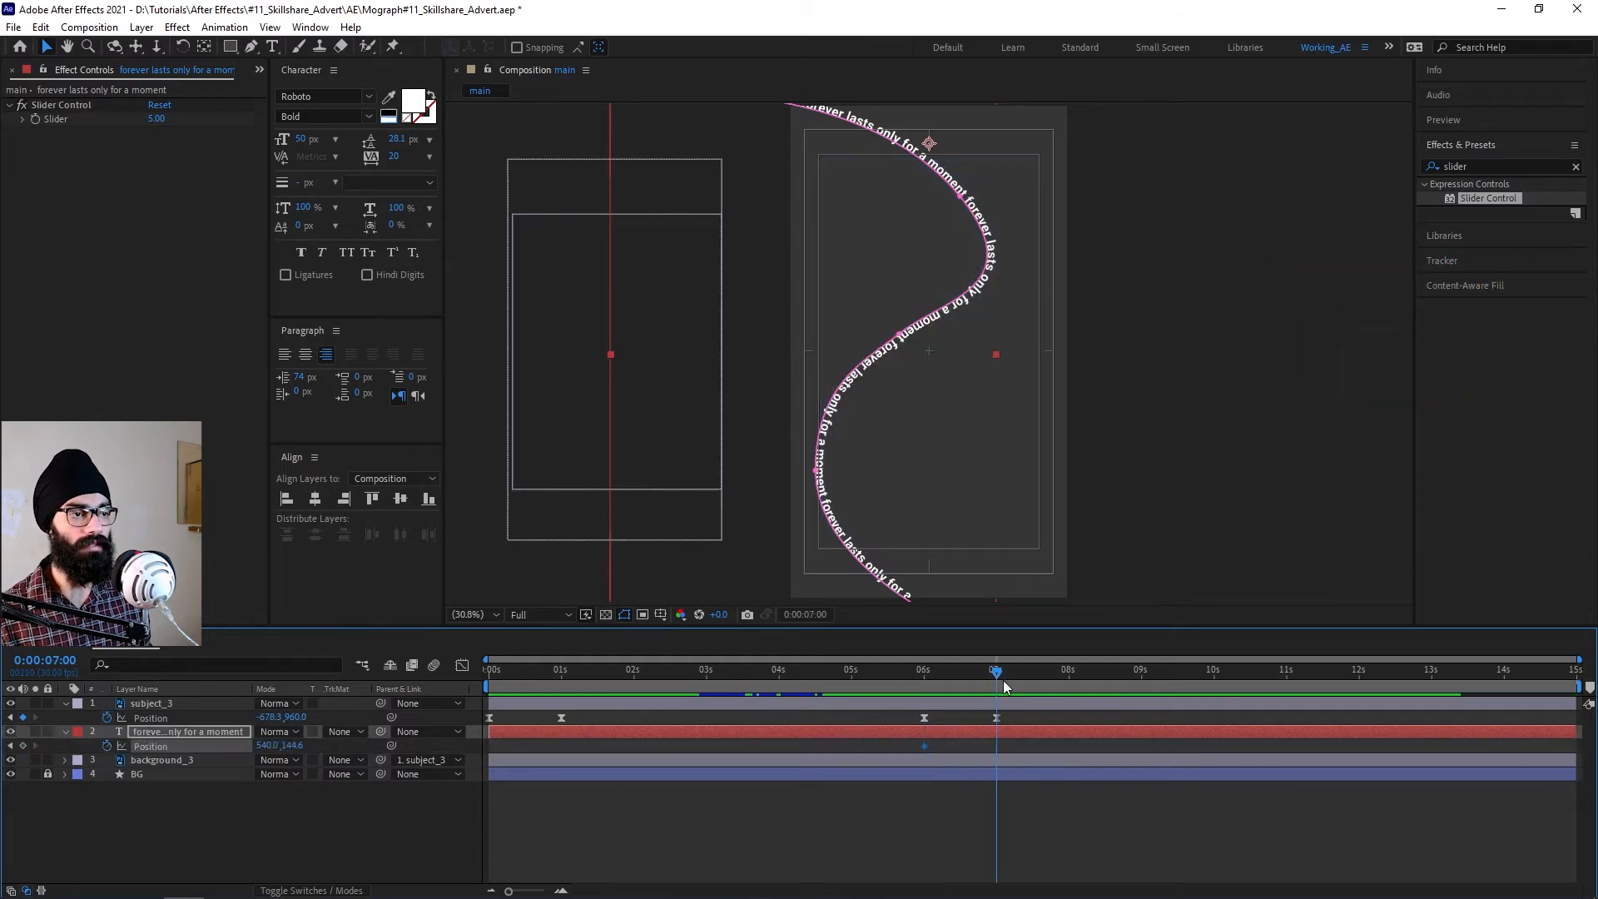
pyautogui.hotkey('shift', 'Left')
pyautogui.hotkey('shift', 'Left')
pyautogui.hotkey('shift', 'Left')
pyautogui.hotkey('shift', 'Left')
pyautogui.hotkey('shift', 'Left')
pyautogui.hotkey('shift', 'Left')
pyautogui.hotkey('shift', 'Left')
pyautogui.hotkey('shift', 'Left')
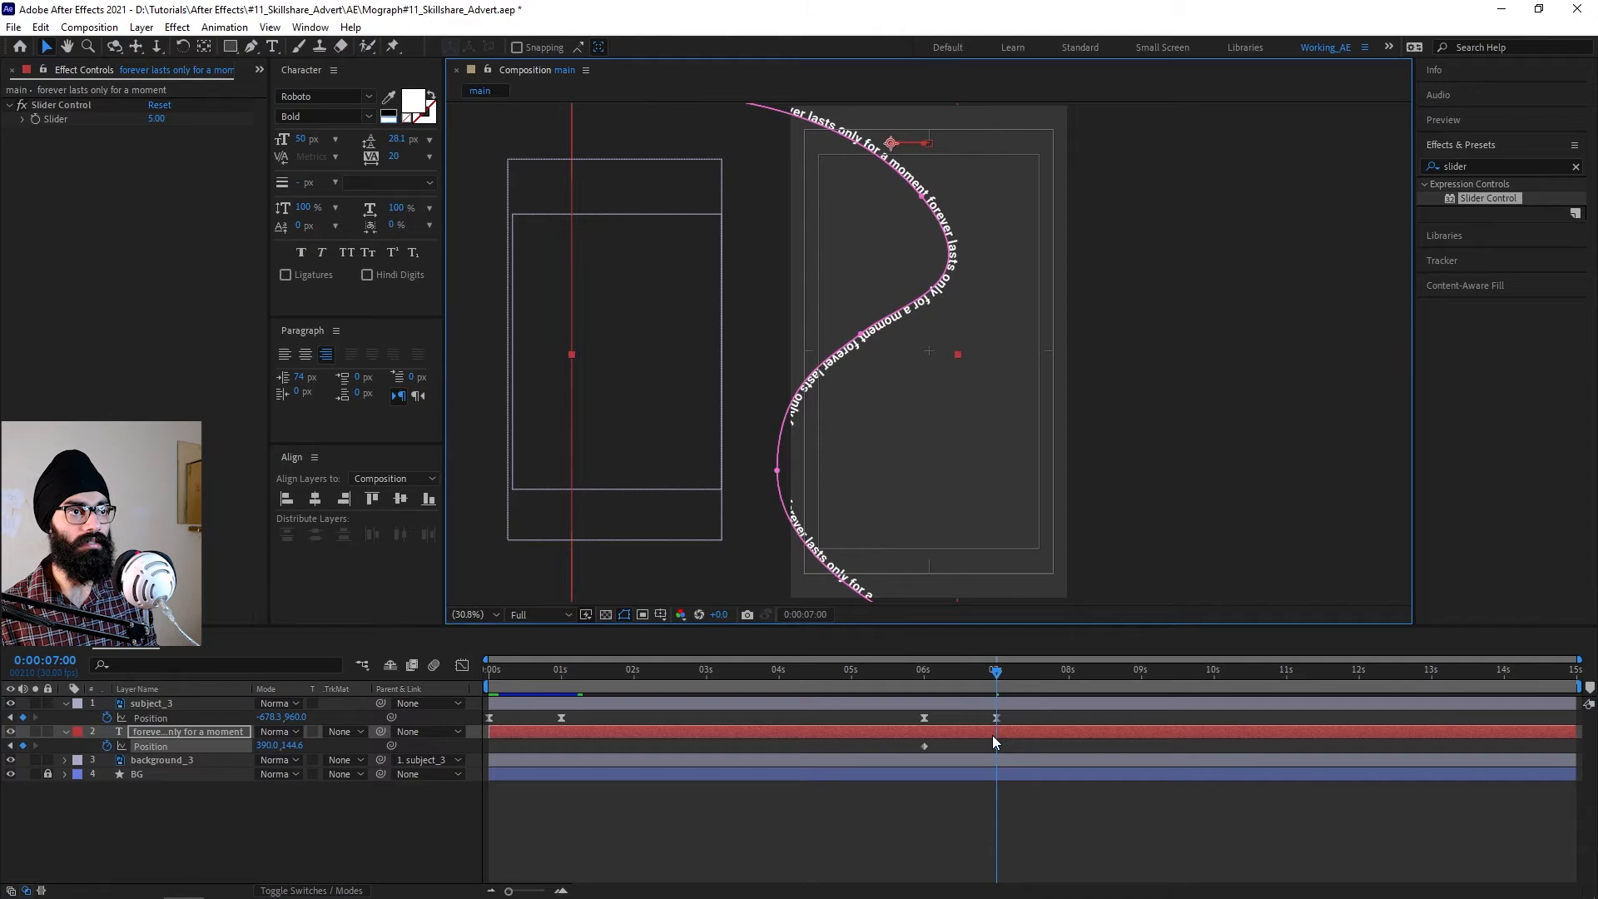
pyautogui.hotkey('shift', 'Left')
pyautogui.hotkey('shift', 'Left')
pyautogui.hotkey('shift', 'Left')
pyautogui.hotkey('shift', 'Left')
pyautogui.hotkey('shift', 'Left')
pyautogui.hotkey('shift', 'Left')
pyautogui.hotkey('shift', 'Left')
pyautogui.hotkey('shift', 'Left')
pyautogui.hotkey('shift', 'Left')
pyautogui.hotkey('shift', 'Left')
pyautogui.hotkey('shift', 'Left')
pyautogui.hotkey('shift', 'Left')
pyautogui.hotkey('shift', 'Left')
pyautogui.hotkey('shift', 'Left')
pyautogui.hotkey('shift', 'Left')
pyautogui.hotkey('shift', 'Left')
pyautogui.hotkey('shift', 'Left')
pyautogui.hotkey('shift', 'Left')
pyautogui.hotkey('shift', 'Left')
pyautogui.hotkey('shift', 'Left')
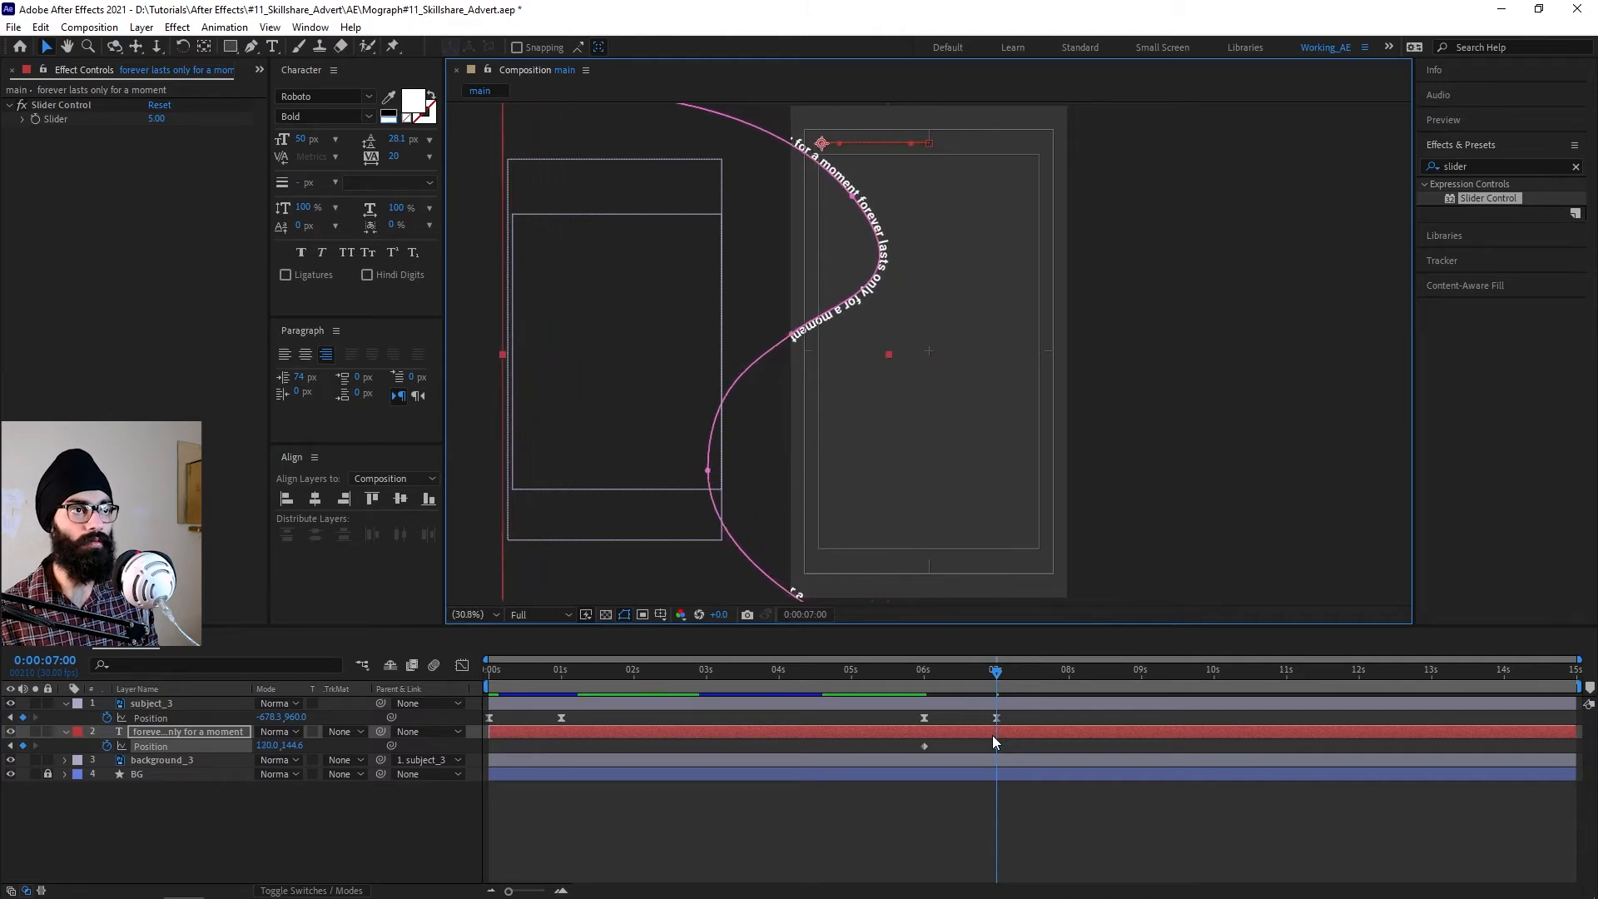
pyautogui.hotkey('shift', 'Left')
pyautogui.hotkey('shift', 'Left')
pyautogui.hotkey('shift', 'Left')
pyautogui.hotkey('shift', 'Left')
pyautogui.hotkey('shift', 'Left')
pyautogui.hotkey('shift', 'Left')
pyautogui.hotkey('shift', 'Left')
pyautogui.hotkey('shift', 'Left')
# Apply Easy Ease to the text layer's Position keyframes, preview the exit, and move its final Last Margin keyframe to 7 seconds.
pyautogui.moveTo(1013, 750); pyautogui.dragTo(882, 741)
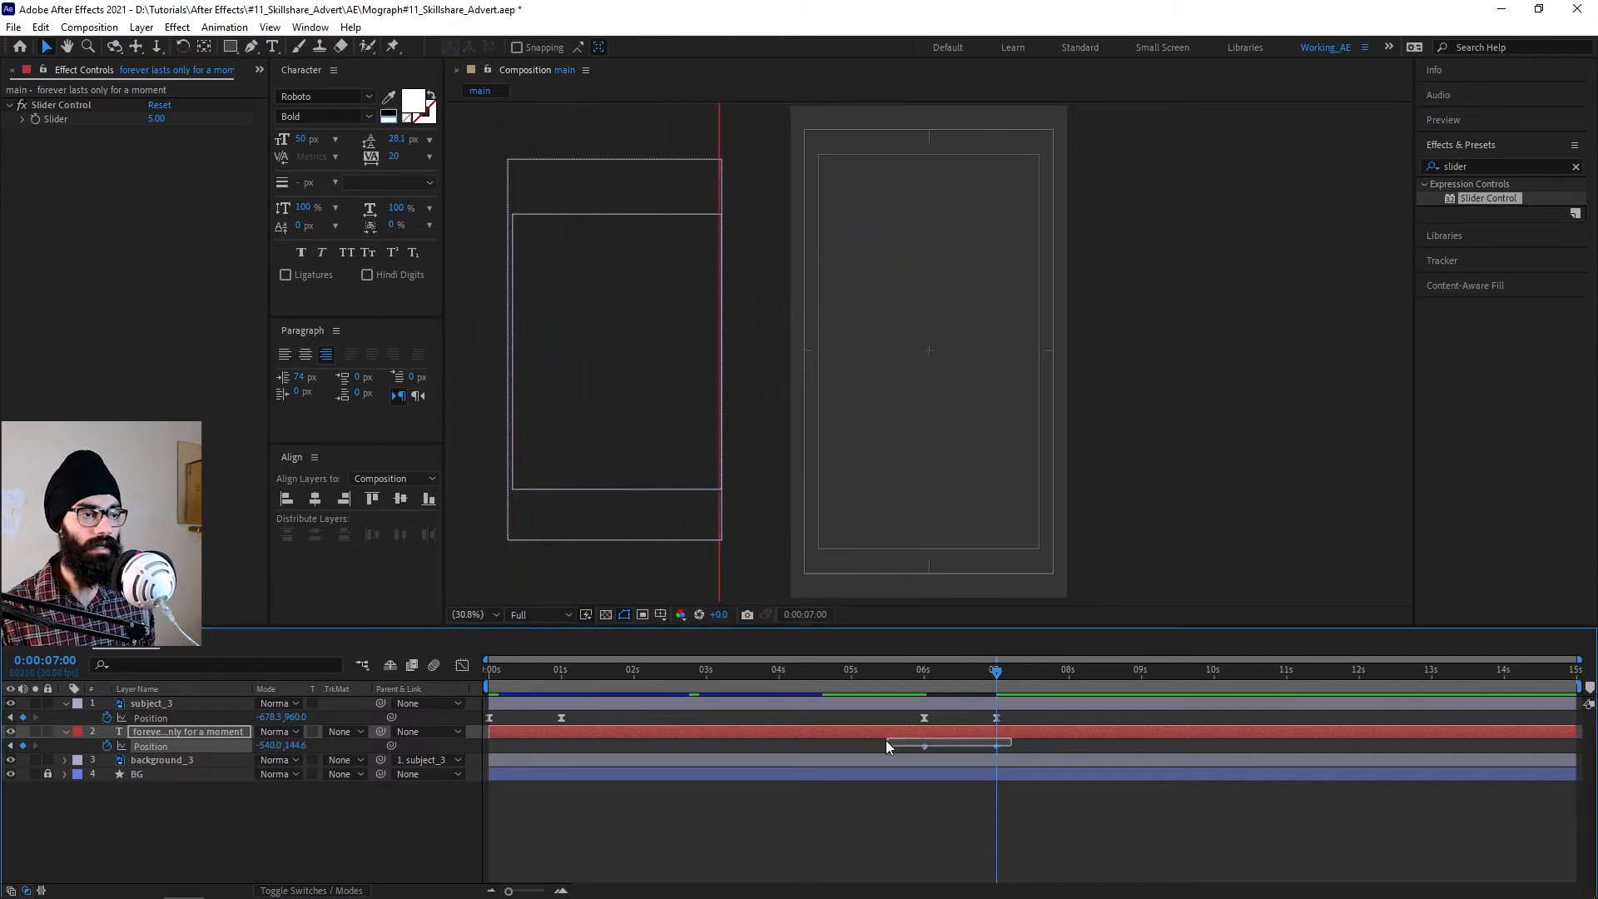
pyautogui.press('F9')
pyautogui.moveTo(957, 664); pyautogui.dragTo(456, 664)
pyautogui.press('space')
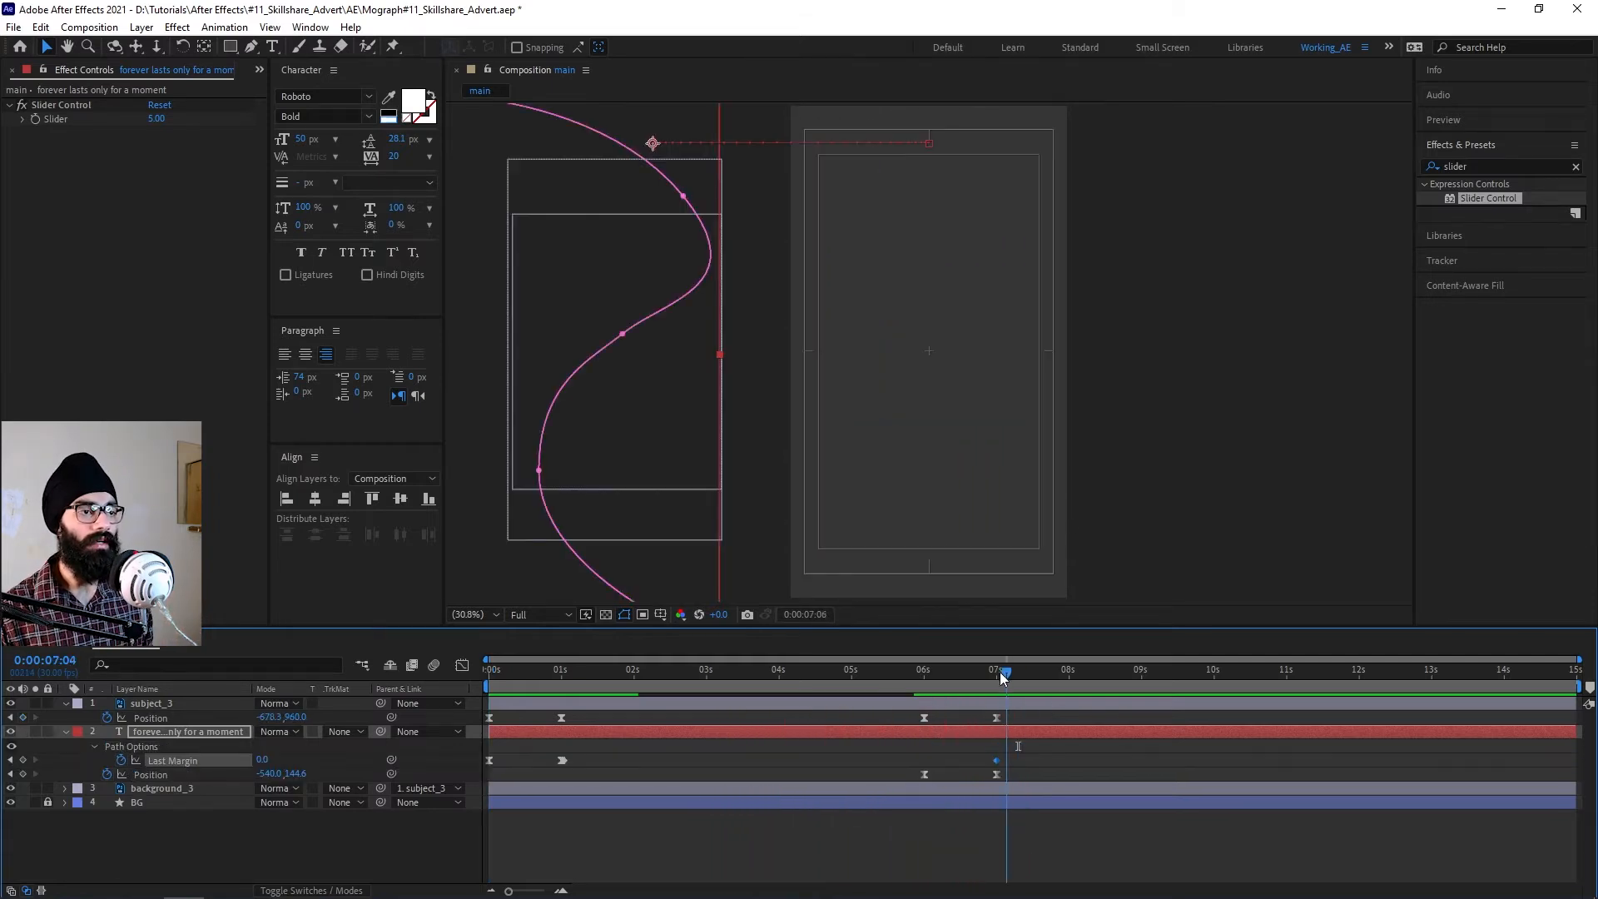
pyautogui.moveTo(1001, 672); pyautogui.dragTo(995, 680)
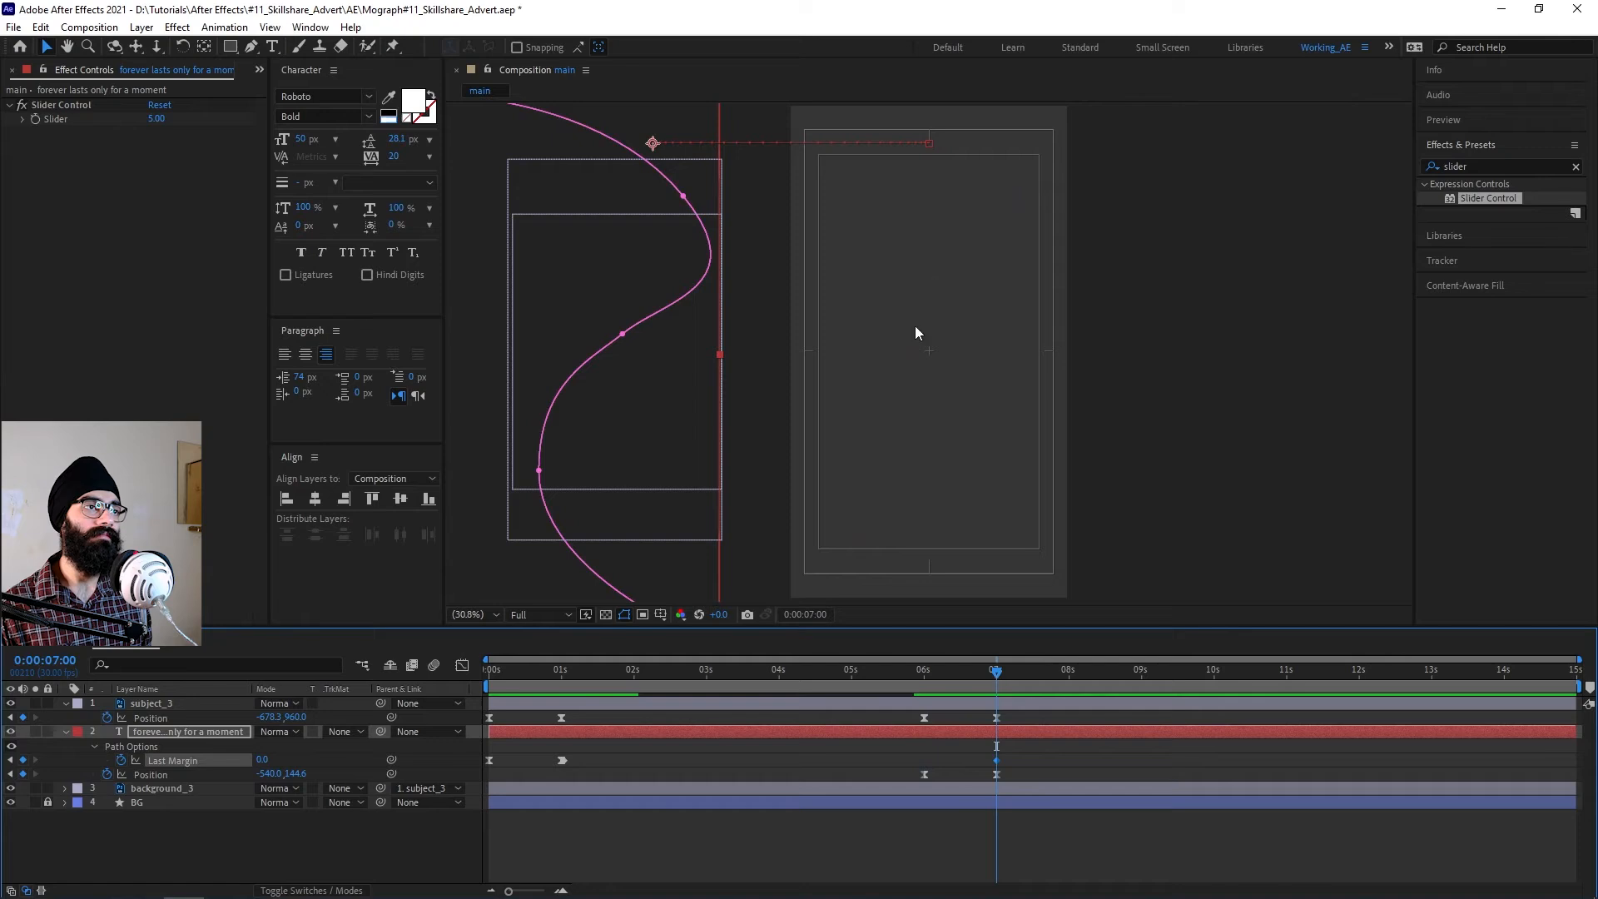
# Import Model 1.psd into the project as a Composition - Retain Layer Sizes.
pyautogui.press(',')
pyautogui.press(',')
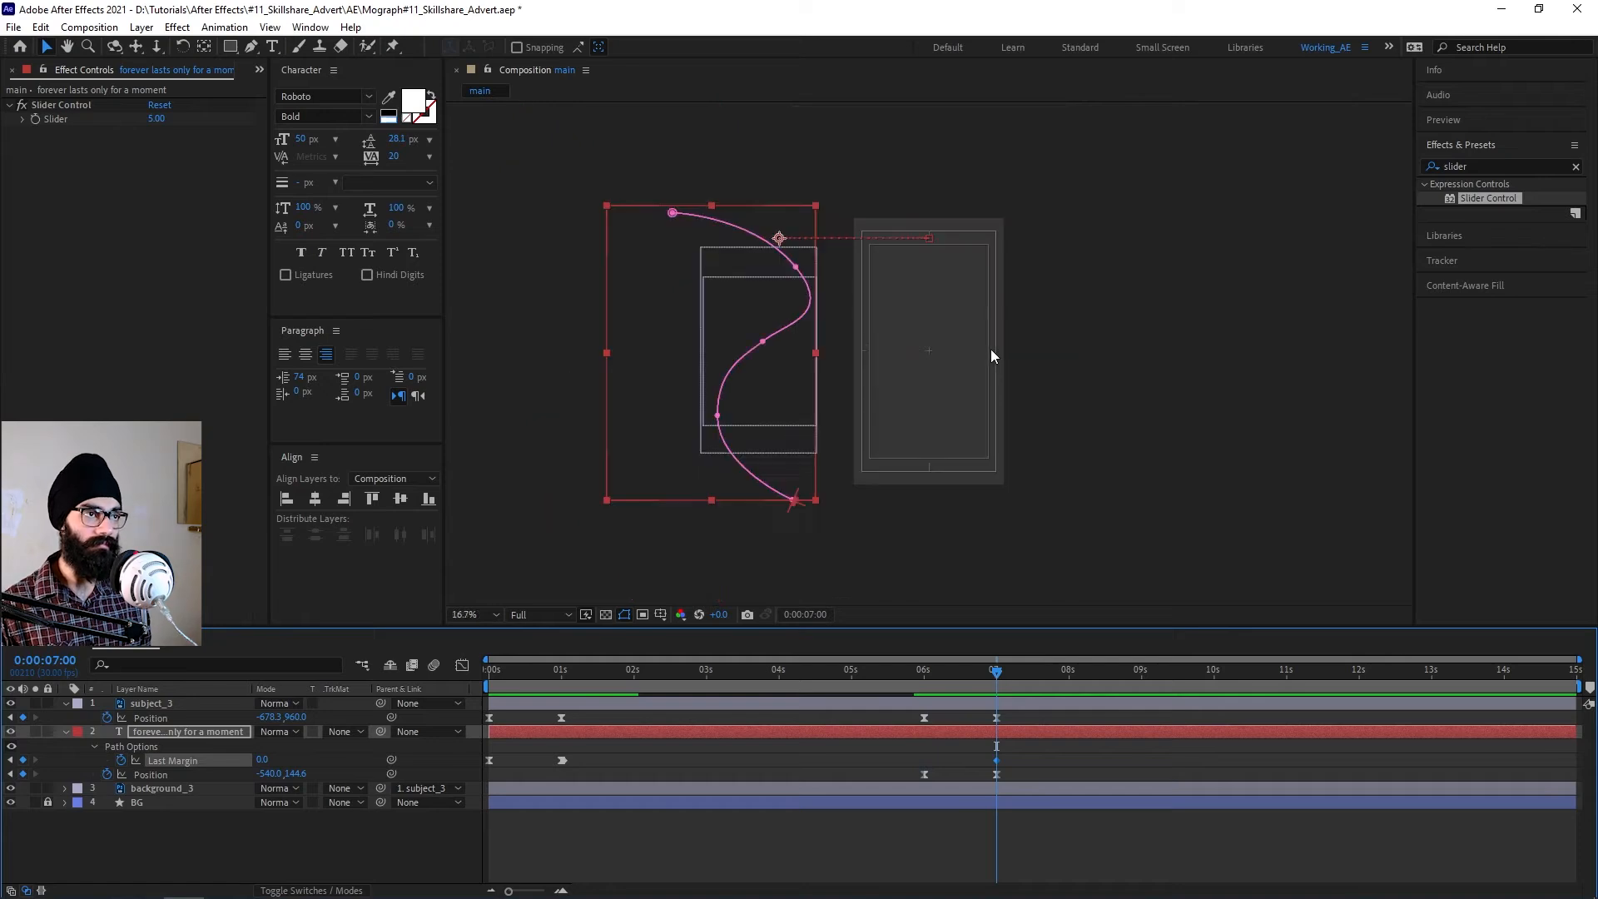
pyautogui.click(1024, 466)
pyautogui.click(259, 70)
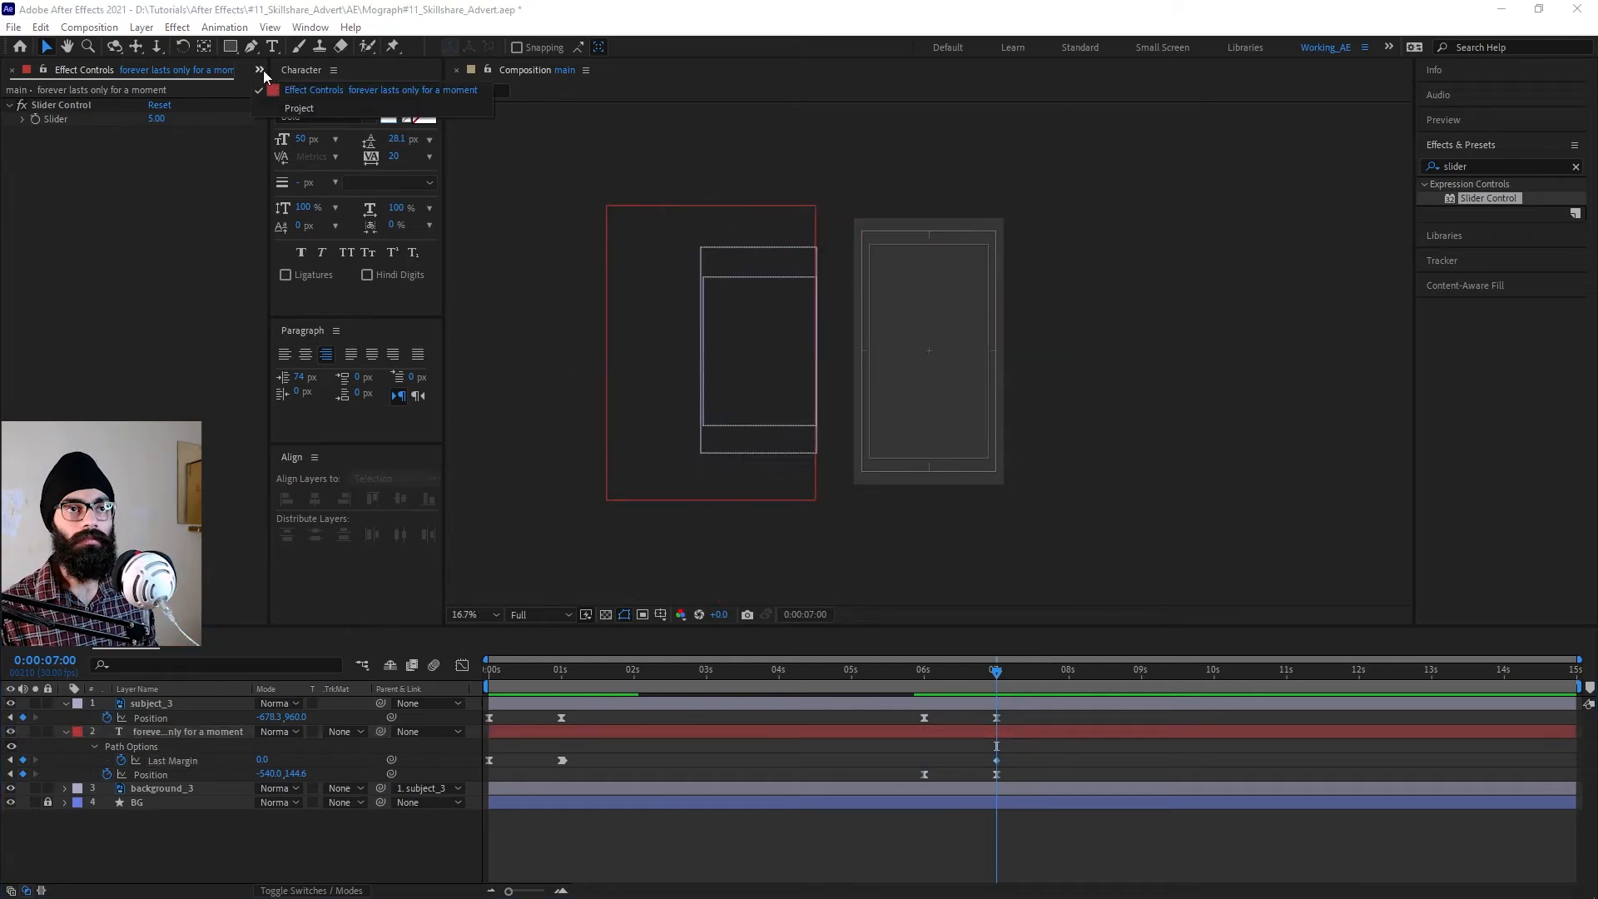
pyautogui.click(299, 108)
pyautogui.hotkey('alt', 'Tab')
pyautogui.moveTo(921, 360); pyautogui.dragTo(117, 383)
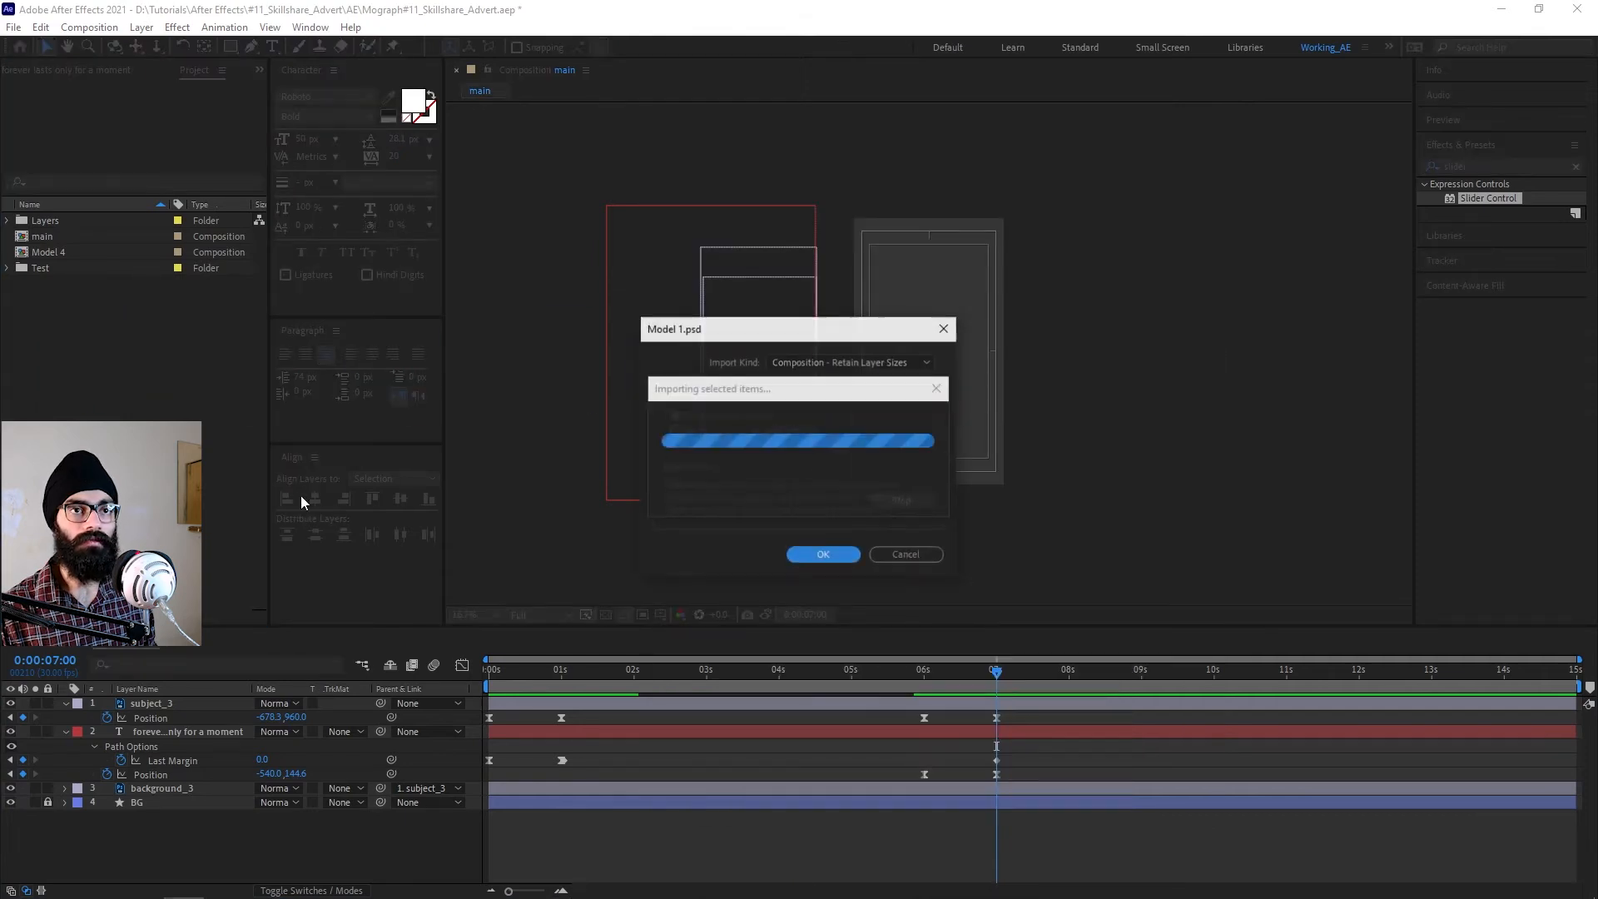
pyautogui.click(843, 556)
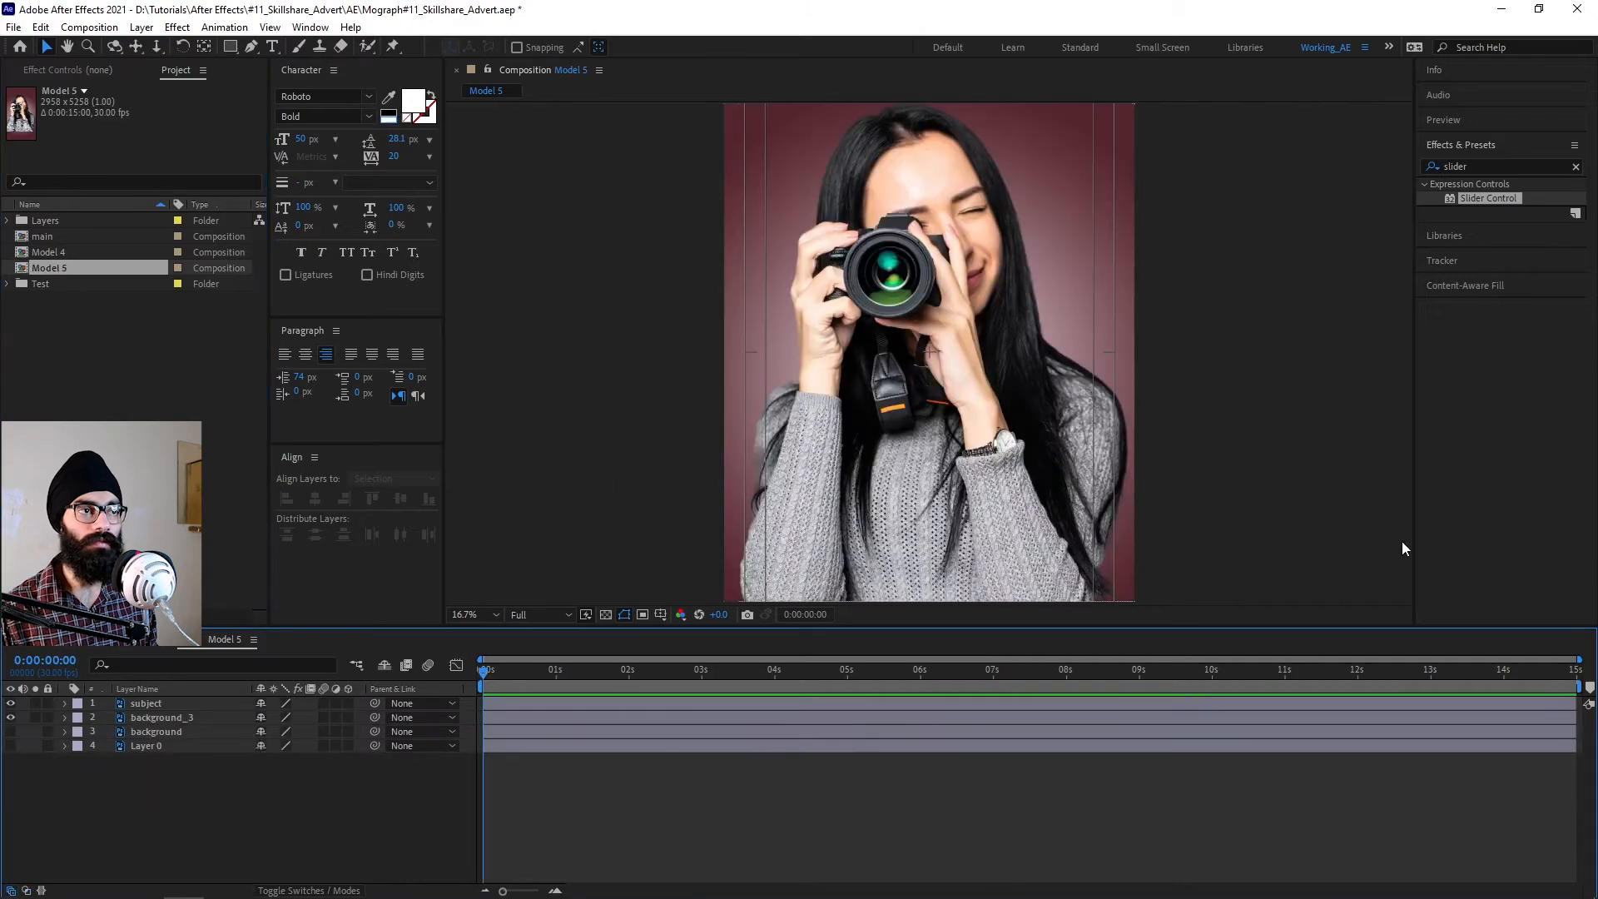
# Open the Model 5 composition and parent its background_3 layer to the subject layer.
pyautogui.press(',')
pyautogui.click(177, 718)
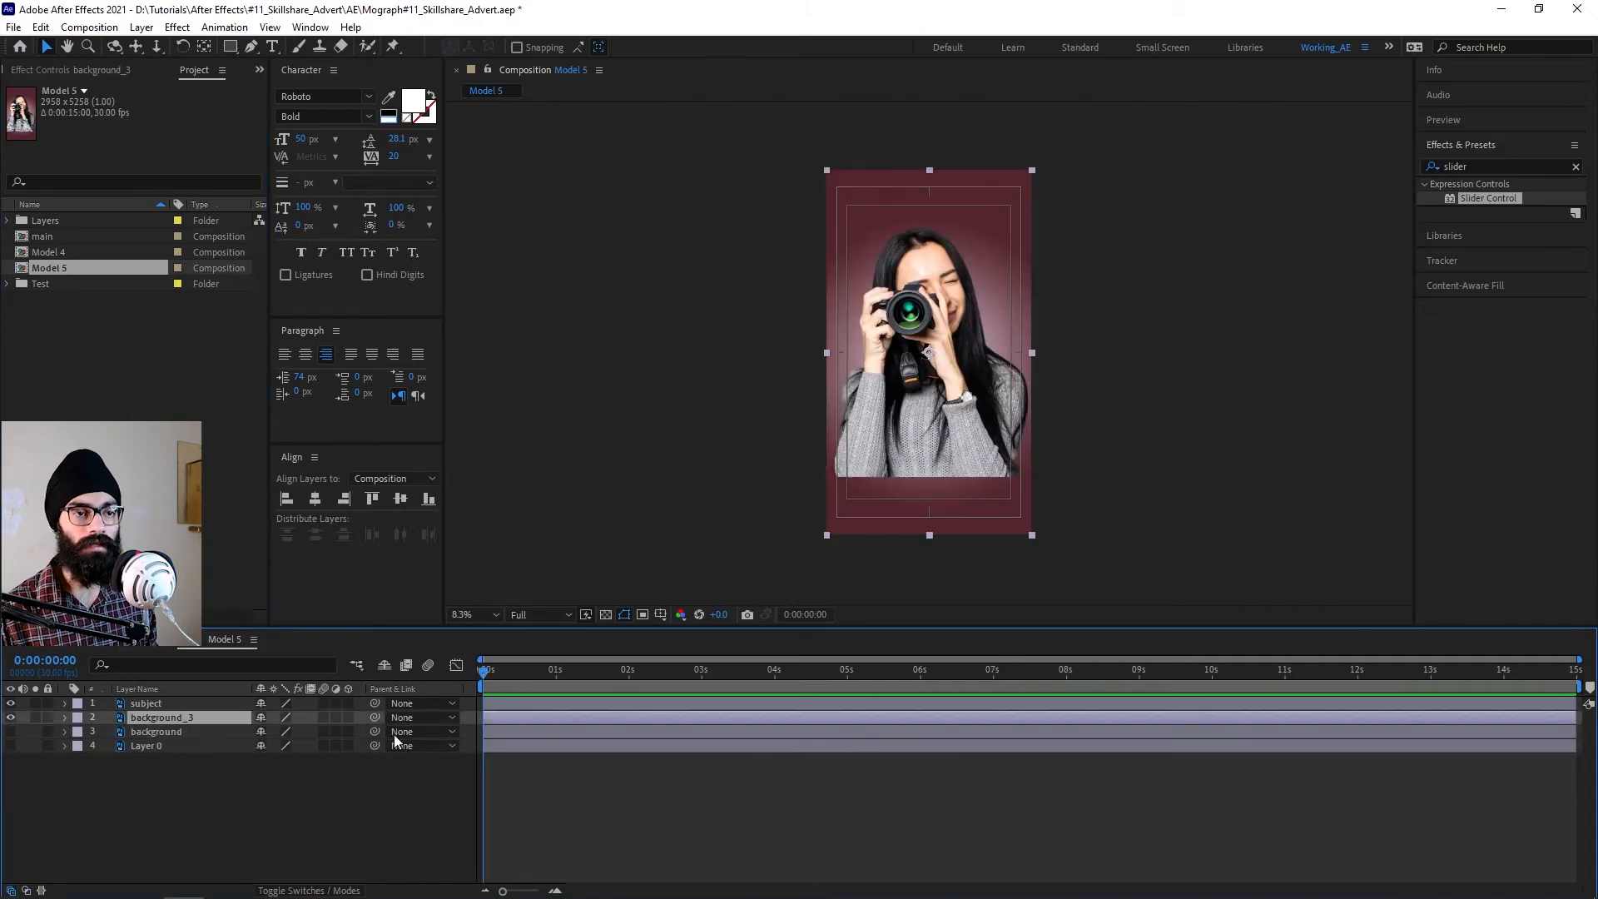
pyautogui.moveTo(308, 721); pyautogui.dragTo(172, 702)
pyautogui.click(207, 761)
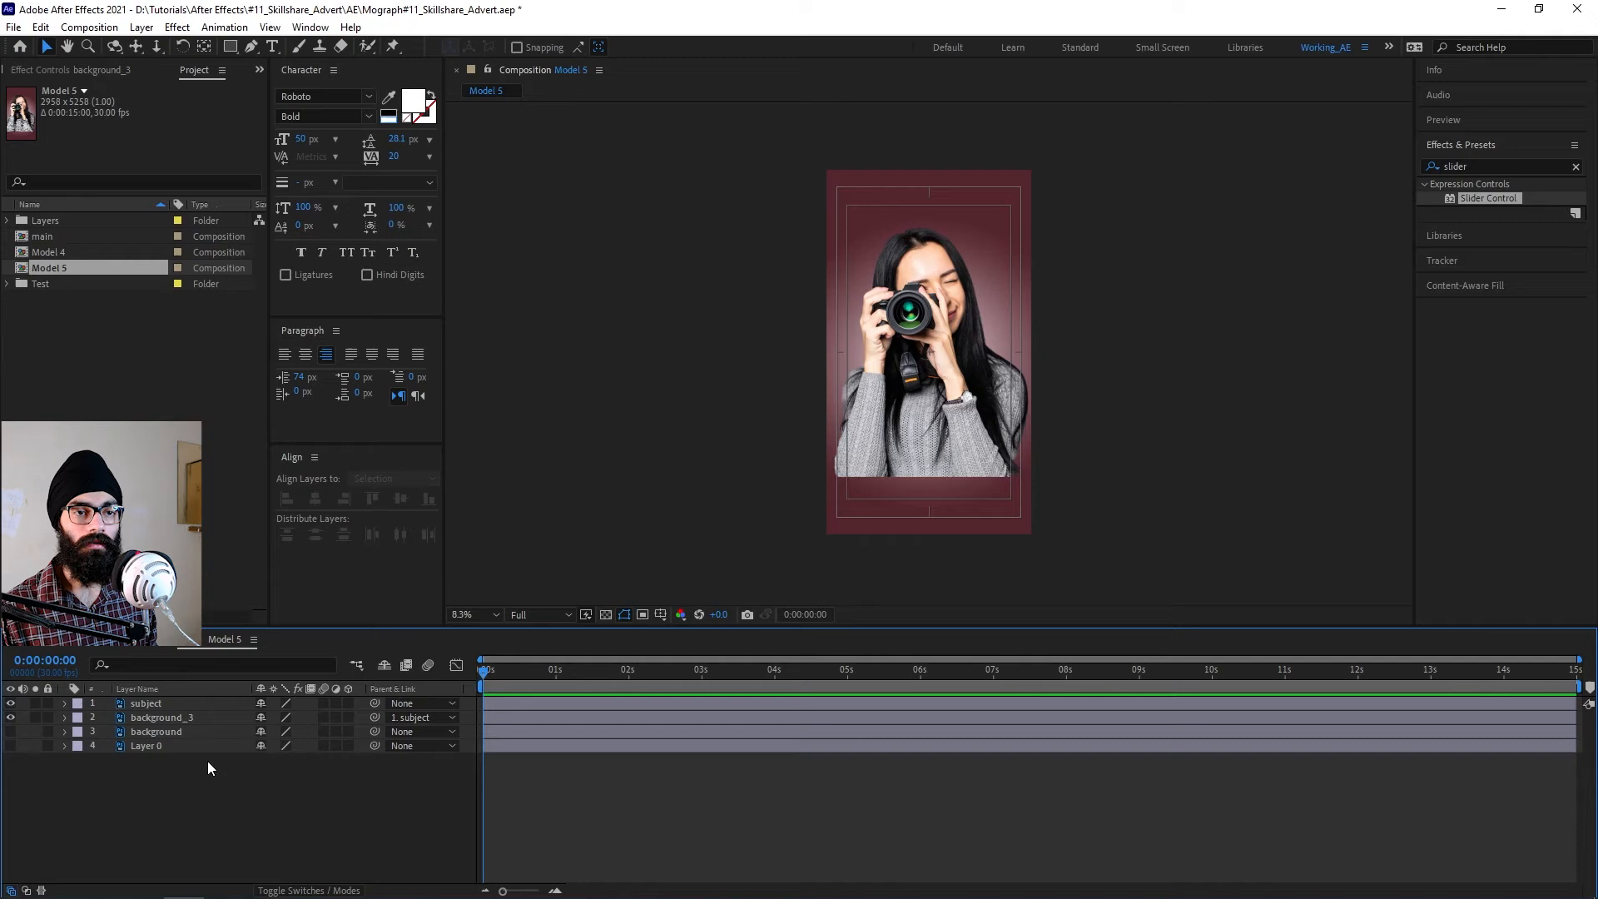
# Copy the subject and background_3 layers of Model 5 into the main composition at 7 seconds.
pyautogui.click(194, 708)
pyautogui.keyDown('ctrl'); pyautogui.click(195, 714); pyautogui.keyUp('ctrl')
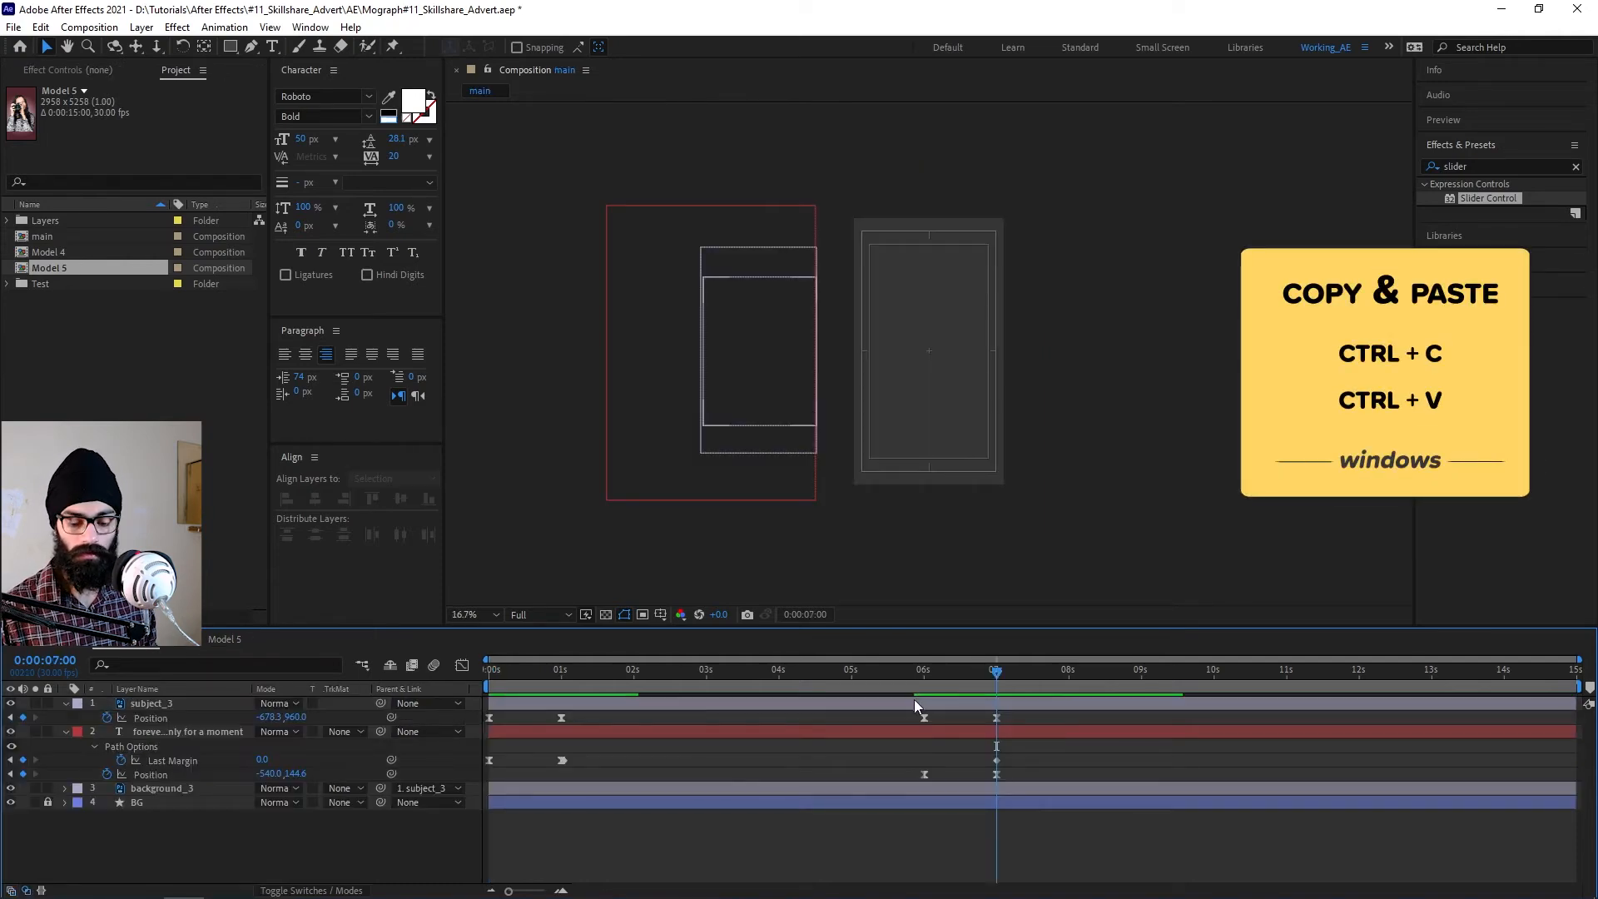
pyautogui.hotkey('ctrl', 'v')
# Centre the new subject layer in the main composition and scale it down to 29%.
pyautogui.click(152, 702)
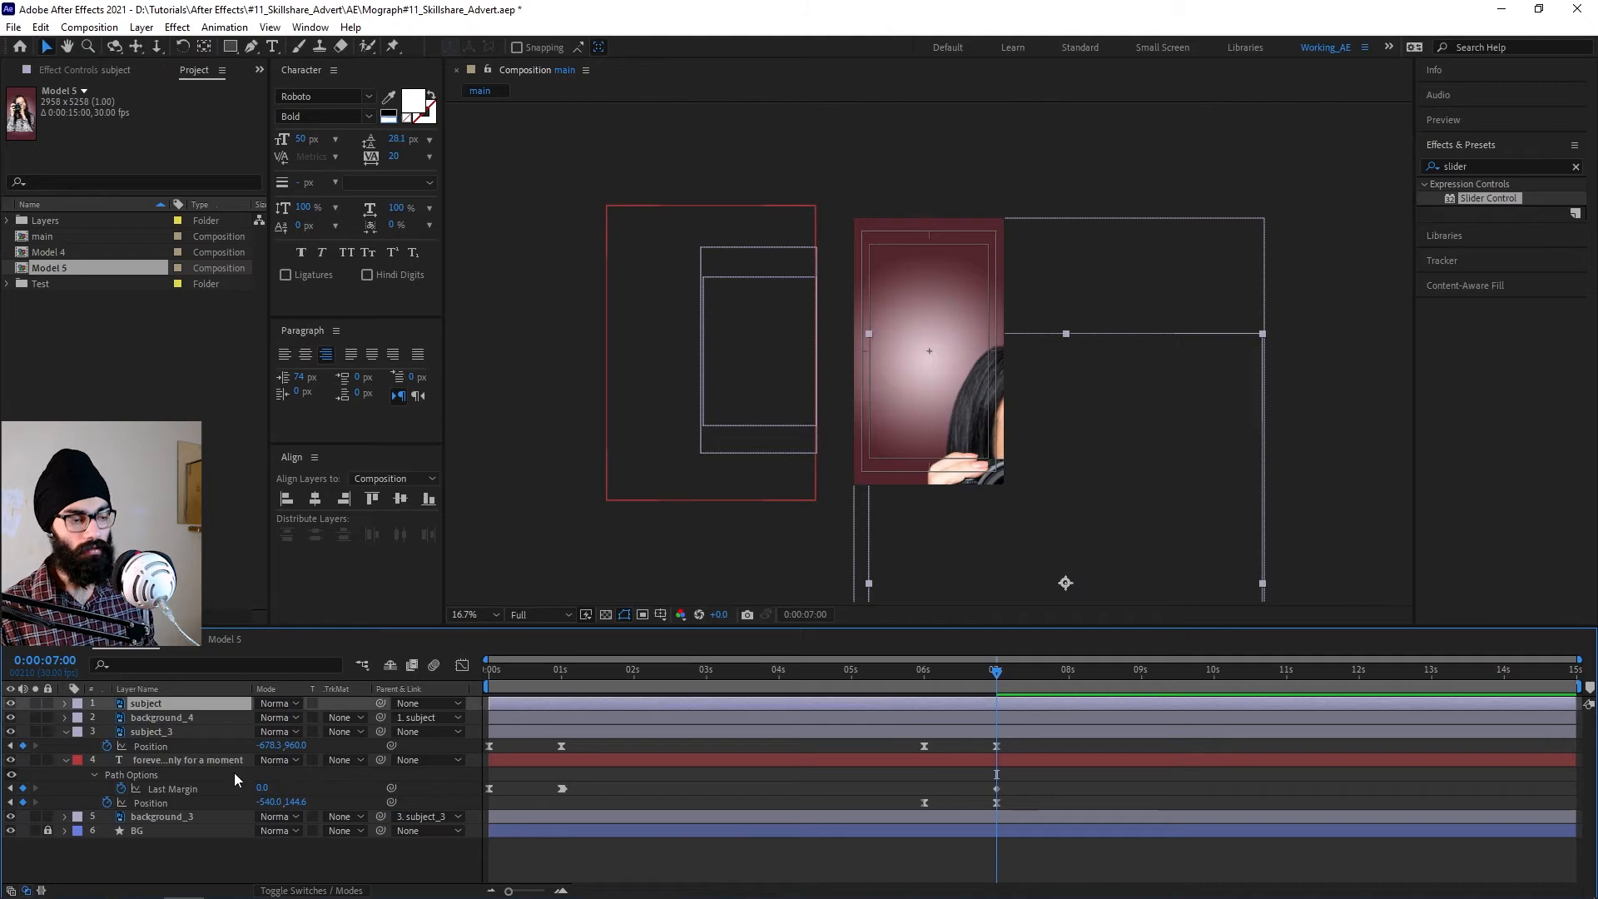
pyautogui.hotkey('ctrl', 'Home')
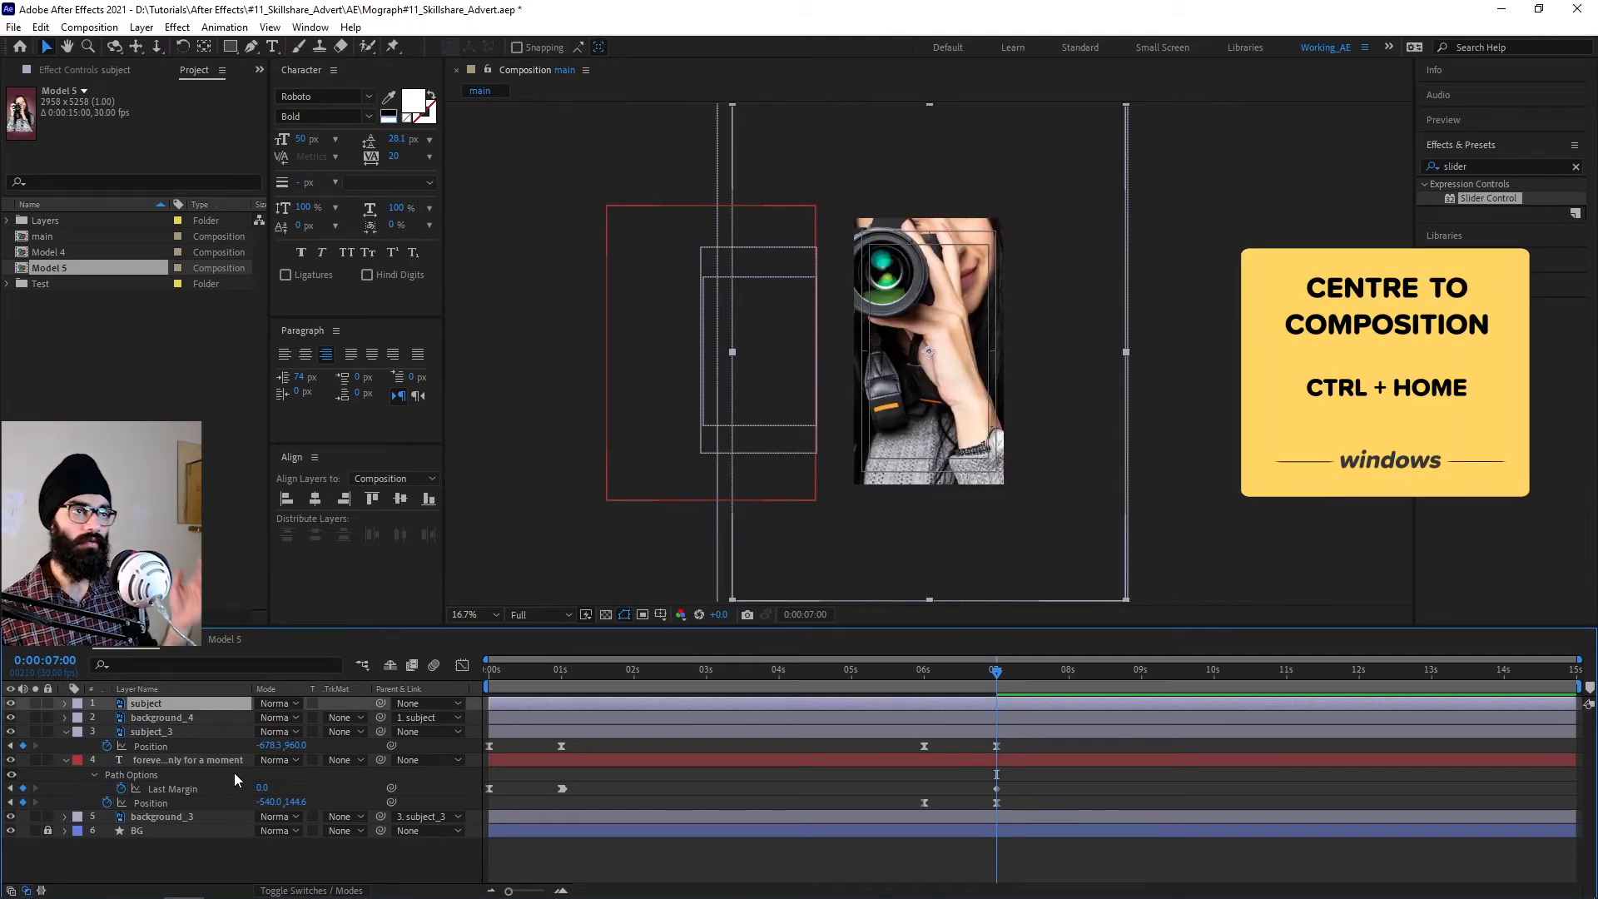
pyautogui.press('s')
pyautogui.click(281, 717)
pyautogui.write('20')
pyautogui.press('Return')
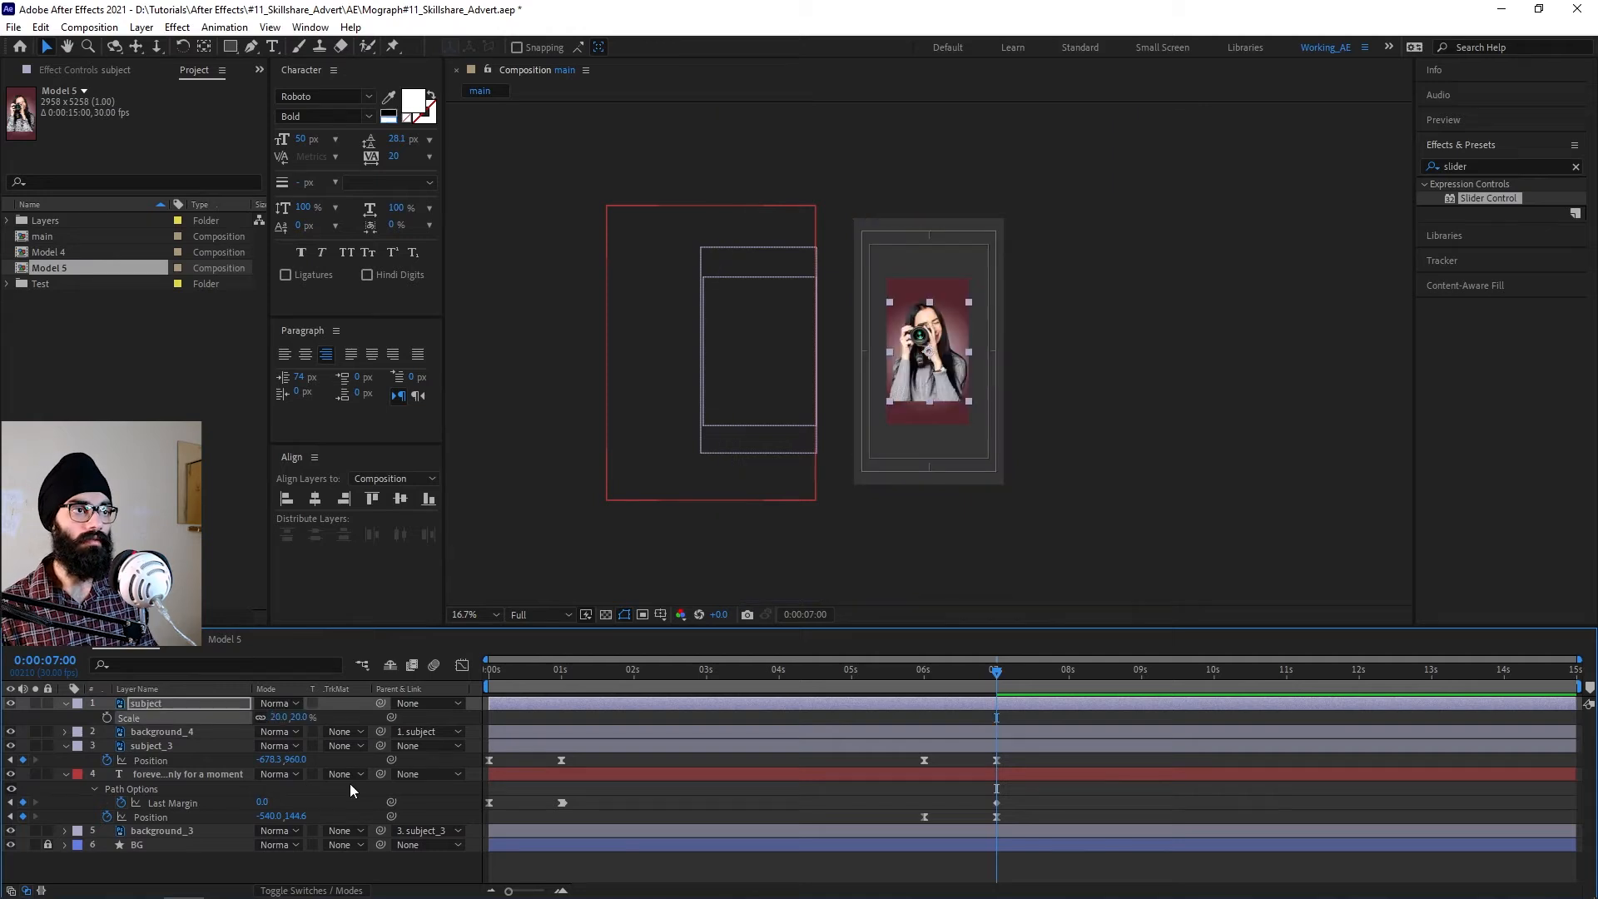
pyautogui.click(280, 718)
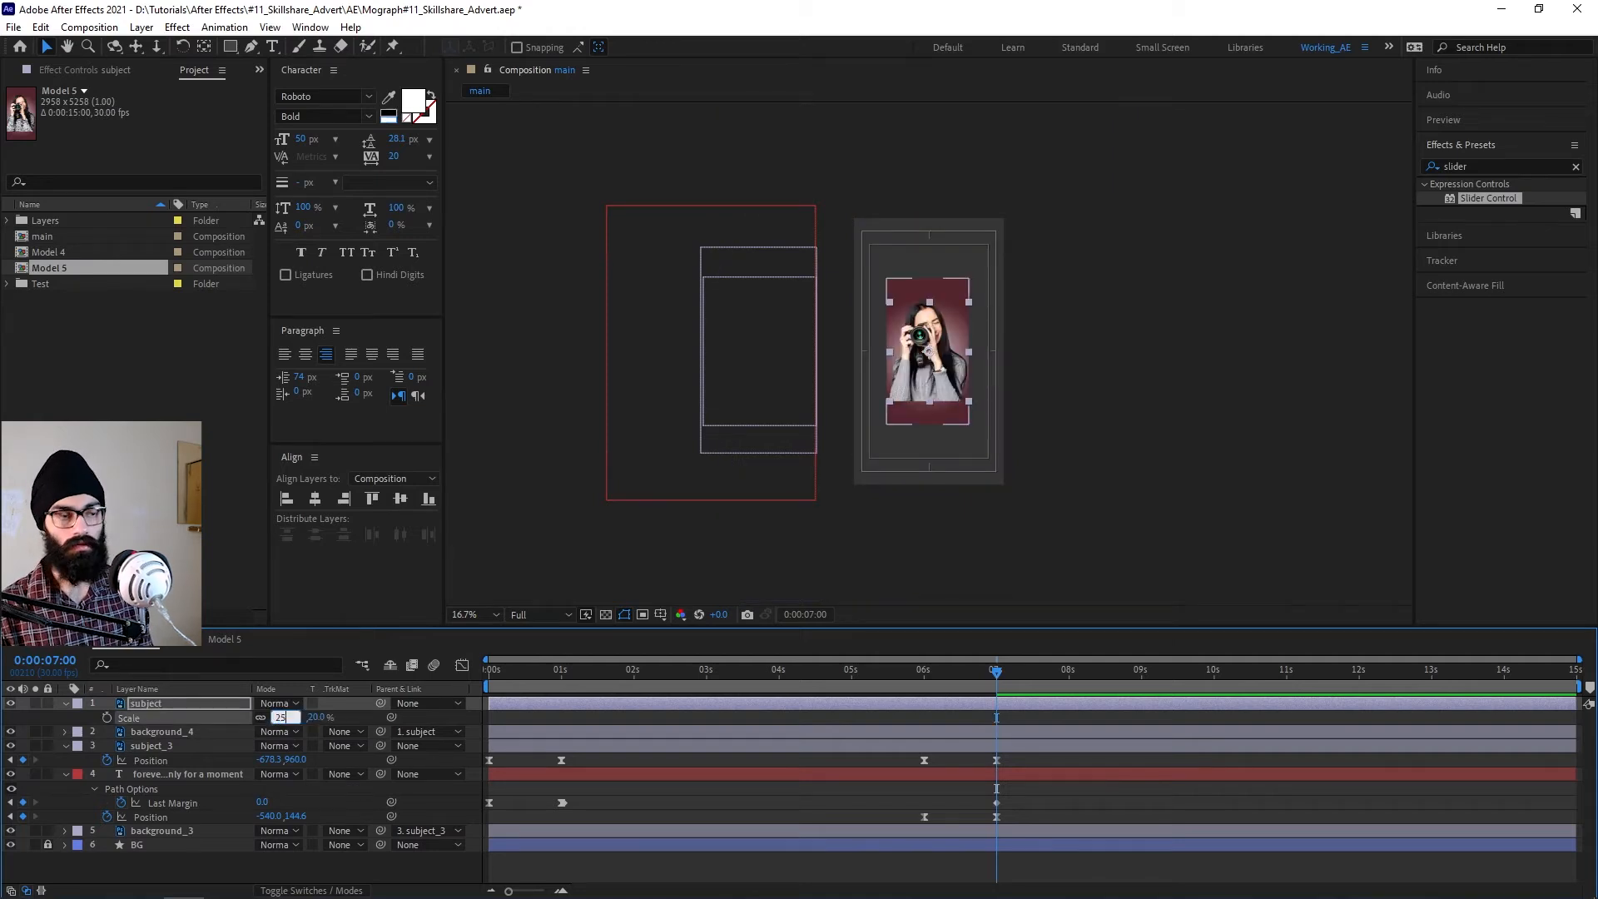
pyautogui.write('25')
pyautogui.press('Return')
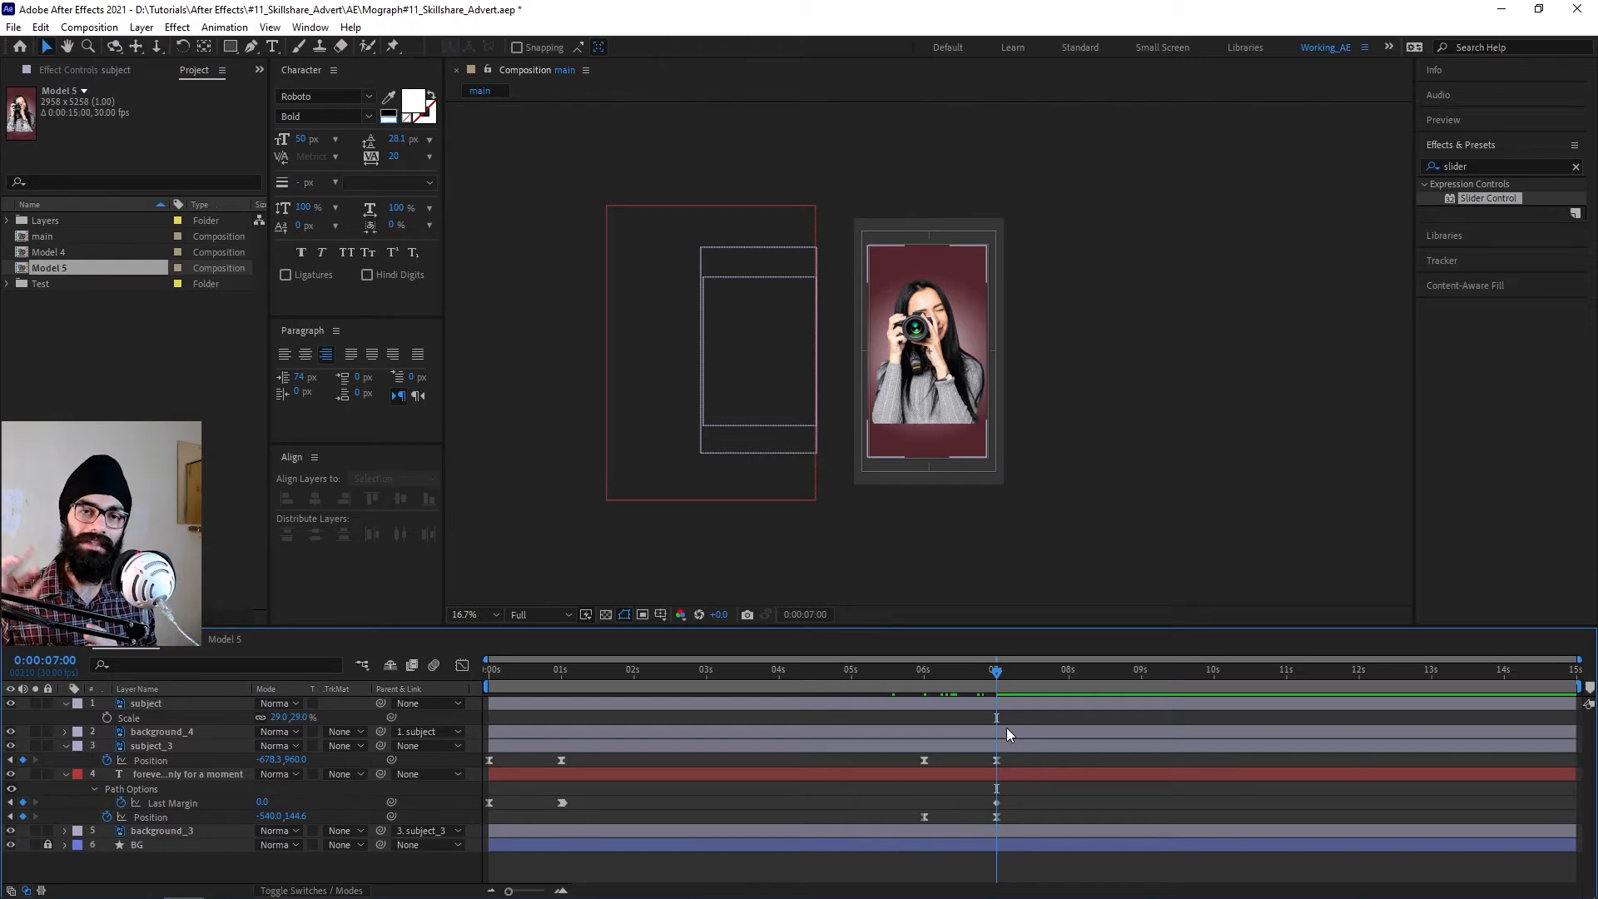
# Keyframe the subject layer's current Position at 7 seconds, and move it right of the composition to 1752, 960 at 6 seconds.
pyautogui.click(923, 368)
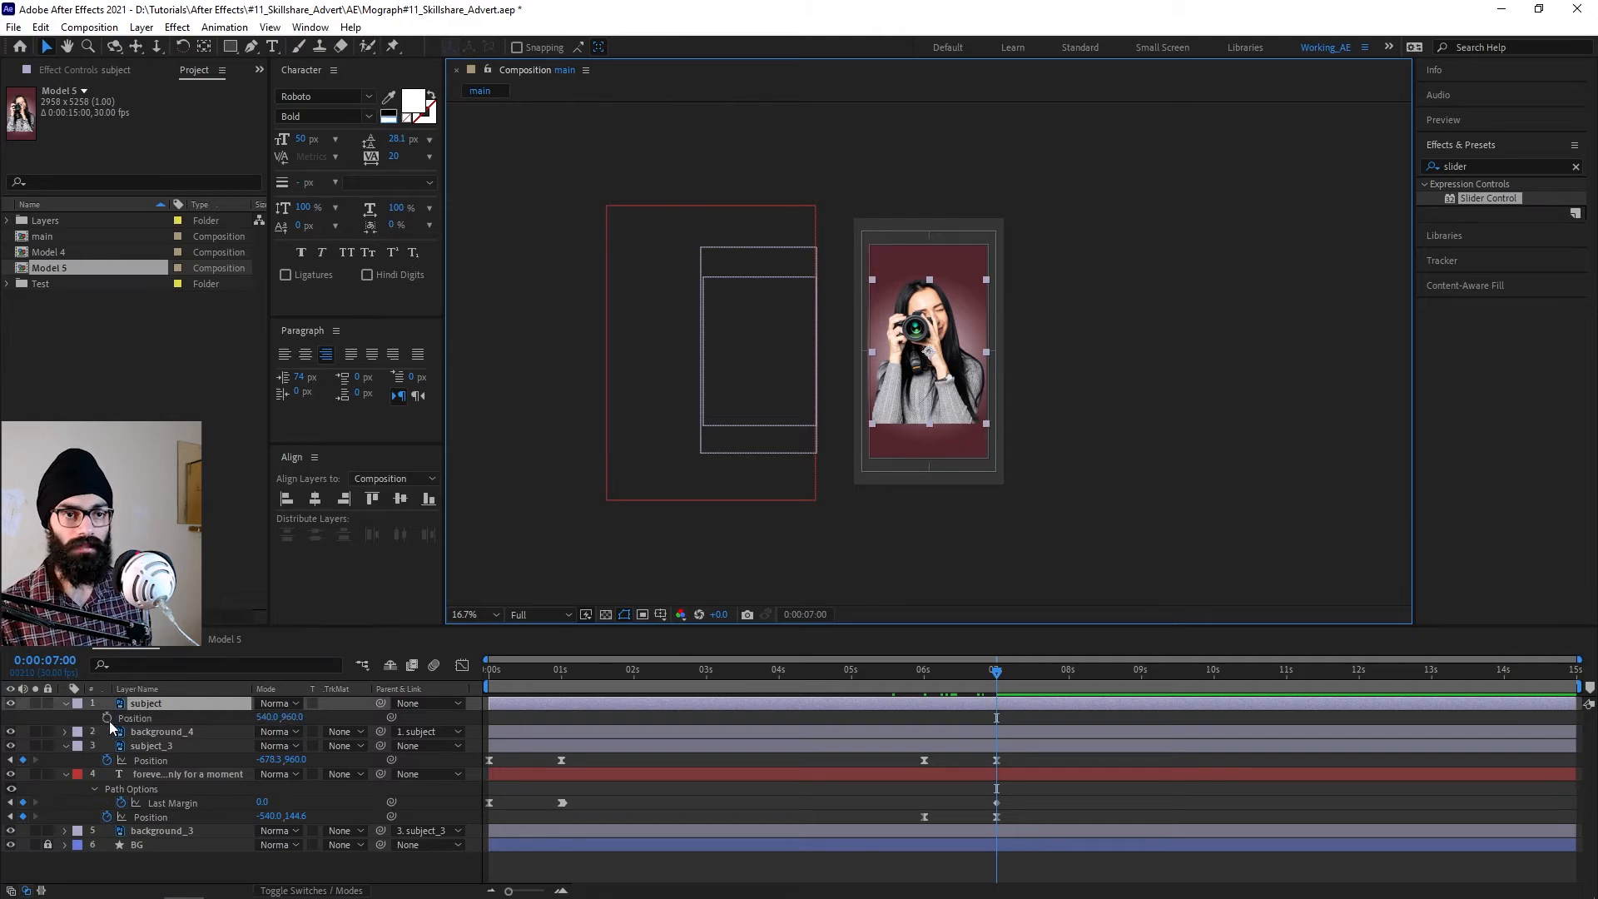
pyautogui.click(106, 718)
pyautogui.moveTo(997, 670); pyautogui.dragTo(926, 671)
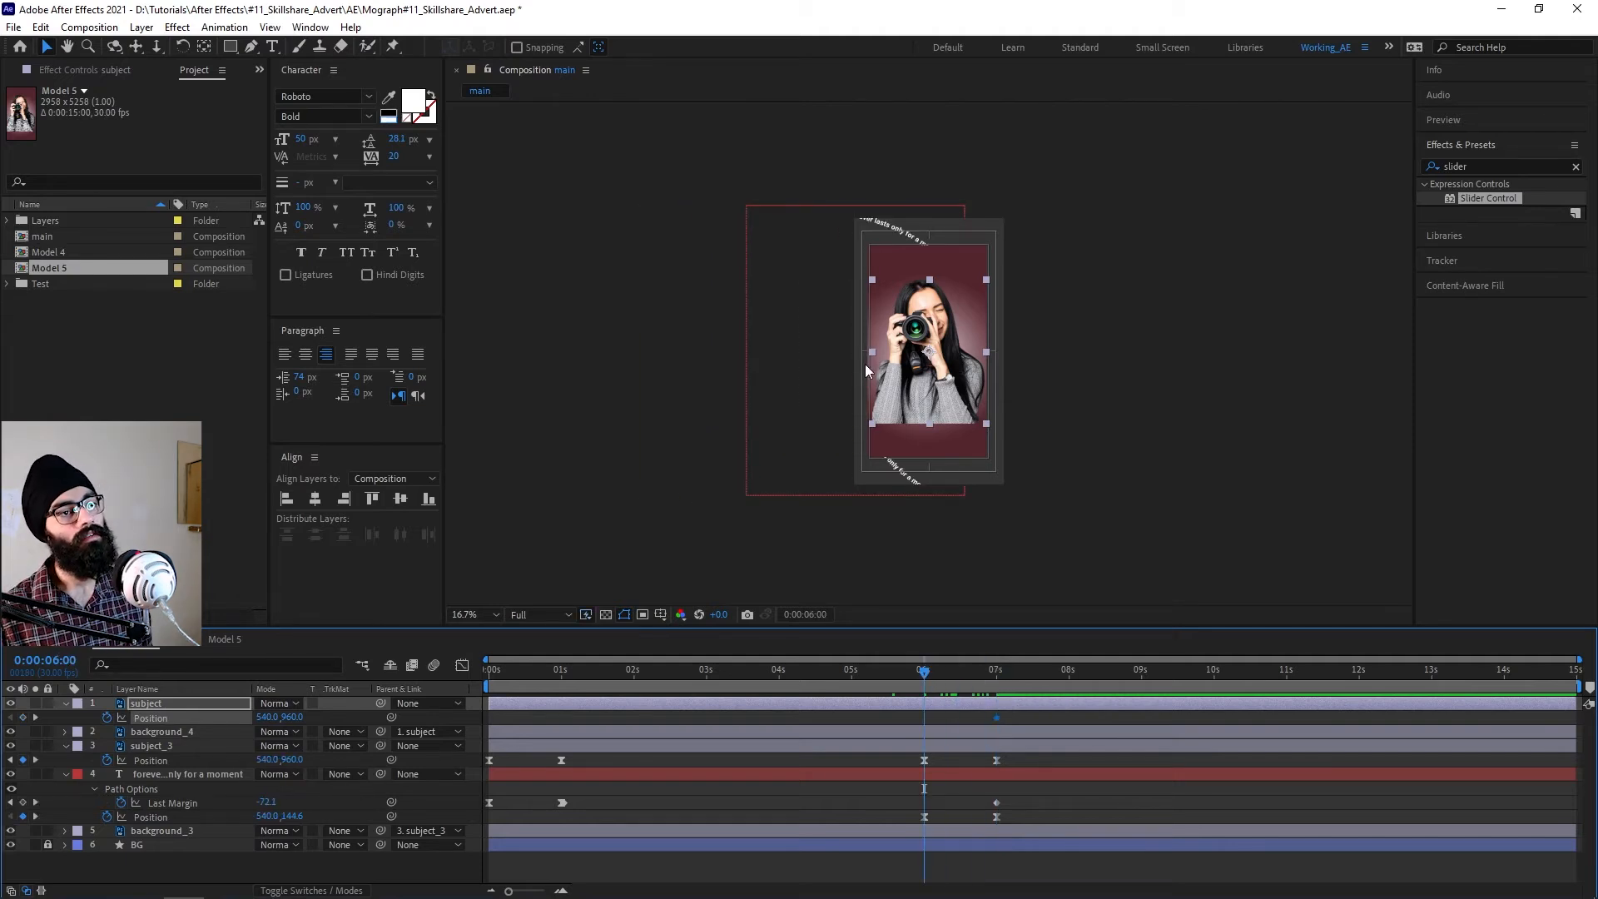
pyautogui.moveTo(940, 361); pyautogui.dragTo(1105, 364)
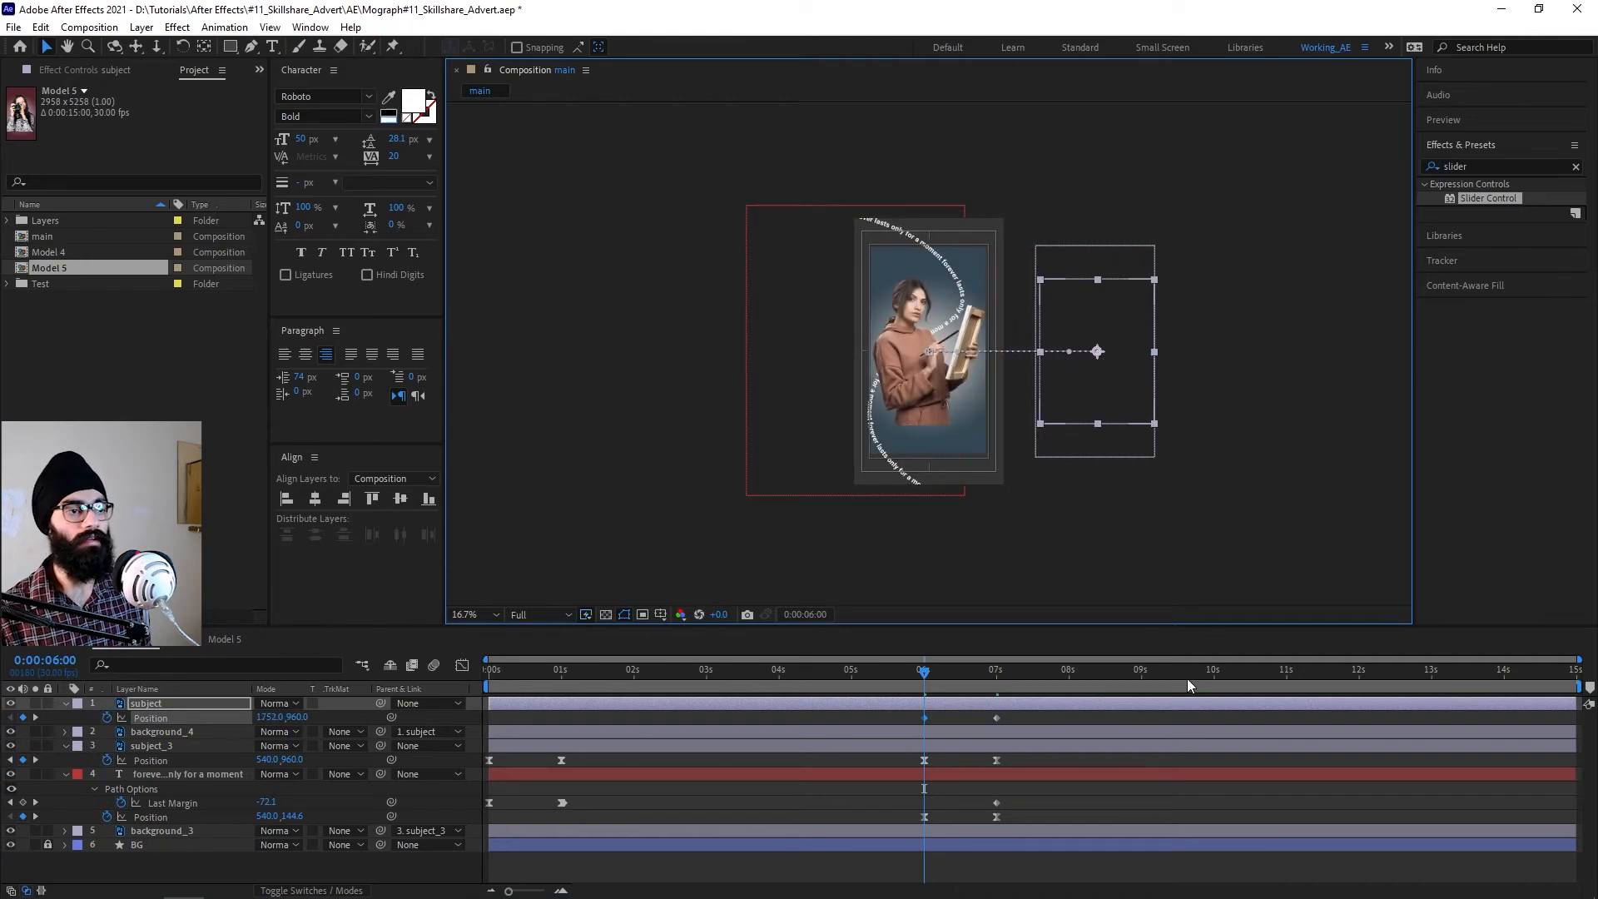
# Apply Easy Ease to both Position keyframes of the subject layer and preview the slide-in.
pyautogui.moveTo(1028, 708); pyautogui.dragTo(824, 723)
pyautogui.press('F9')
pyautogui.press('space')
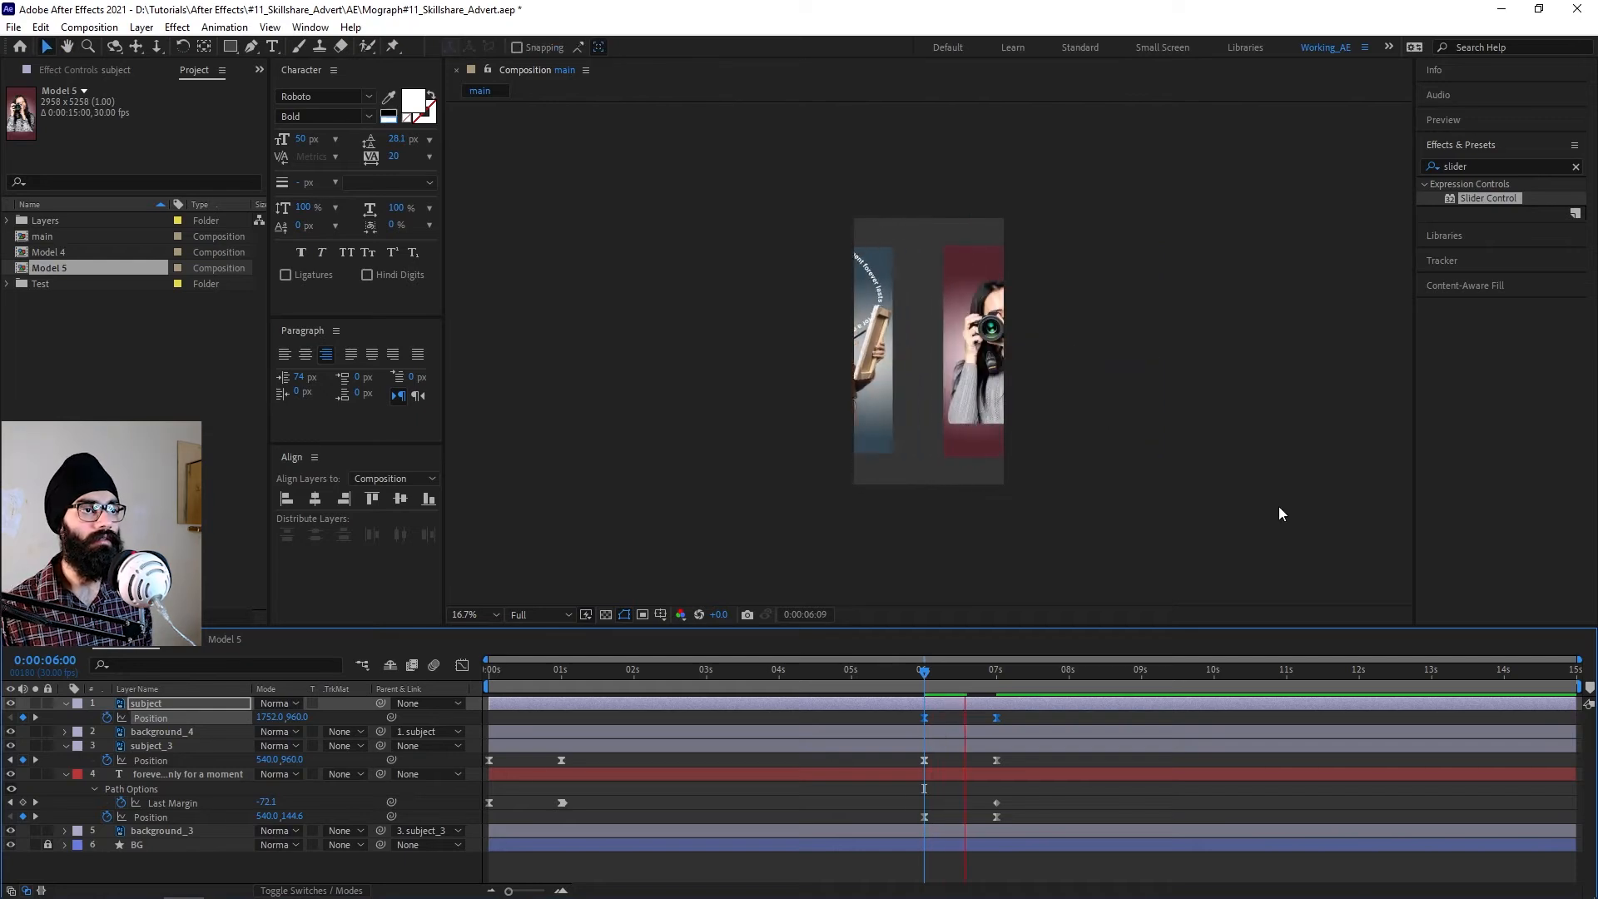
pyautogui.press('space')
# Duplicate the text layer, place the copy at the top of the stack, and remove its Last Margin and Position keyframes at 7 seconds.
pyautogui.moveTo(939, 682); pyautogui.dragTo(999, 694)
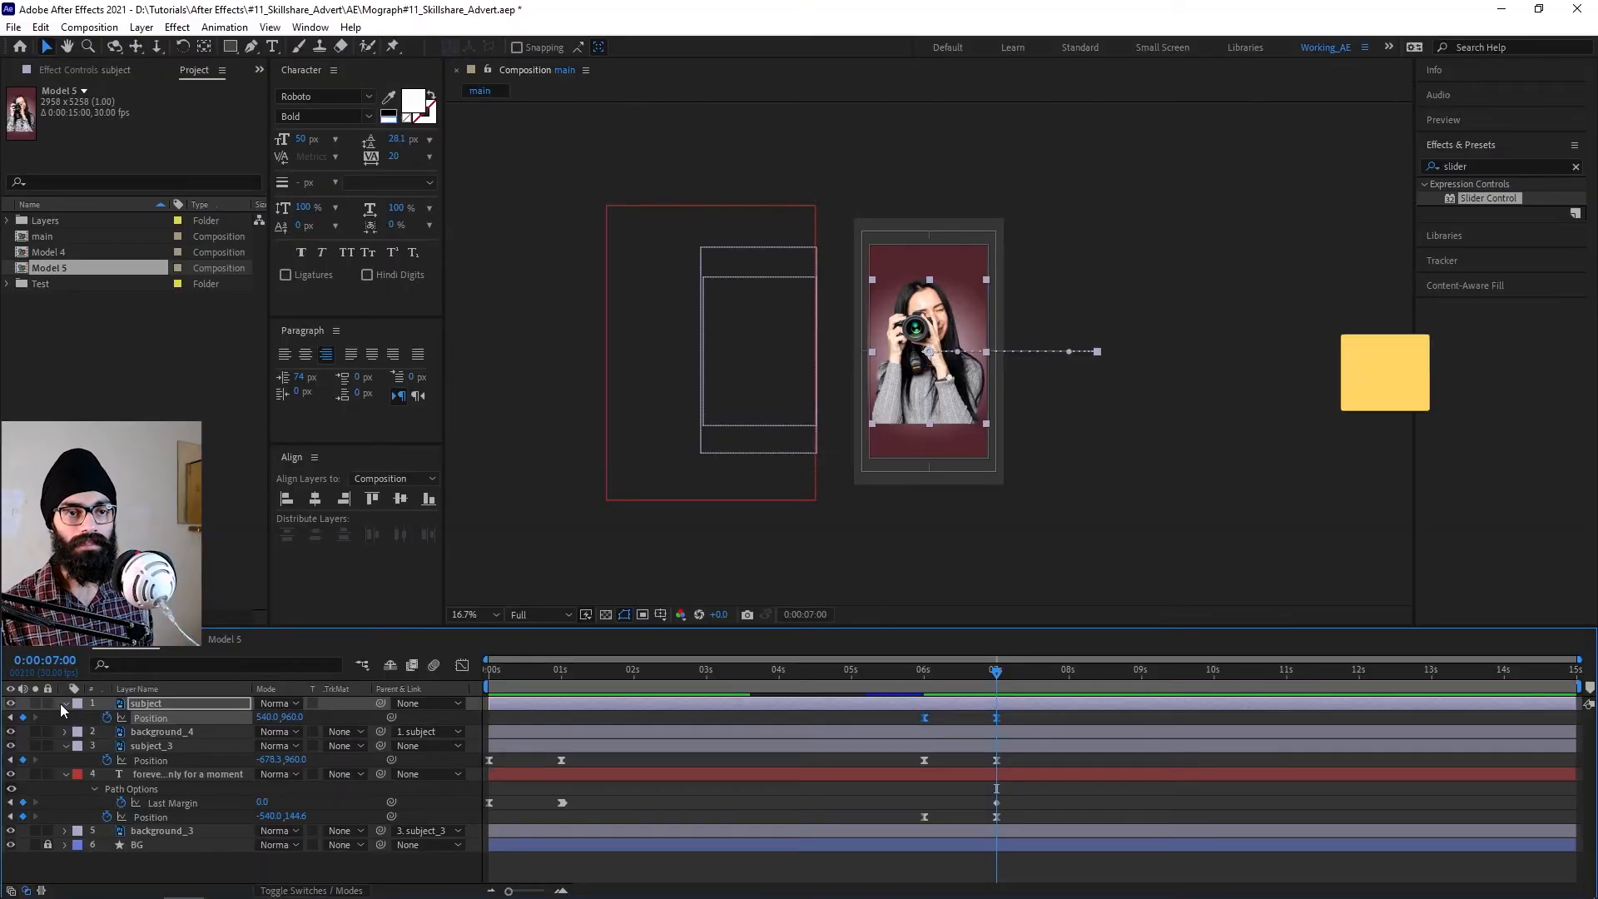
pyautogui.click(64, 704)
pyautogui.click(65, 732)
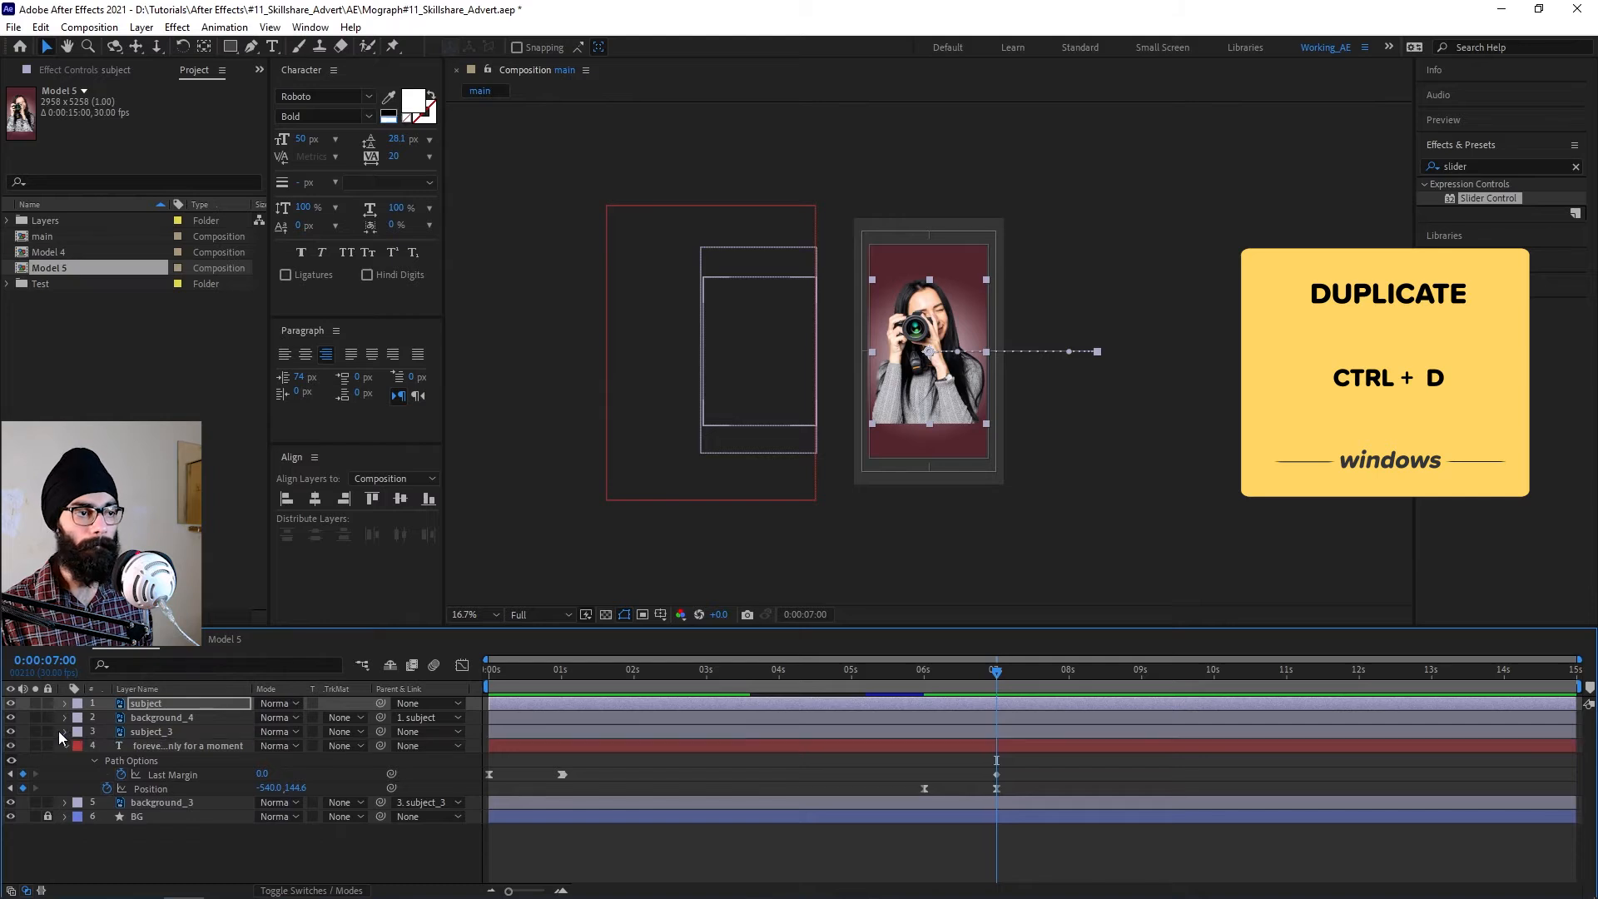
pyautogui.click(110, 747)
pyautogui.hotkey('ctrl', 'd')
pyautogui.moveTo(193, 748); pyautogui.dragTo(194, 701)
pyautogui.press('u')
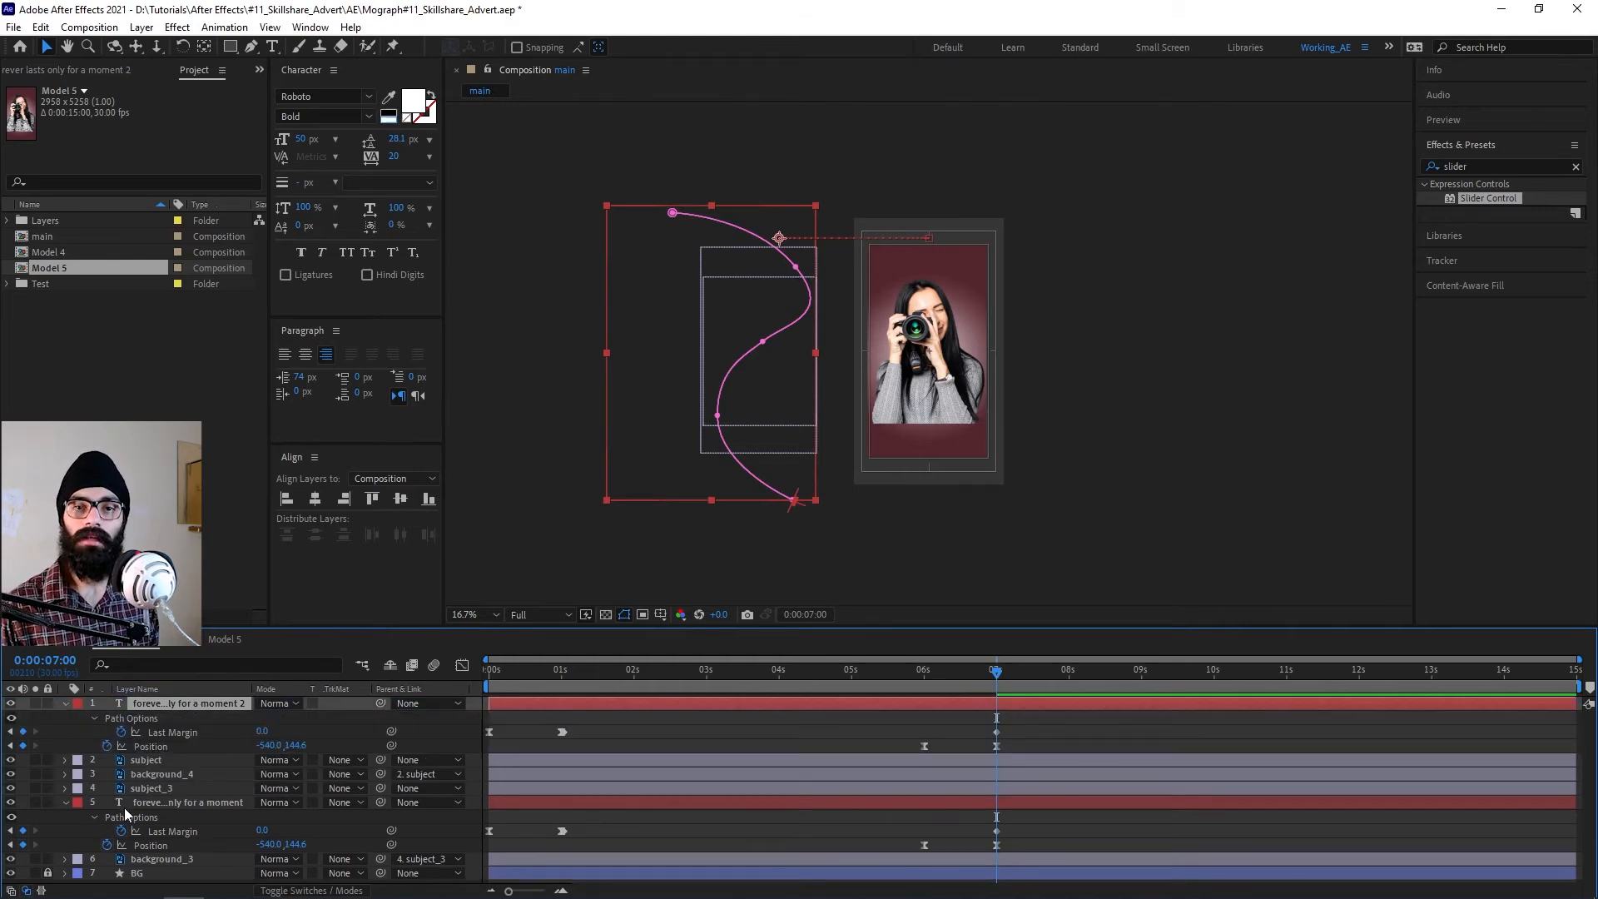
pyautogui.click(107, 746)
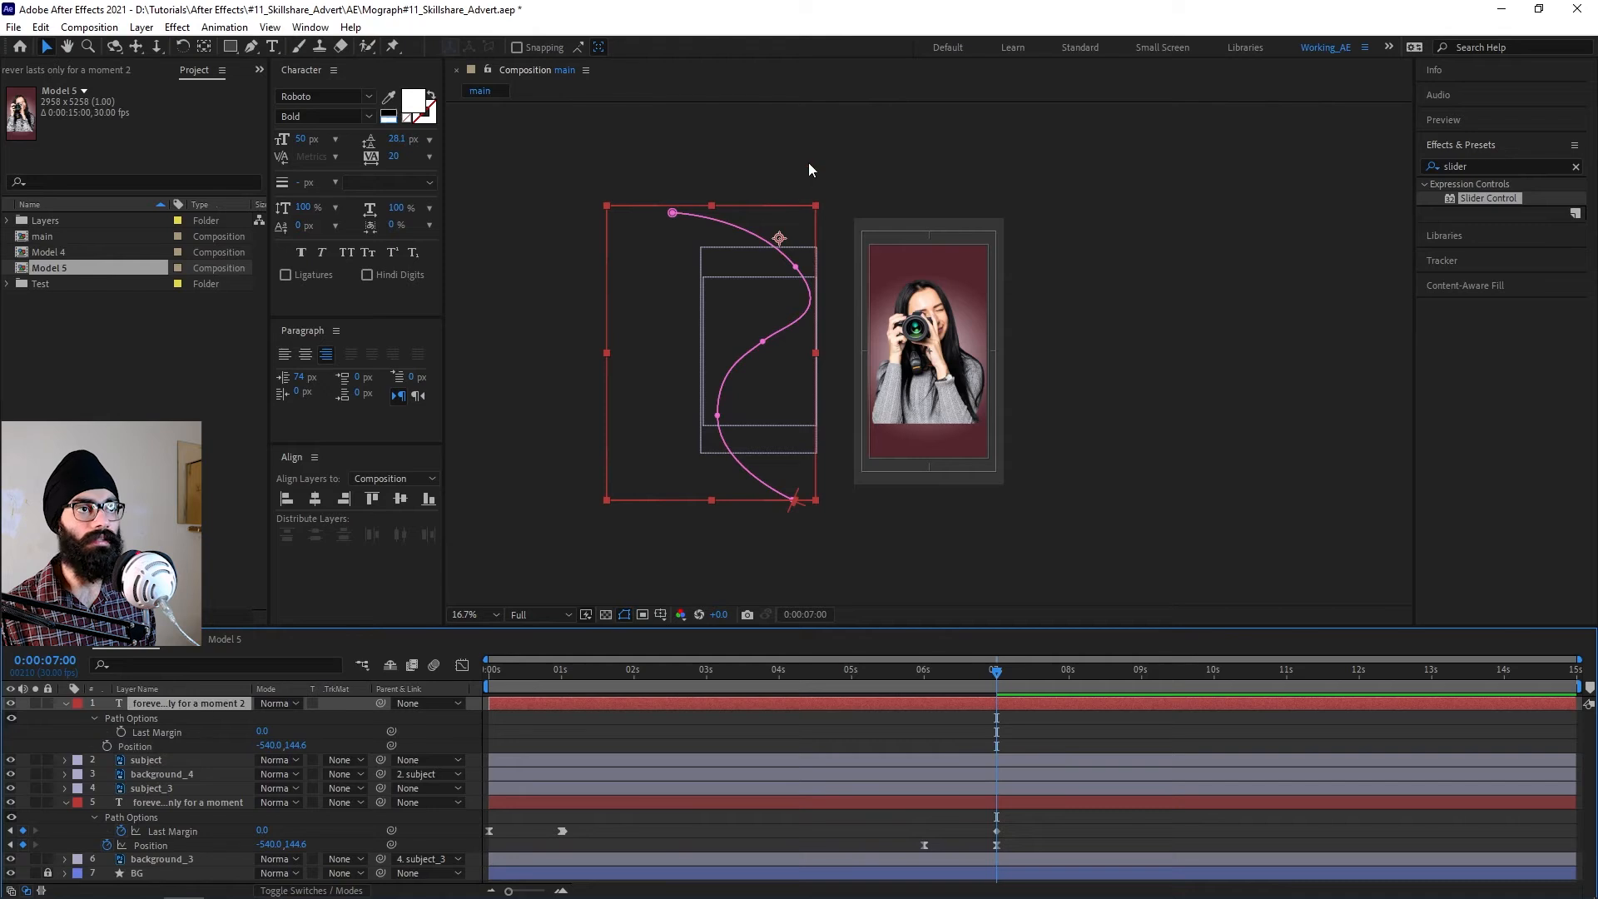
# Move the duplicated text layer right, over the camera model, to Position 780, 144.6.
pyautogui.click(791, 202)
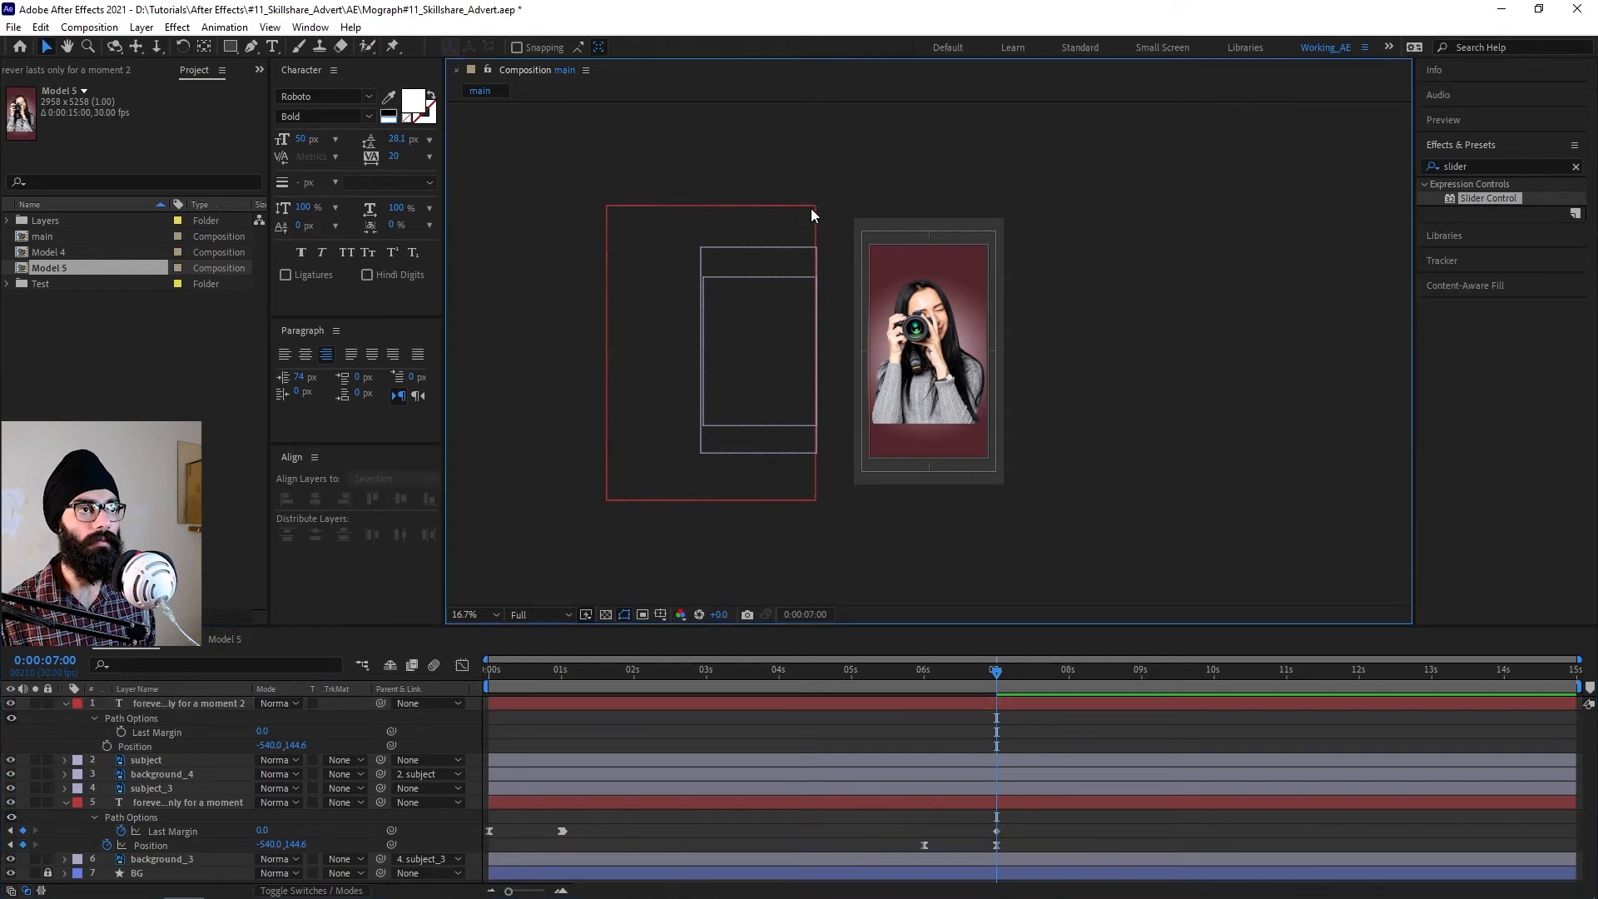
pyautogui.click(803, 702)
pyautogui.hotkey('shift', 'Right')
pyautogui.hotkey('shift', 'Right')
pyautogui.hotkey('shift', 'Right')
pyautogui.hotkey('shift', 'Right')
pyautogui.hotkey('shift', 'Right')
pyautogui.hotkey('shift', 'Right')
pyautogui.hotkey('shift', 'Right')
pyautogui.hotkey('shift', 'Right')
pyautogui.hotkey('shift', 'Right')
pyautogui.hotkey('shift', 'Right')
pyautogui.hotkey('shift', 'Right')
pyautogui.hotkey('shift', 'Right')
pyautogui.hotkey('shift', 'Right')
pyautogui.hotkey('shift', 'Right')
pyautogui.hotkey('shift', 'Right')
pyautogui.hotkey('shift', 'Right')
pyautogui.hotkey('shift', 'Right')
pyautogui.hotkey('shift', 'Right')
pyautogui.hotkey('shift', 'Right')
pyautogui.hotkey('shift', 'Right')
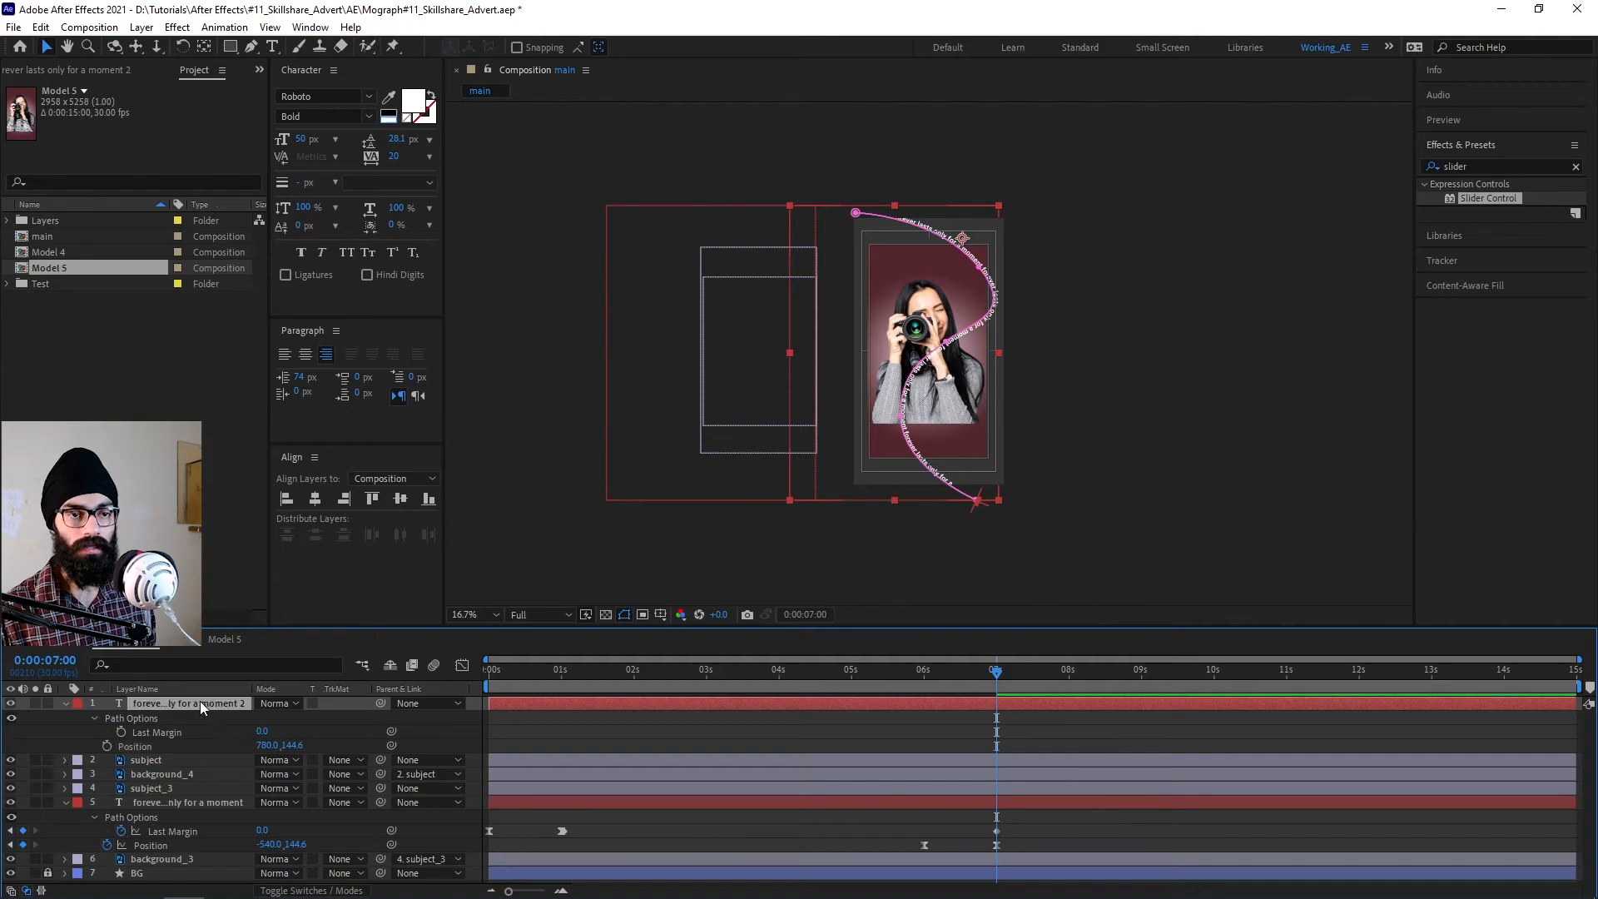
# Delete Mask 1, the old curved path, from the duplicated text layer.
pyautogui.press('m')
pyautogui.click(143, 720)
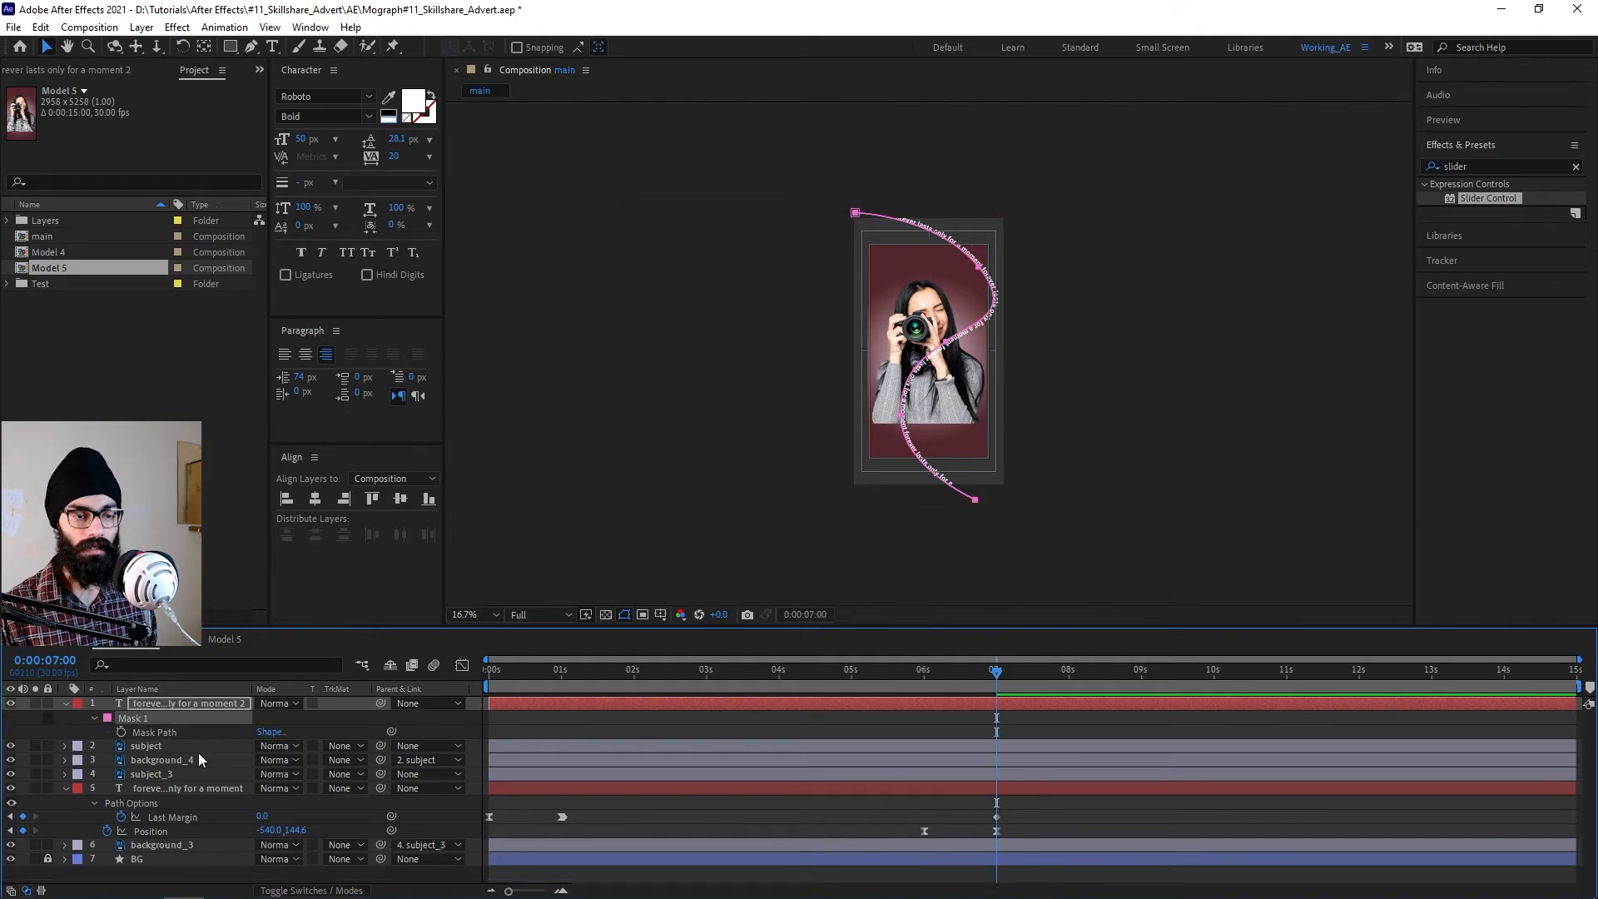
pyautogui.press('Delete')
# Save the project and set the duplicated text layer's in point to 6 seconds.
pyautogui.moveTo(996, 702); pyautogui.dragTo(917, 701)
pyautogui.hotkey('ctrl', 's')
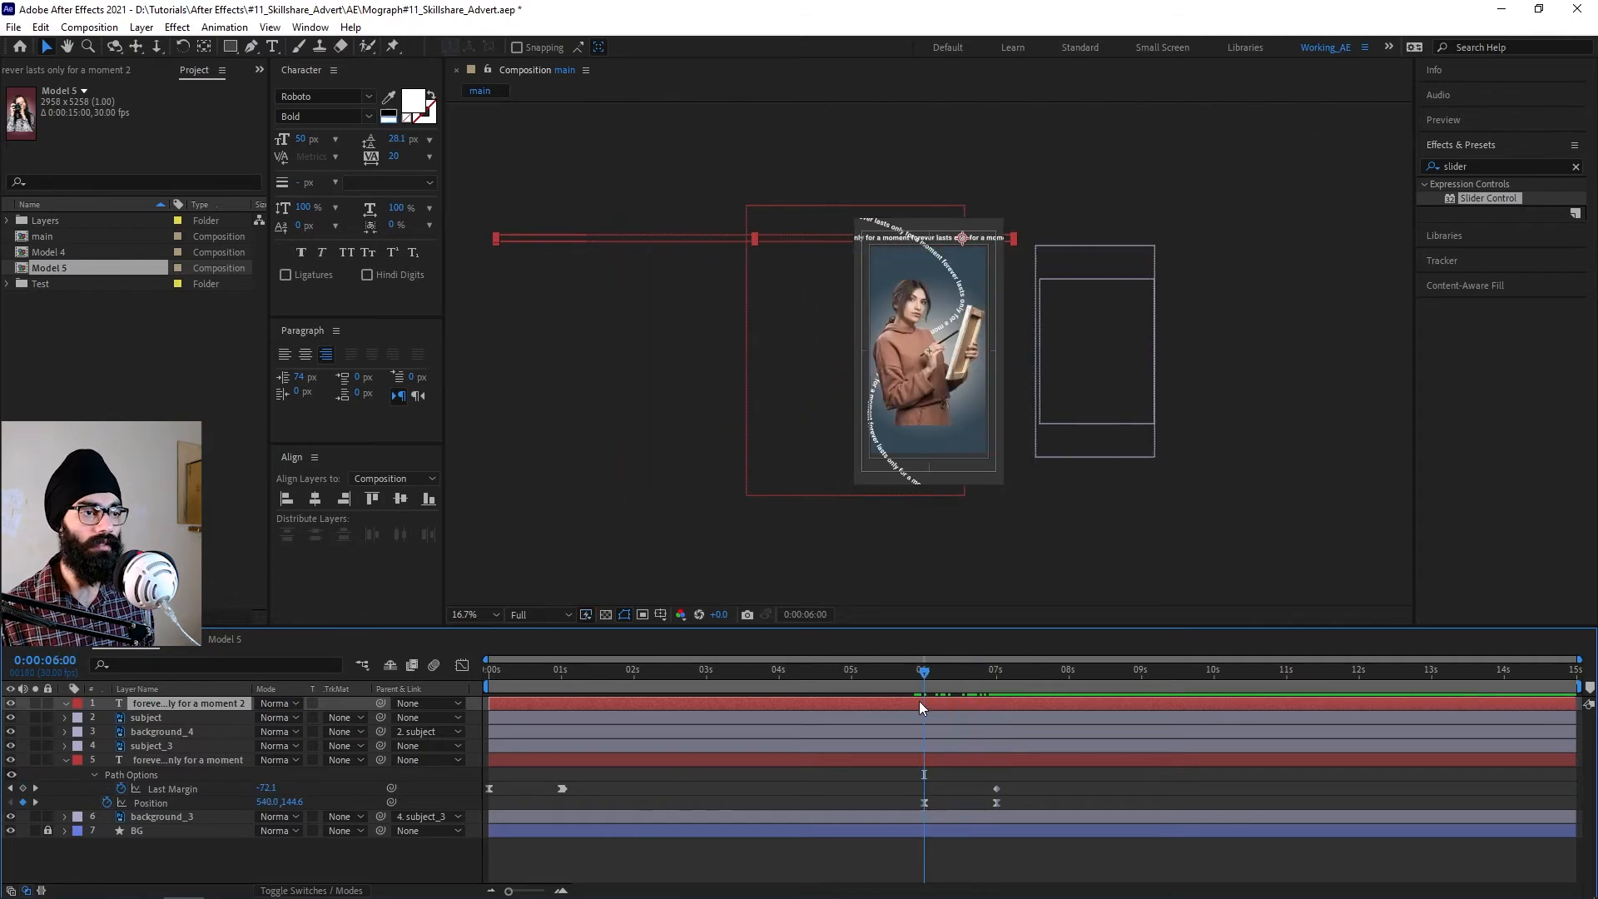
pyautogui.press('[')
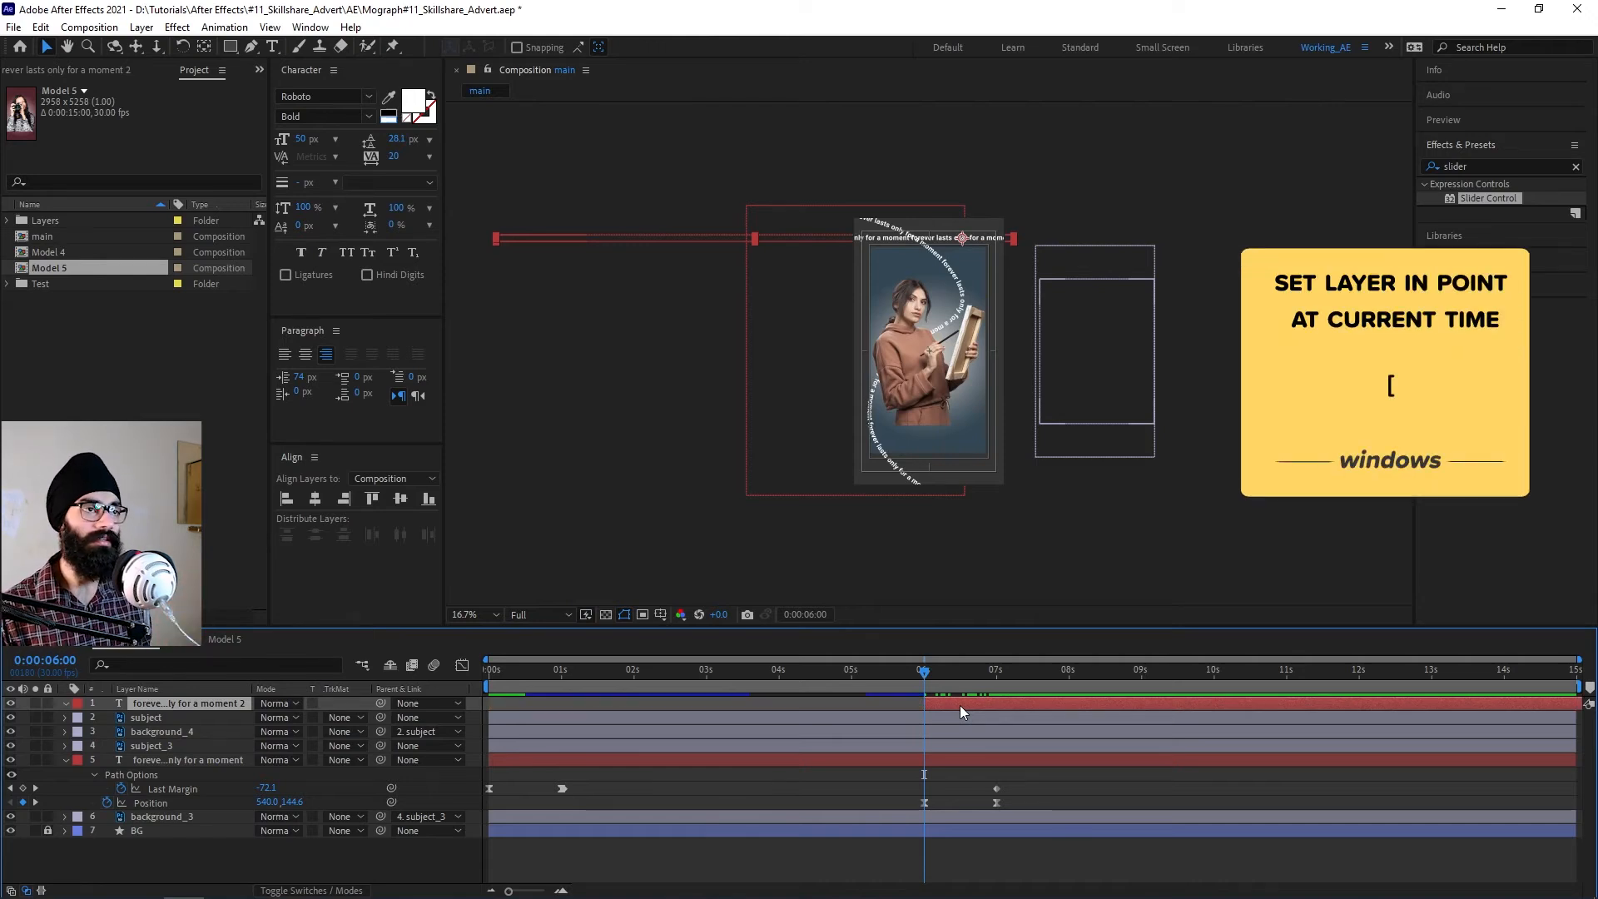
# Hide the original text layer and change the duplicate's text to "this moment lasts forever".
pyautogui.click(65, 760)
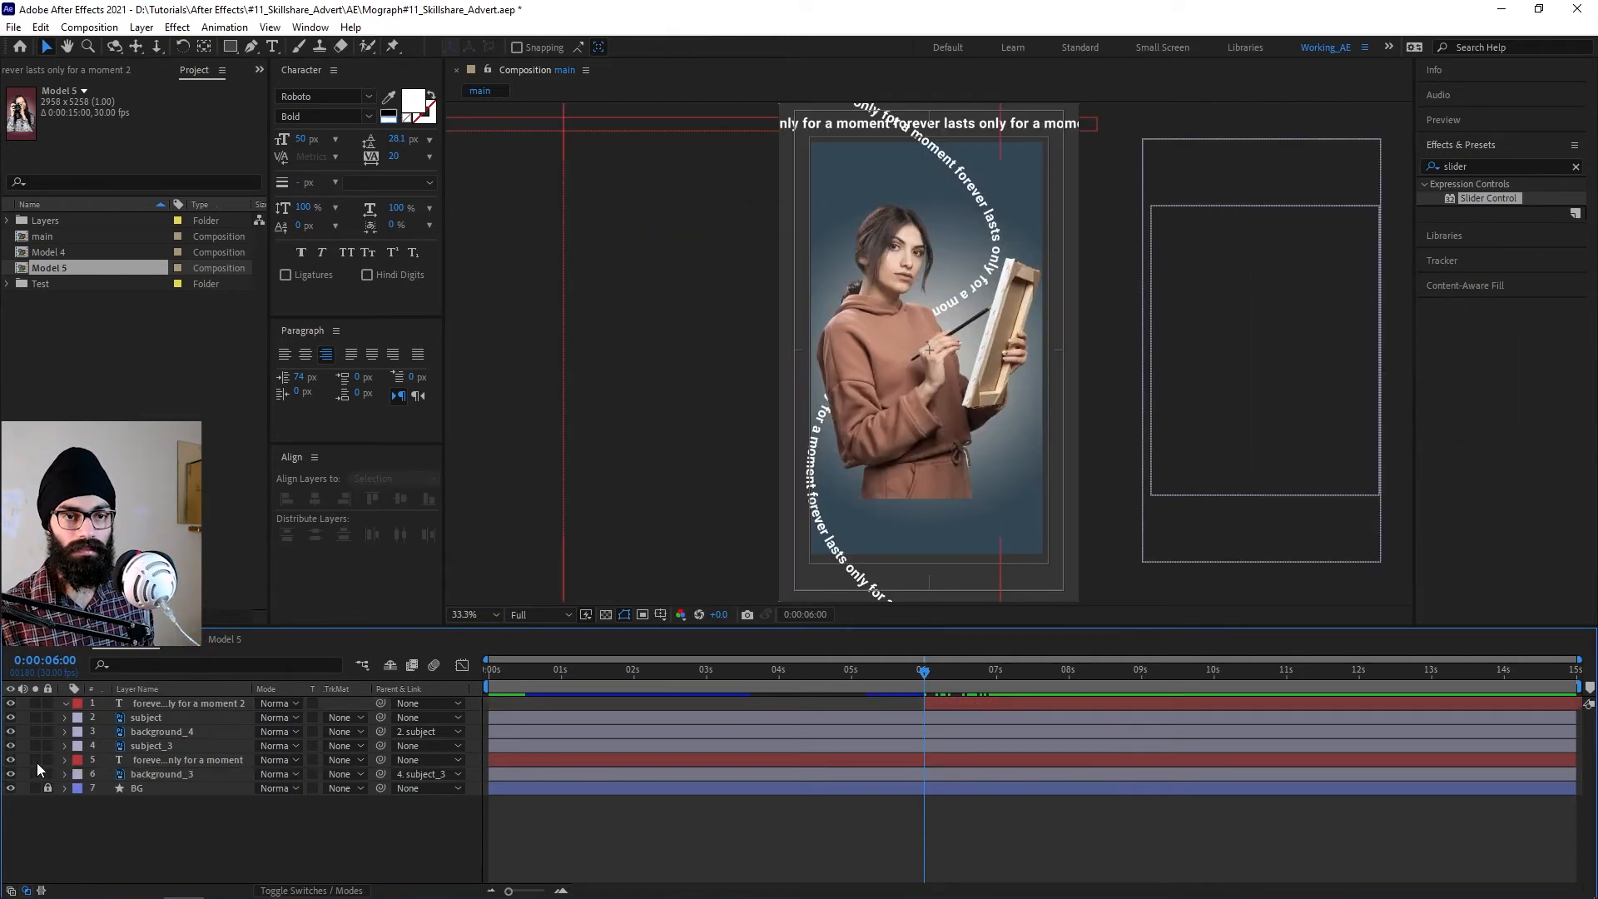
pyautogui.click(11, 760)
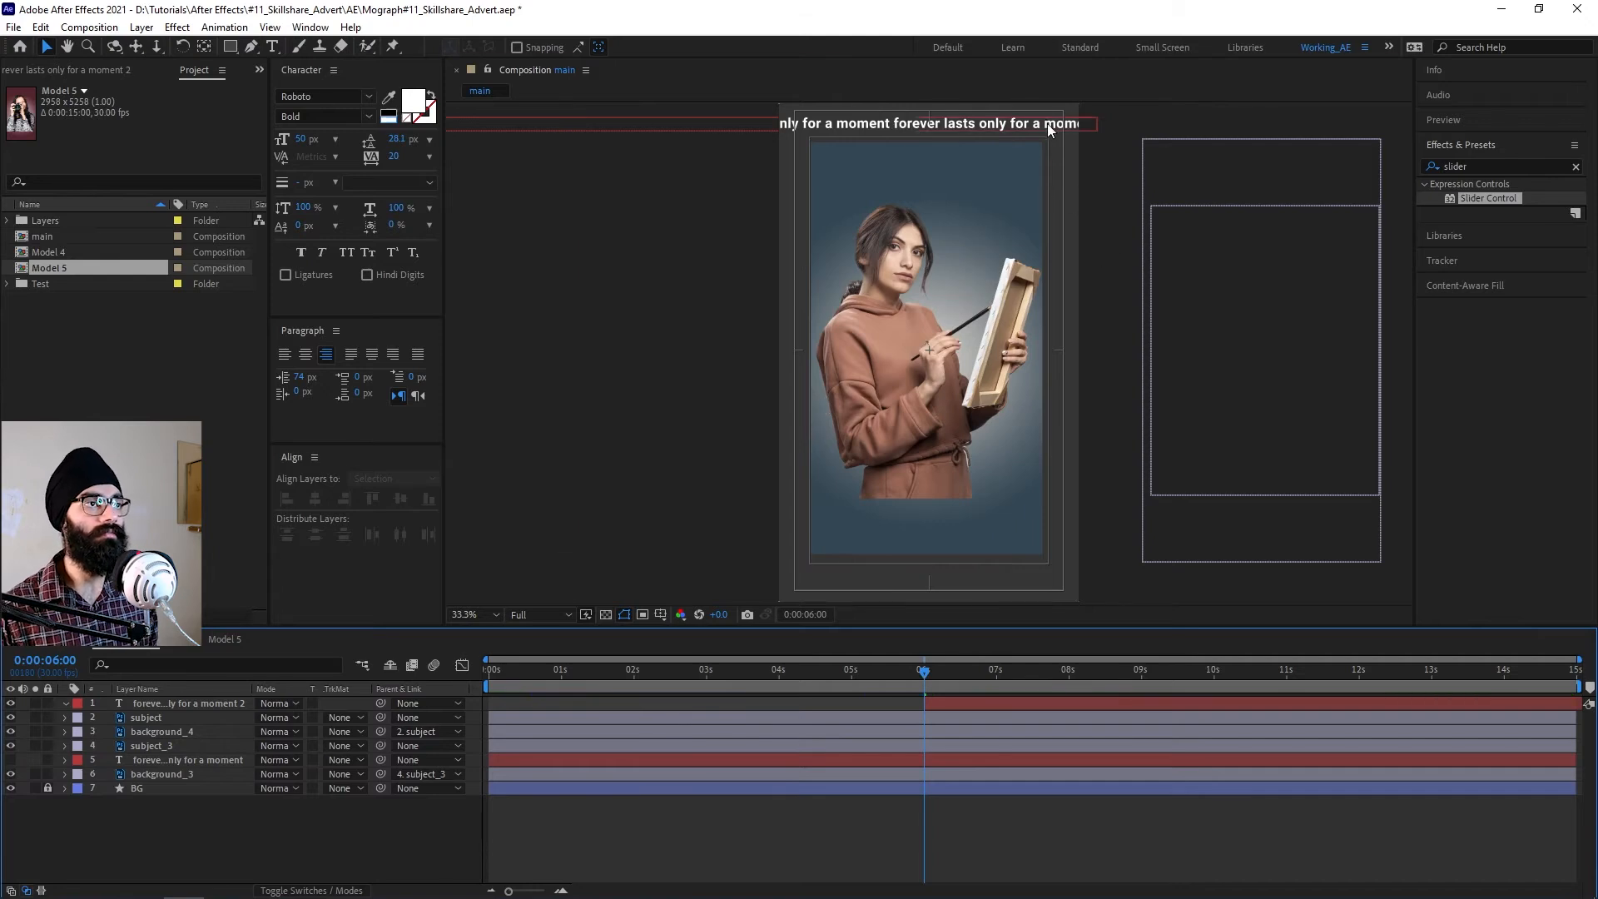
pyautogui.click(216, 704)
pyautogui.doubleClick(217, 700)
pyautogui.write('th')
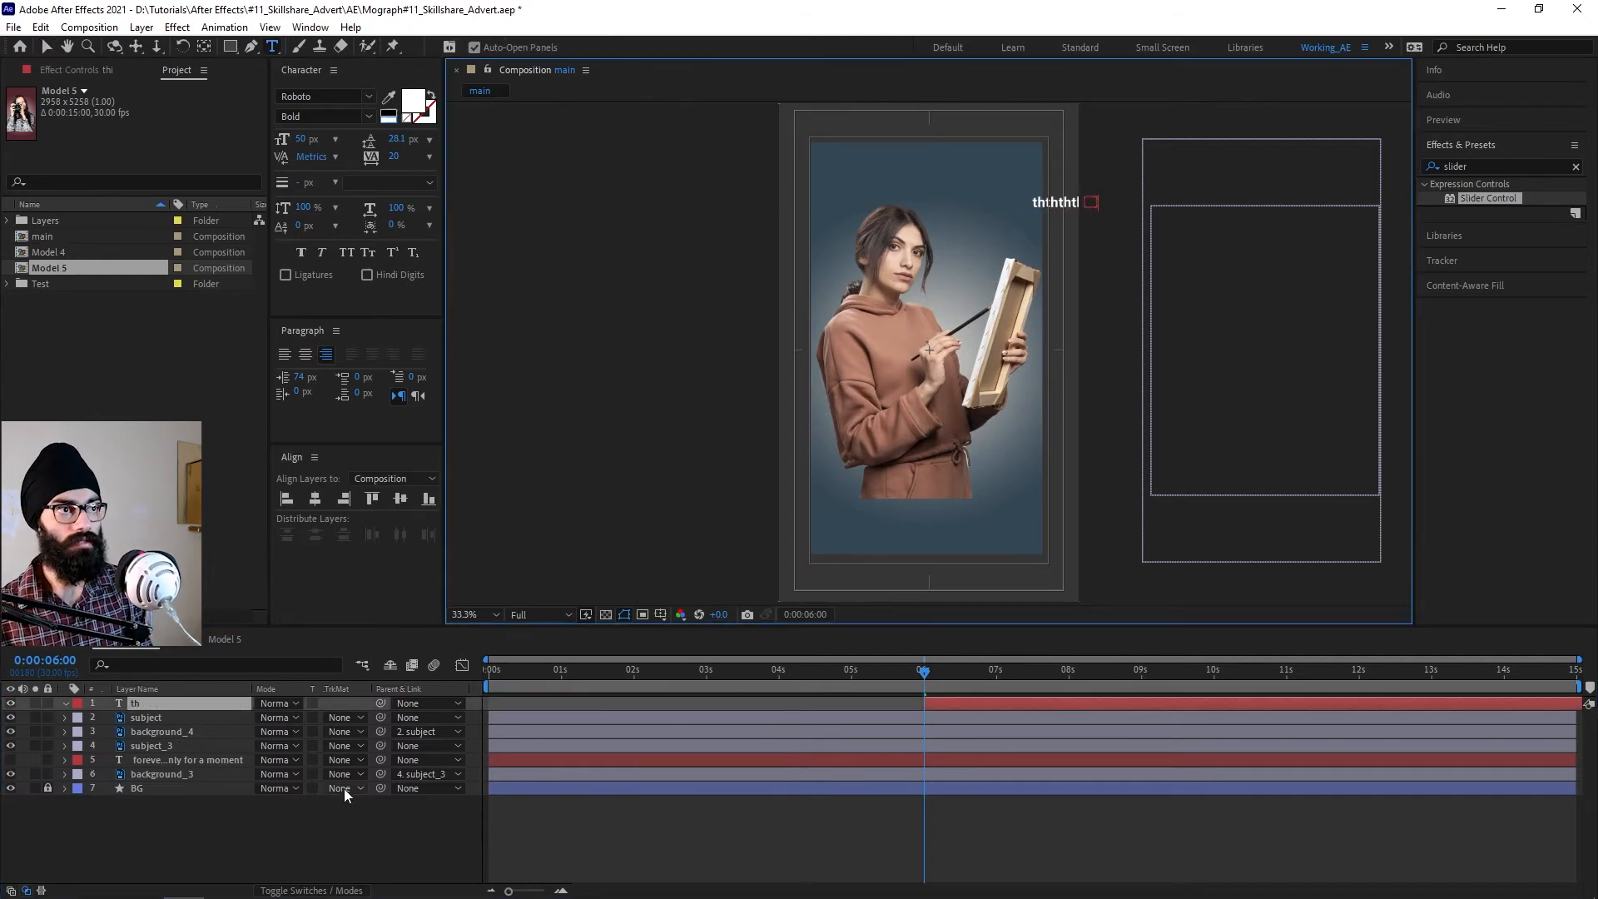
pyautogui.write('is moment')
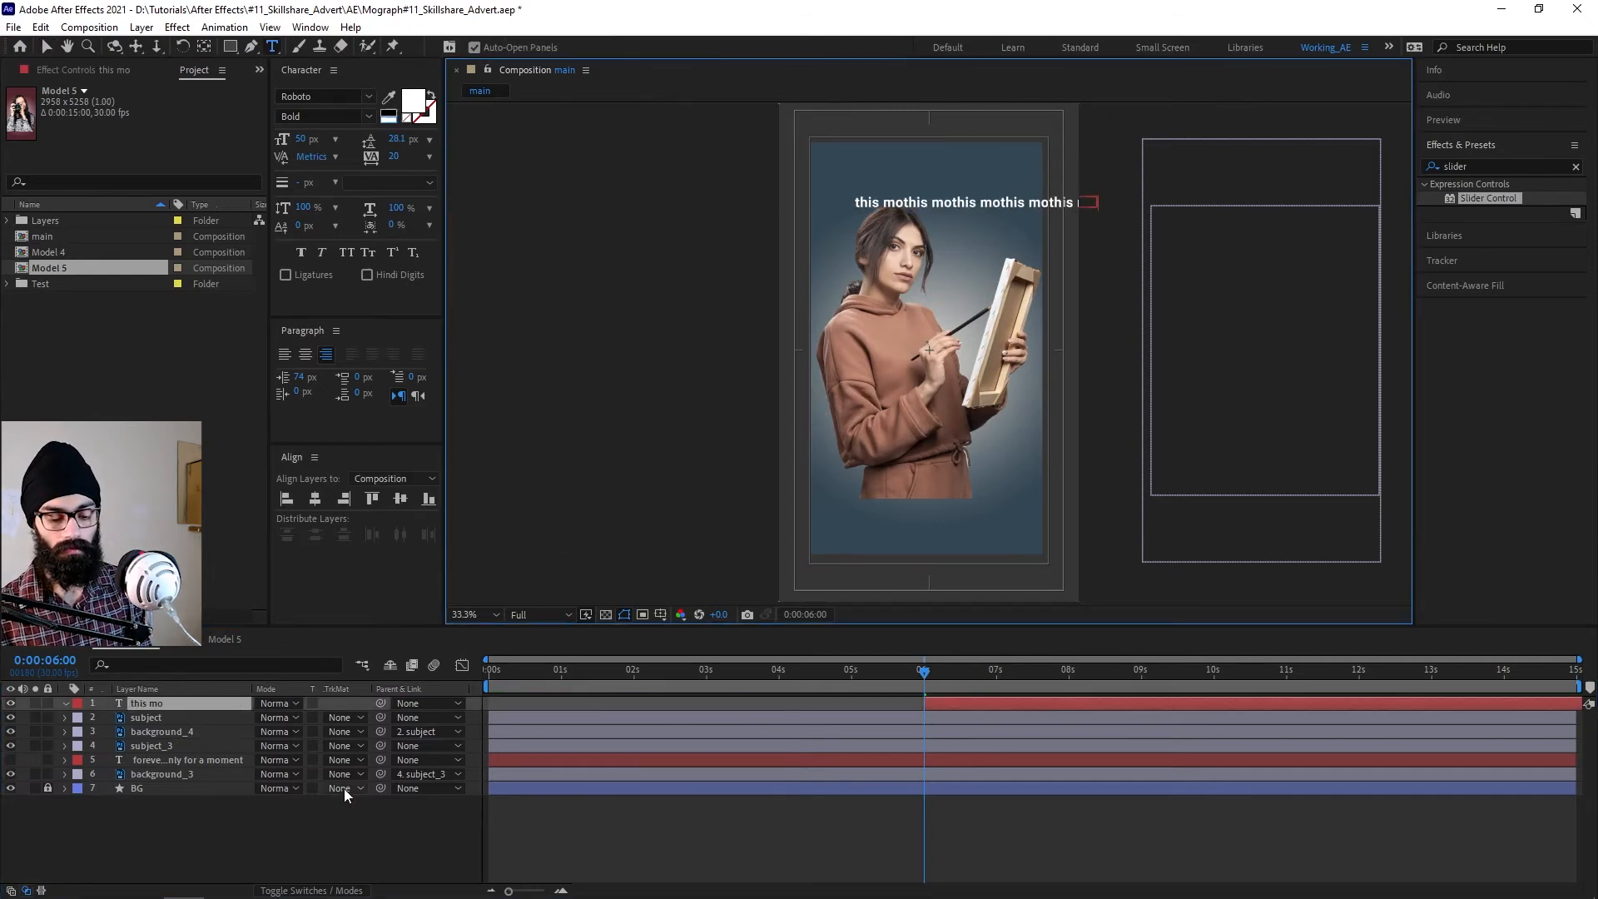
pyautogui.write('lasts f')
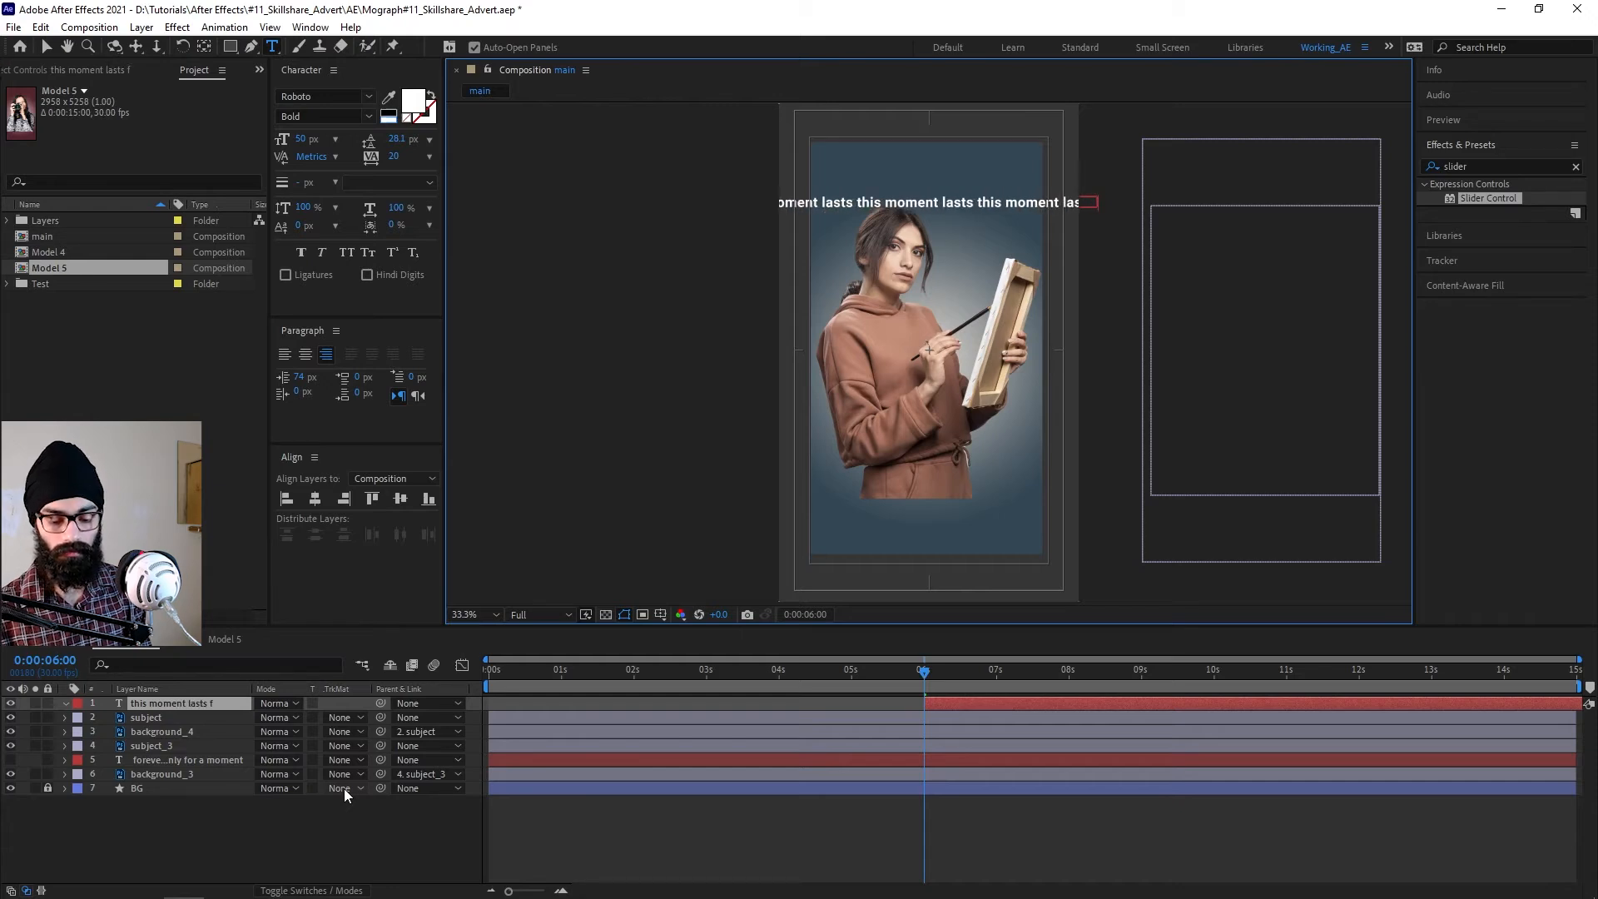
pyautogui.write('orever')
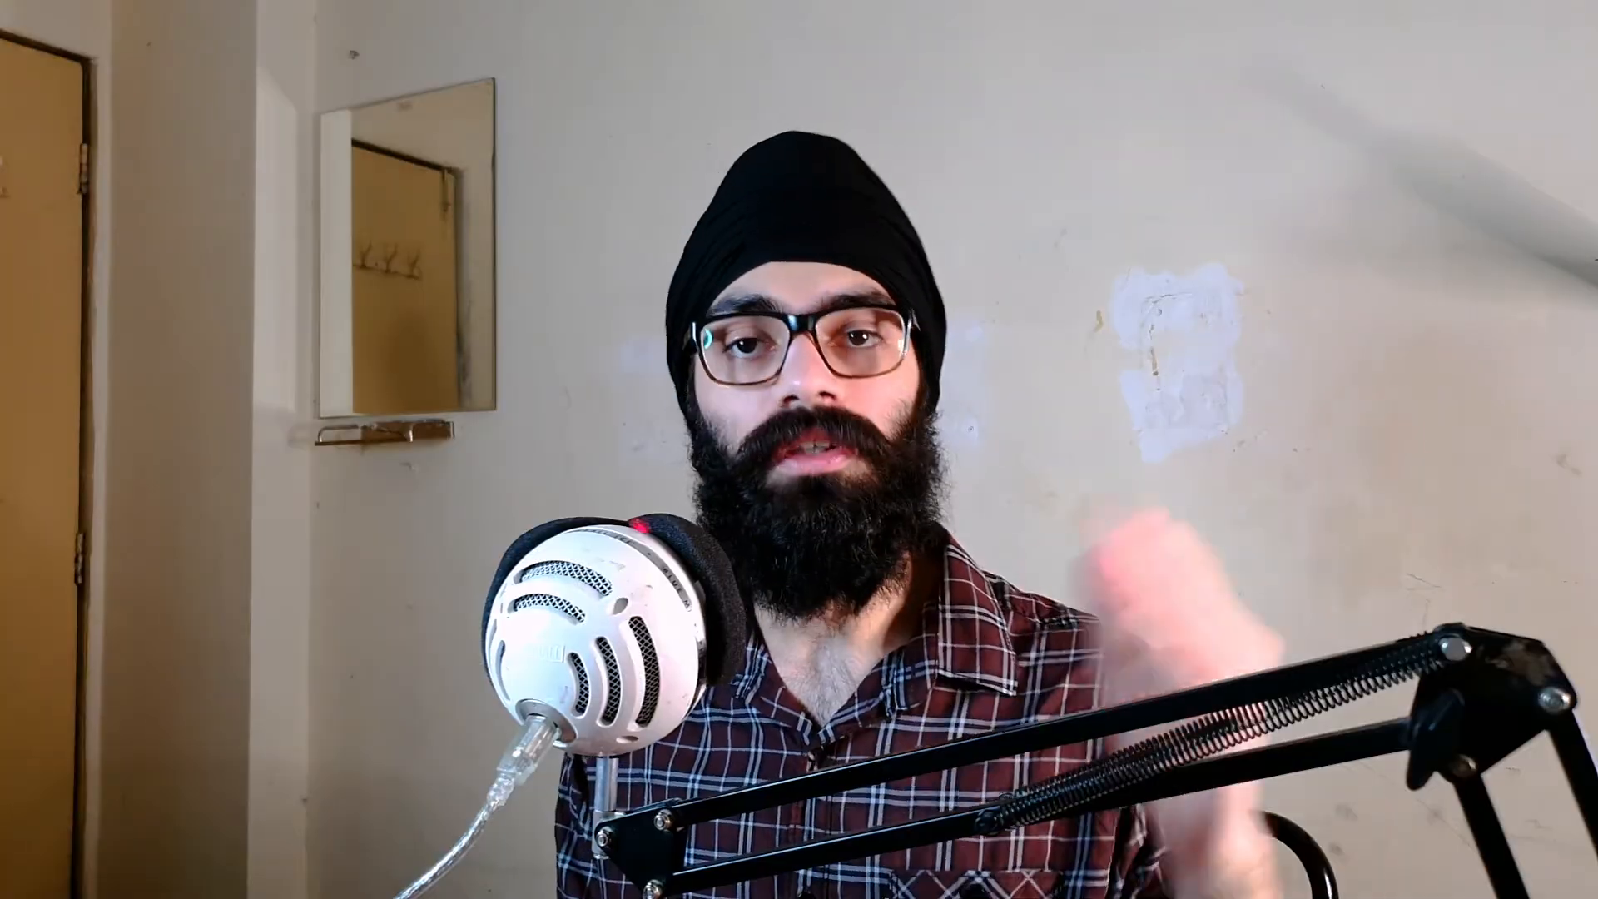
# At 7 seconds, draw a straight vertical mask path down the middle of the camera model on the new text layer with the Pen tool.
pyautogui.click(996, 680)
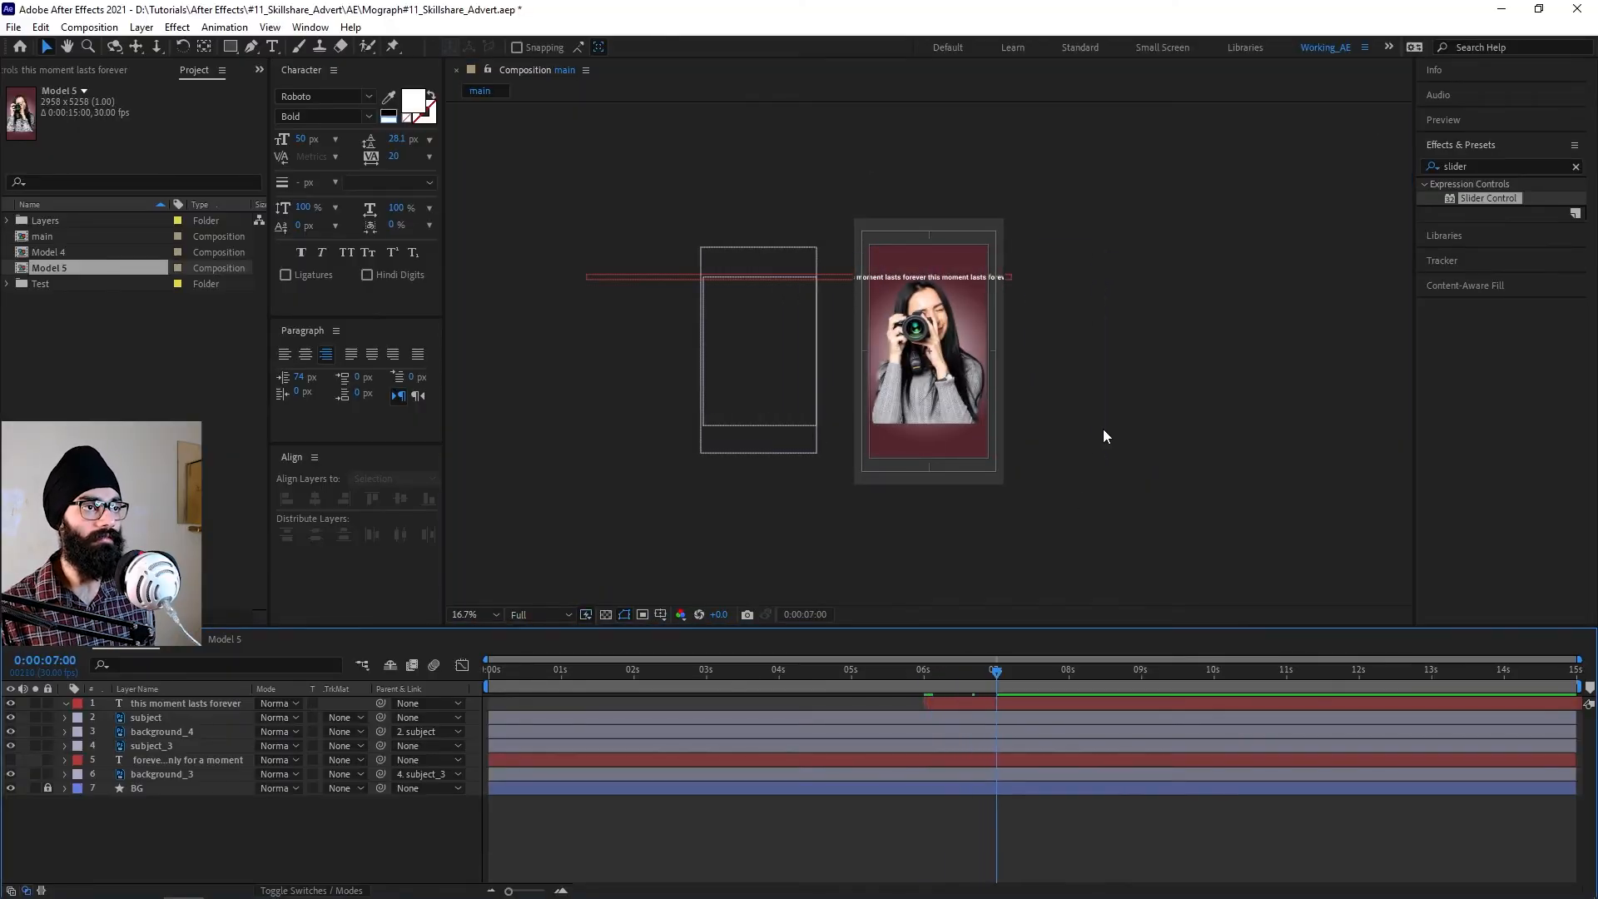
pyautogui.hotkey('shift', '/')
pyautogui.click(233, 706)
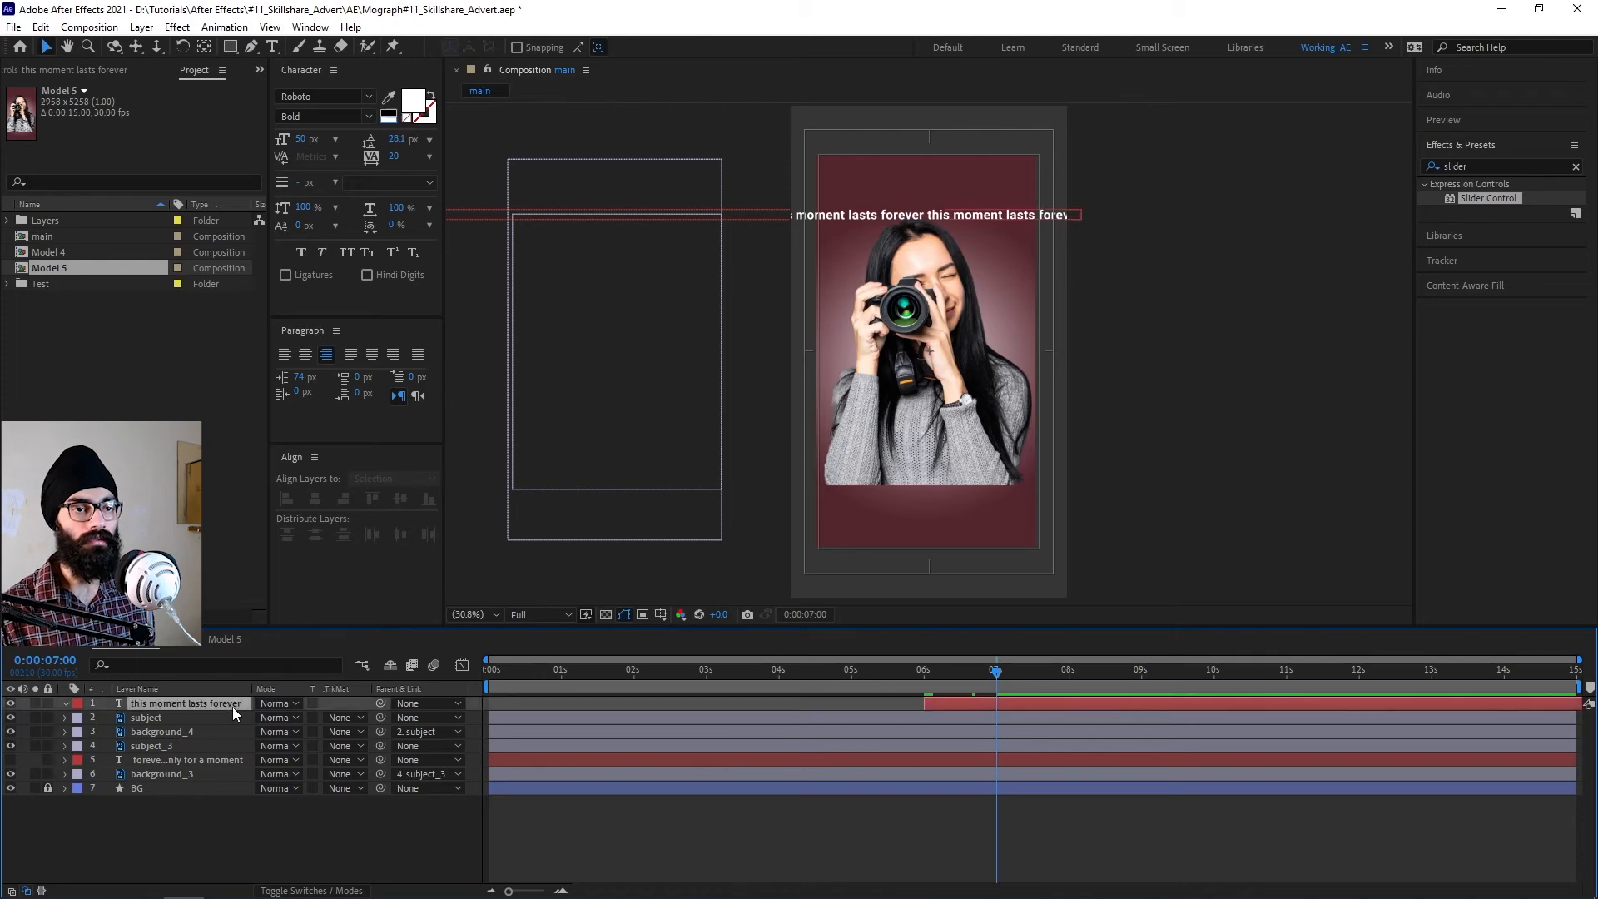
pyautogui.press(',')
pyautogui.press(',')
pyautogui.click(250, 47)
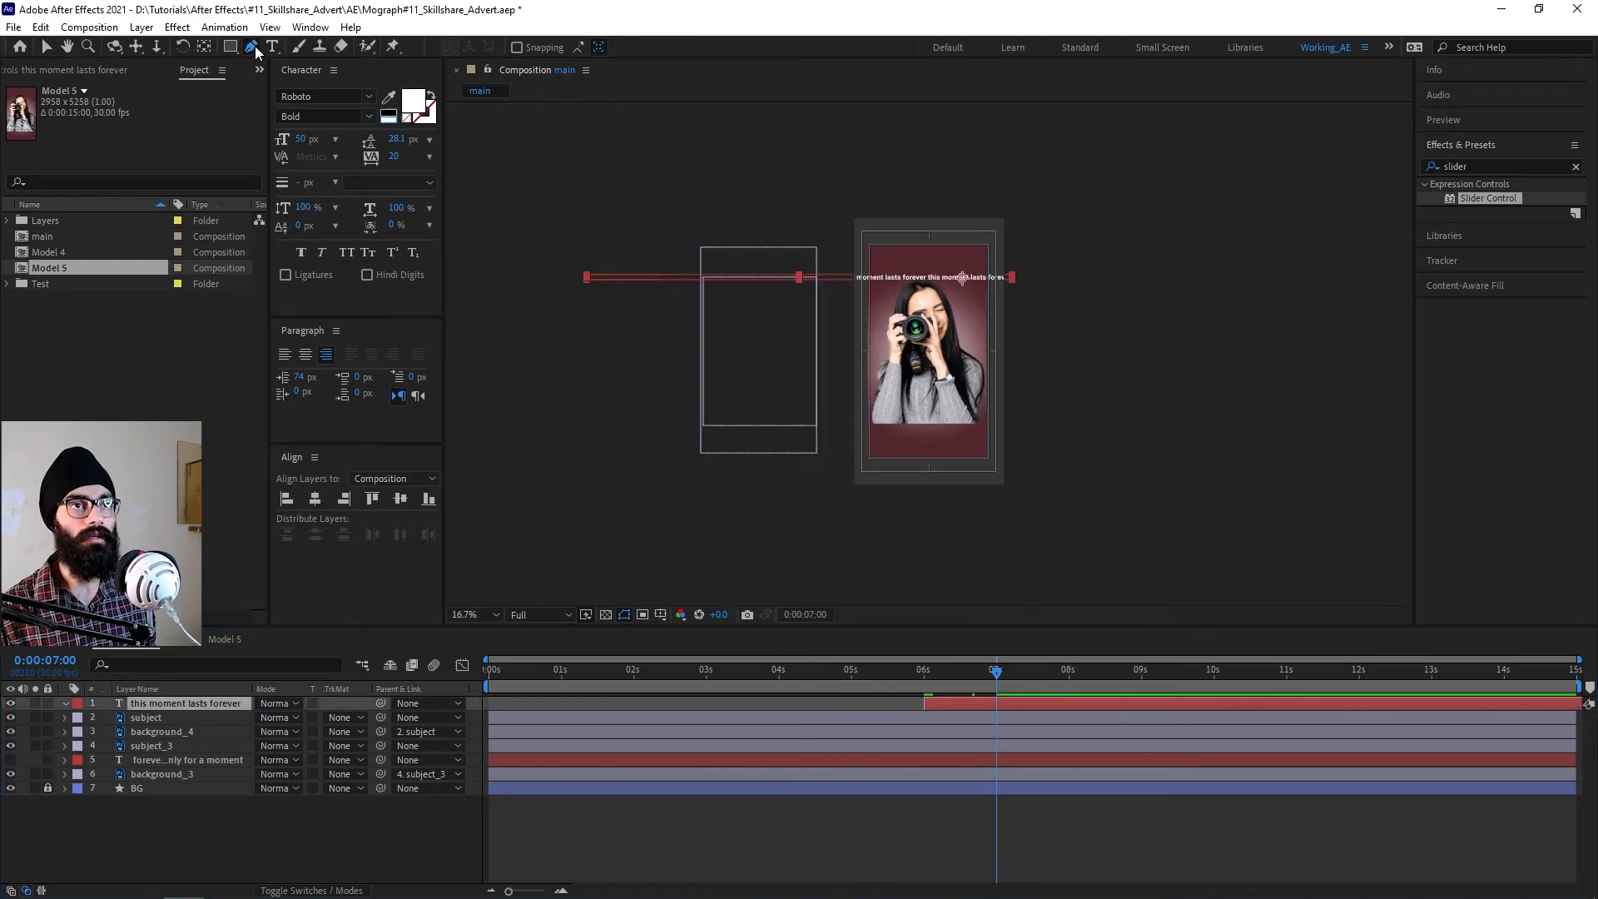
pyautogui.click(930, 514)
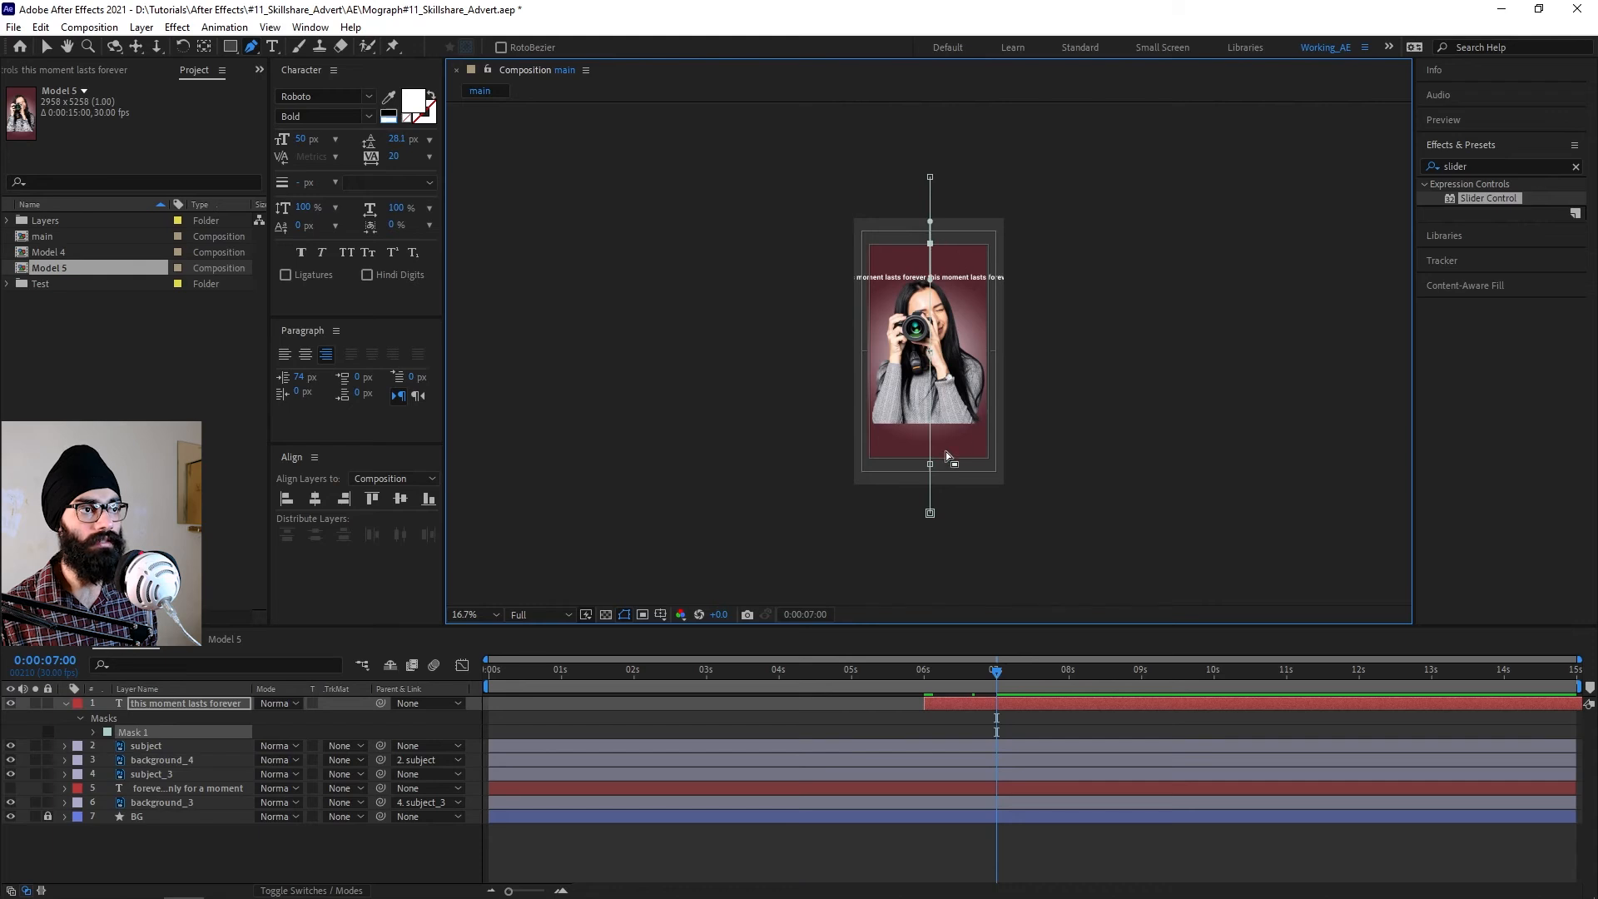
# Bend the straight mask path into an S-curve winding around the camera model, ending beyond the frame's upper right and lower left.
pyautogui.scroll(2, 938, 349)
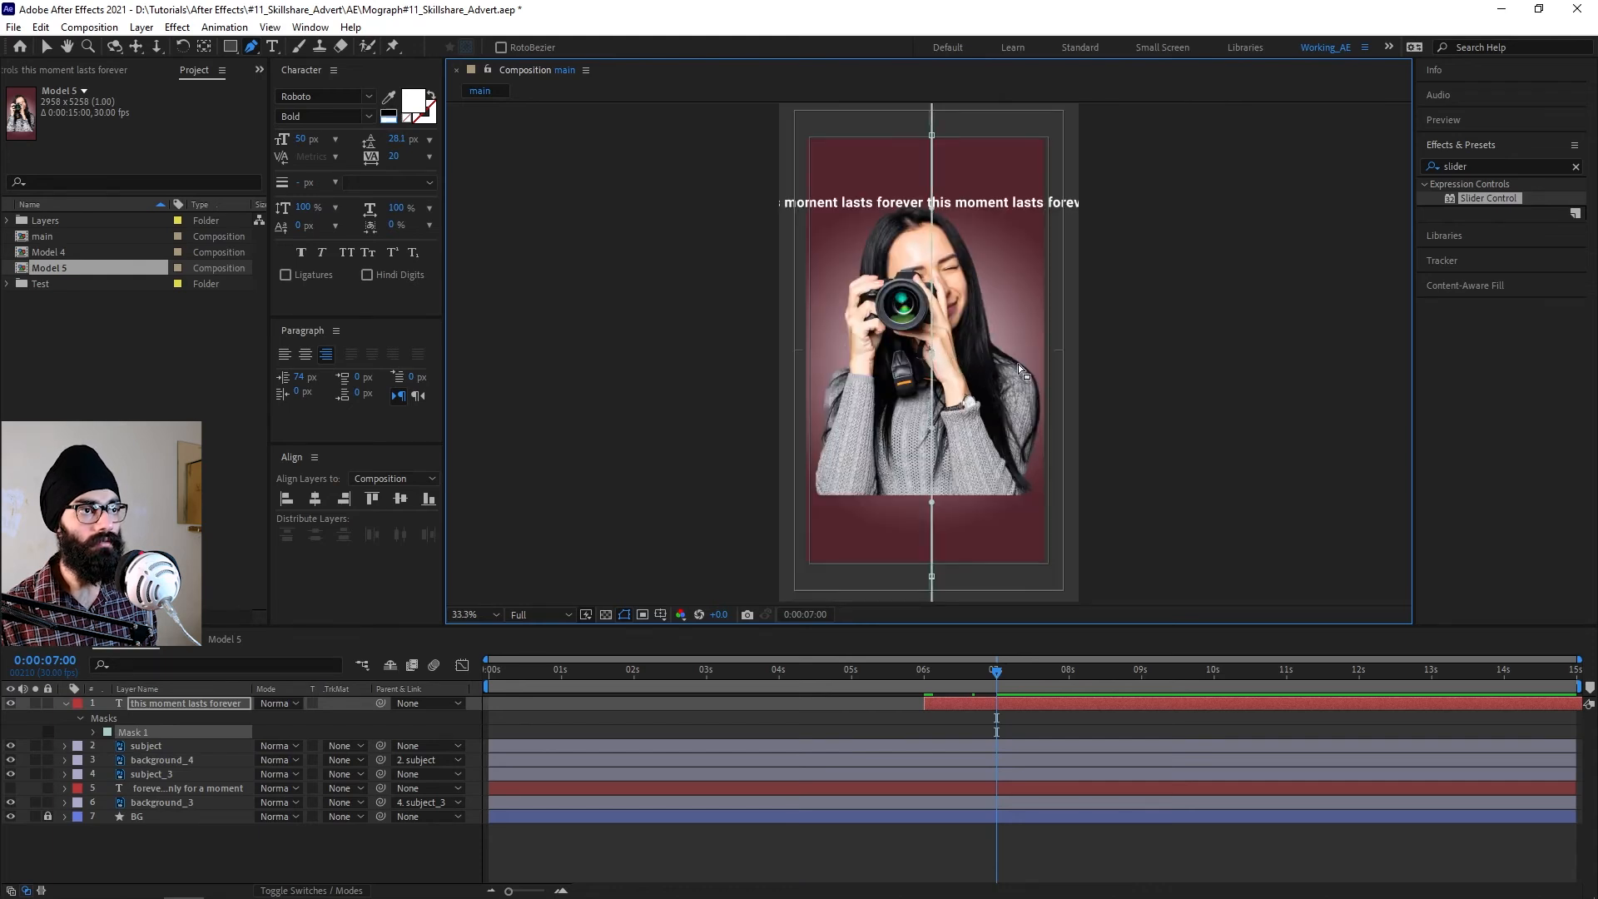
pyautogui.scroll(-1, 932, 354)
pyautogui.moveTo(929, 521); pyautogui.dragTo(849, 505)
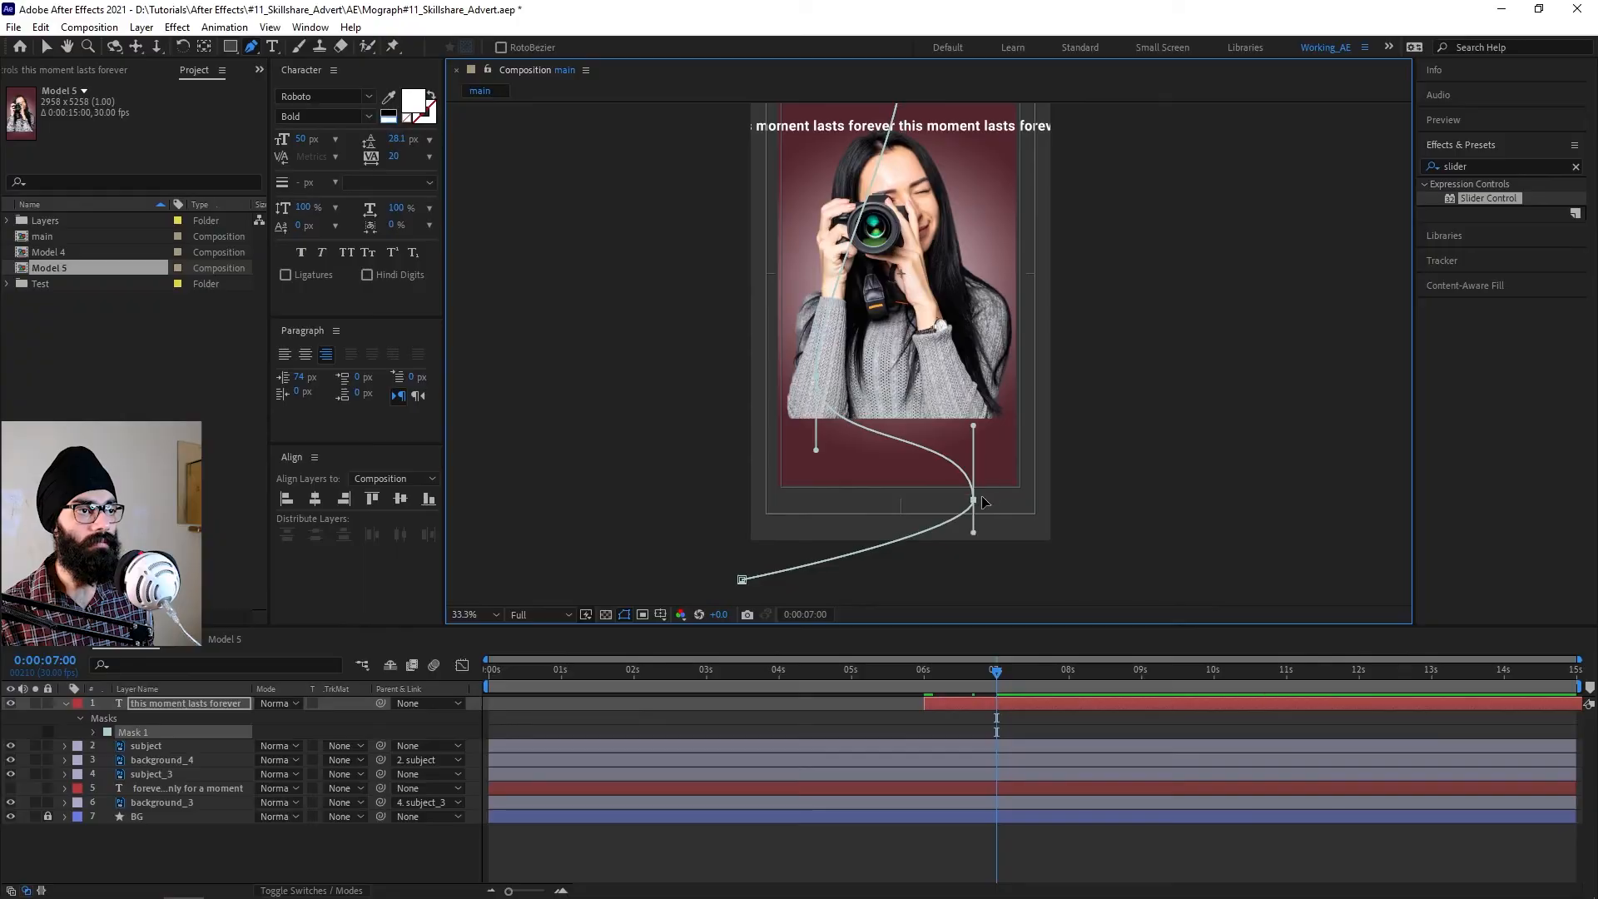
pyautogui.moveTo(1006, 501); pyautogui.dragTo(1010, 491)
pyautogui.scroll(-1, 924, 382)
pyautogui.scroll(1, 928, 315)
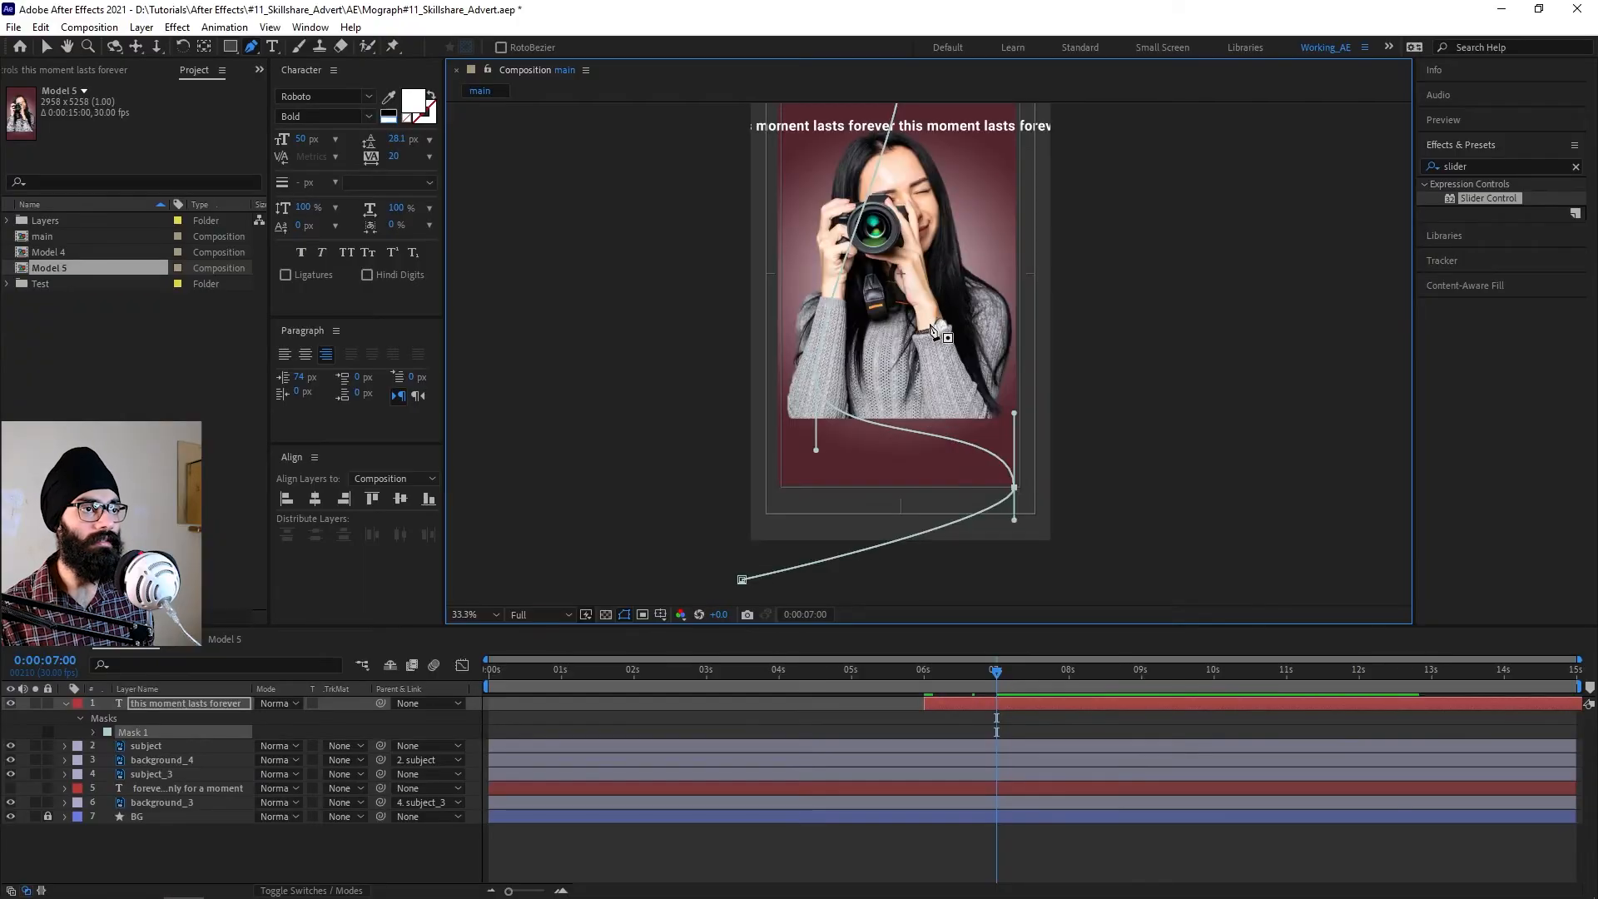
pyautogui.moveTo(922, 319); pyautogui.dragTo(909, 434)
pyautogui.moveTo(889, 174); pyautogui.dragTo(959, 283)
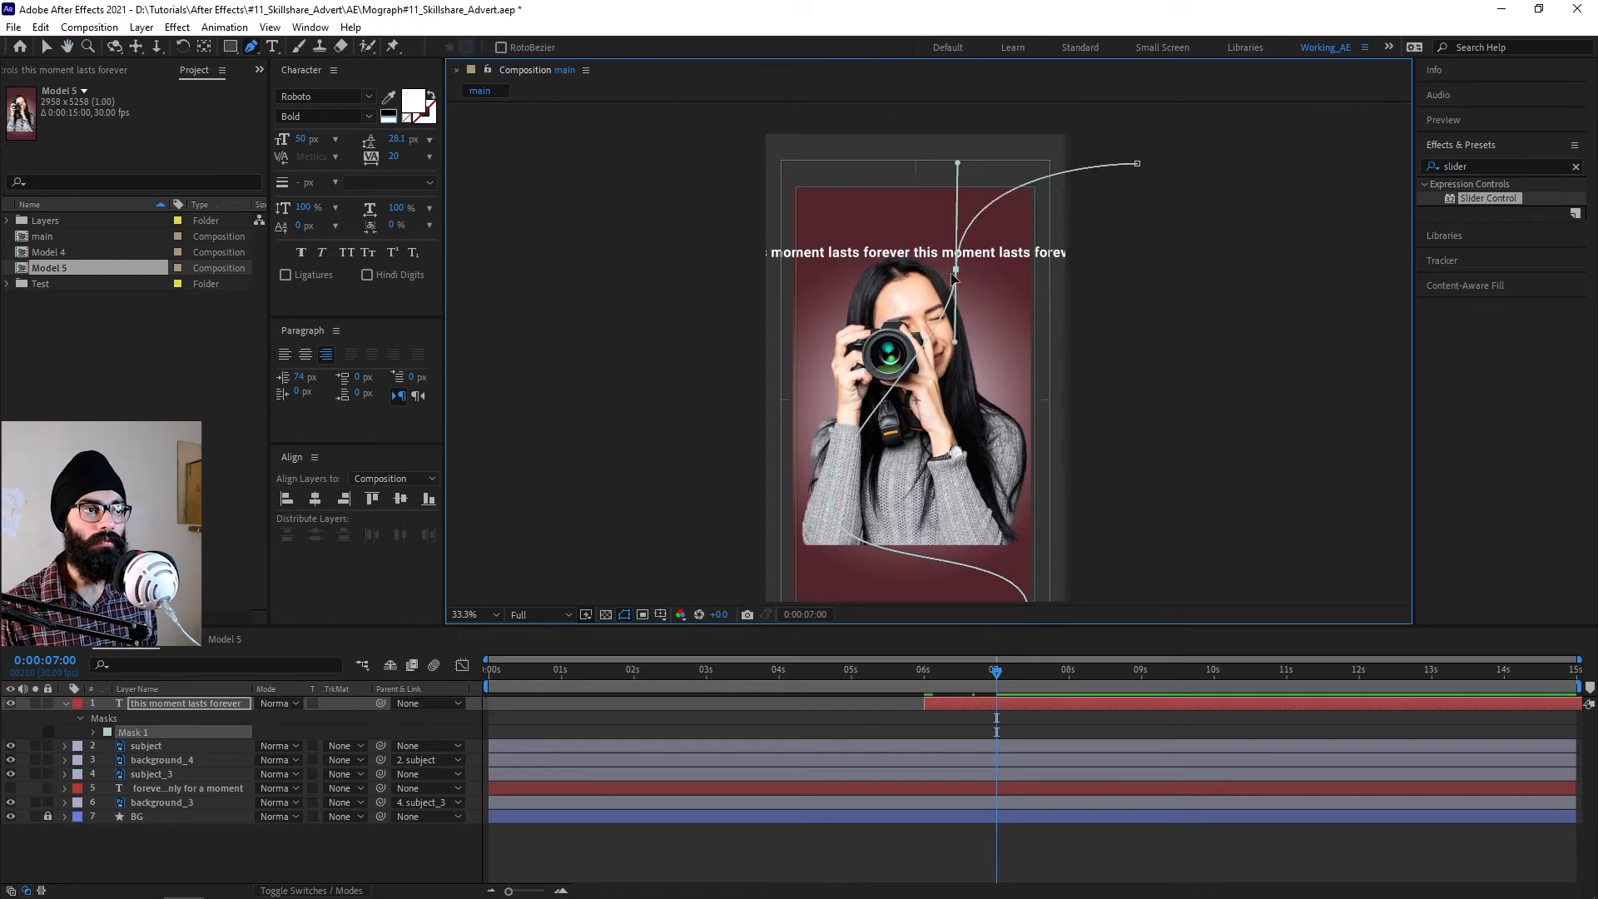
# Change the color of Mask 1 to bright pink, FF509E.
pyautogui.click(108, 732)
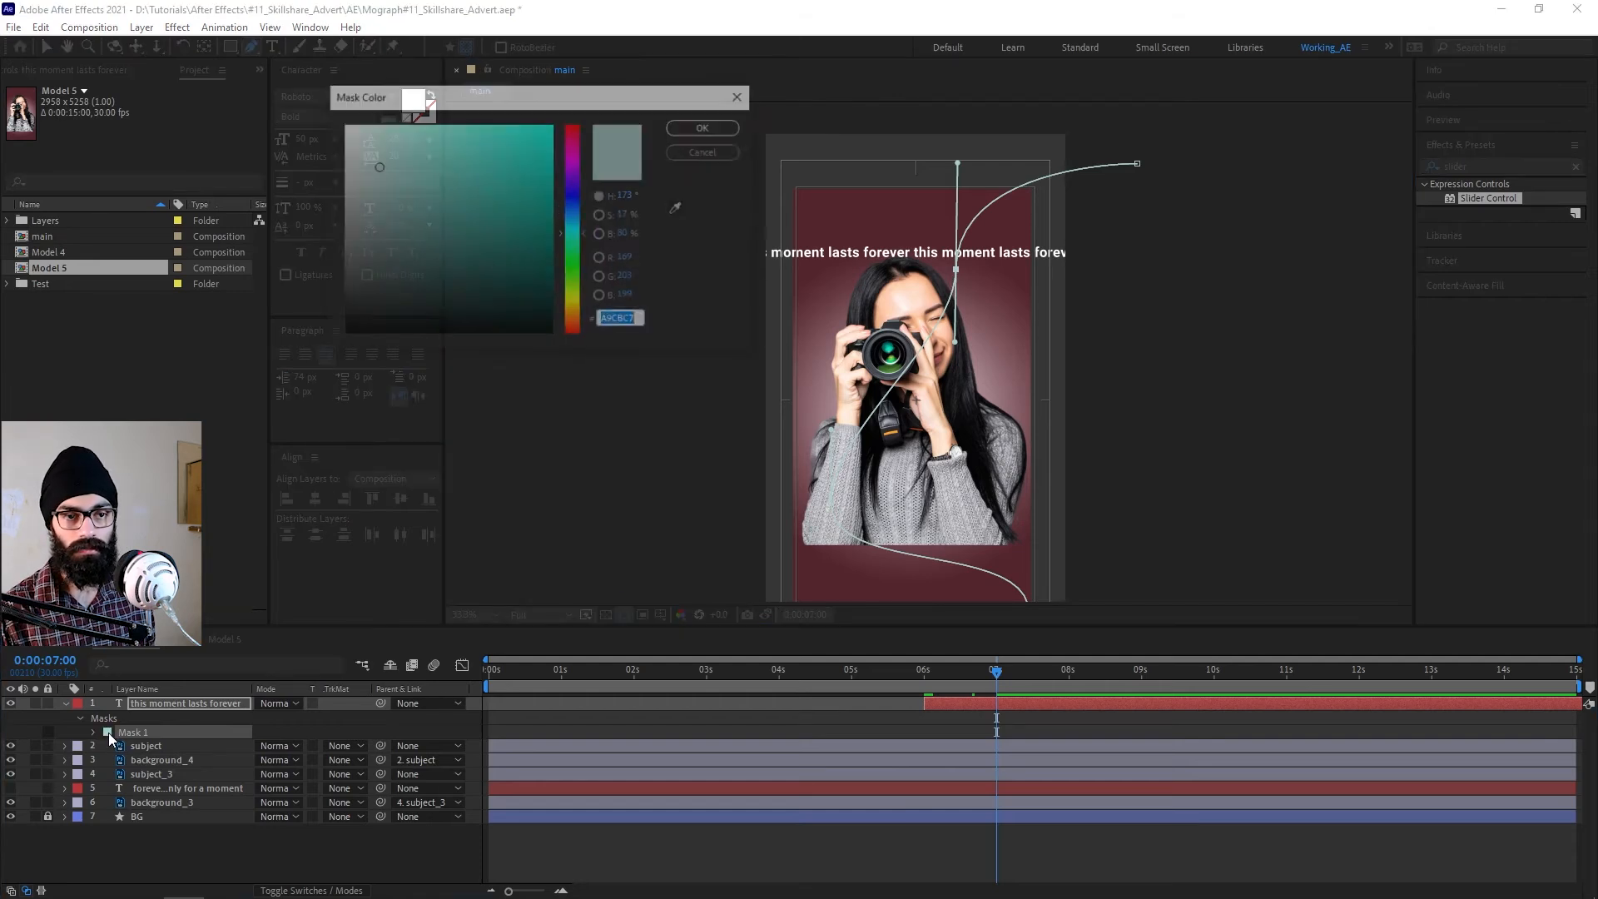
pyautogui.click(467, 137)
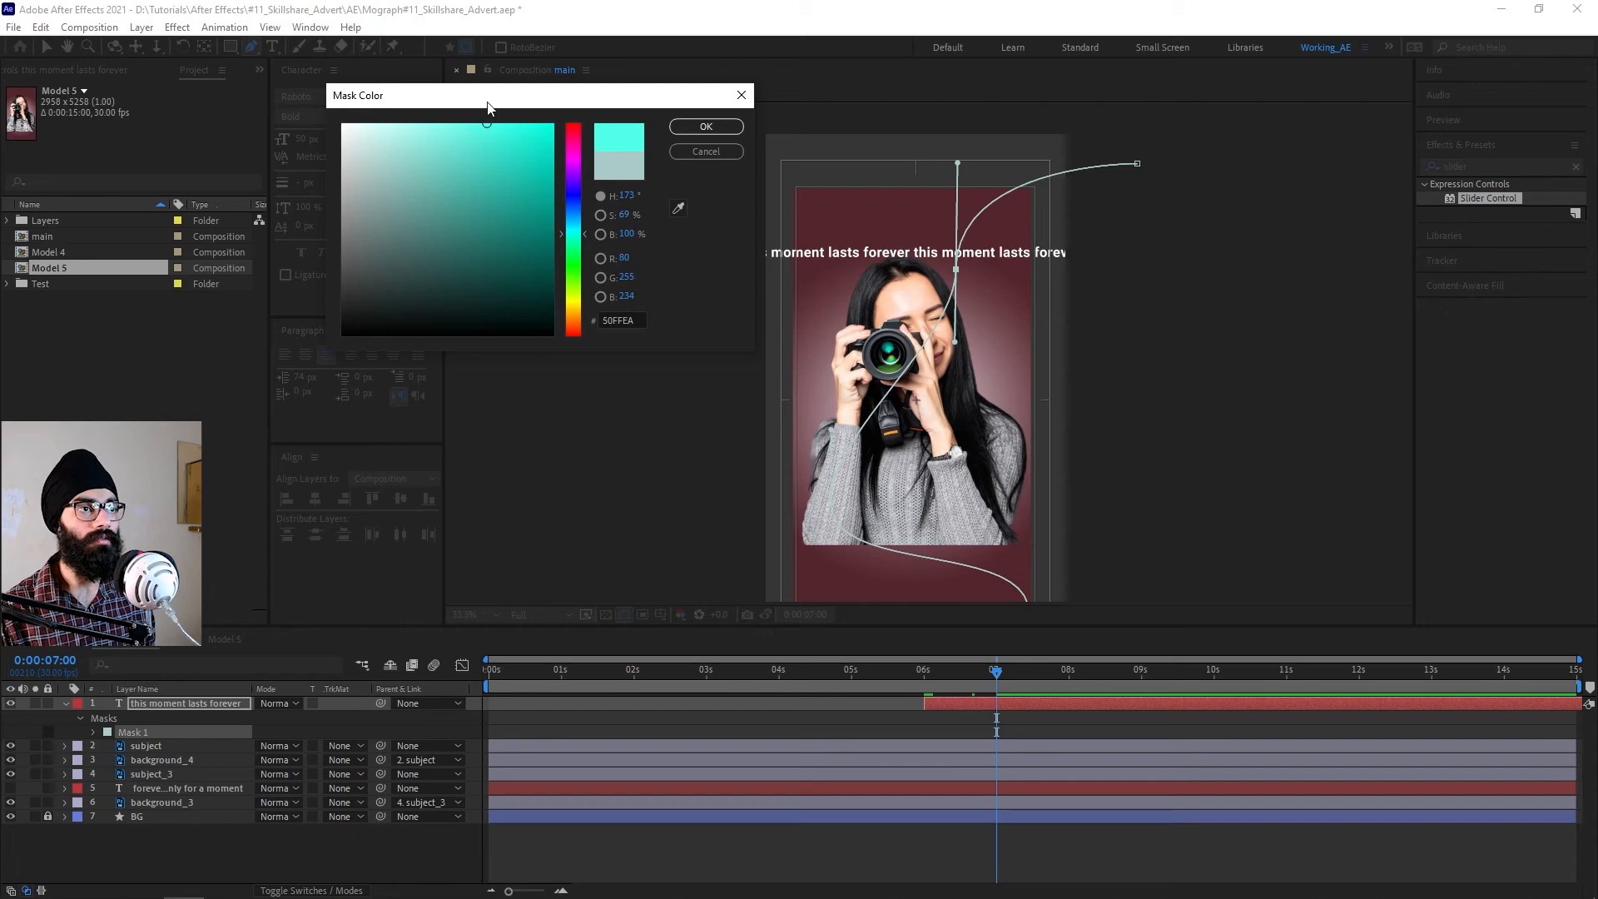
pyautogui.click(565, 140)
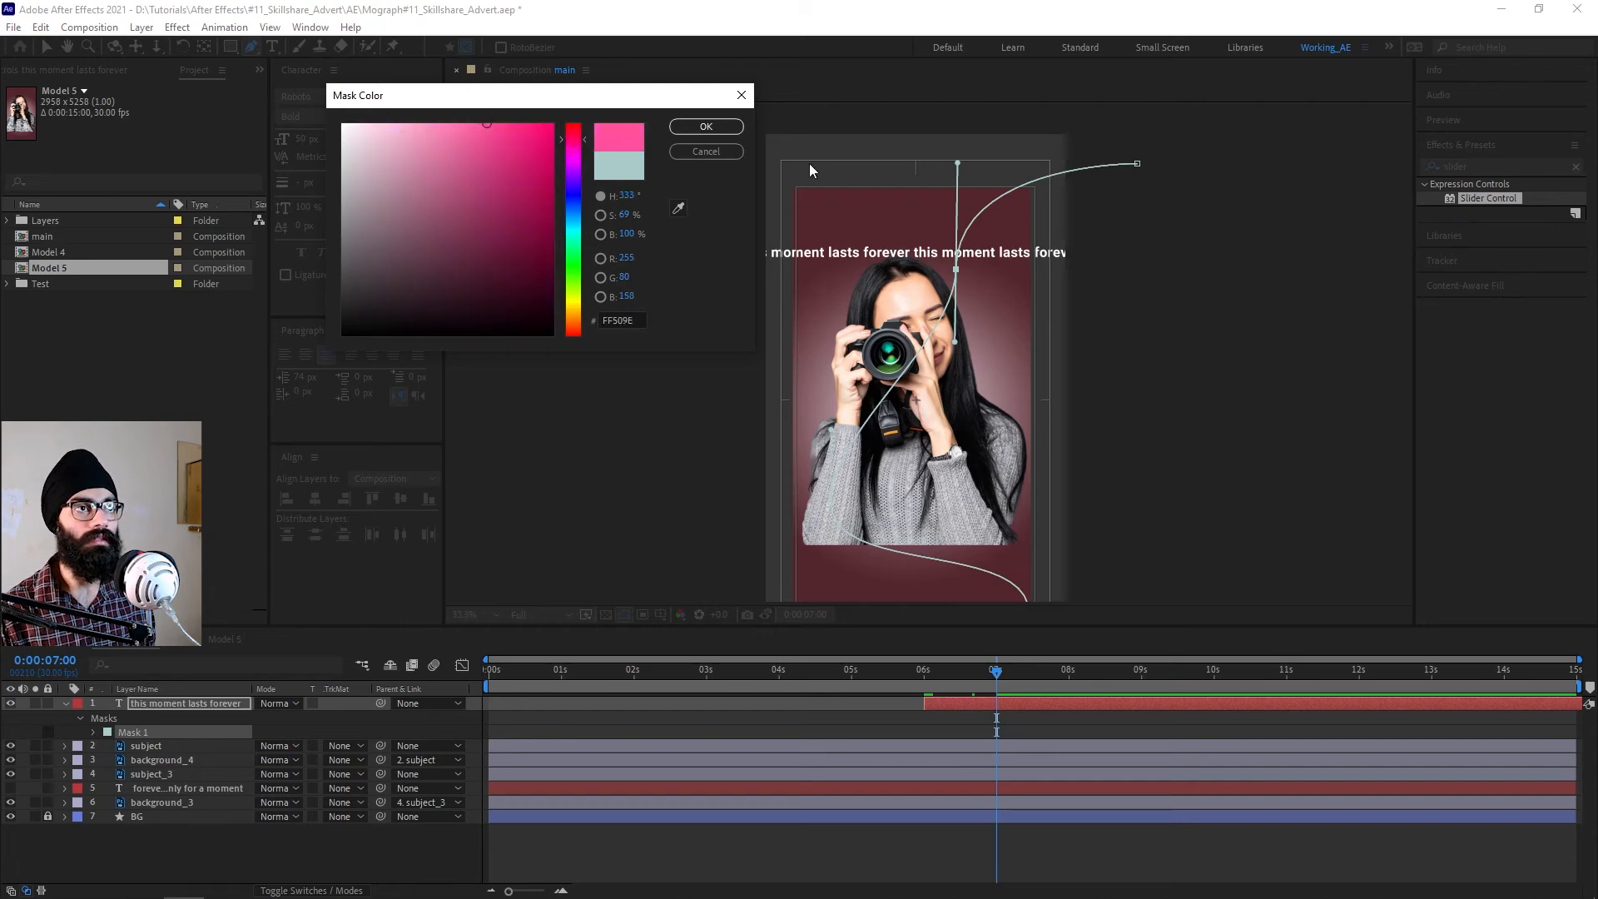
pyautogui.click(706, 127)
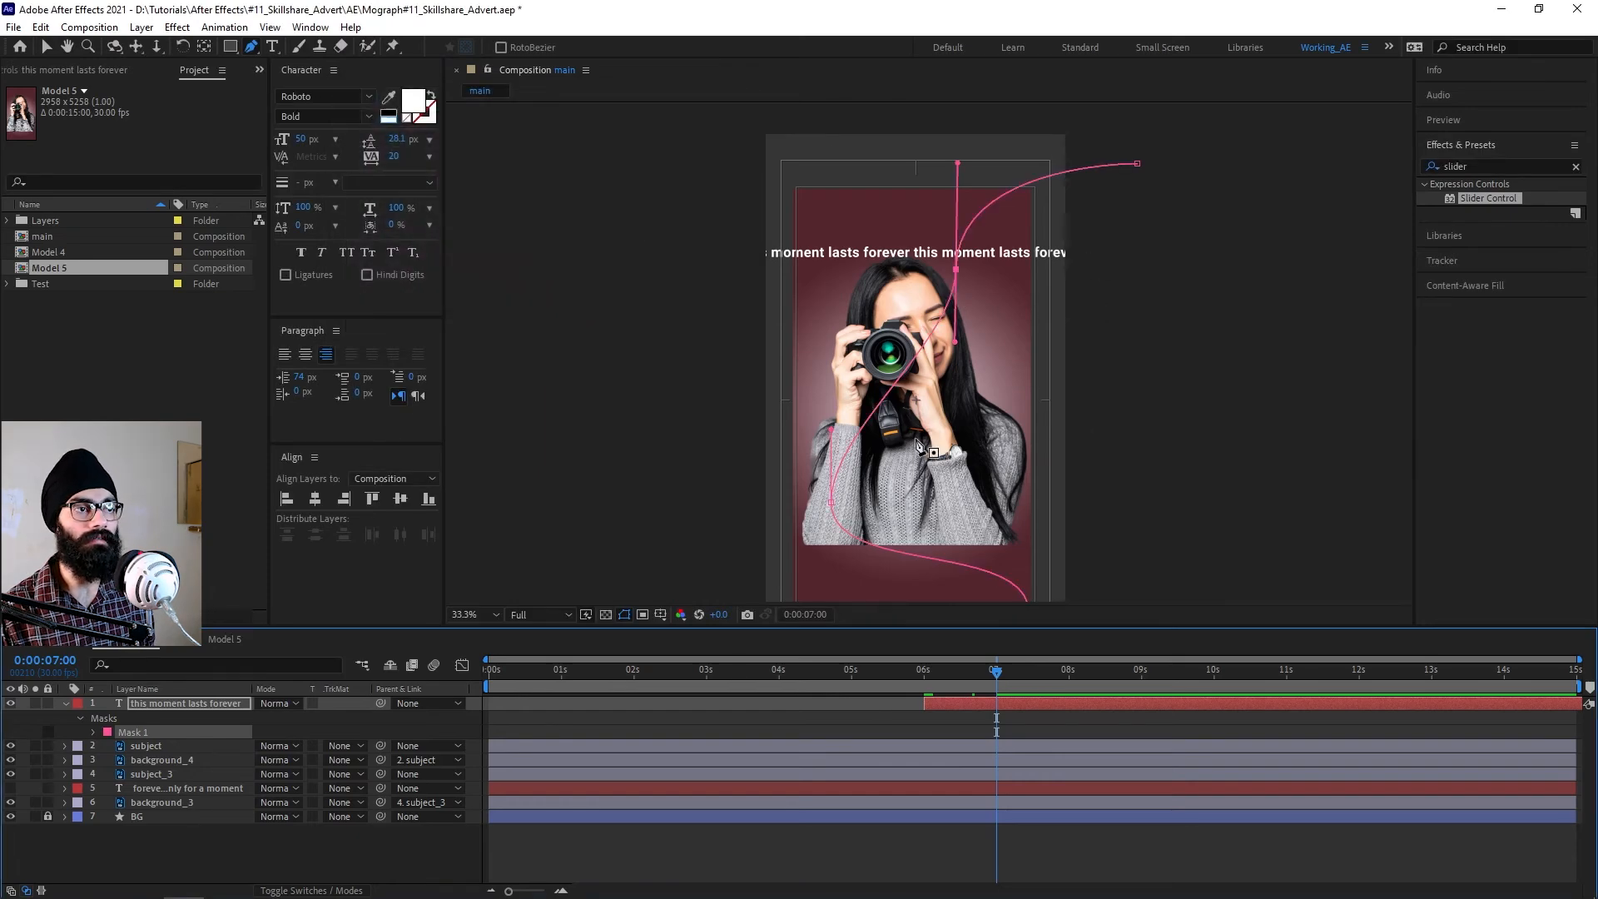
# Refine the middle and lower bends of the mask path for a smoother curve around the model.
pyautogui.press('`')
pyautogui.moveTo(652, 714); pyautogui.dragTo(639, 665)
pyautogui.moveTo(640, 557); pyautogui.dragTo(635, 485)
pyautogui.moveTo(779, 678); pyautogui.dragTo(824, 492)
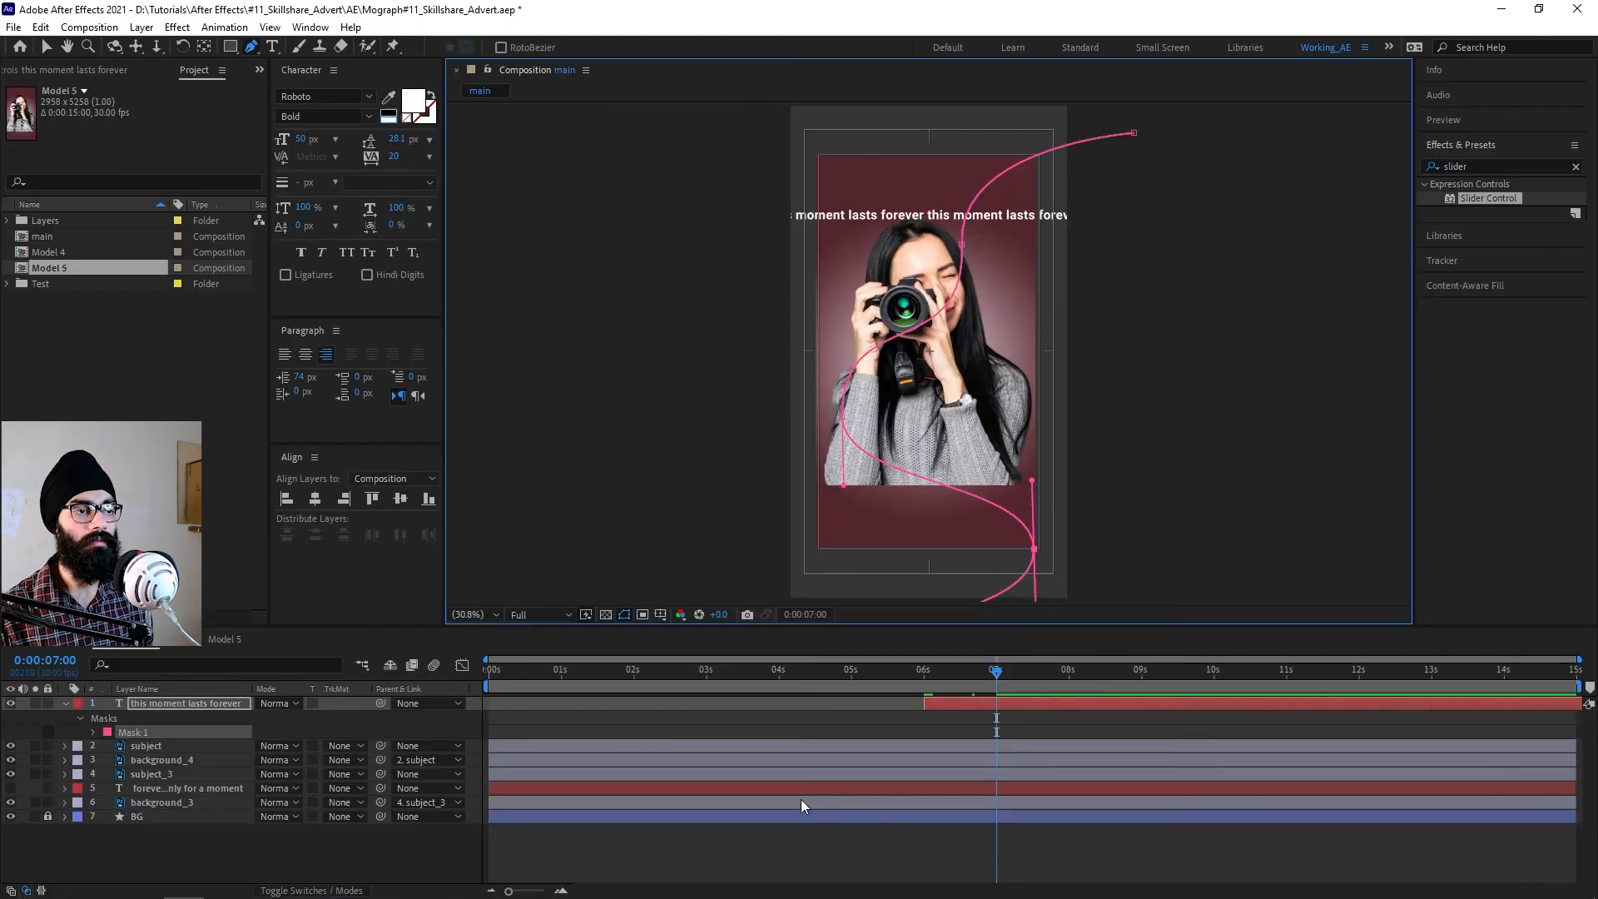
# Set the "this moment lasts forever" layer's text path to Mask 1.
pyautogui.click(64, 706)
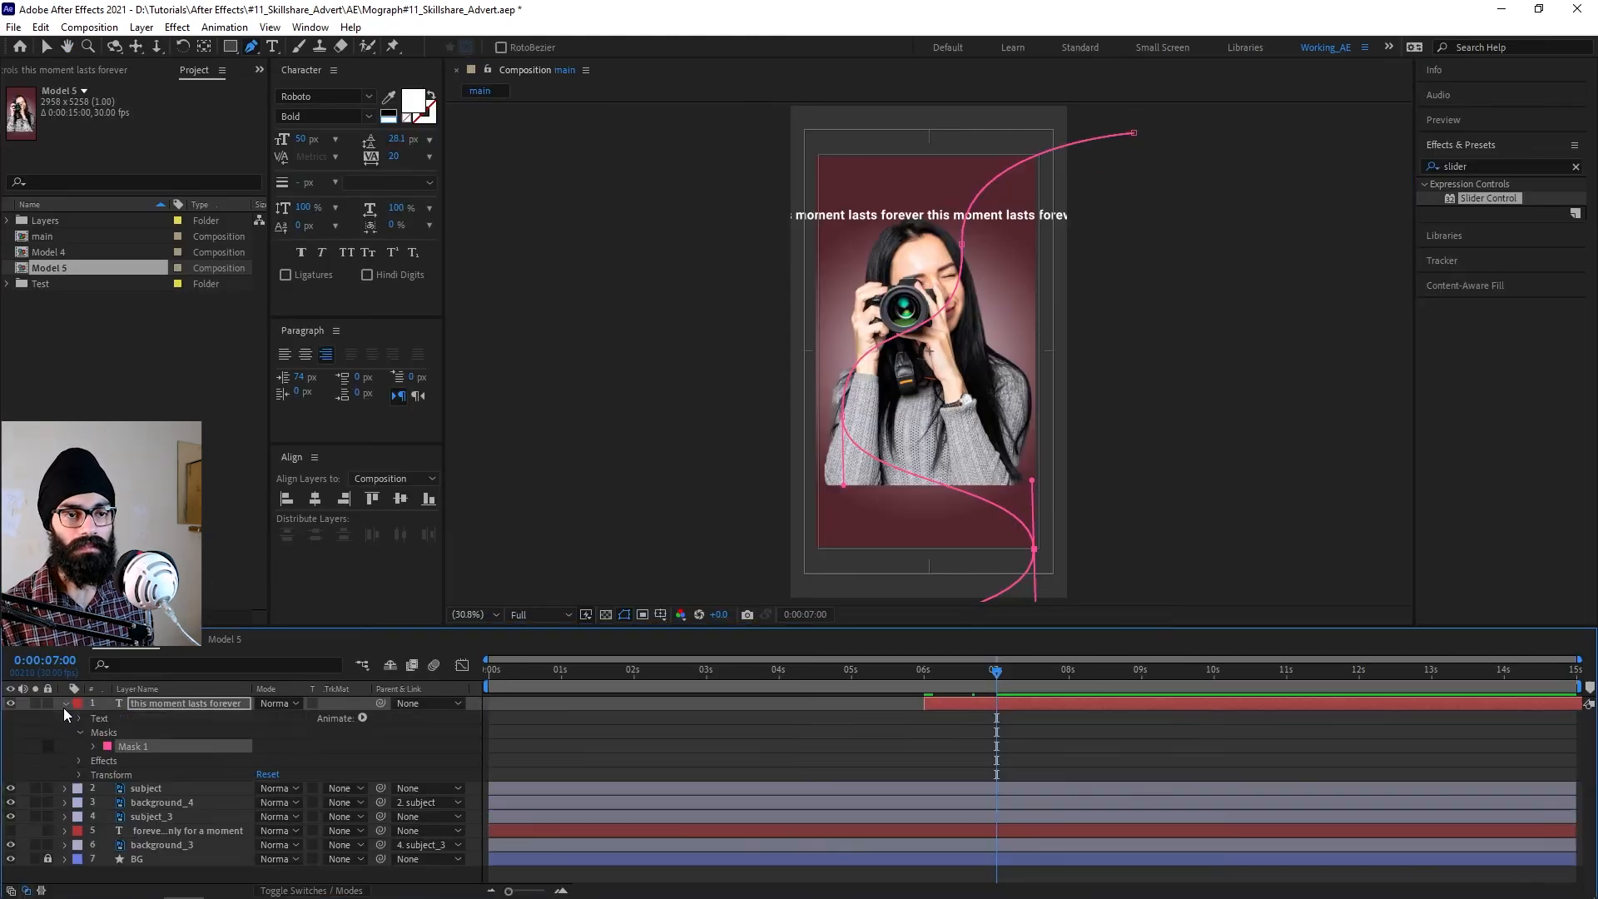
pyautogui.click(80, 732)
pyautogui.click(79, 717)
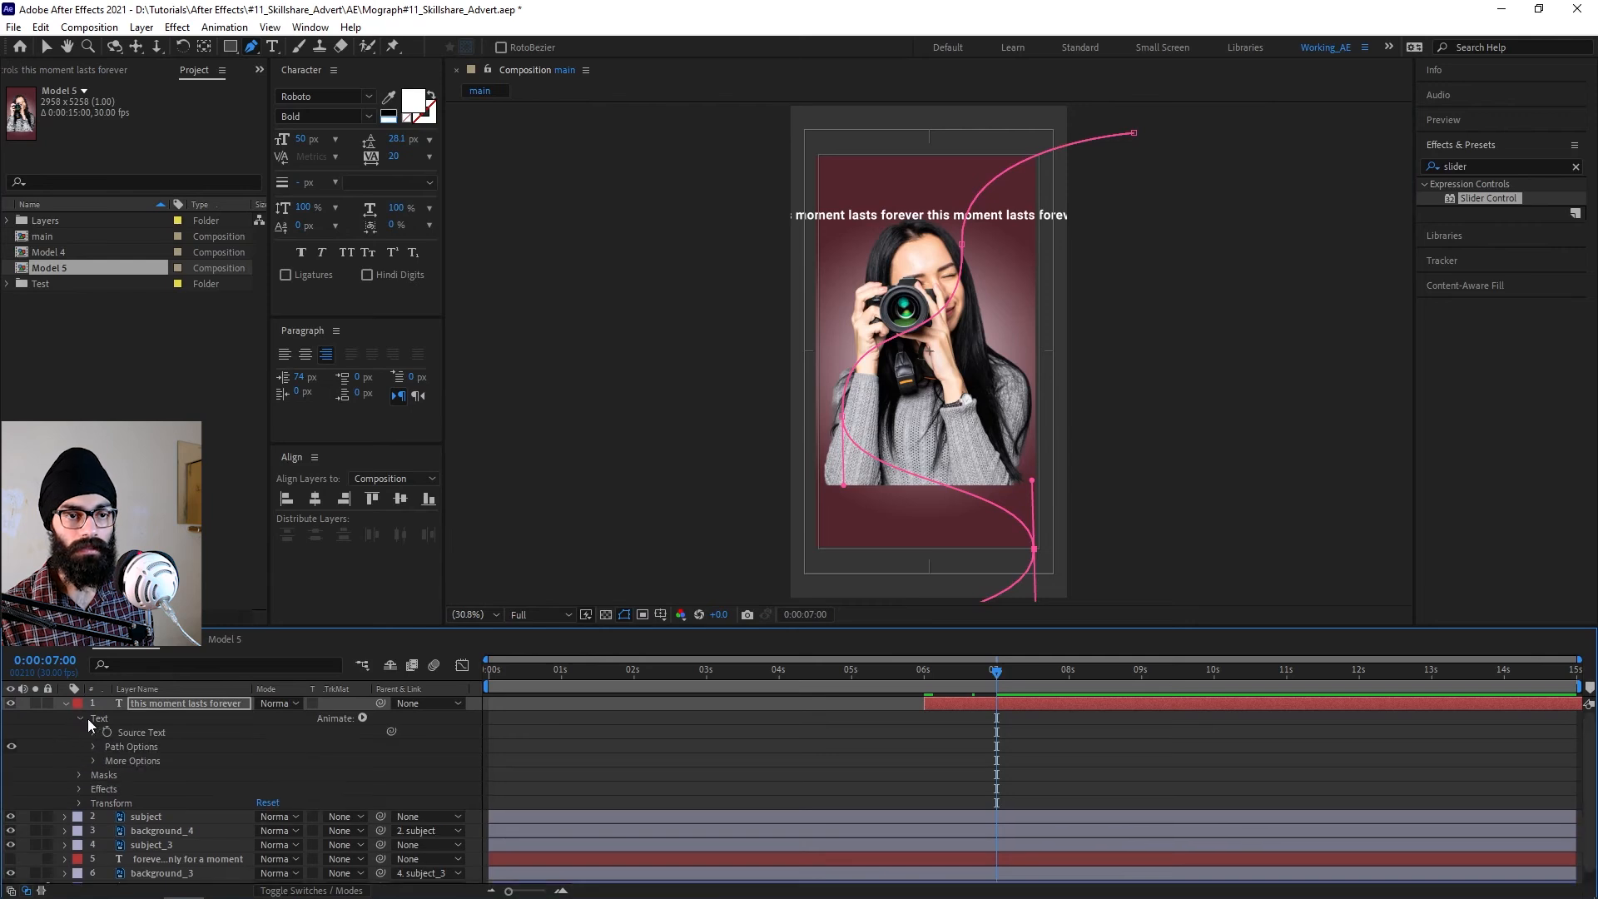
pyautogui.click(91, 747)
pyautogui.click(299, 760)
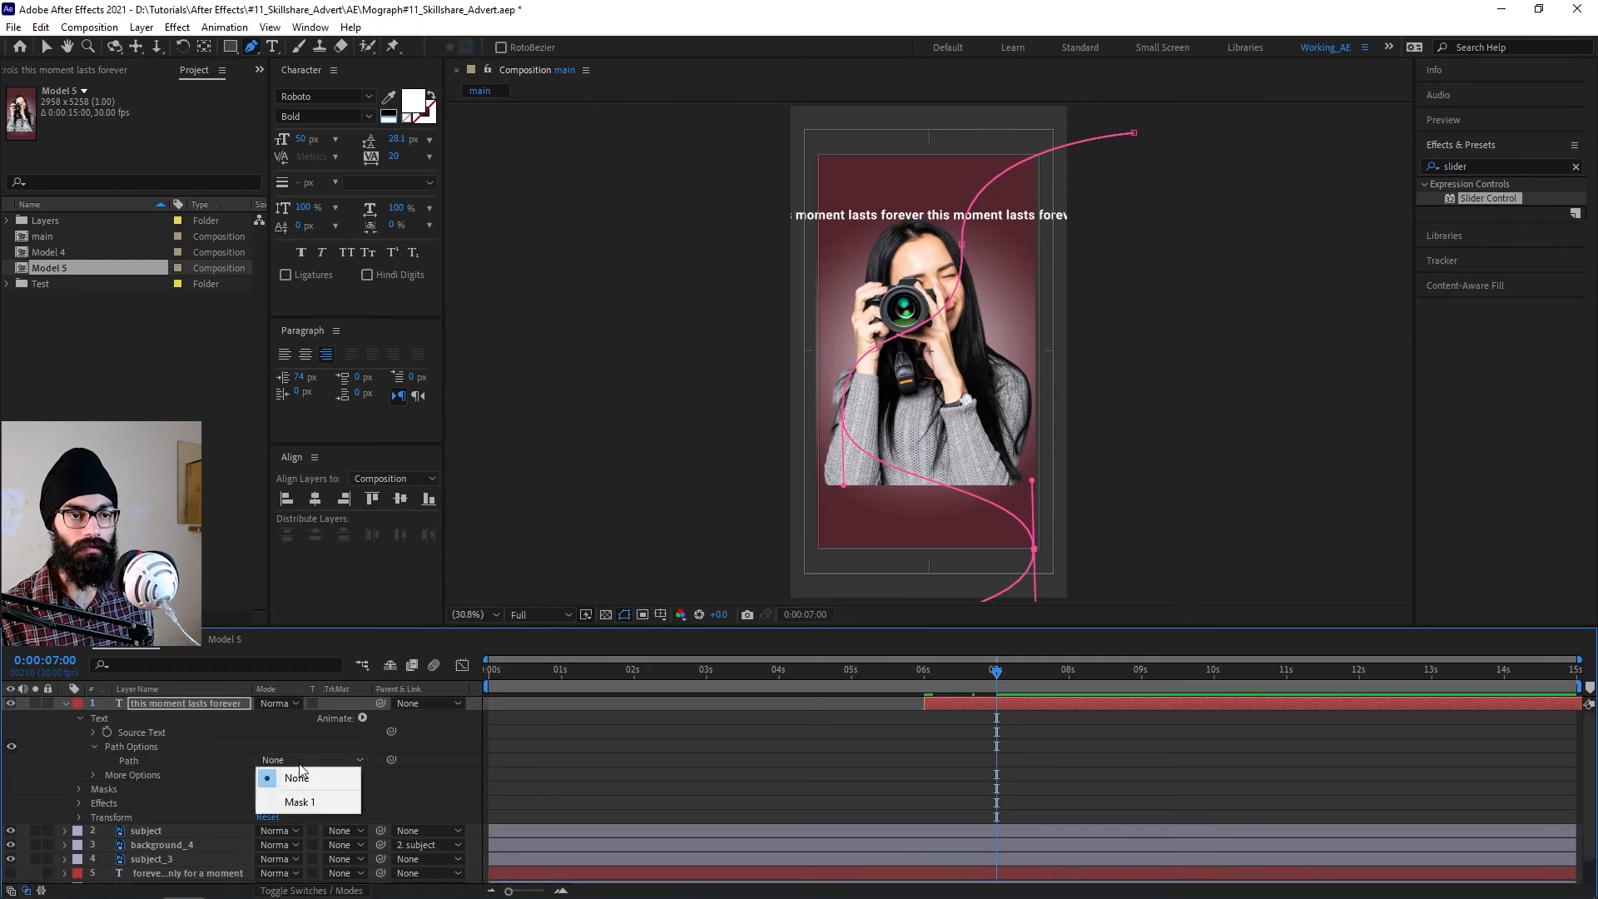
pyautogui.click(313, 802)
# At 6 seconds, set and keyframe the text's Last Margin at -2600, and pull the path's lower bend inward.
pyautogui.scroll(-2, 1117, 595)
pyautogui.moveTo(997, 672); pyautogui.dragTo(923, 680)
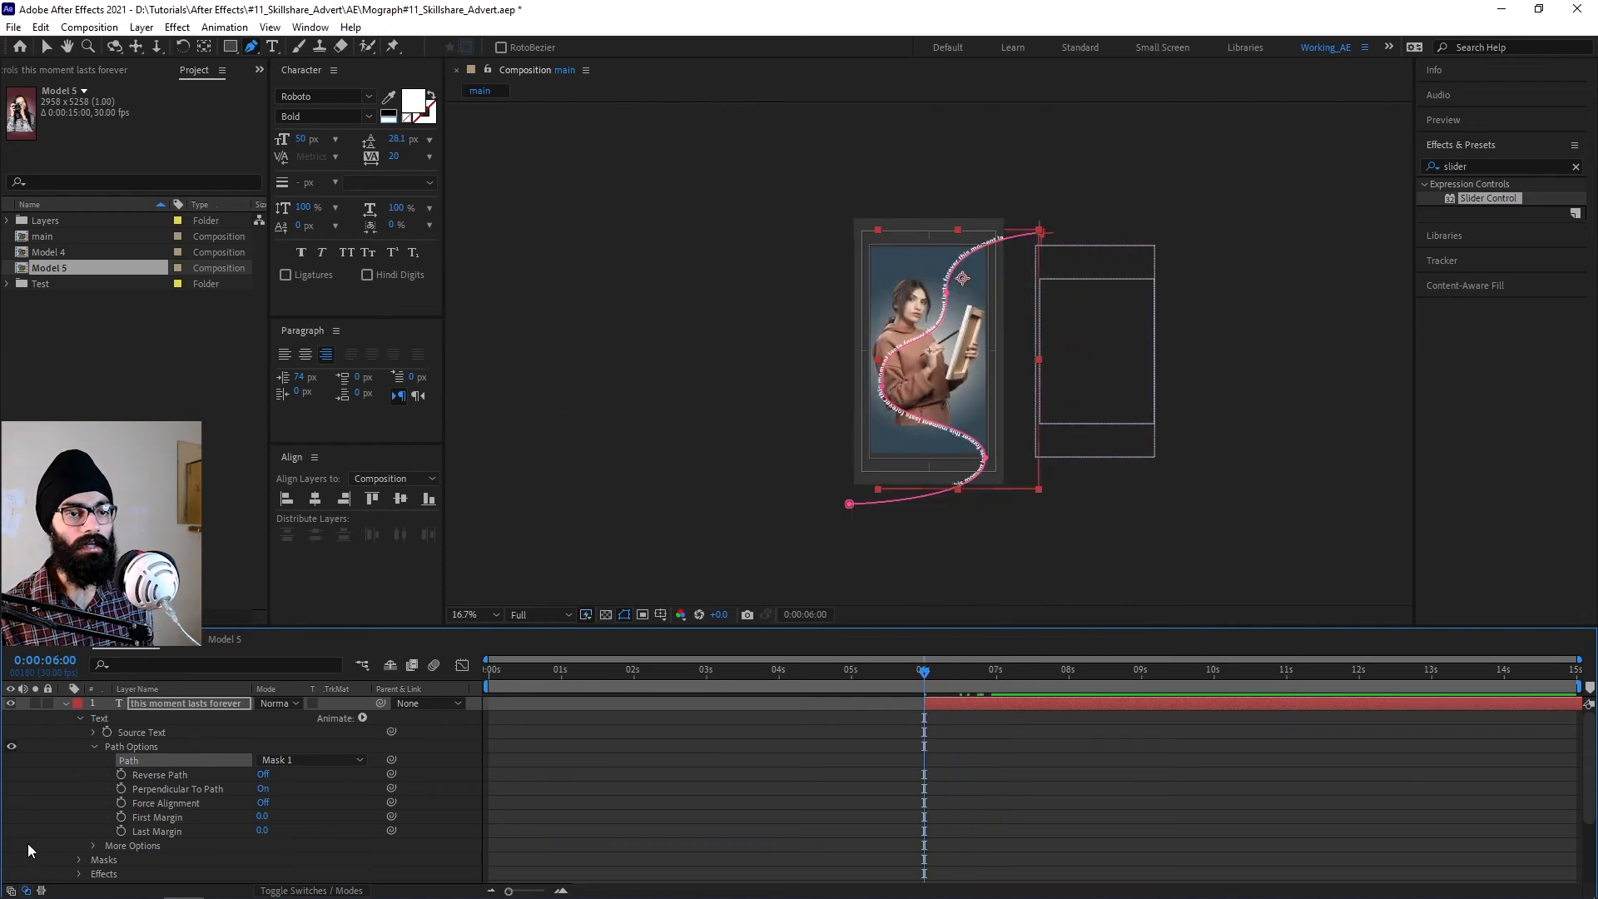
pyautogui.scroll(-9, 265, 830)
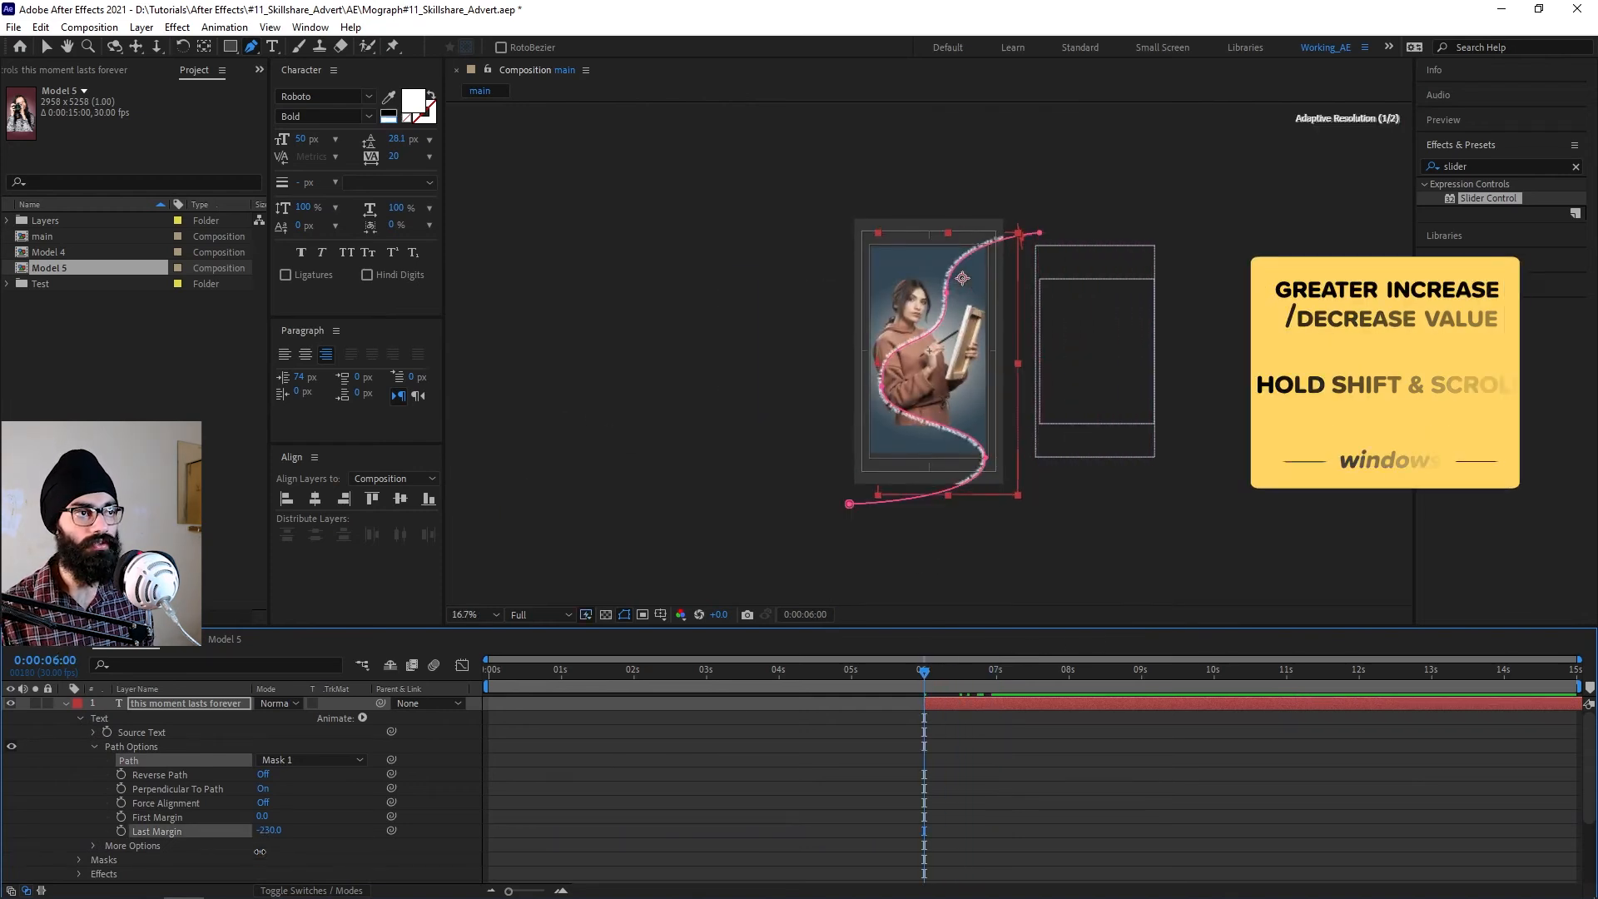
pyautogui.scroll(-11, 265, 830)
pyautogui.keyDown('shift'); pyautogui.scroll(-16, 268, 832); pyautogui.keyUp('shift')
pyautogui.press('.')
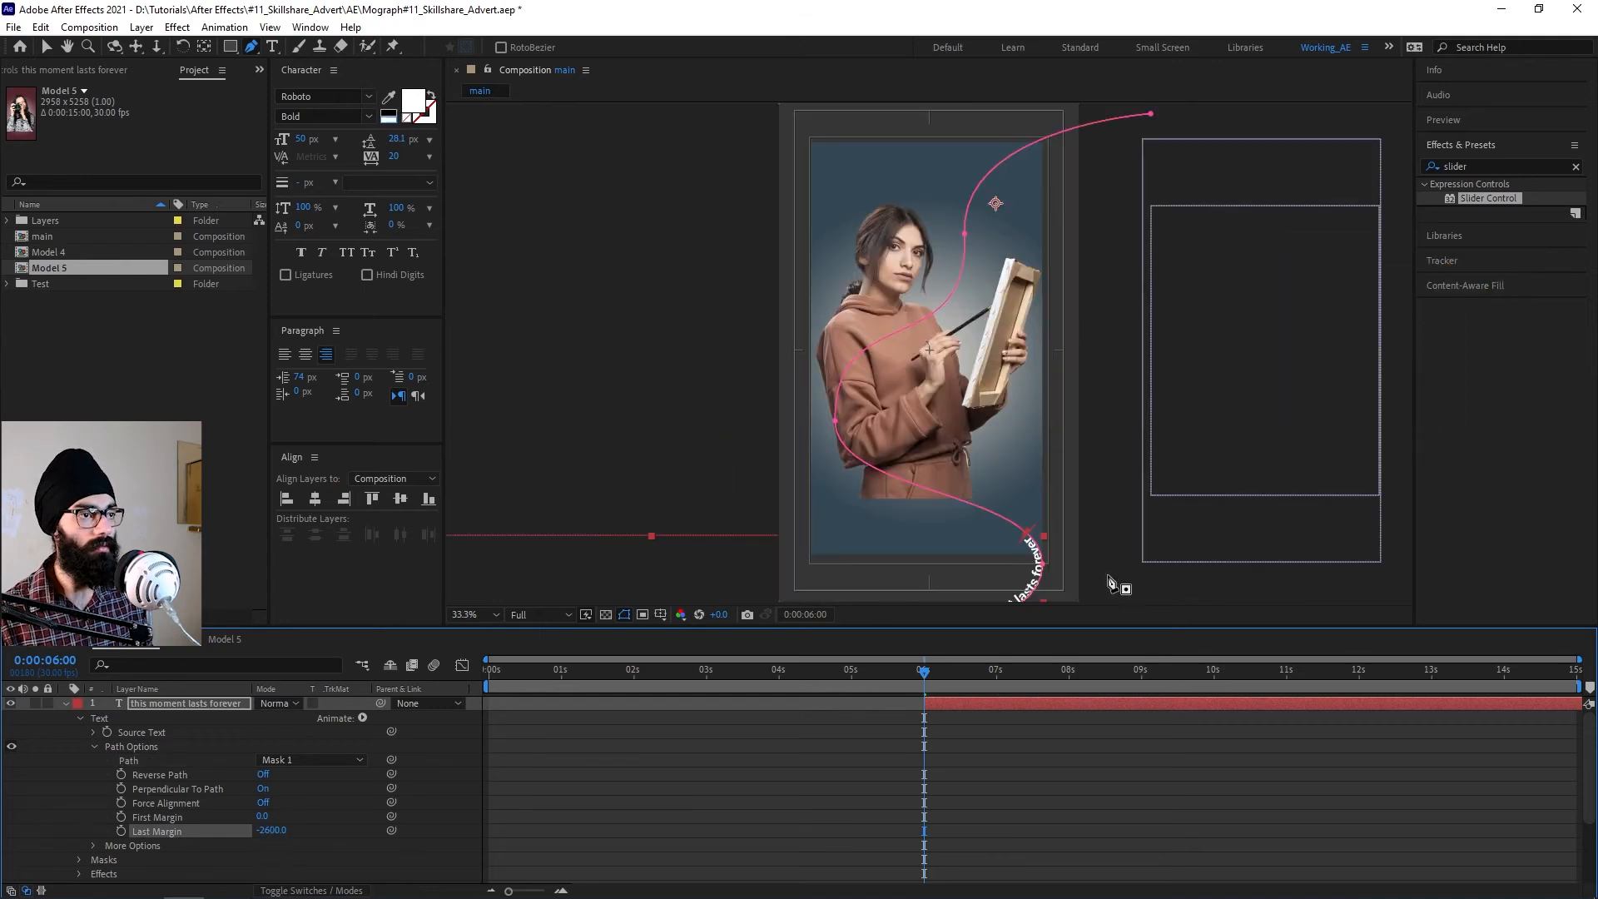
pyautogui.moveTo(1043, 565); pyautogui.dragTo(935, 548)
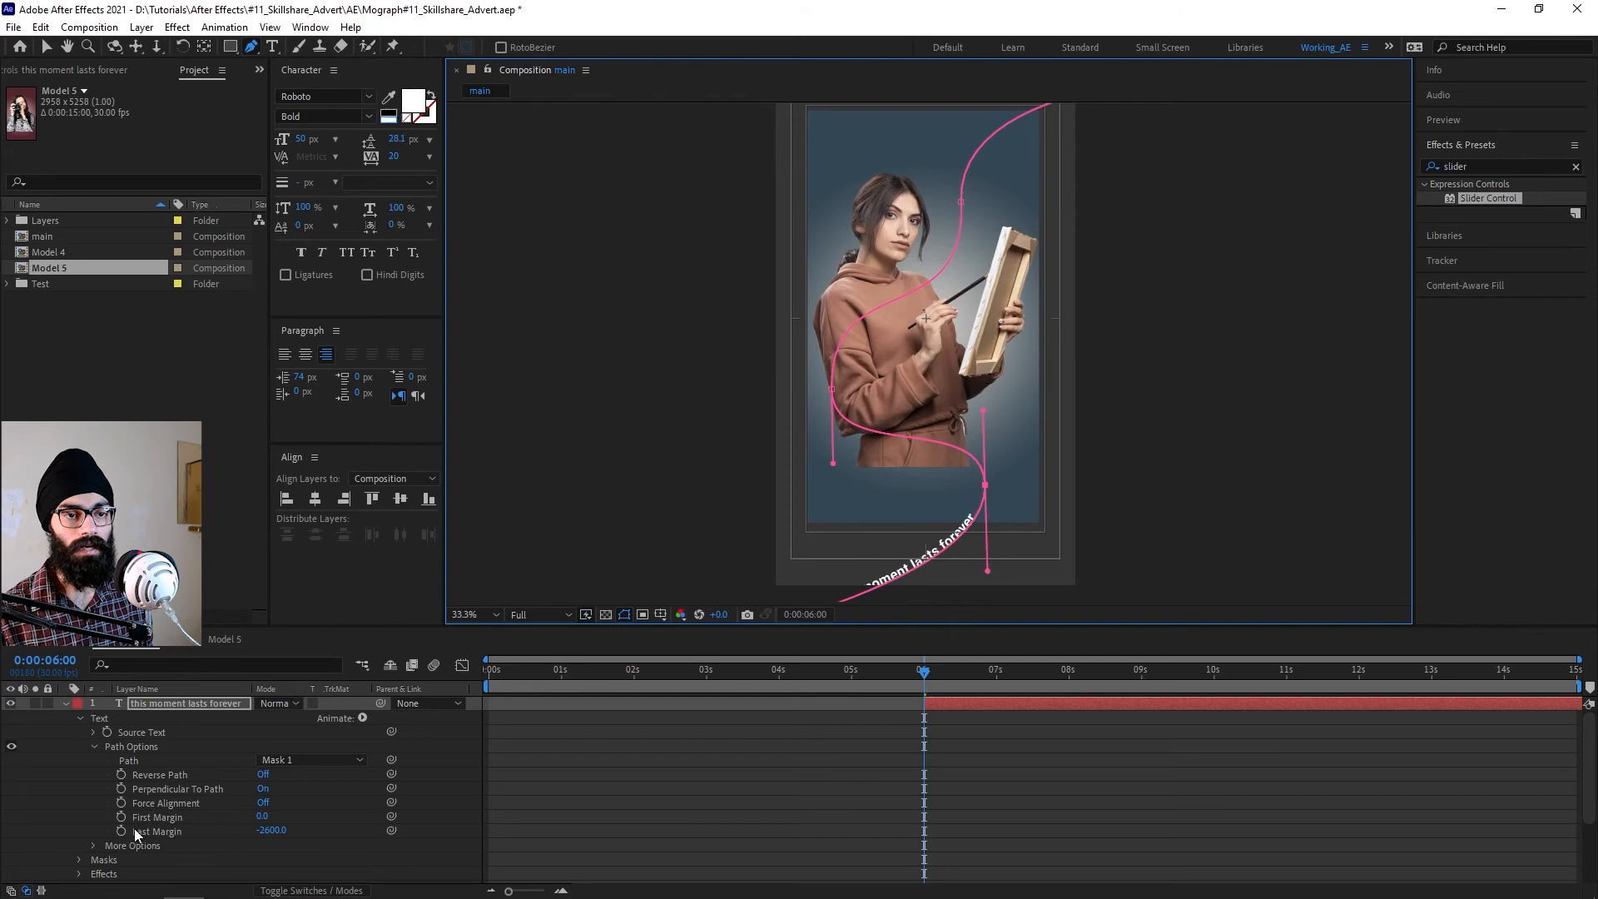
pyautogui.click(122, 830)
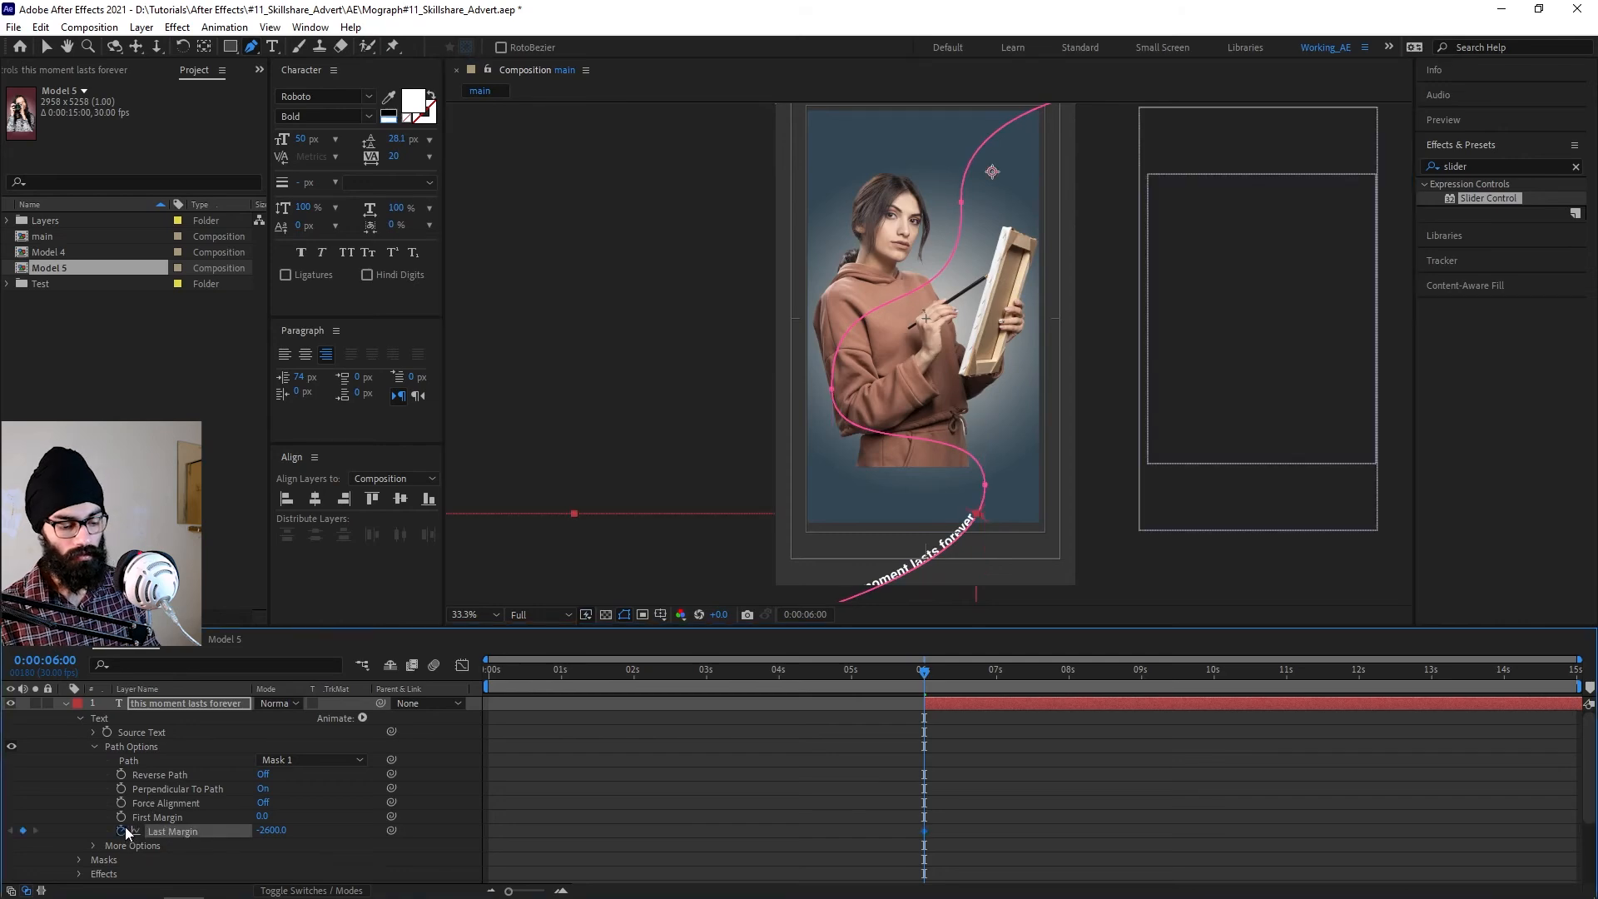
# At 7 seconds, set Last Margin to -360 and apply Easy Ease to both Last Margin keyframes.
pyautogui.press('space')
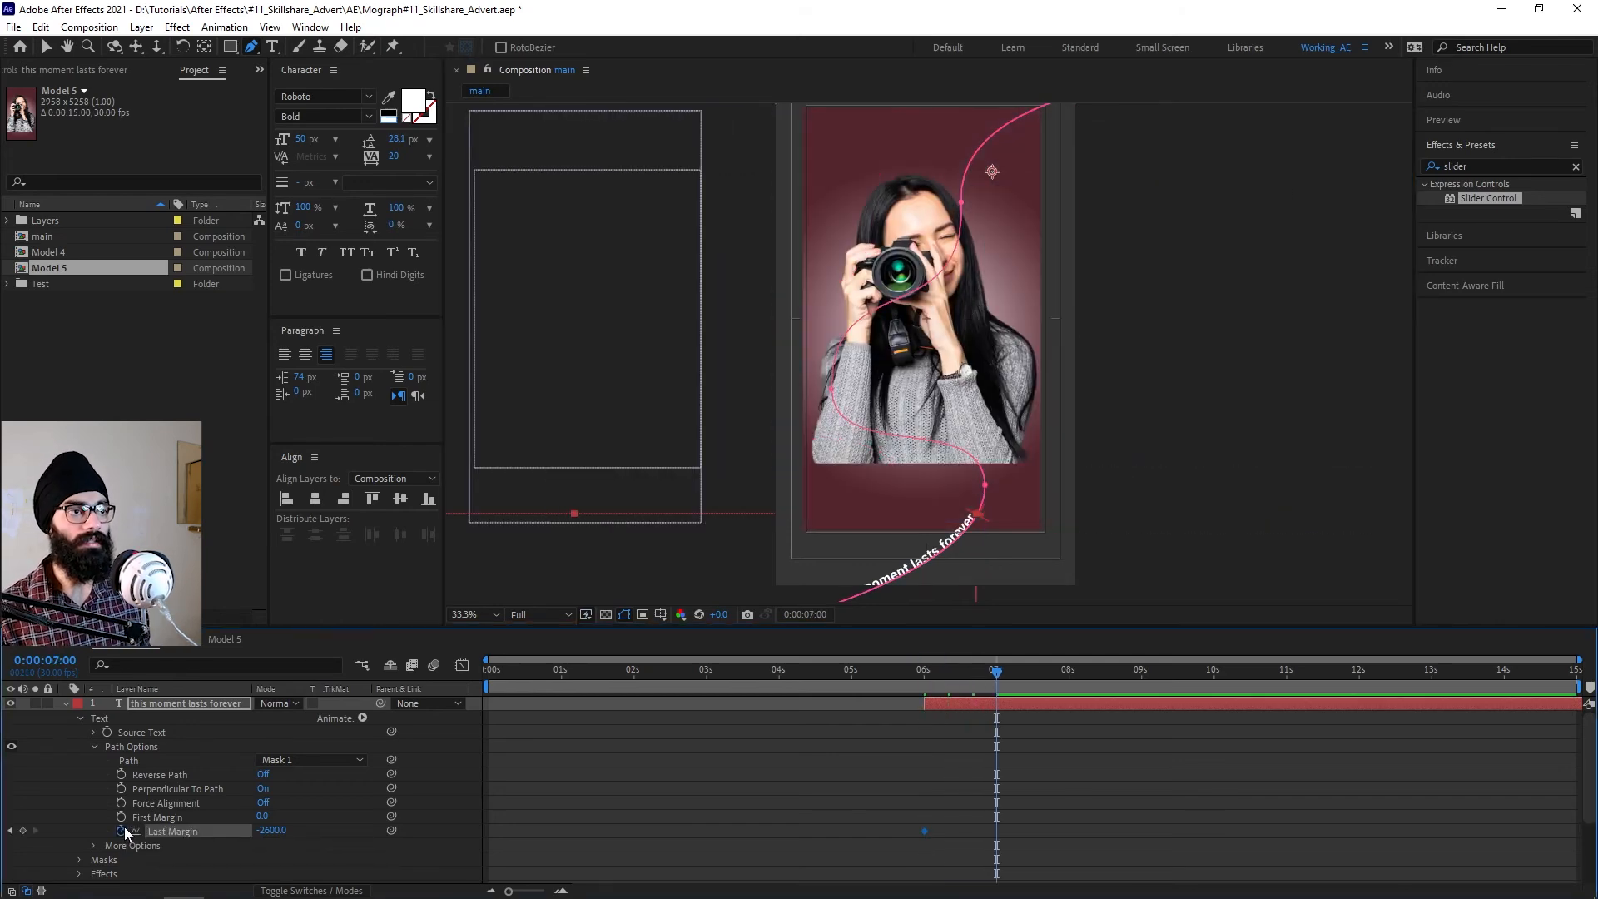
pyautogui.scroll(2, 803, 474)
pyautogui.scroll(-3, 805, 475)
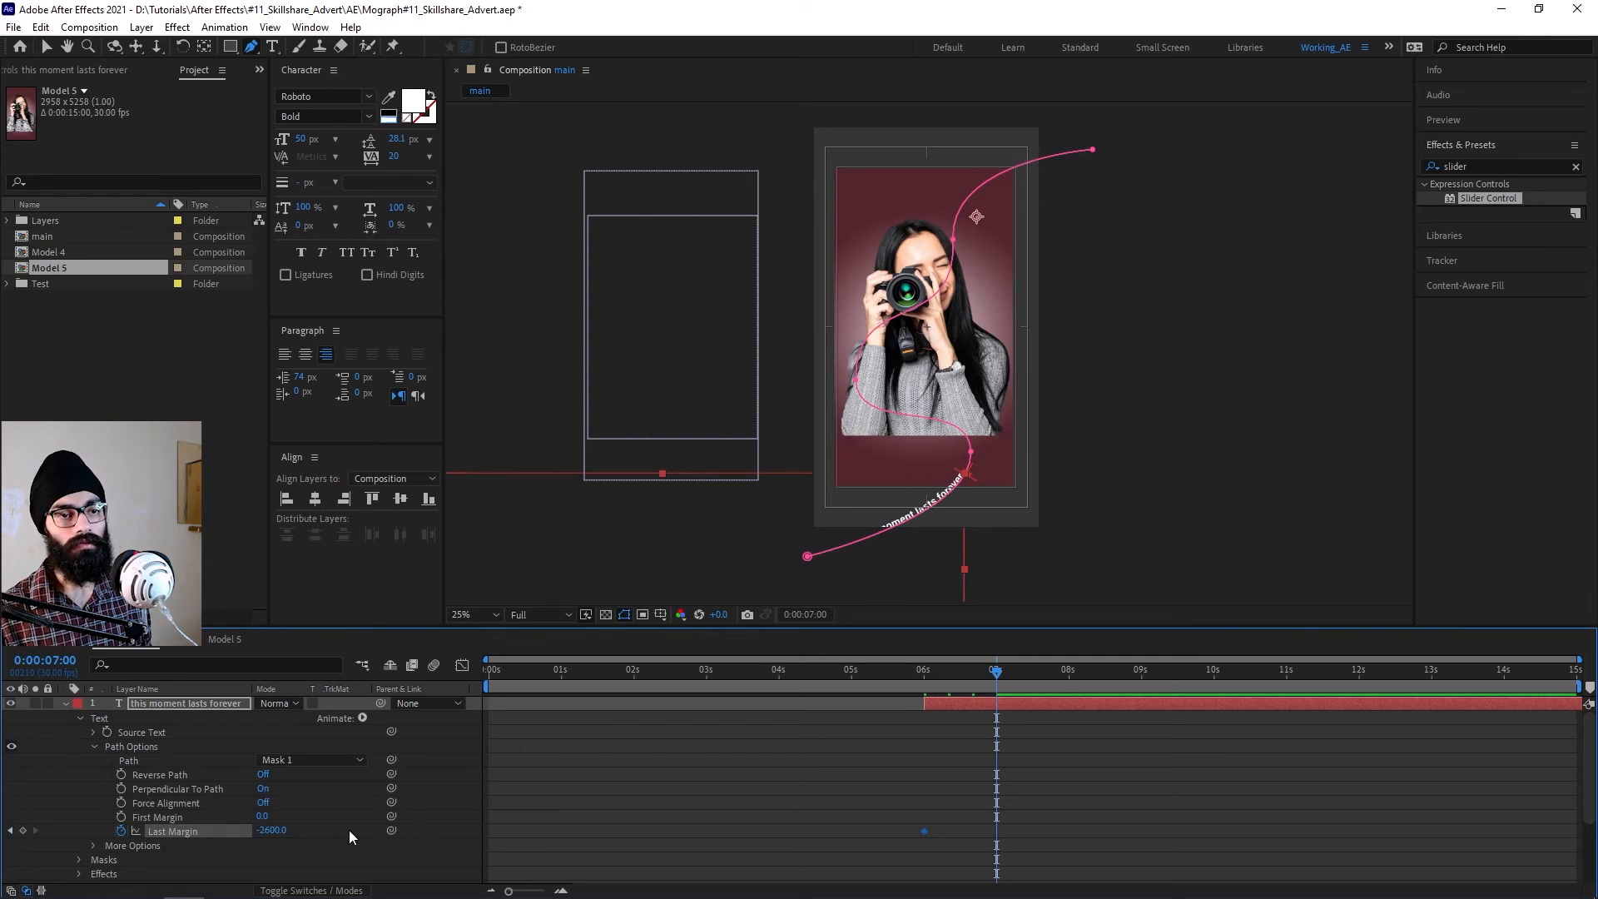
pyautogui.moveTo(273, 830); pyautogui.dragTo(307, 680)
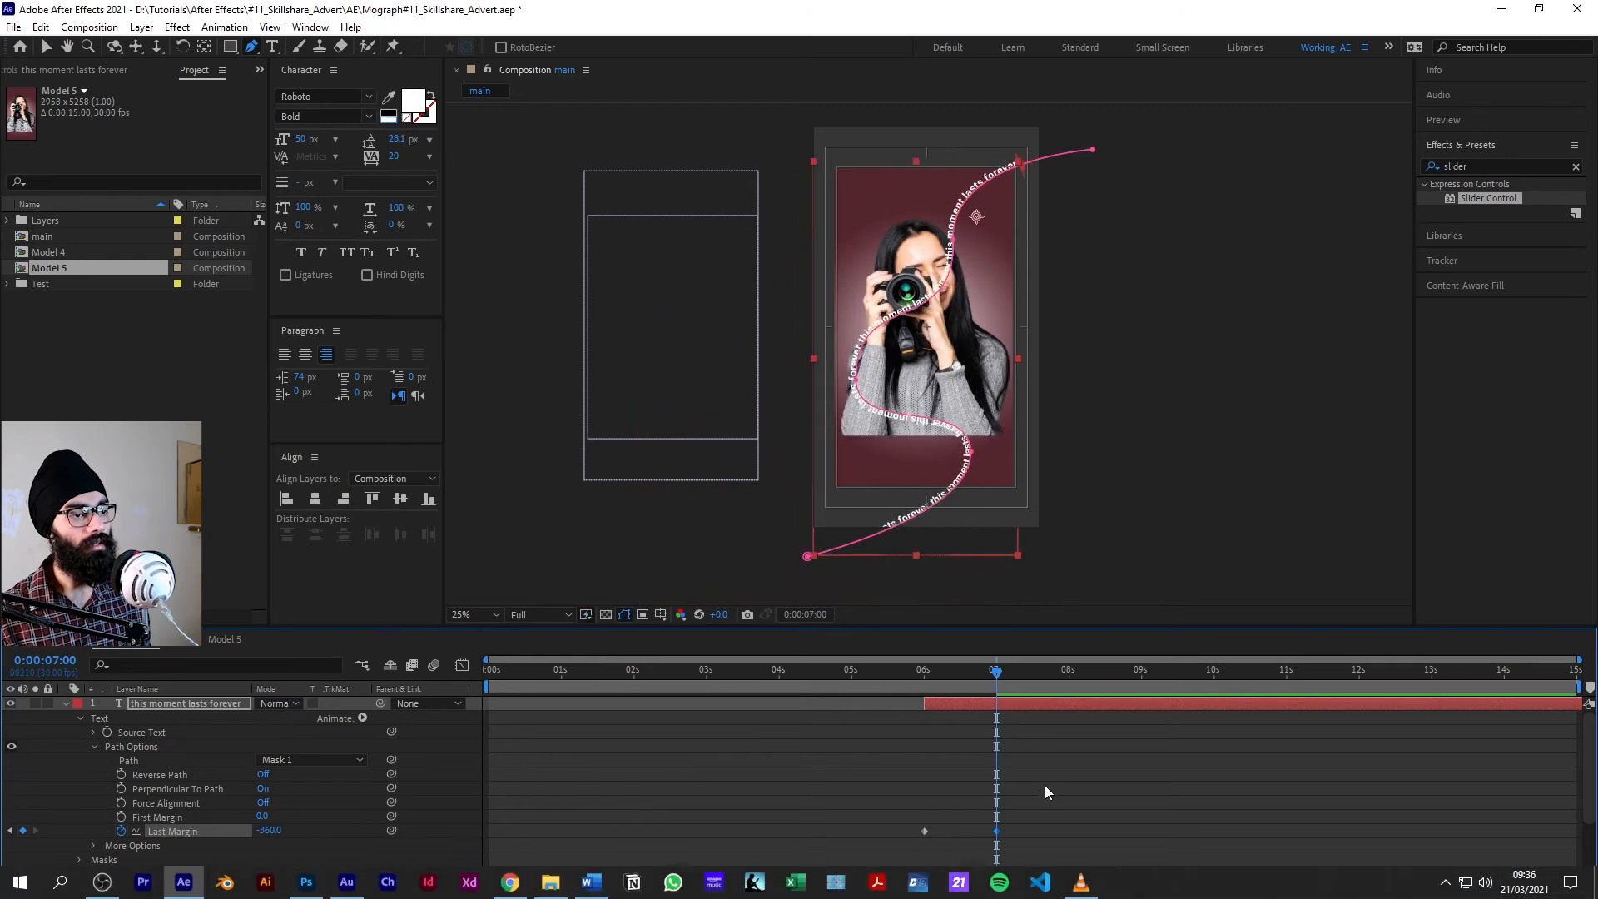
pyautogui.moveTo(1043, 836); pyautogui.dragTo(748, 796)
pyautogui.press('F9')
# Make the original text layer visible again and preview the transition between the two models.
pyautogui.moveTo(991, 674); pyautogui.dragTo(924, 672)
pyautogui.press('space')
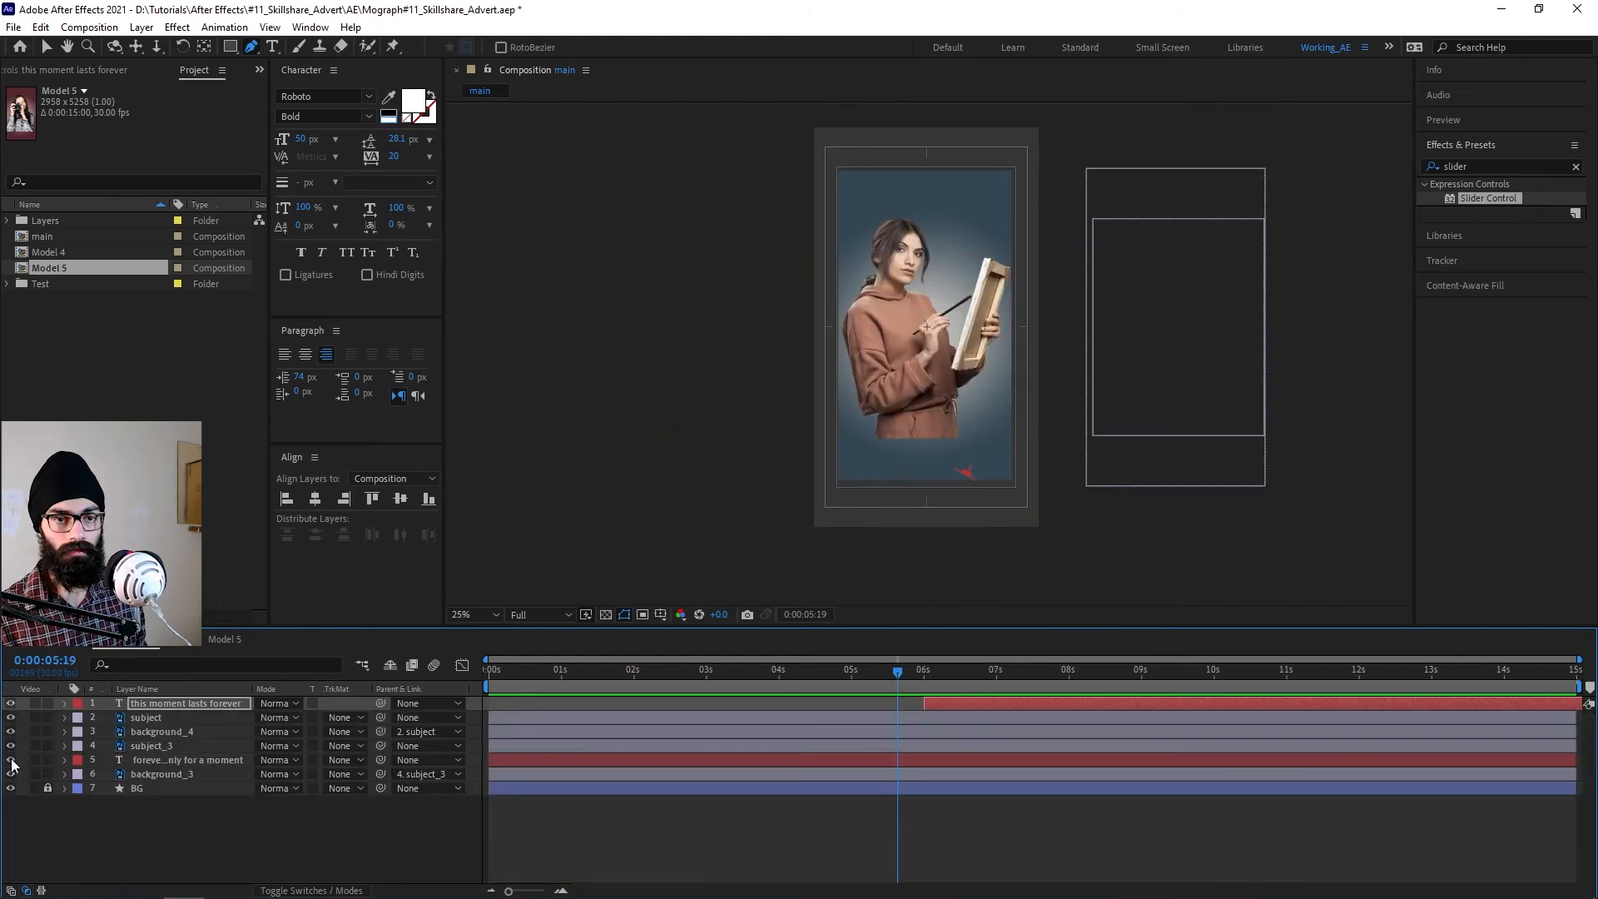
pyautogui.click(11, 760)
pyautogui.moveTo(816, 680); pyautogui.dragTo(717, 682)
pyautogui.press('space')
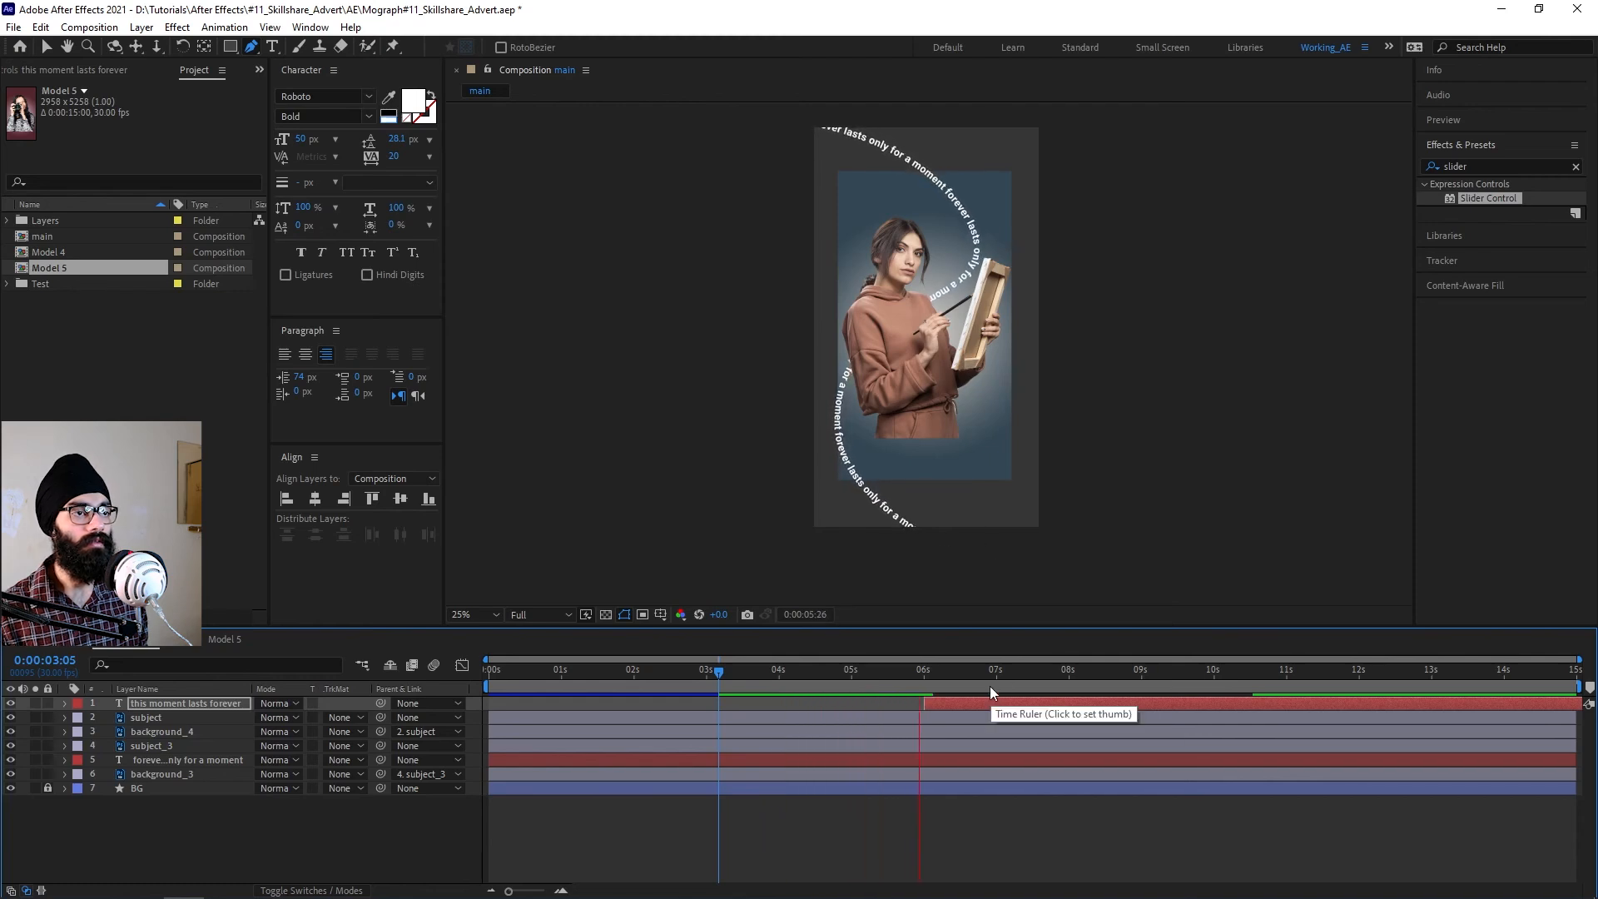
pyautogui.press('space')
# Reshape the lower part of the pink path by moving its bottom bend outward and its end point inward below the frame.
pyautogui.press('g')
pyautogui.moveTo(968, 672); pyautogui.dragTo(936, 682)
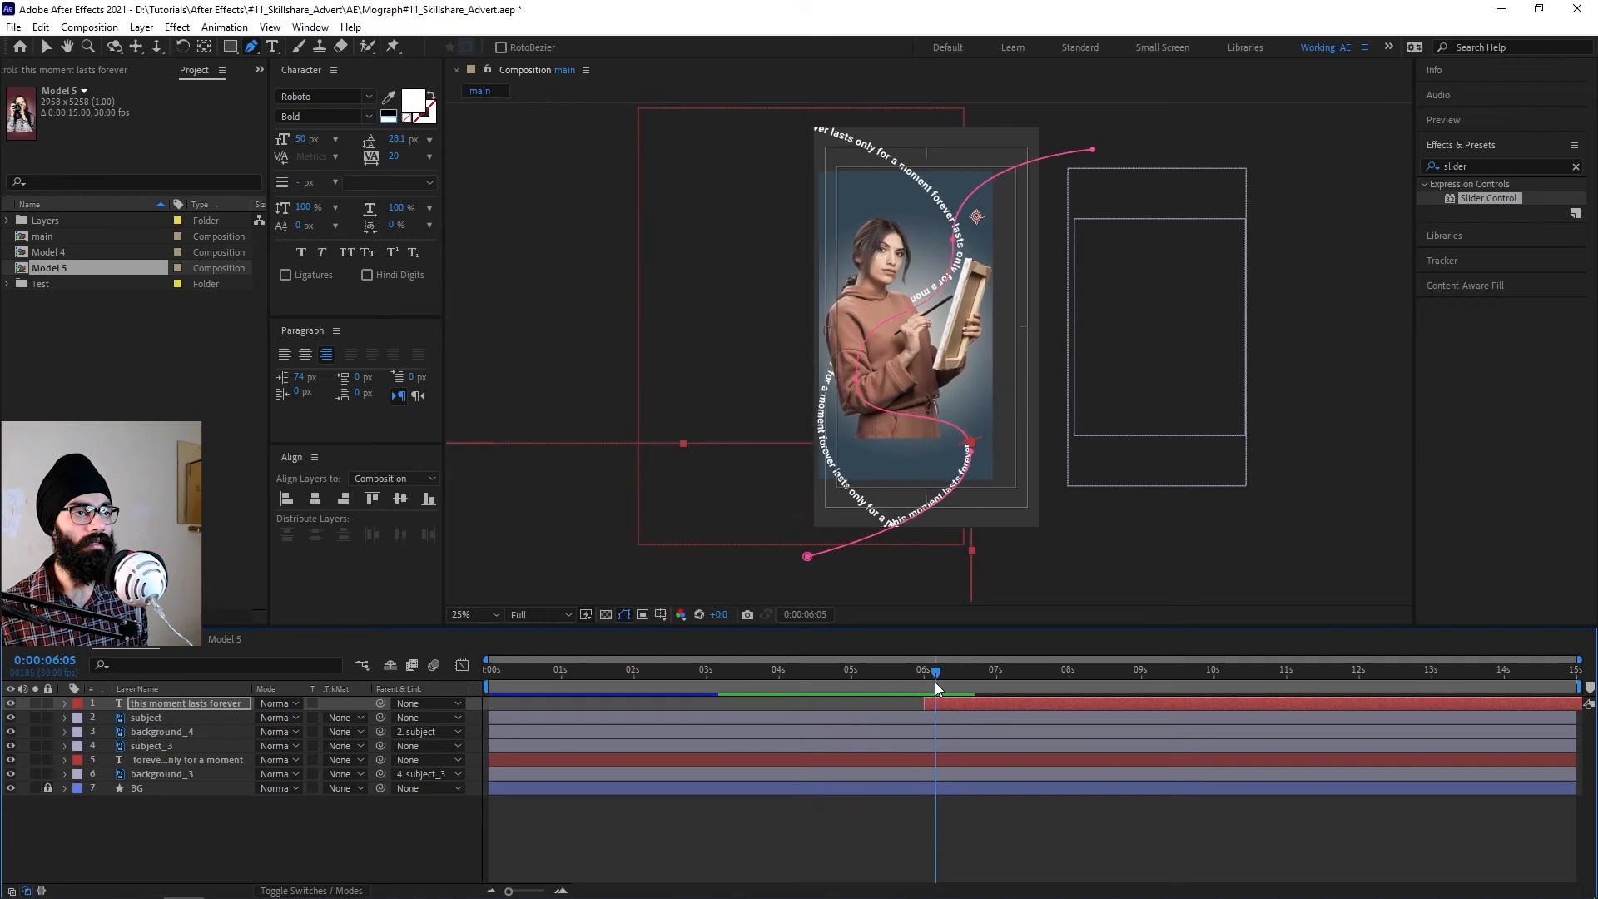
pyautogui.moveTo(974, 456); pyautogui.dragTo(994, 470)
pyautogui.moveTo(809, 563); pyautogui.dragTo(909, 543)
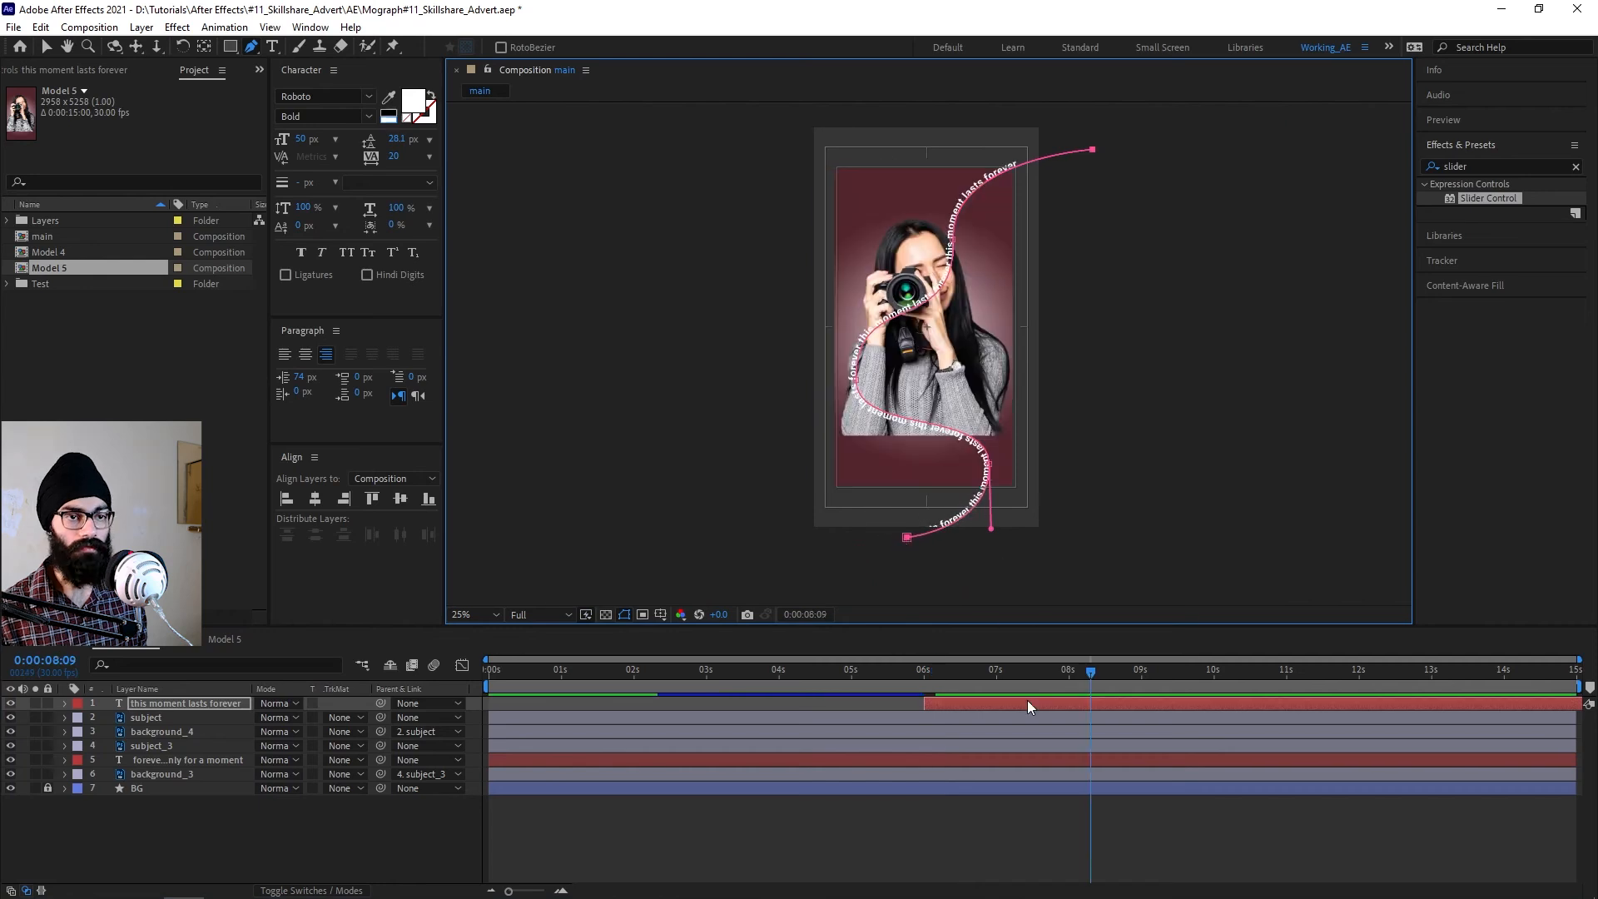
# One frame after 7 seconds, add a Last Margin keyframe to the "this moment lasts forever" text and convert it to linear.
pyautogui.click(1027, 704)
pyautogui.press('u')
pyautogui.moveTo(1007, 675); pyautogui.dragTo(1000, 676)
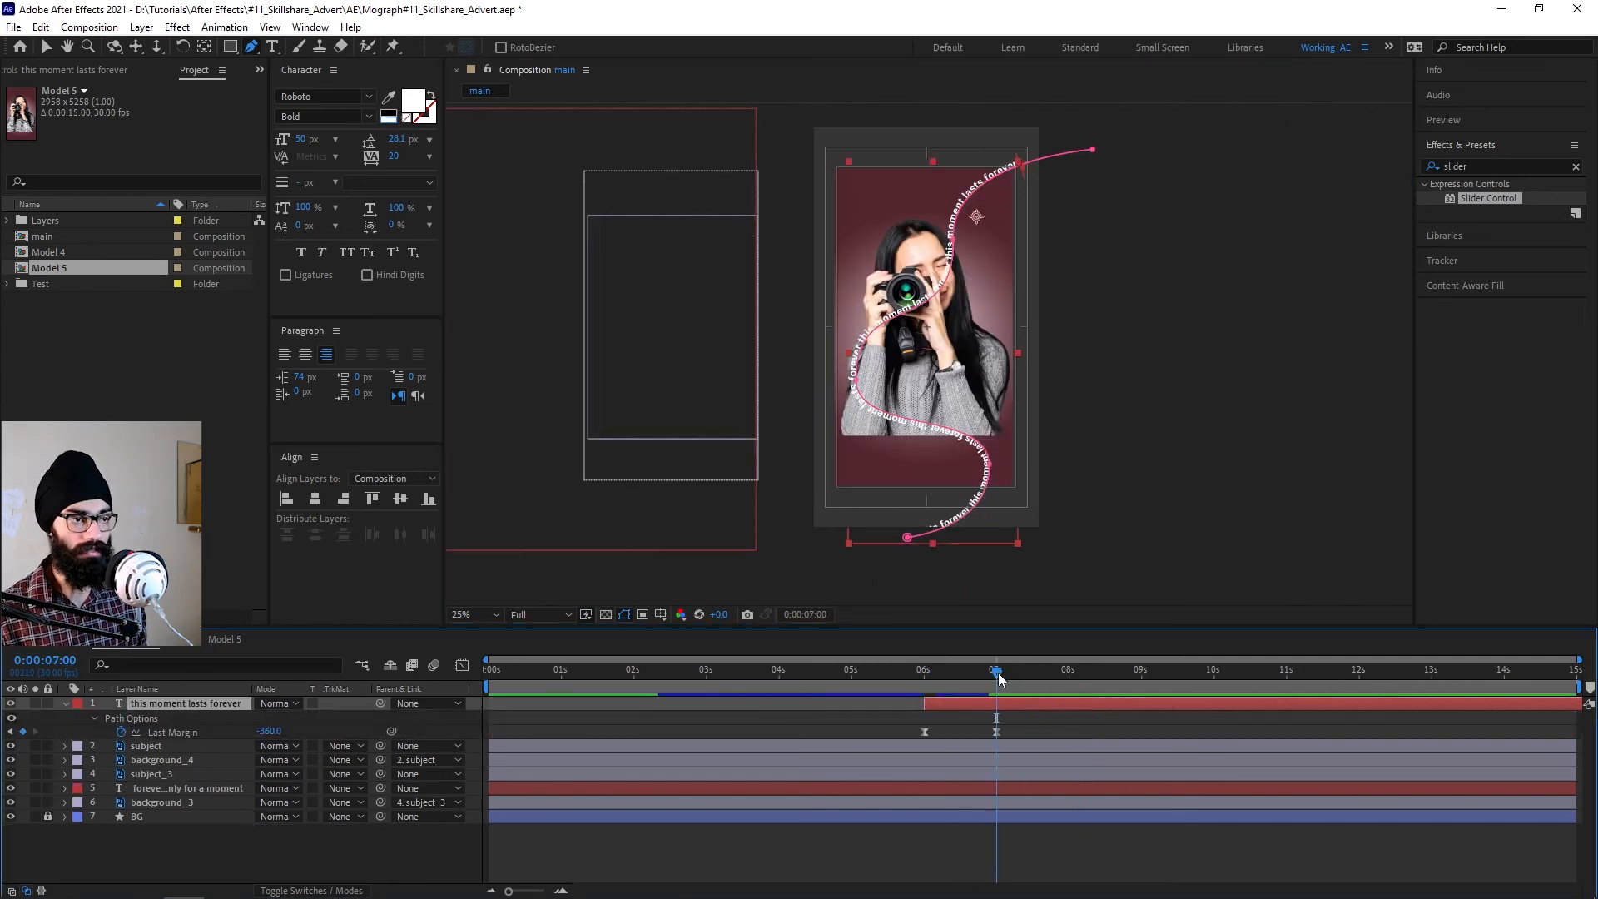
pyautogui.press('pagedown')
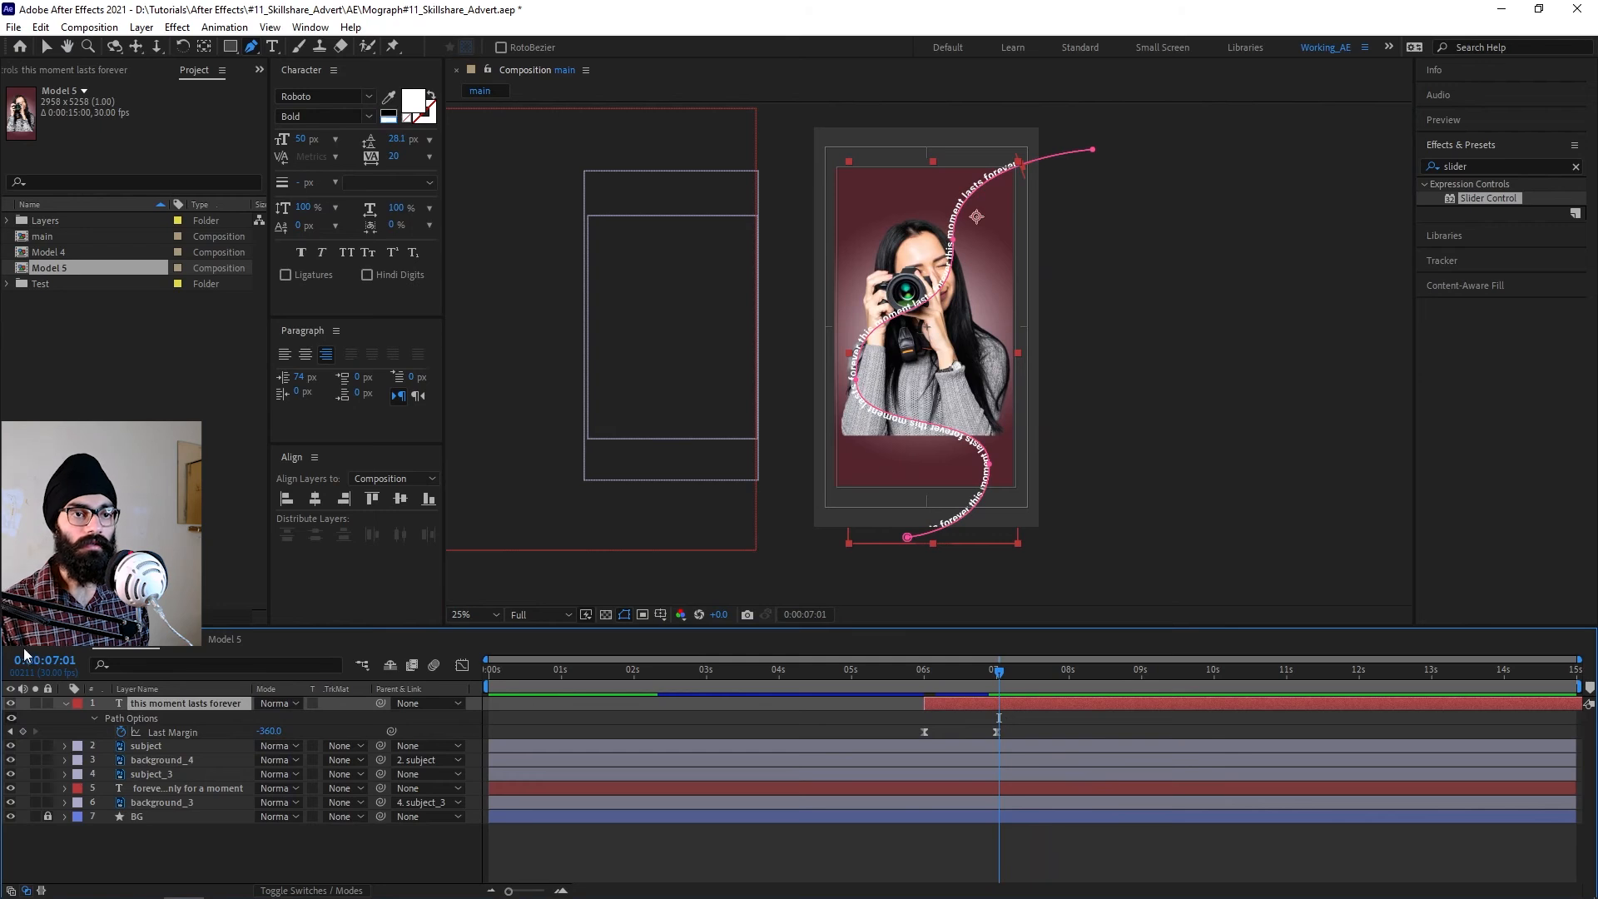
pyautogui.click(22, 732)
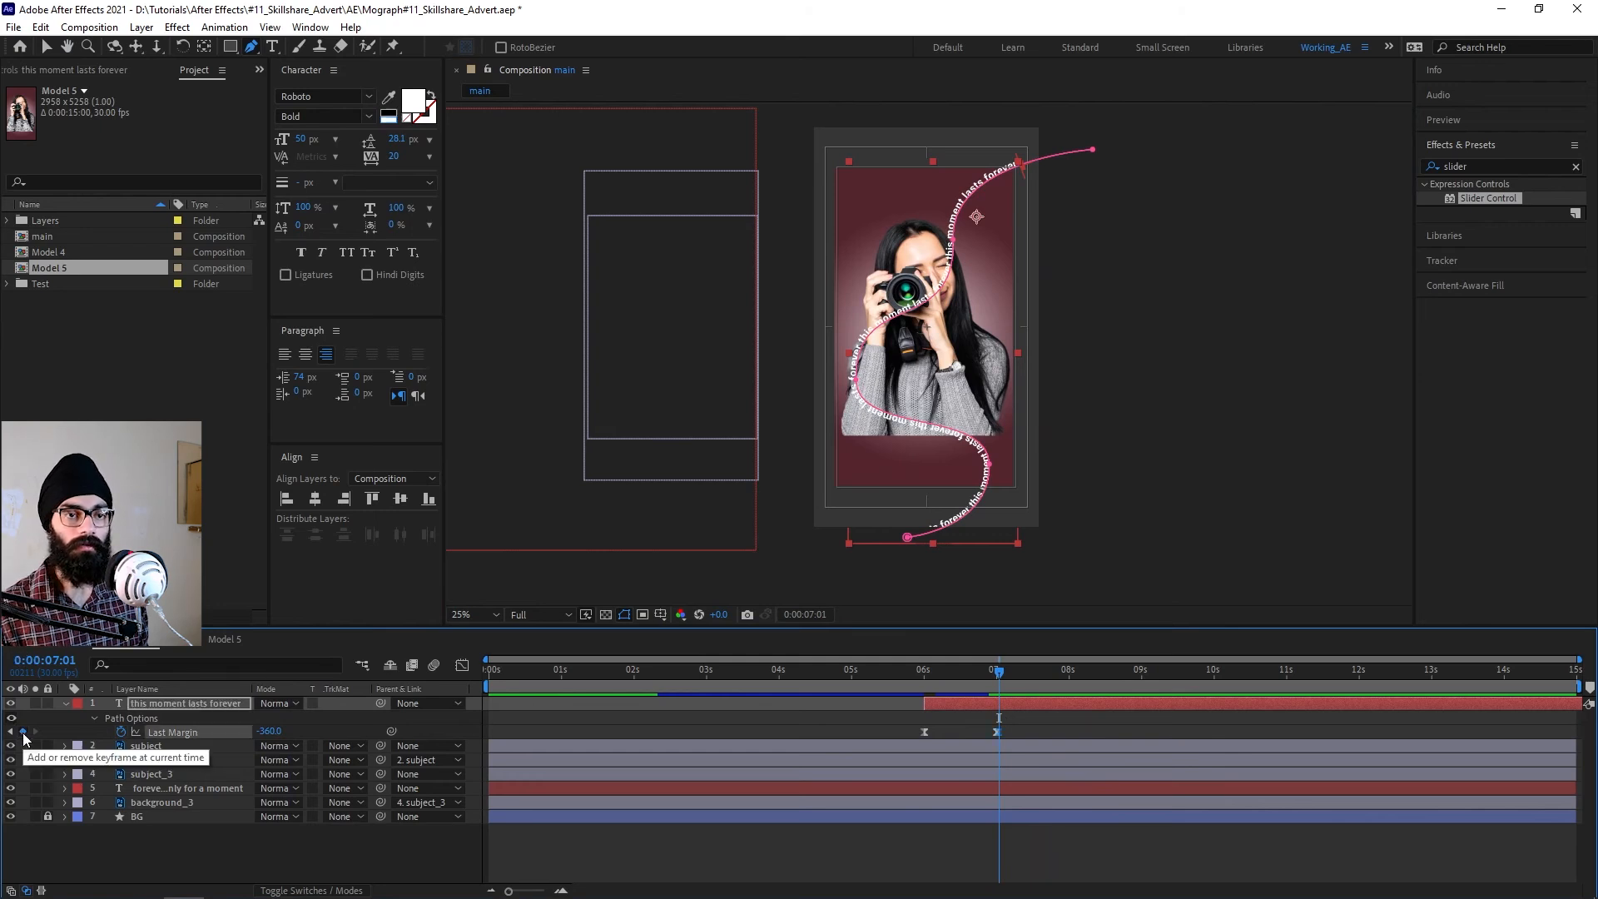
pyautogui.scroll(5, 933, 762)
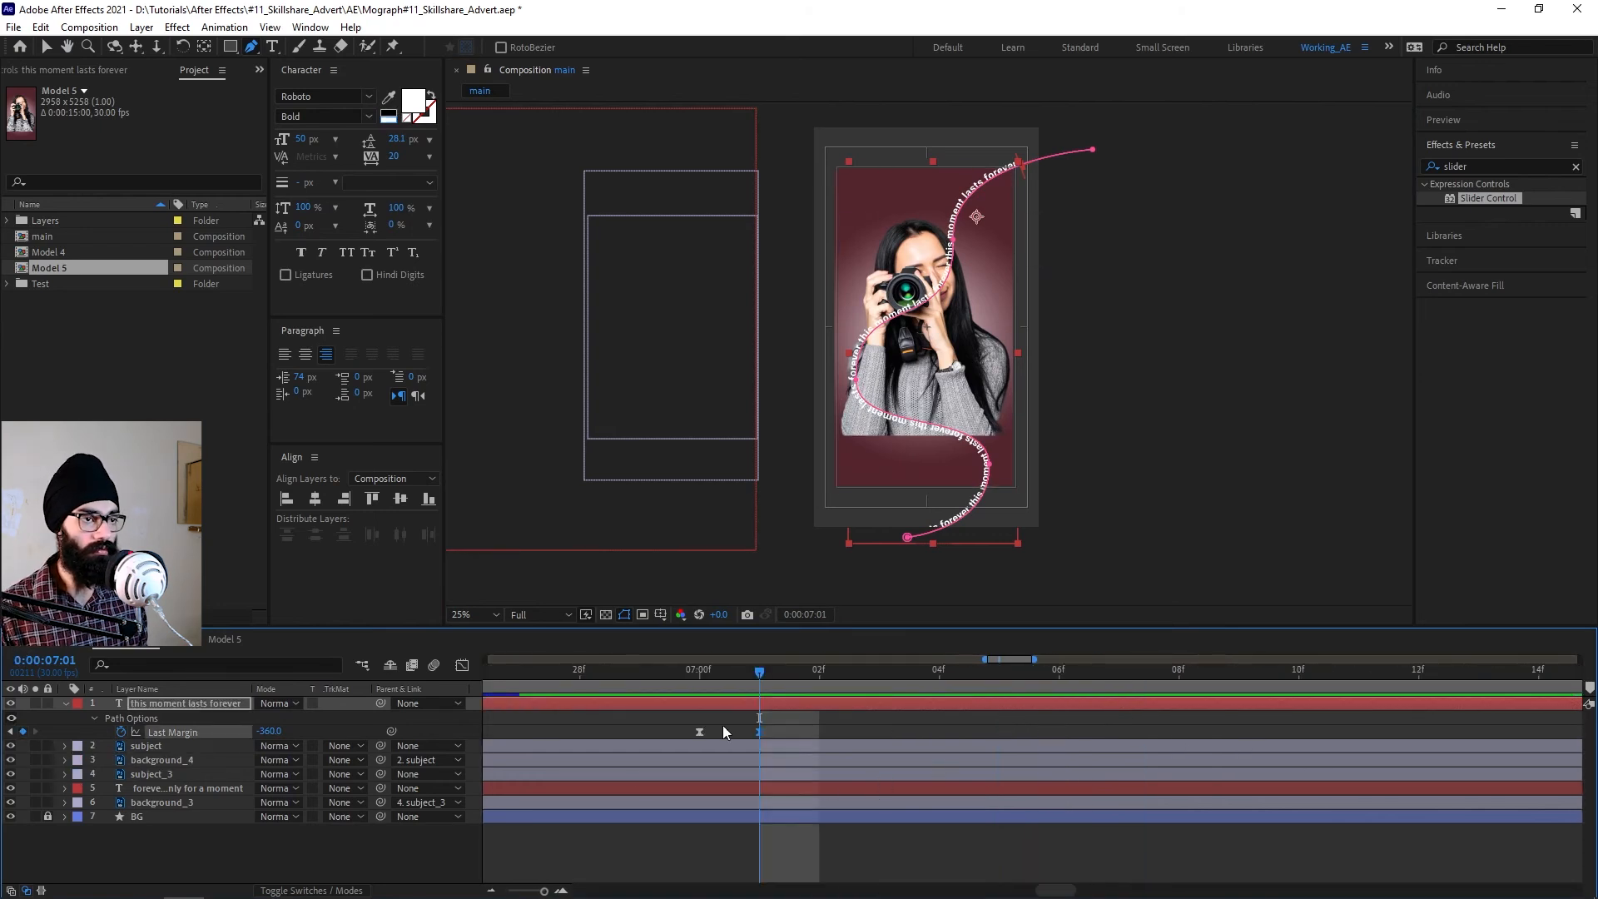
pyautogui.click(781, 714)
pyautogui.click(760, 733)
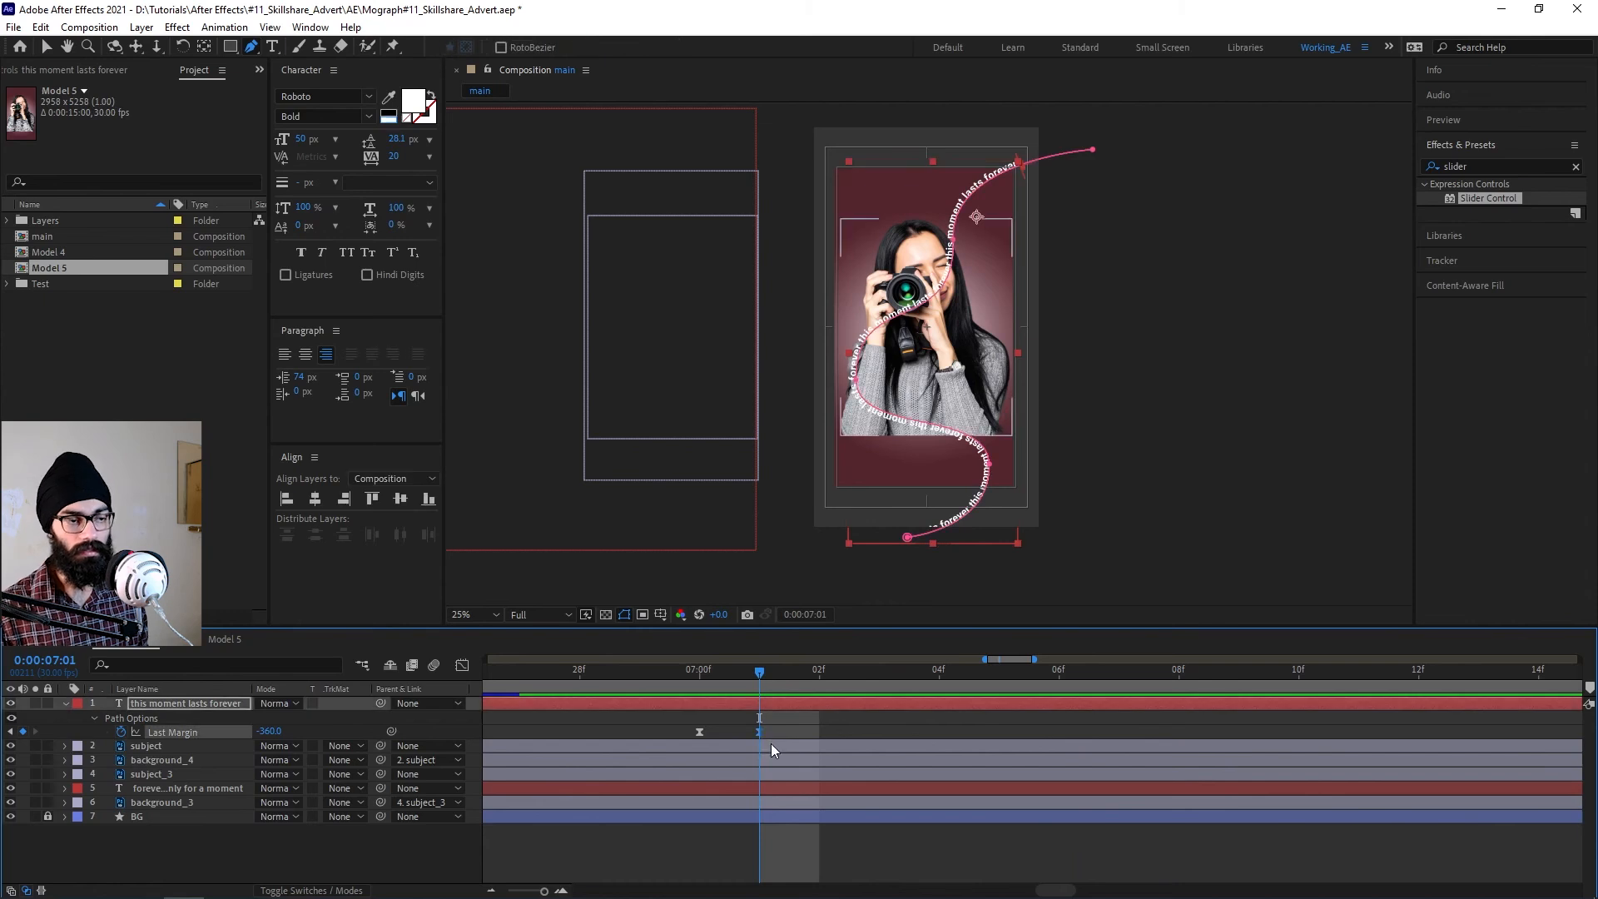
pyautogui.keyDown('ctrl'); pyautogui.click(760, 733); pyautogui.keyUp('ctrl')
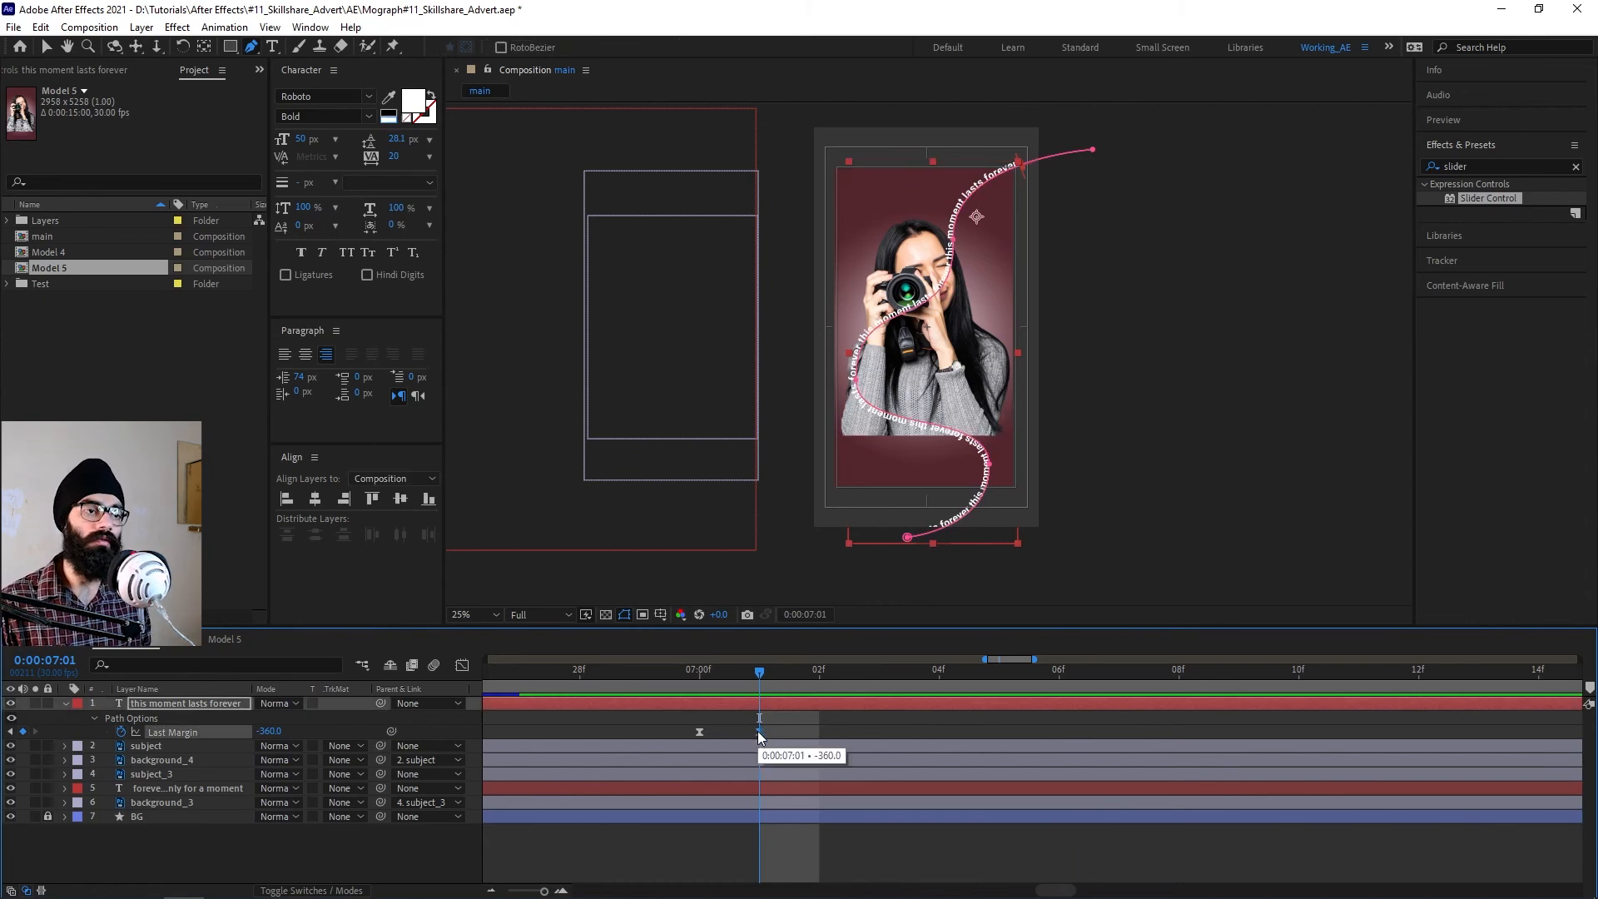
pyautogui.scroll(-5, 836, 725)
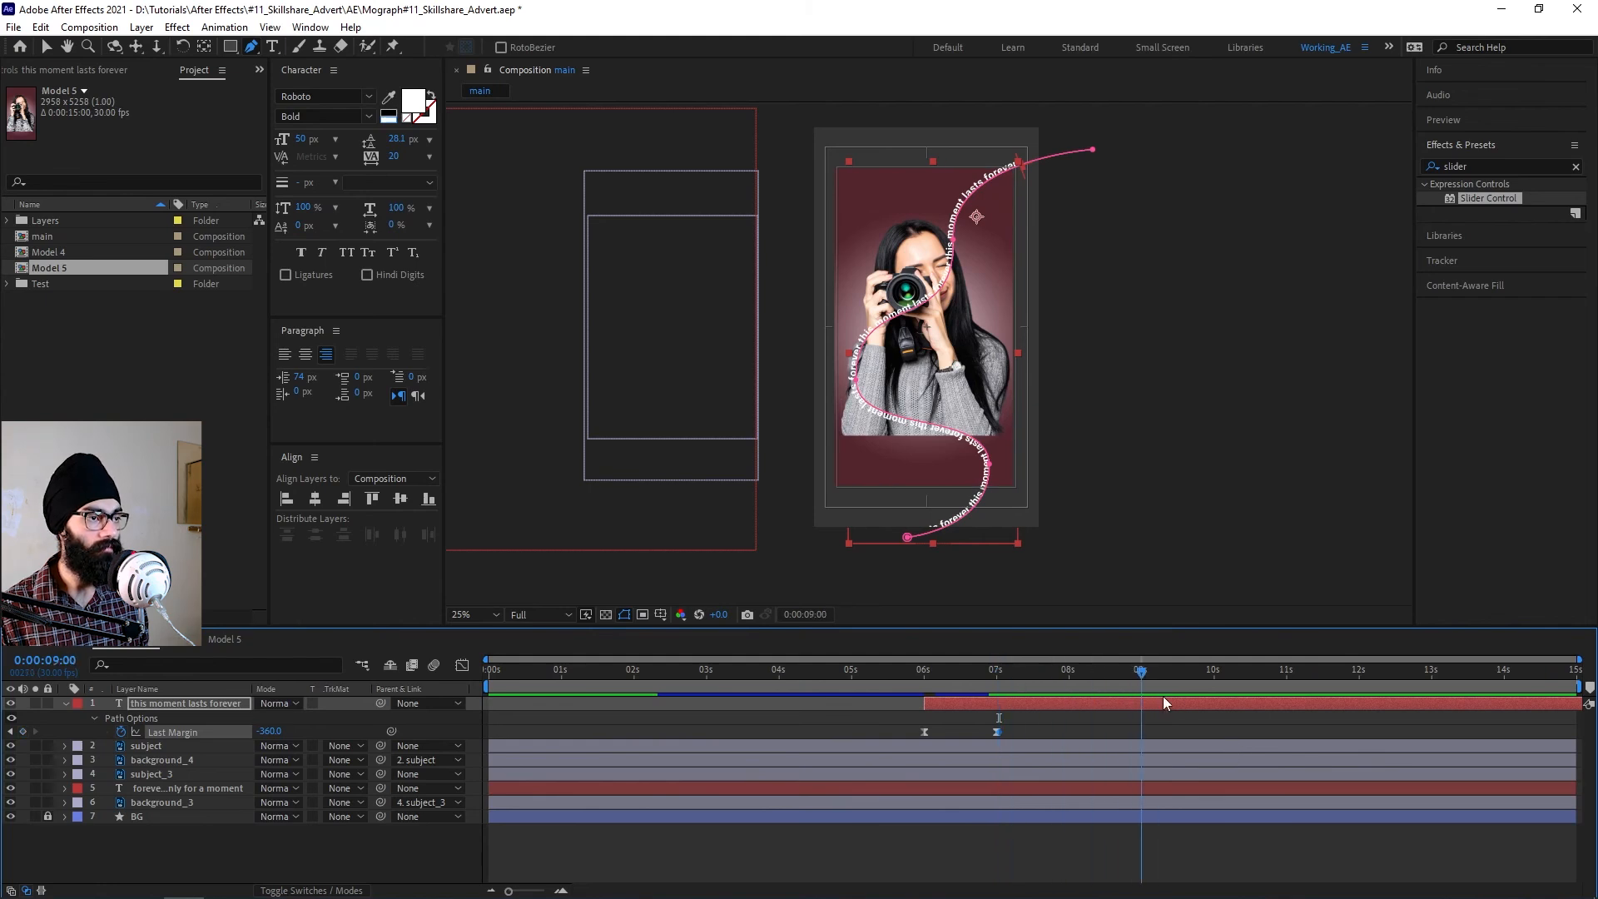
# At 11 seconds, set the text's Last Margin to 0 and preview the motion from 6 seconds.
pyautogui.moveTo(1280, 706)
pyautogui.mouseDown()
pyautogui.moveTo(1372, 712)
pyautogui.moveTo(1290, 709)
pyautogui.mouseUp()
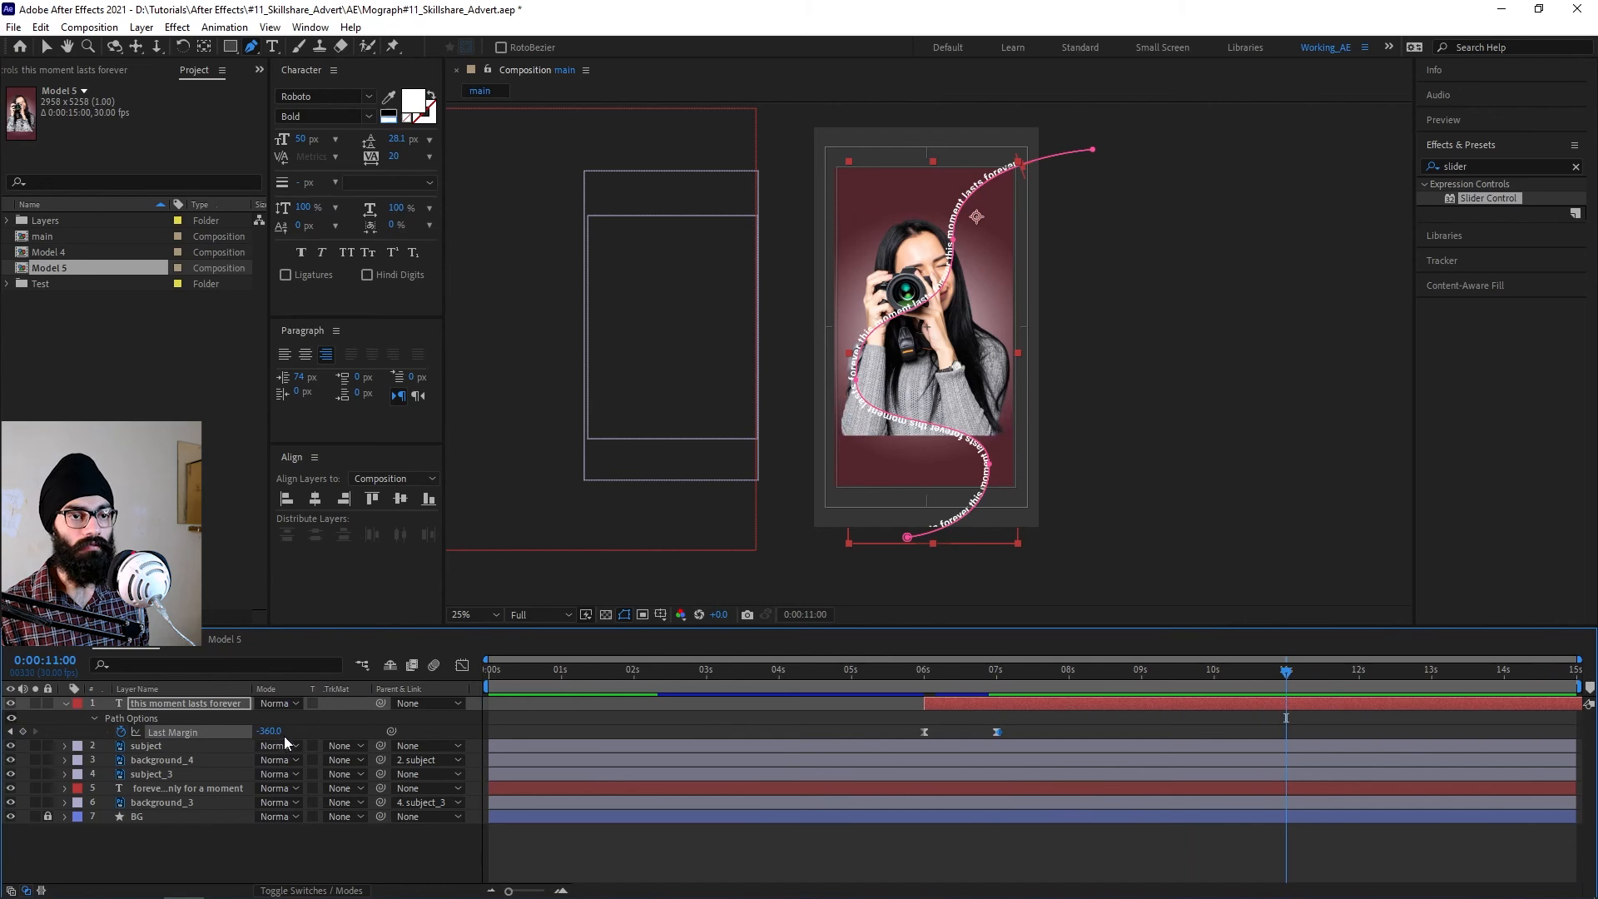
pyautogui.write('0')
pyautogui.press('Return')
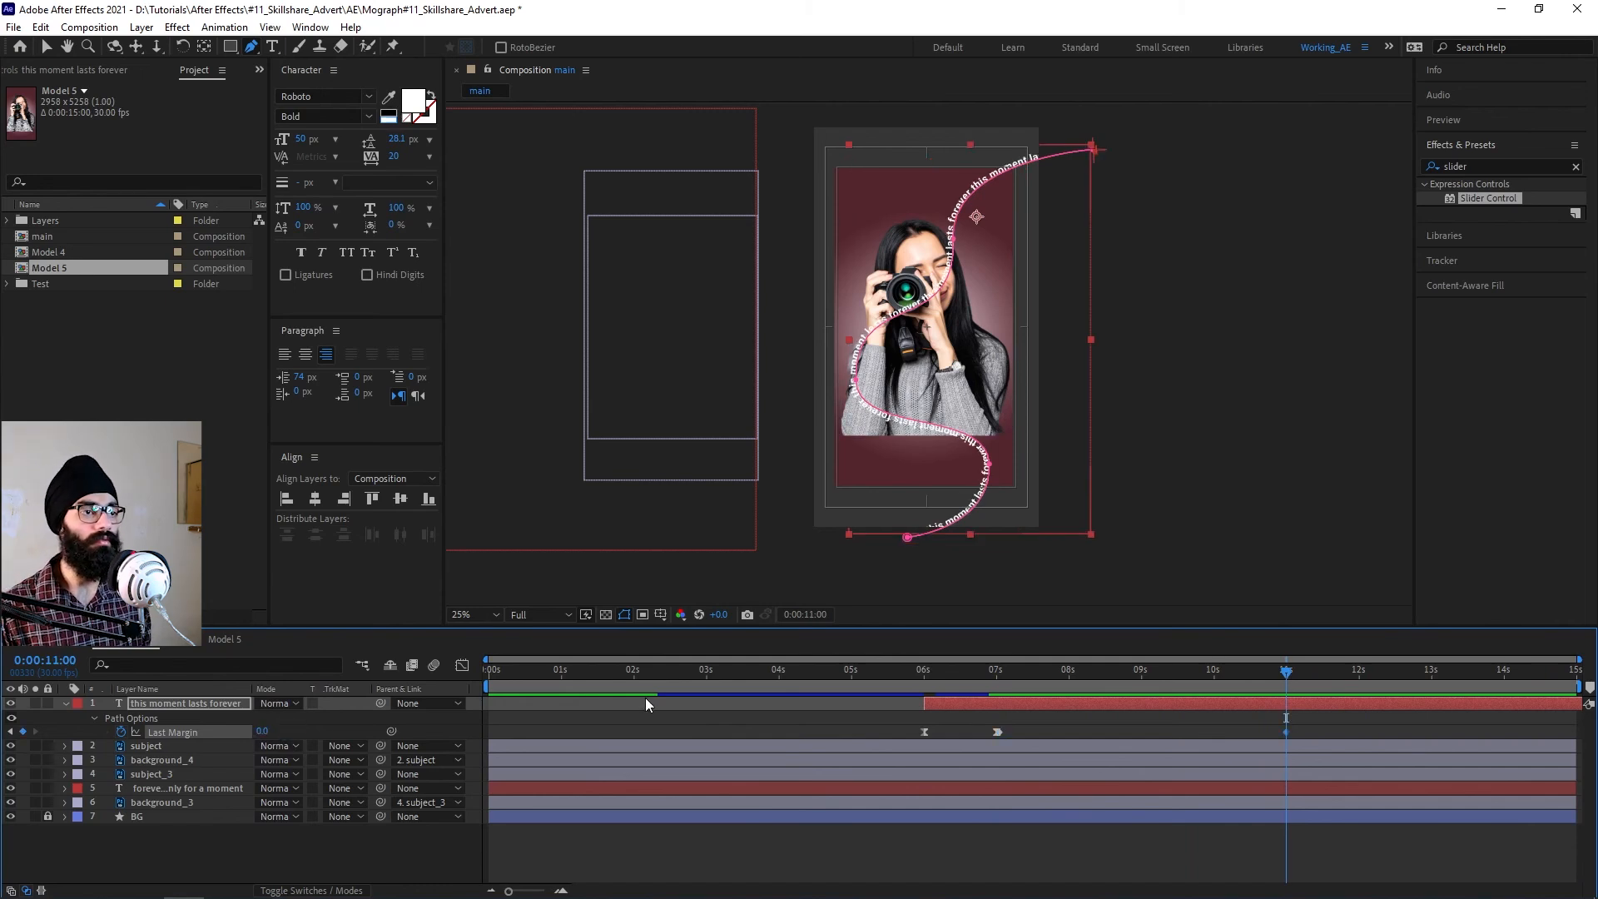
pyautogui.click(922, 669)
pyautogui.press('space')
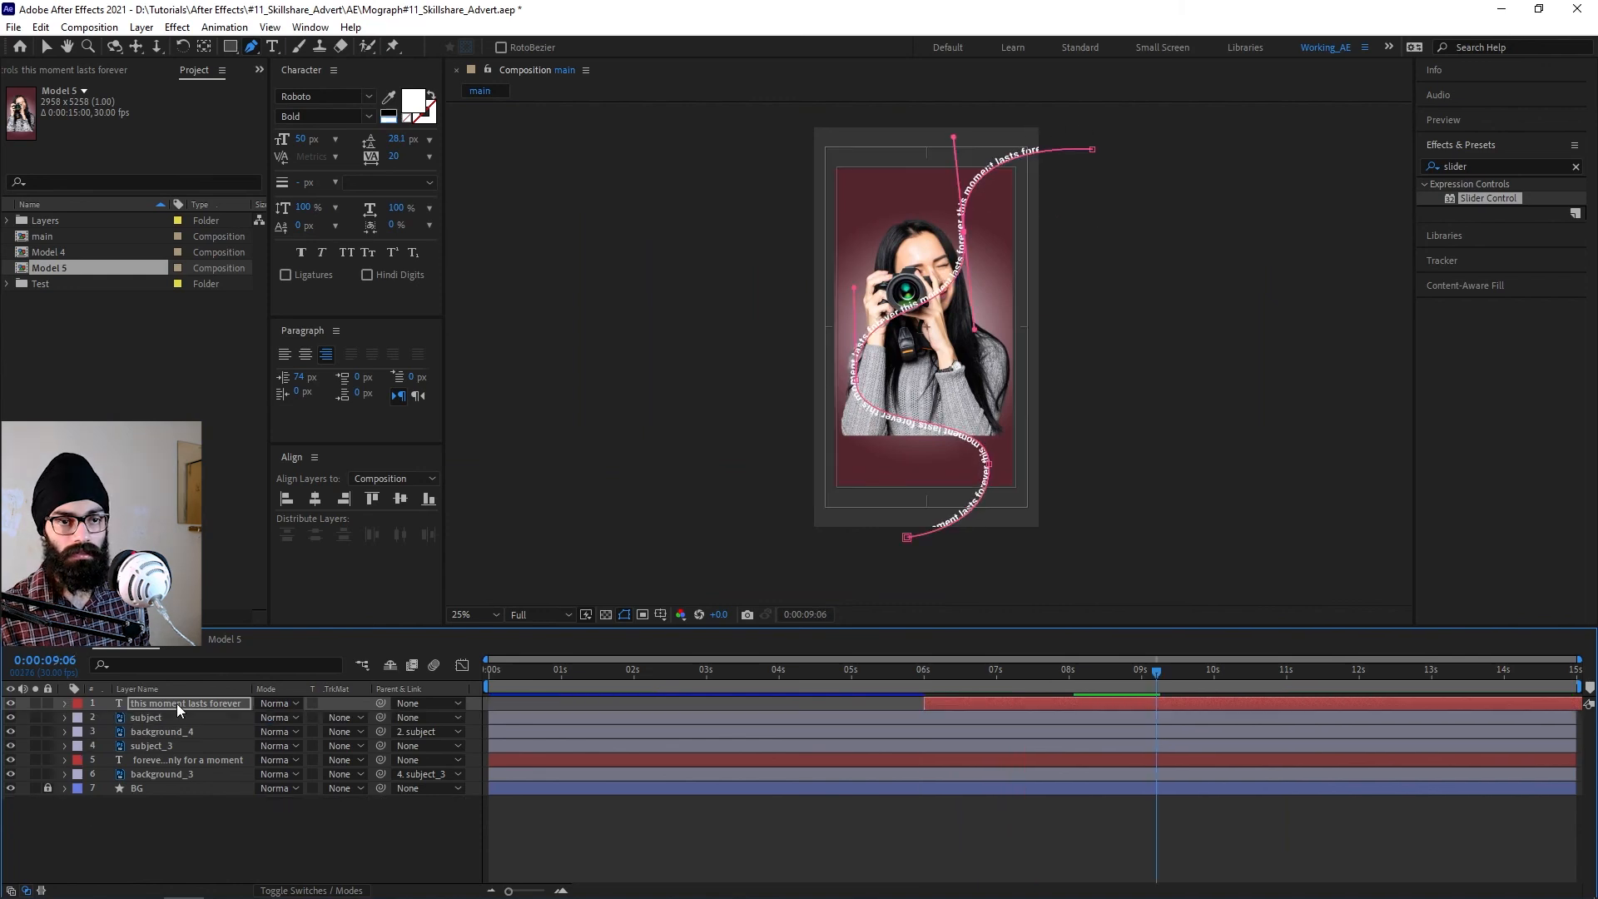
# Move the "this moment lasts forever" layer between subject and background_4, fit the composition in view, and preview the transition.
pyautogui.moveTo(176, 703); pyautogui.dragTo(181, 724)
pyautogui.moveTo(1157, 671); pyautogui.dragTo(903, 671)
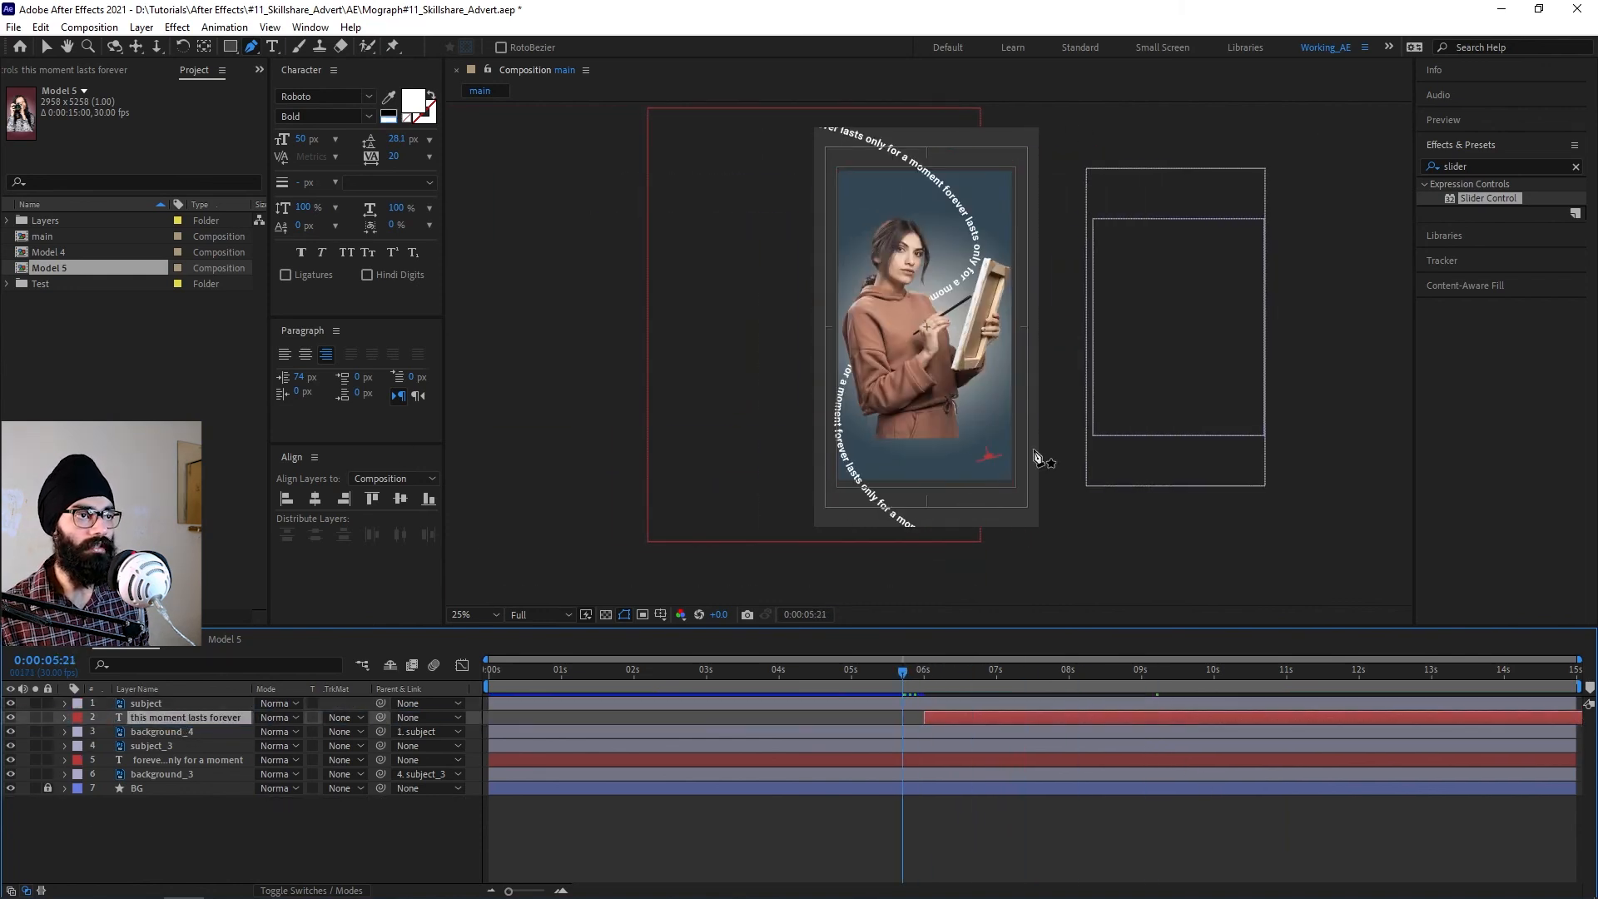
pyautogui.press('`')
pyautogui.hotkey('shift', '/')
pyautogui.press('space')
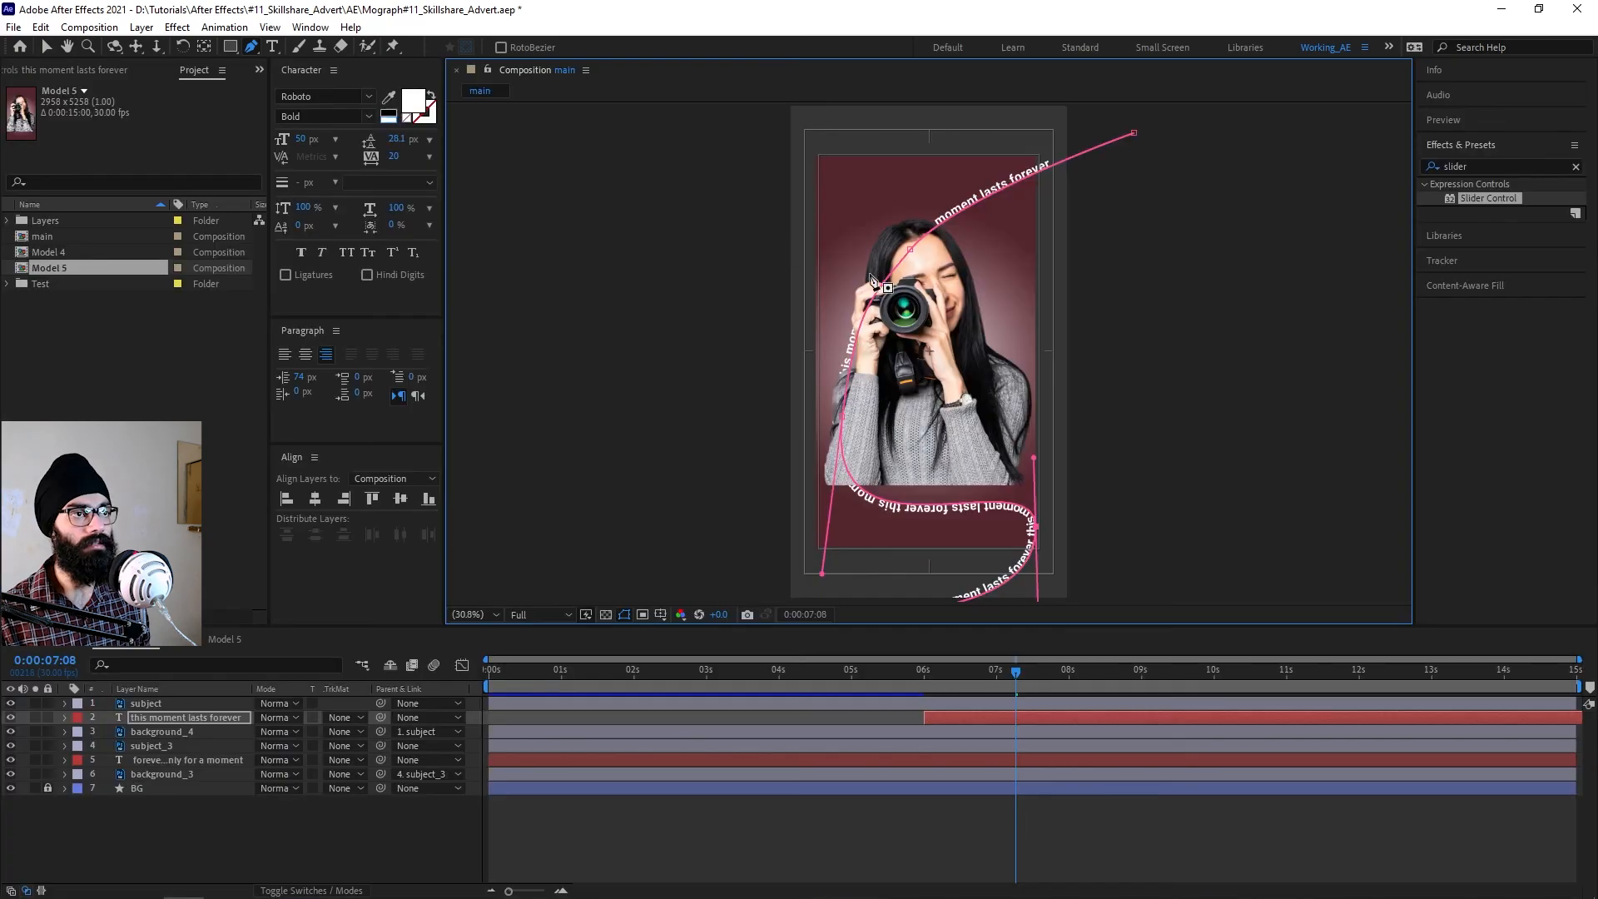
# Reshape the upper part of the text path into a wide curve around the model's camera side and preview the animation.
pyautogui.moveTo(872, 279); pyautogui.dragTo(972, 226)
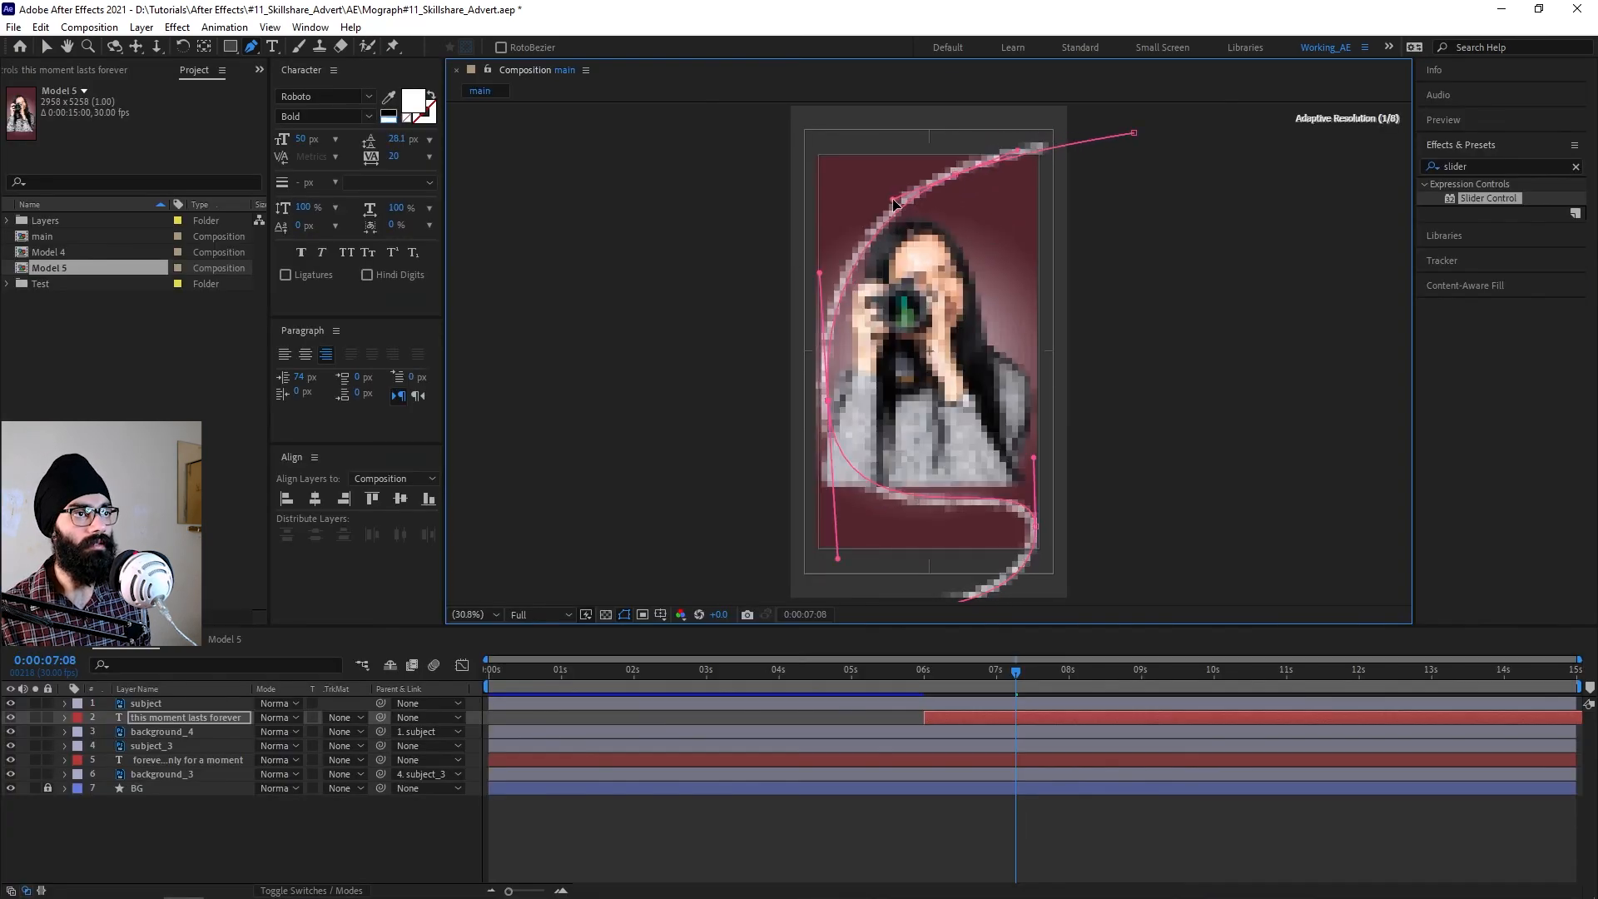
pyautogui.press('space')
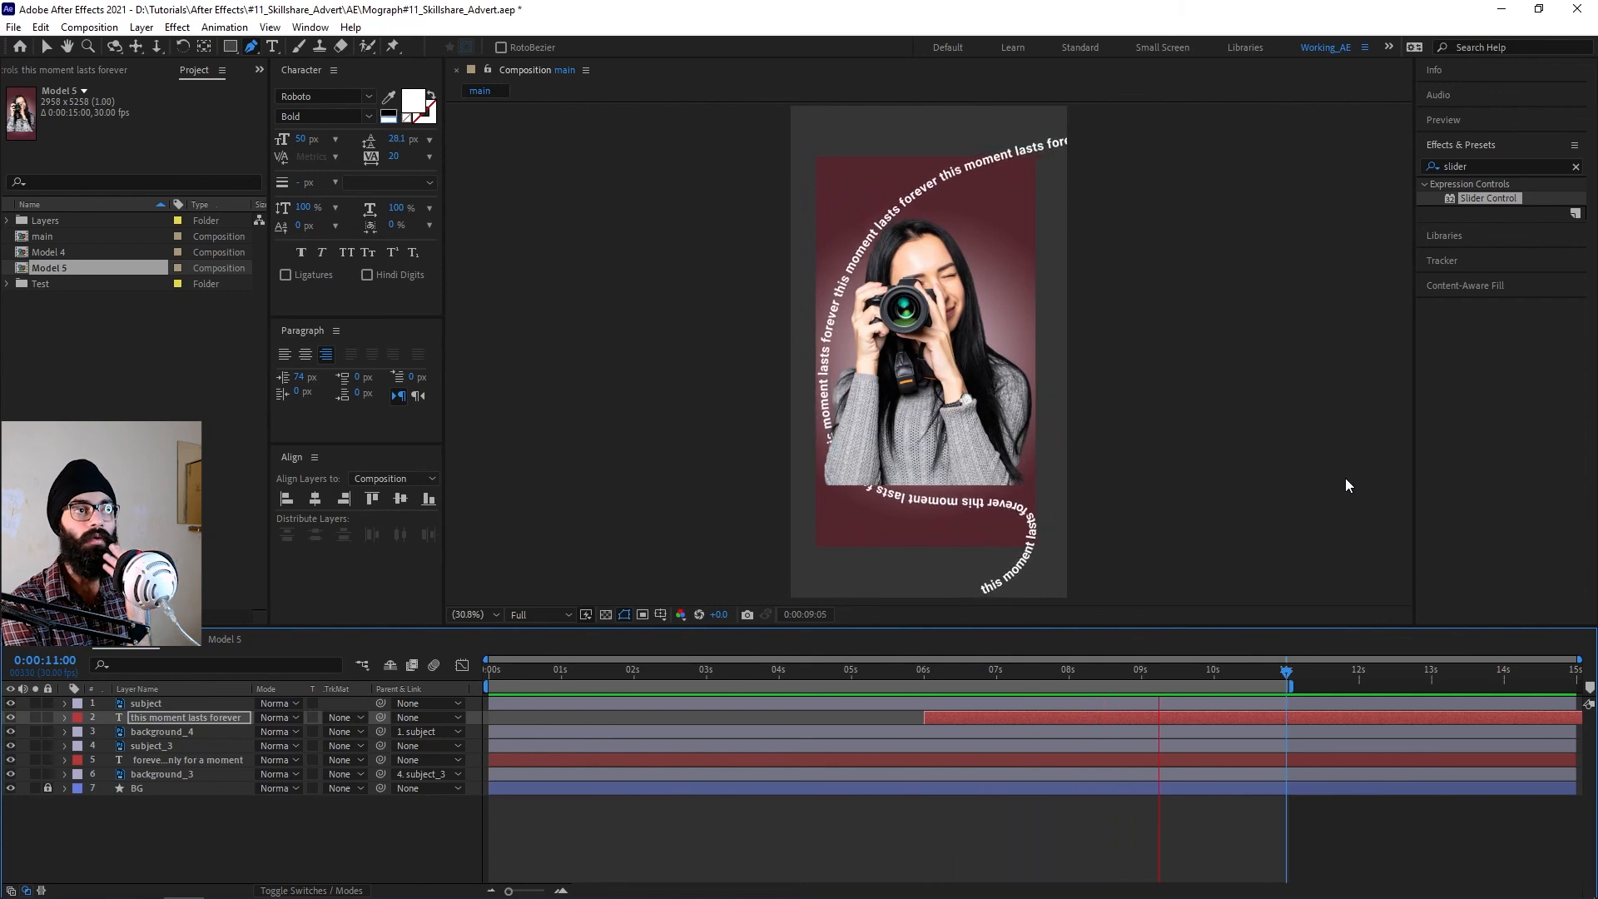